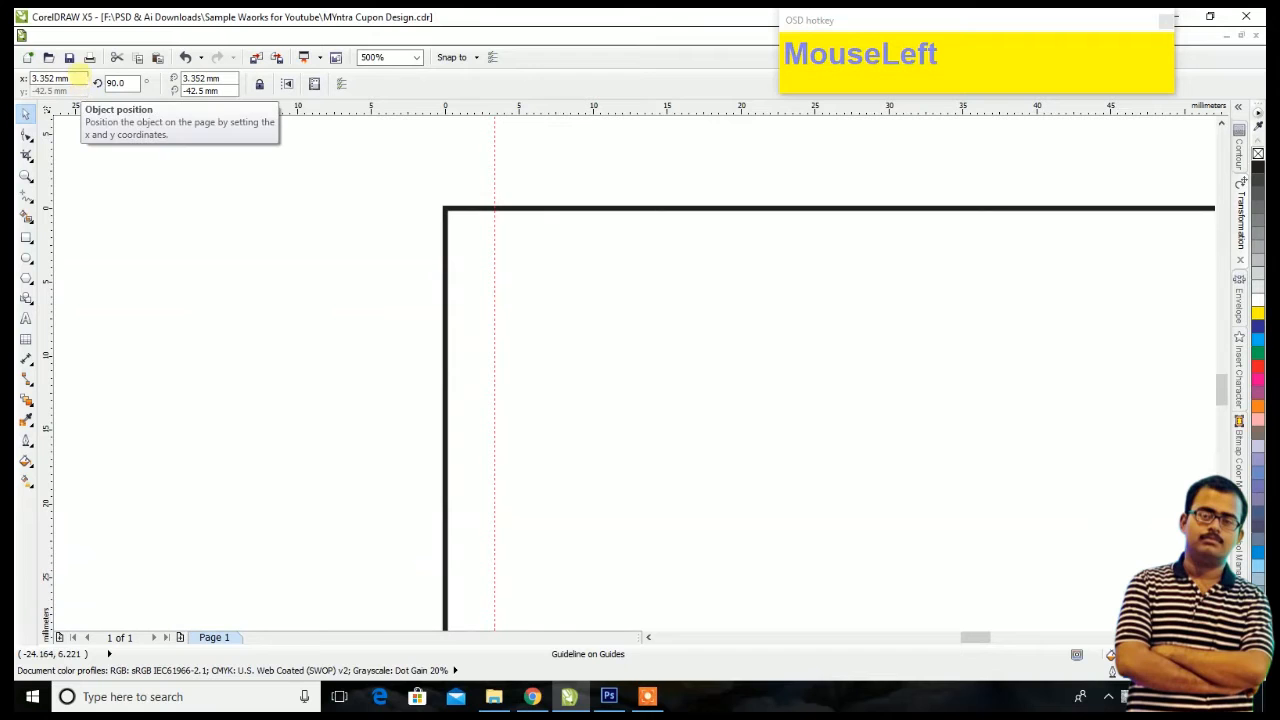
Step: Set the vertical guideline to x 5 mm and add a horizontal guideline at y -5 mm
type("5")
key("Return")
left_click_drag(510, 108, 502, 257)
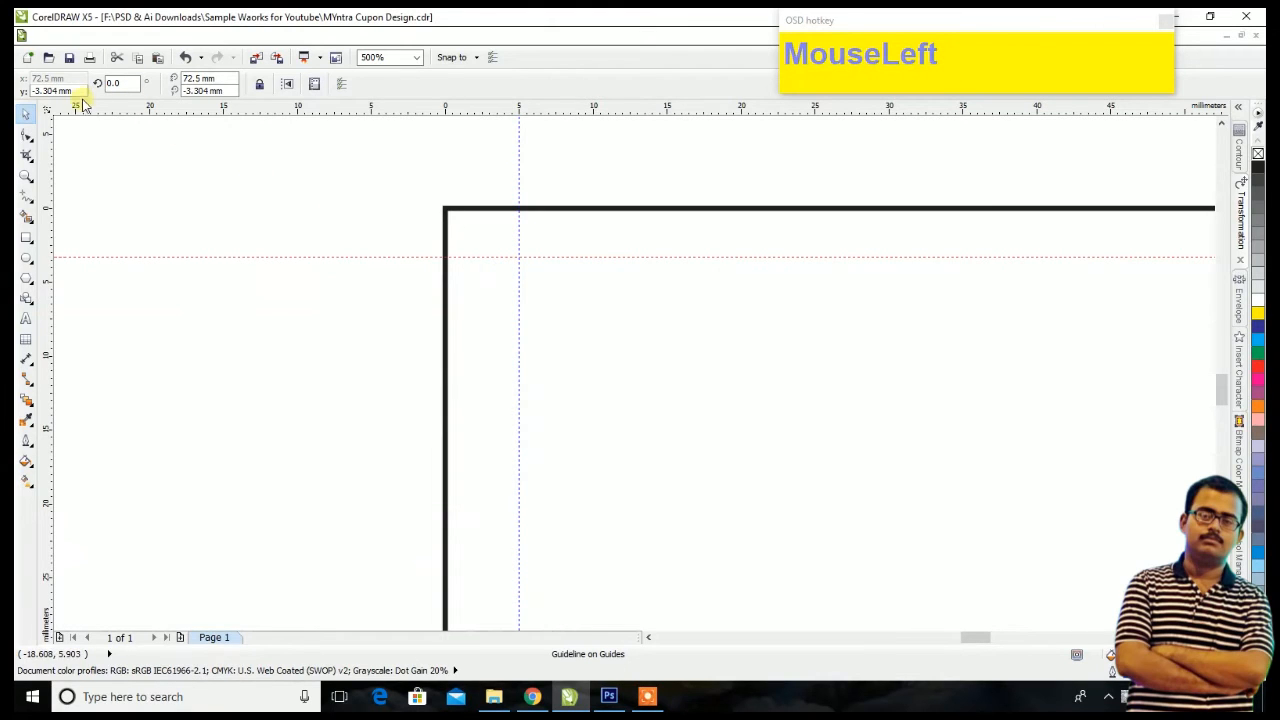
type("-5")
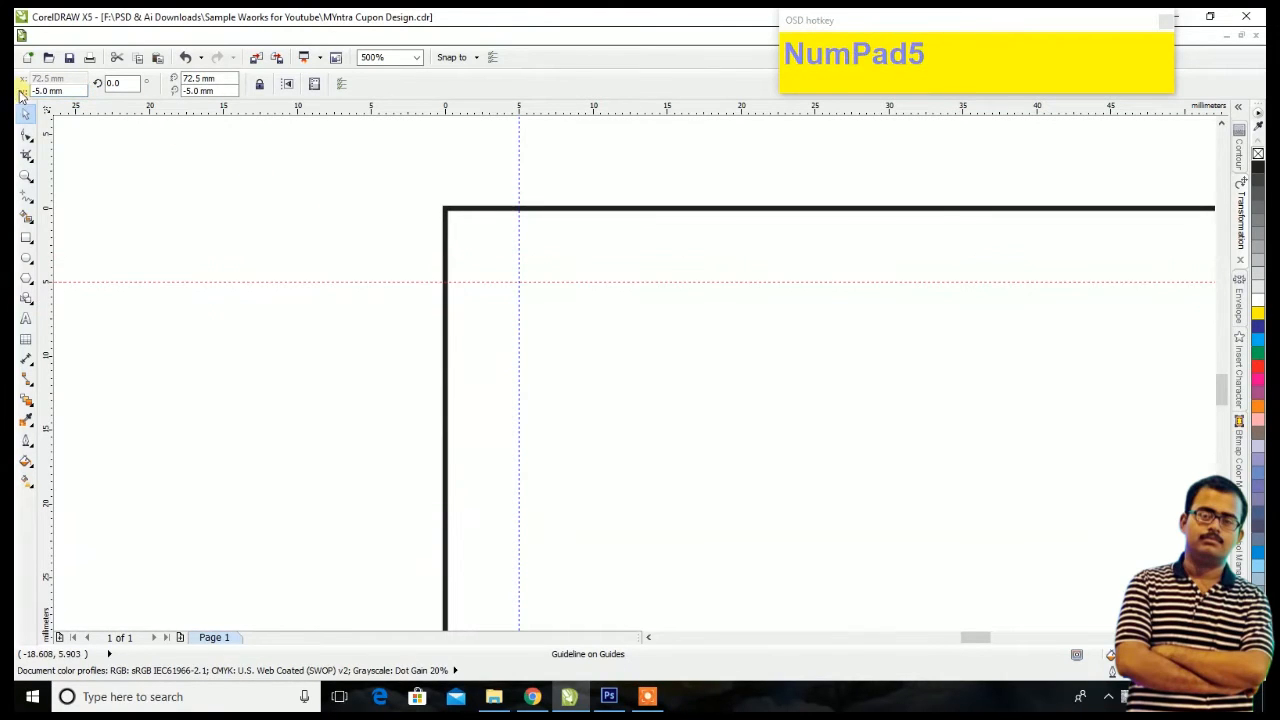
Step: Move the ruler origin to the card rectangle's lower-right corner and add a vertical guideline at x -5 mm
scroll(349, 259, "down", 4)
scroll(626, 409, "up", 4)
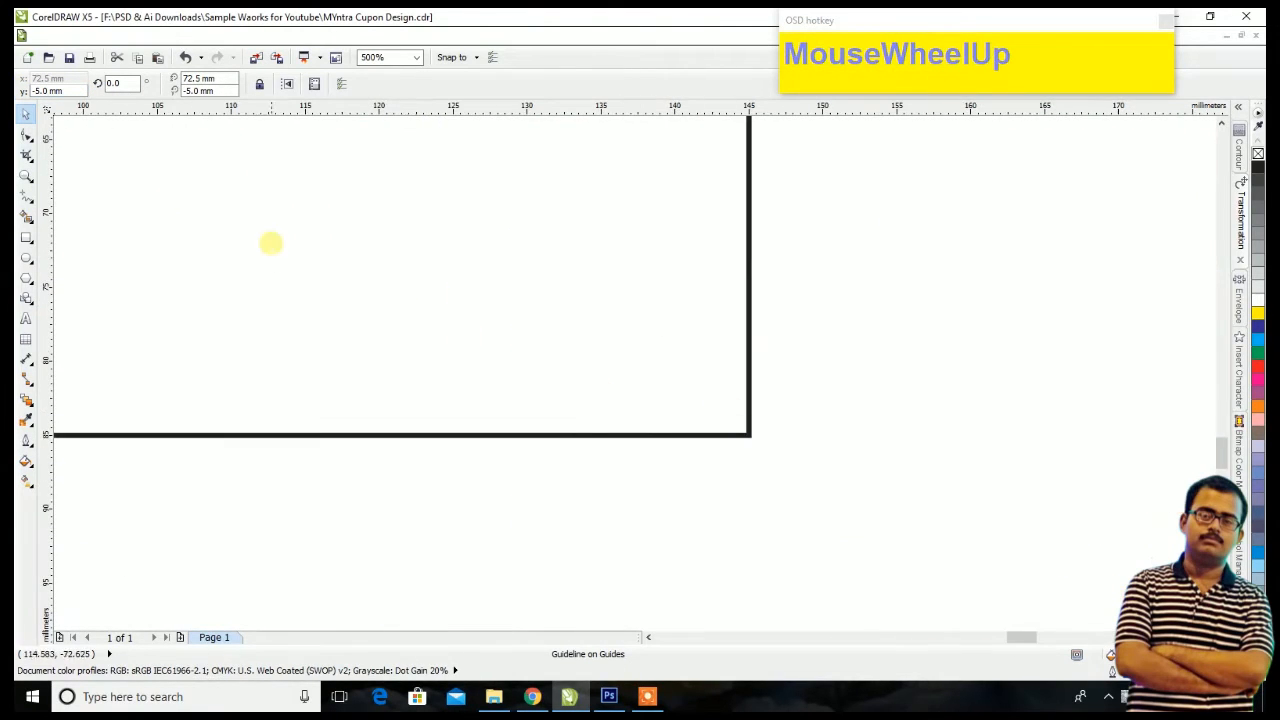
left_click_drag(54, 113, 748, 435)
left_click(581, 255)
left_click_drag(84, 78, 32, 78)
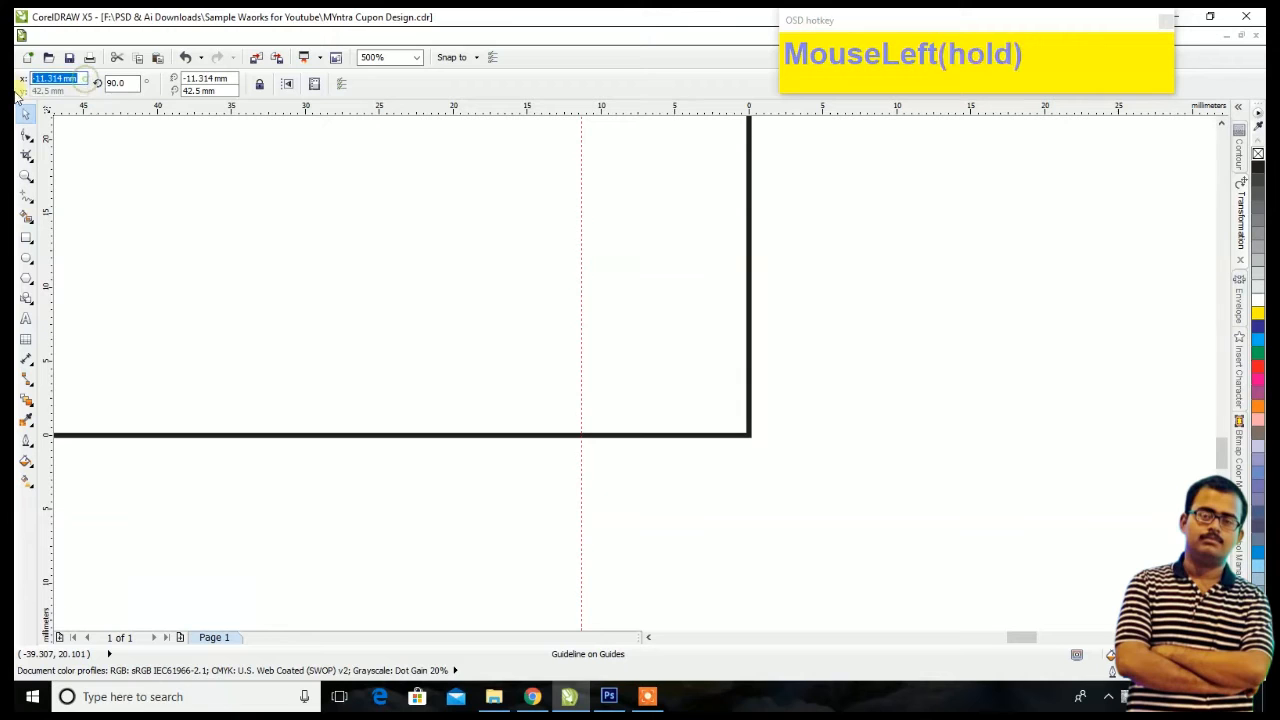
type("-5")
Step: Add a horizontal guideline at y 5 mm above the card's lower edge
left_click_drag(461, 108, 400, 343)
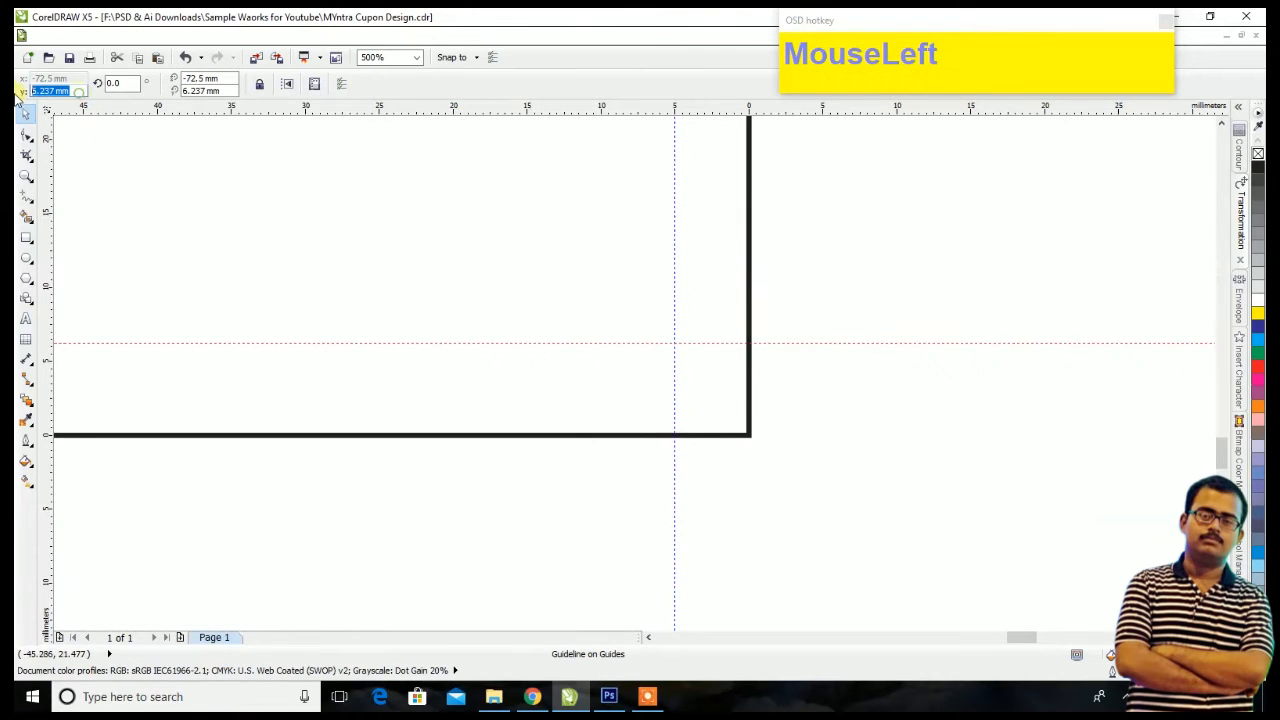
type("5")
key("Return")
scroll(408, 260, "down", 5)
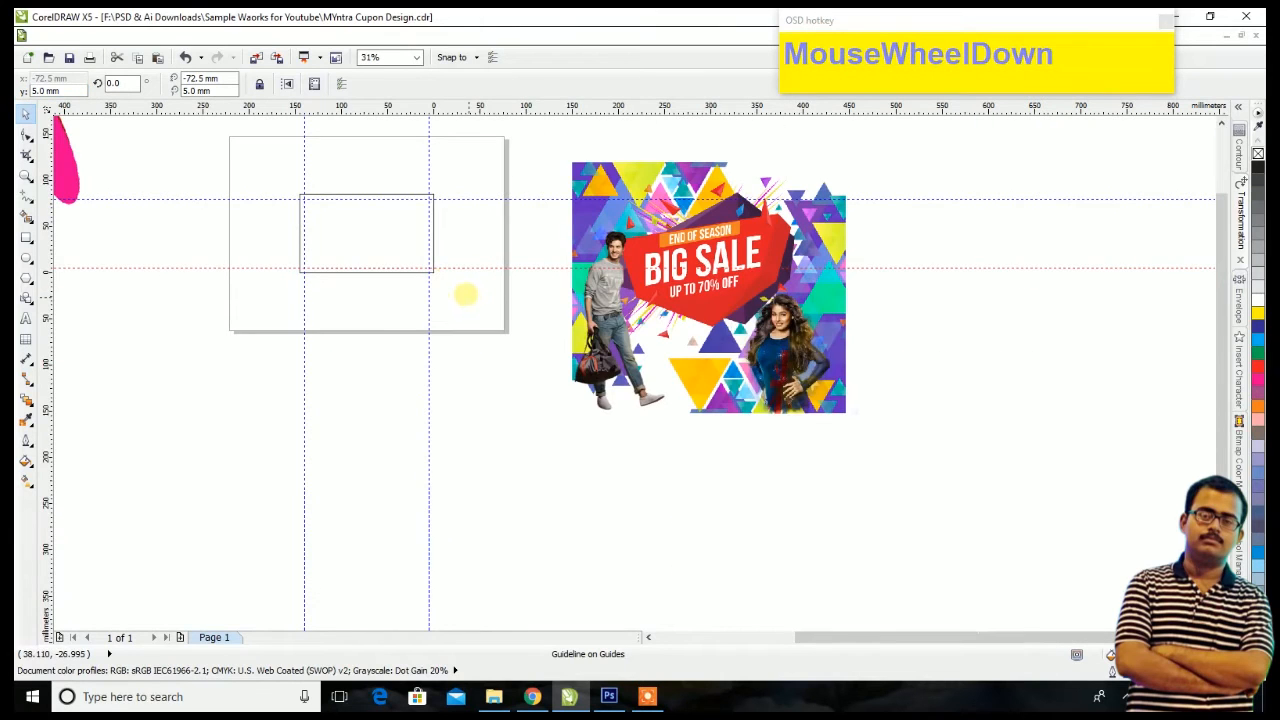
scroll(303, 151, "up", 2)
left_click(447, 211)
Step: Duplicate the card rectangle and divide the copy's width by 2
scroll(428, 282, "up", 2)
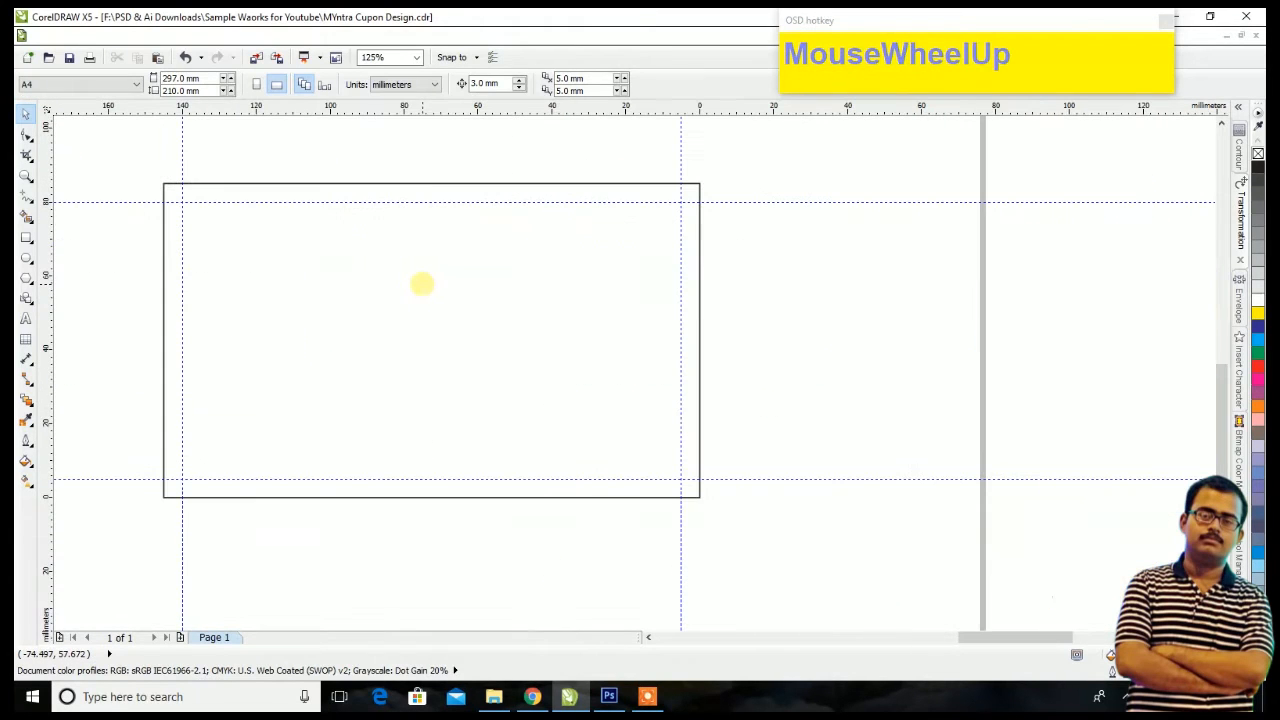
left_click(434, 297)
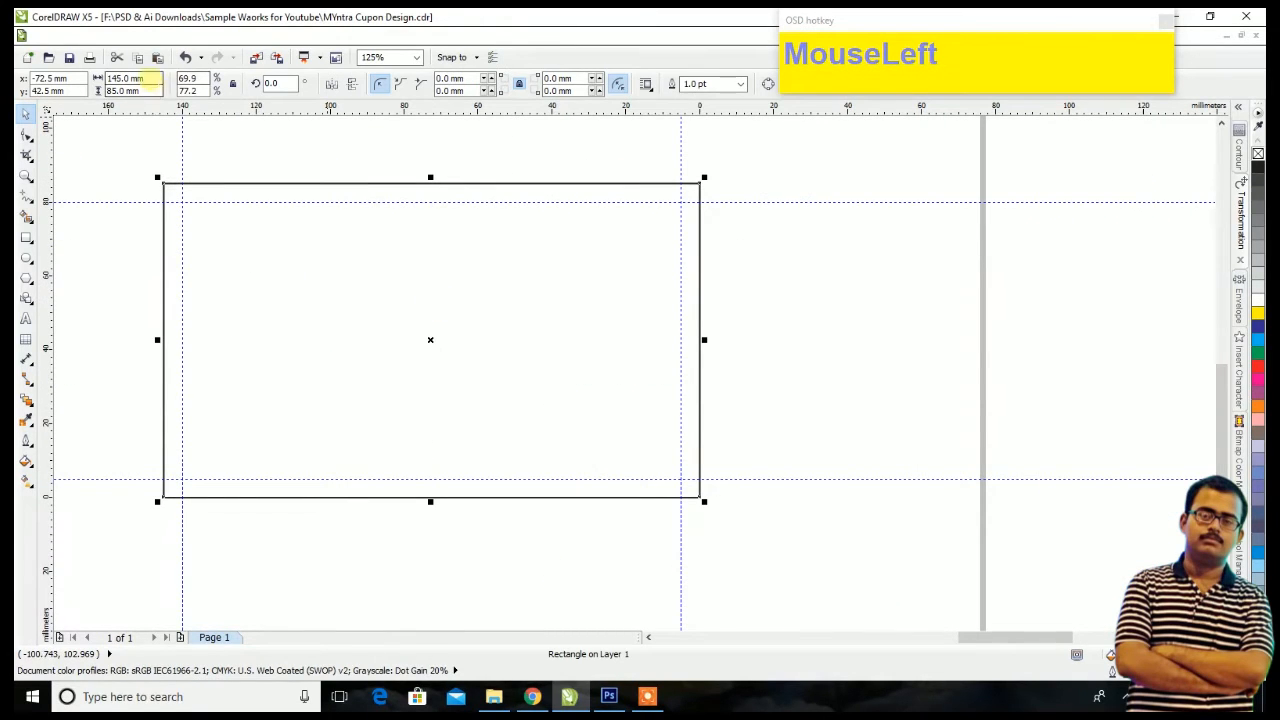
left_click(150, 82)
type("/2")
key("Return")
Step: Align the half-width rectangle and the card rectangle by their left edges
left_click(599, 221, "shift")
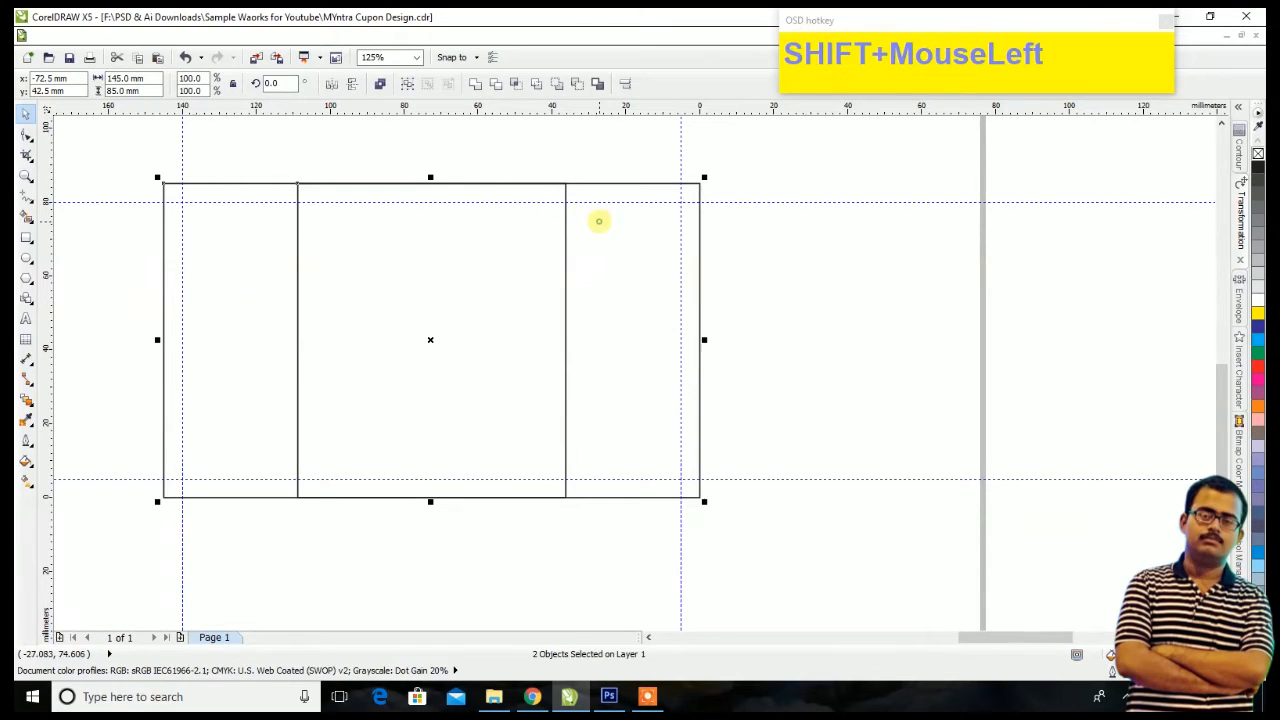
left_click(624, 82)
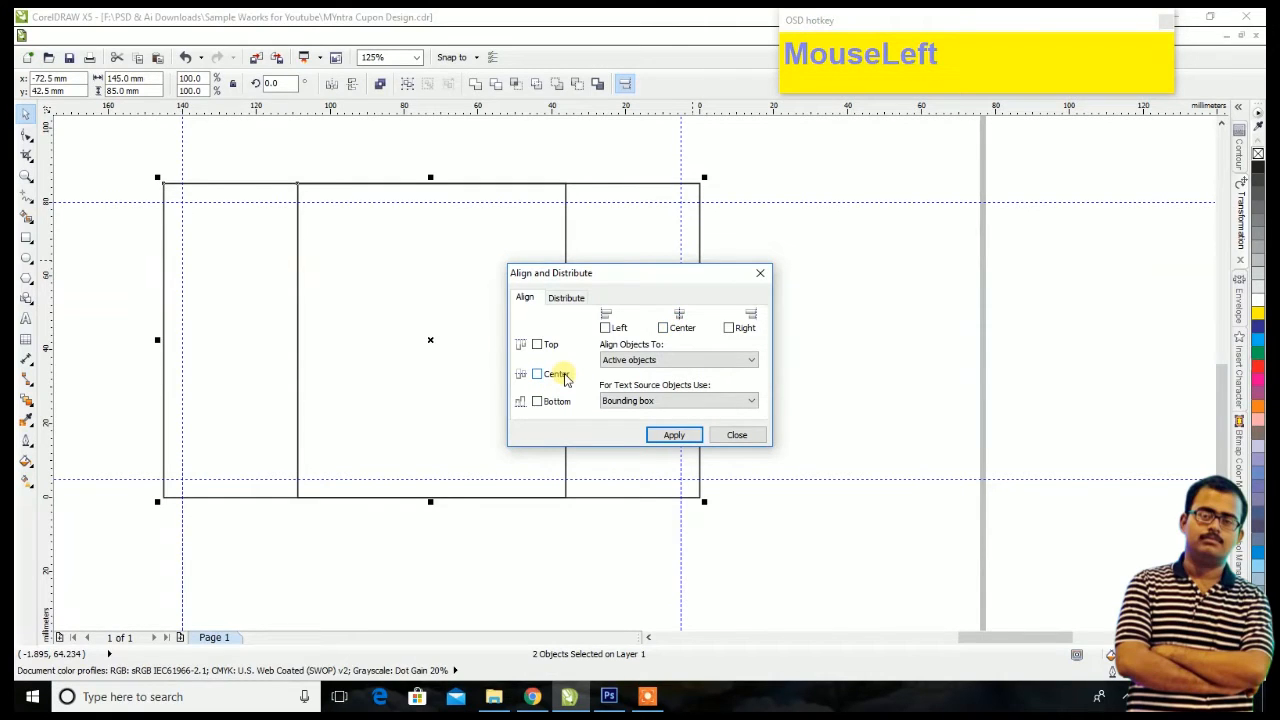
left_click(676, 435)
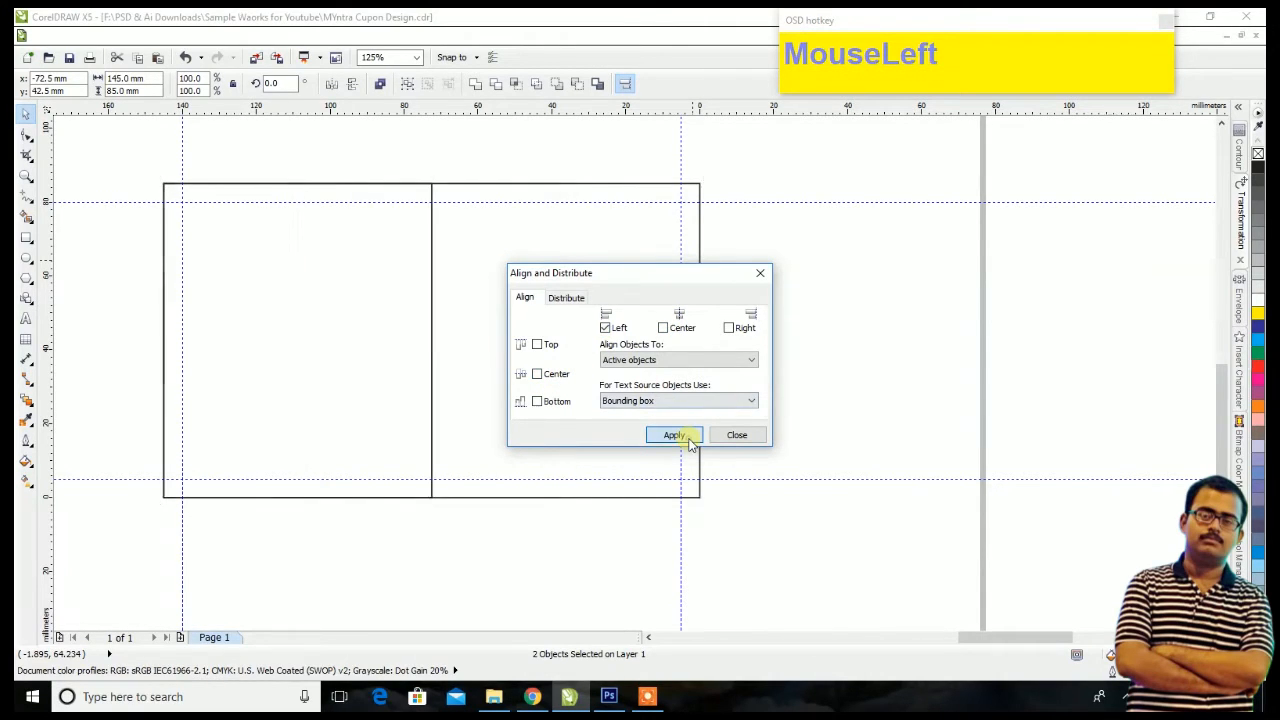
left_click(736, 435)
left_click(814, 394)
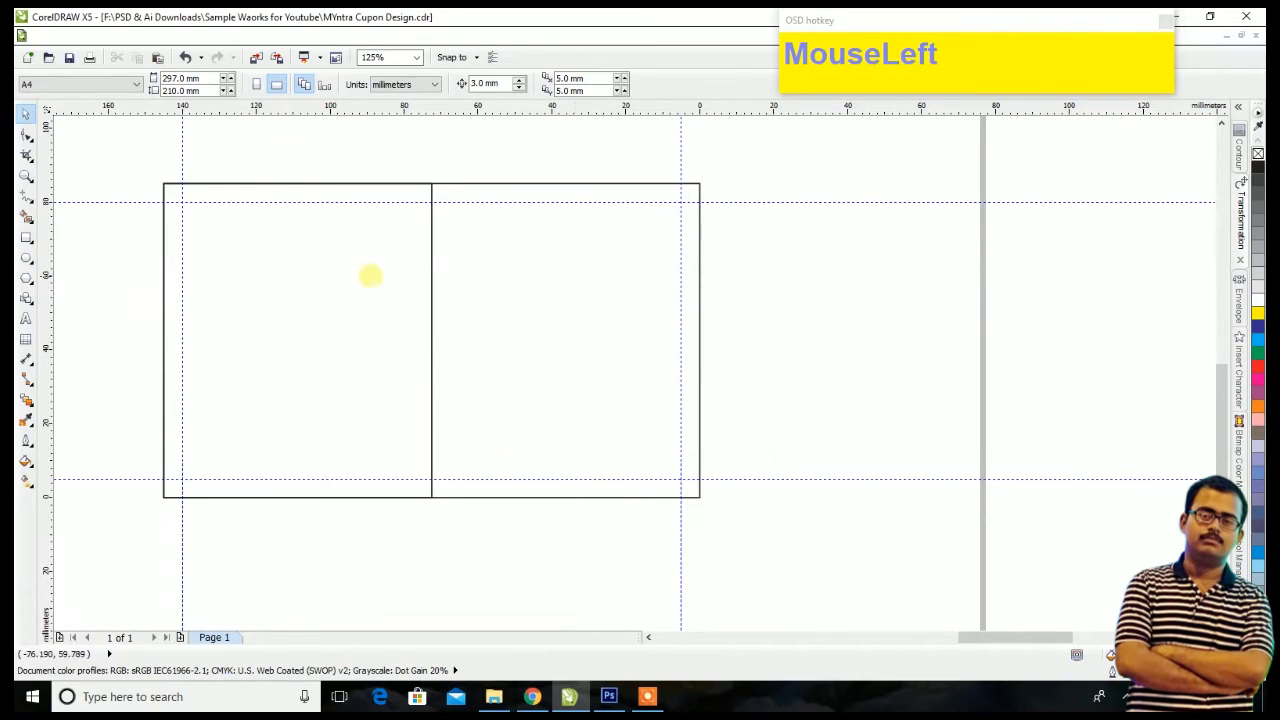
Step: Draw a vertical line about 86.6 mm long down the middle of the card along the half-width rectangle's edge
left_click(35, 205)
left_click(75, 211)
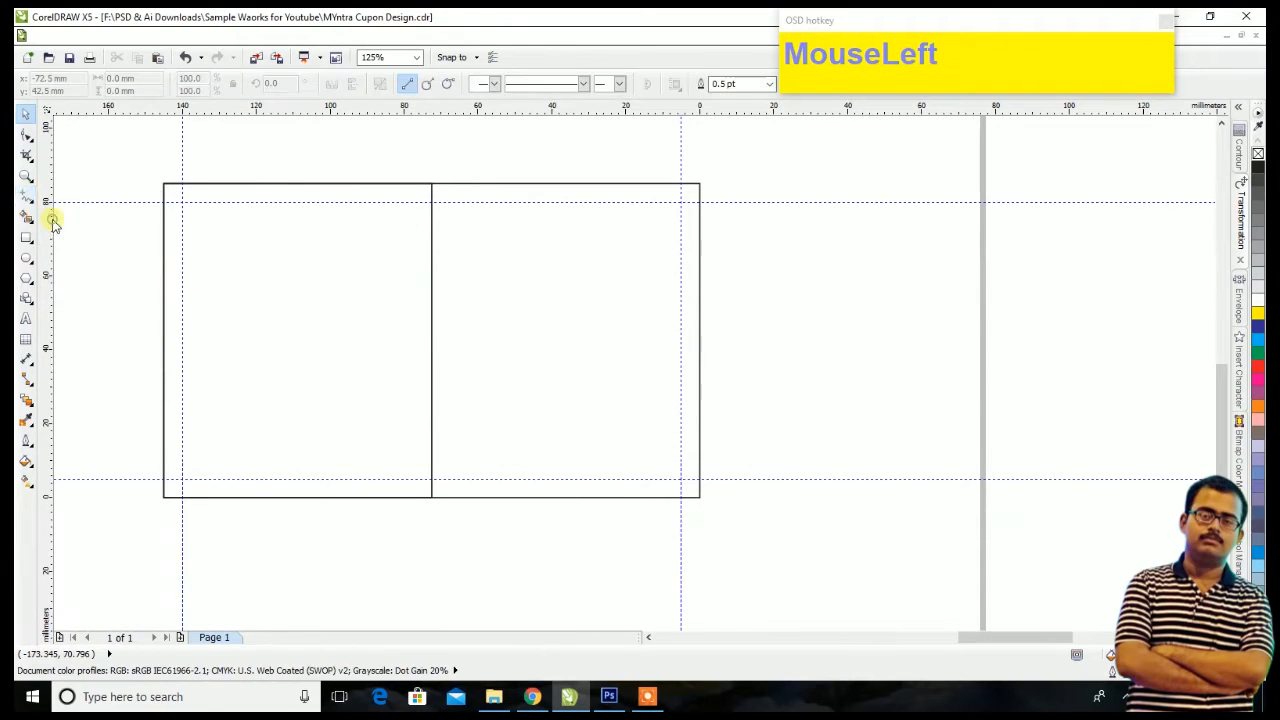
left_click_drag(431, 184, 434, 504)
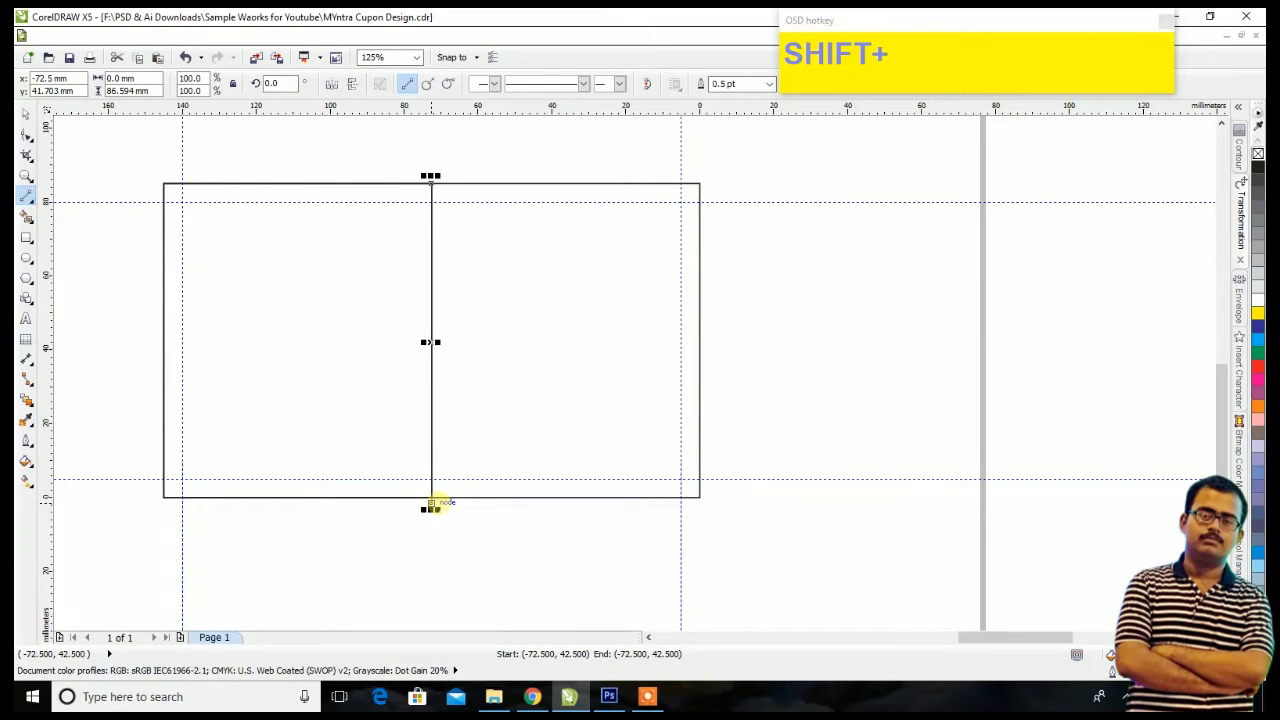
left_click(26, 114)
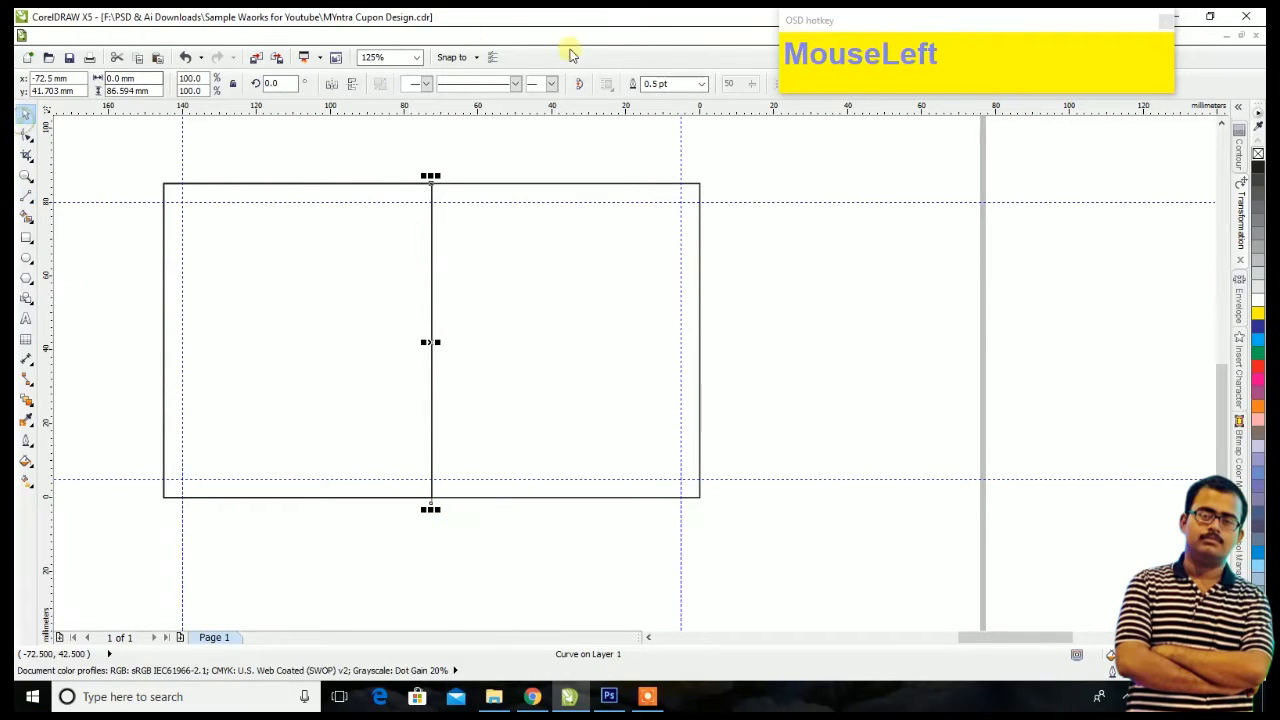
Step: Give the middle line a 1.5 pt outline width and a dashed line style
left_click_drag(703, 87, 669, 151)
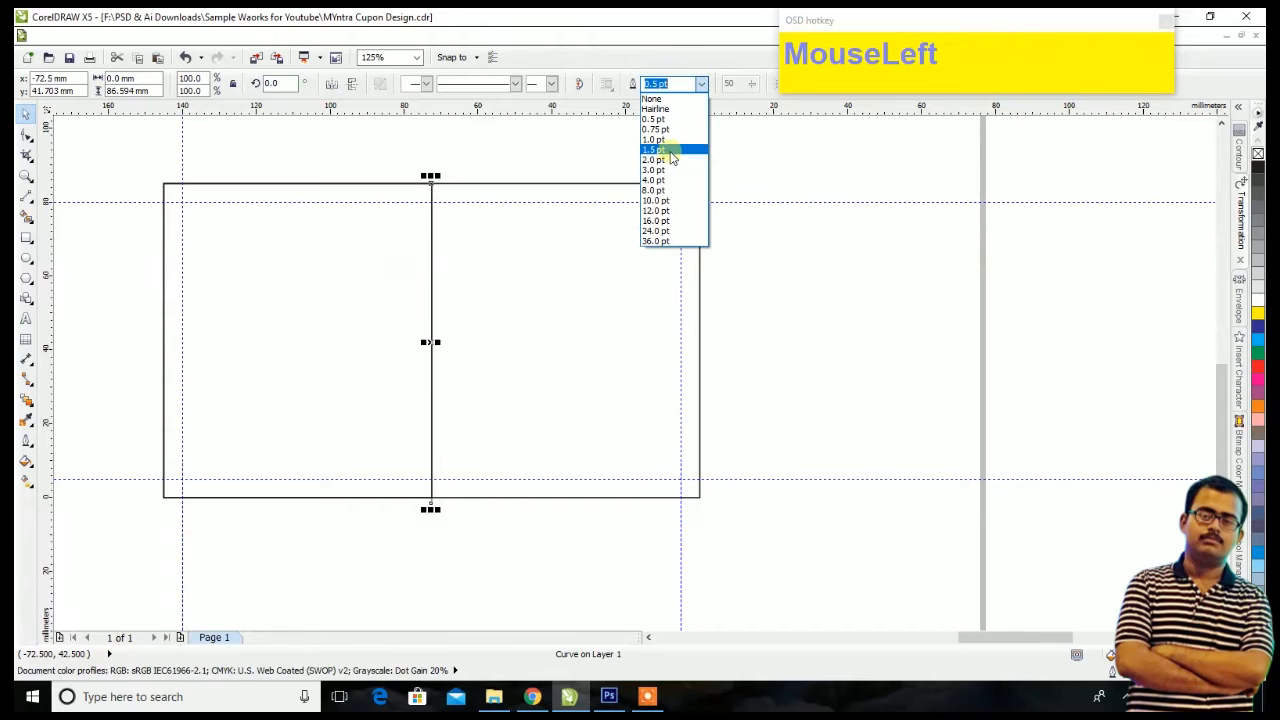
left_click(513, 83)
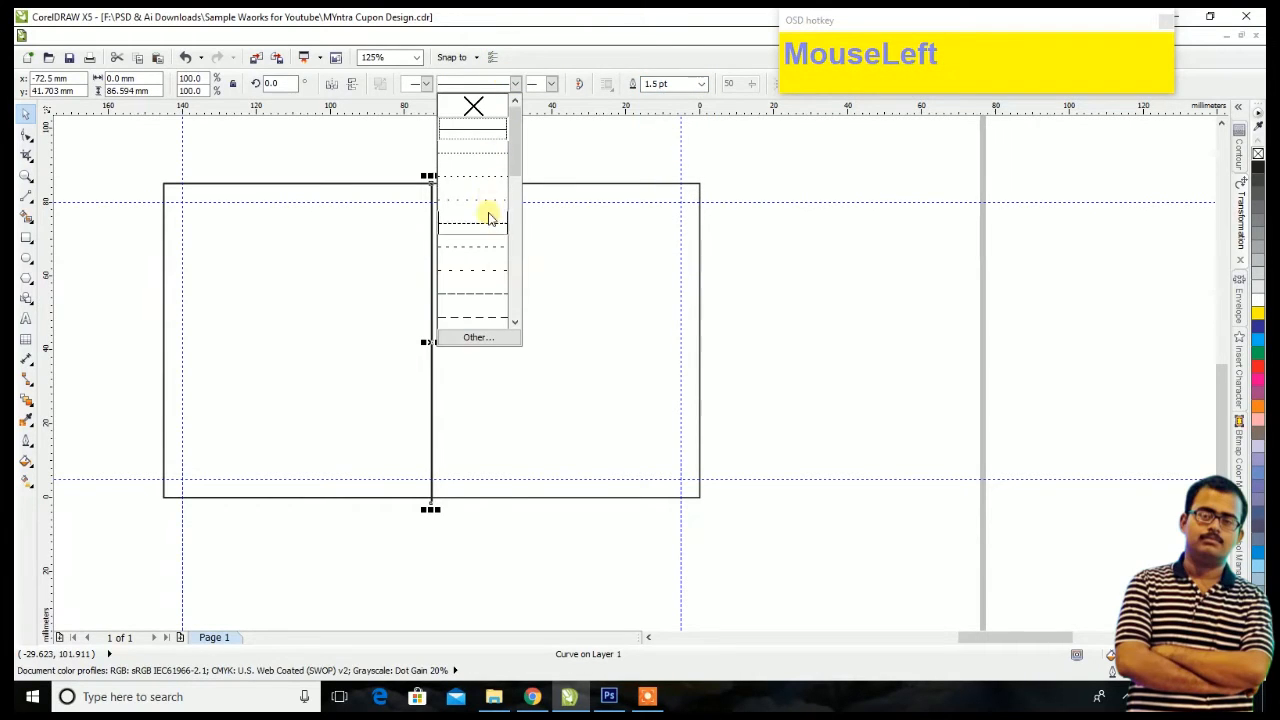
left_click(485, 294)
Step: Move the half-width rectangle off the card to the empty area on its right
left_click(373, 257)
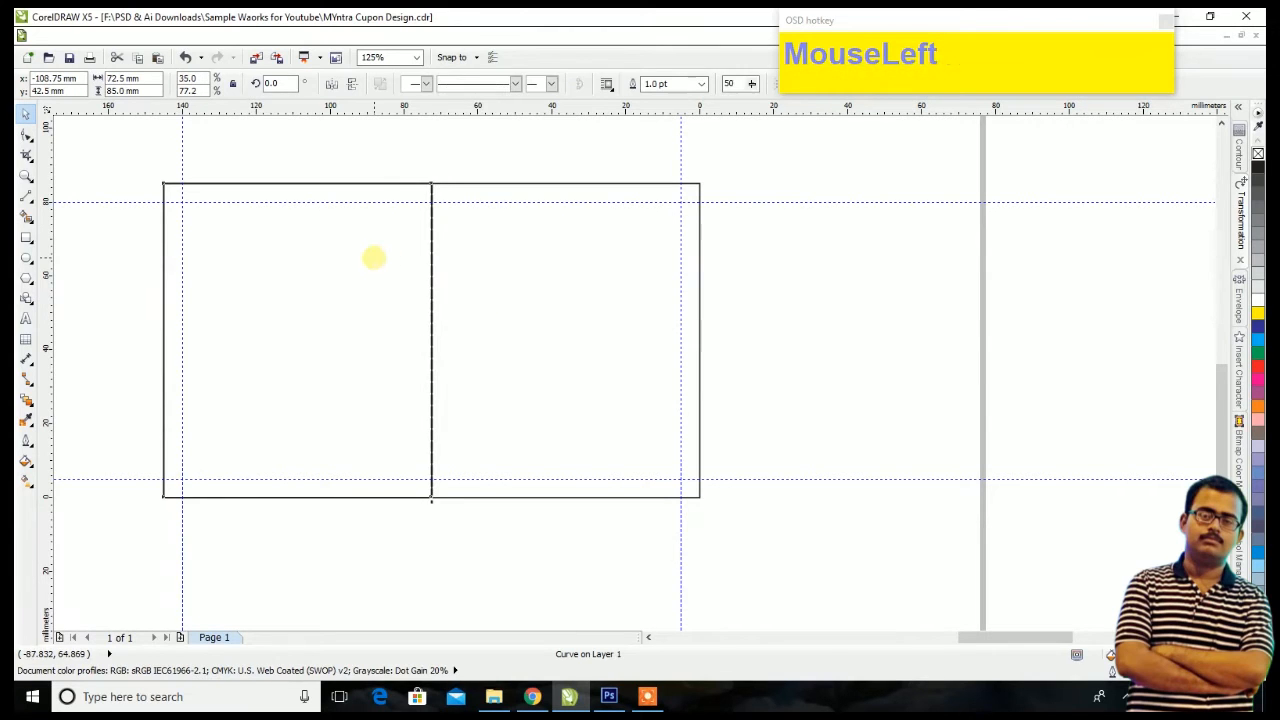
scroll(373, 257, "down", 1)
left_click_drag(373, 257, 692, 236)
Step: Bring the Mynntra 2020.tif picture over the half-width rectangle beside the card
scroll(400, 235, "up", 4)
scroll(390, 213, "down", 6)
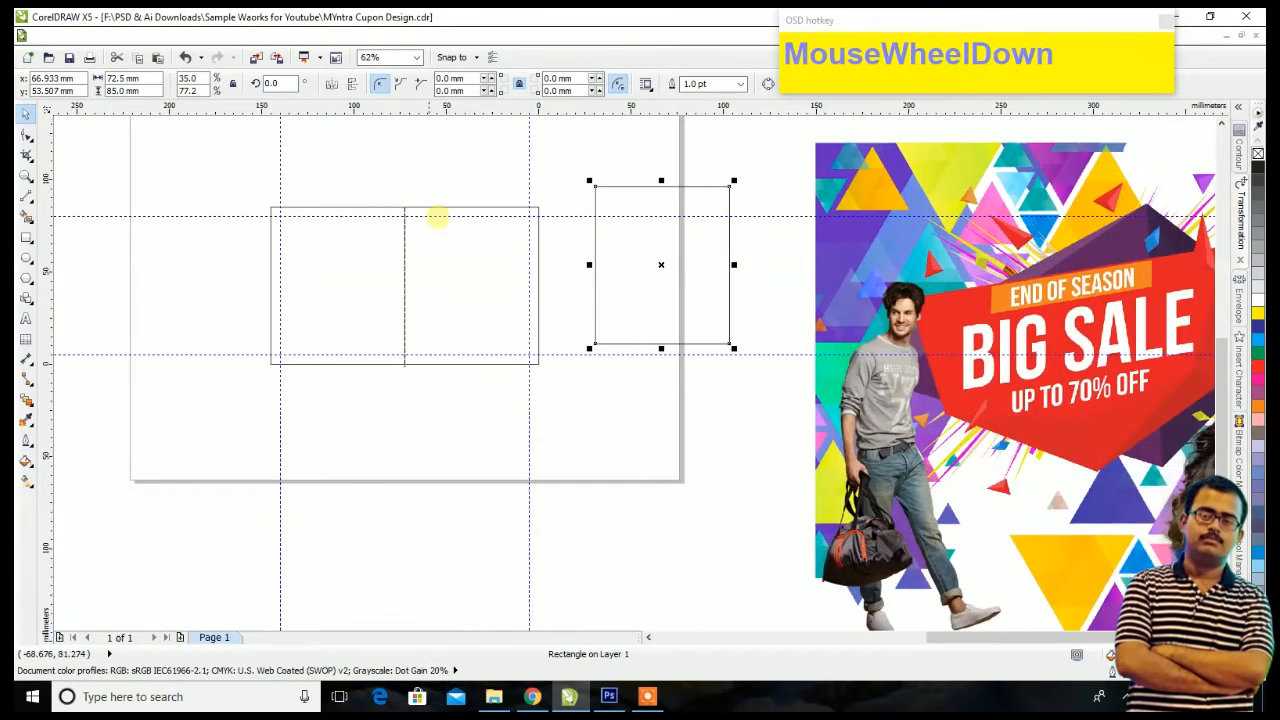
left_click_drag(569, 228, 600, 276)
scroll(600, 268, "up", 4)
scroll(594, 258, "up", 2)
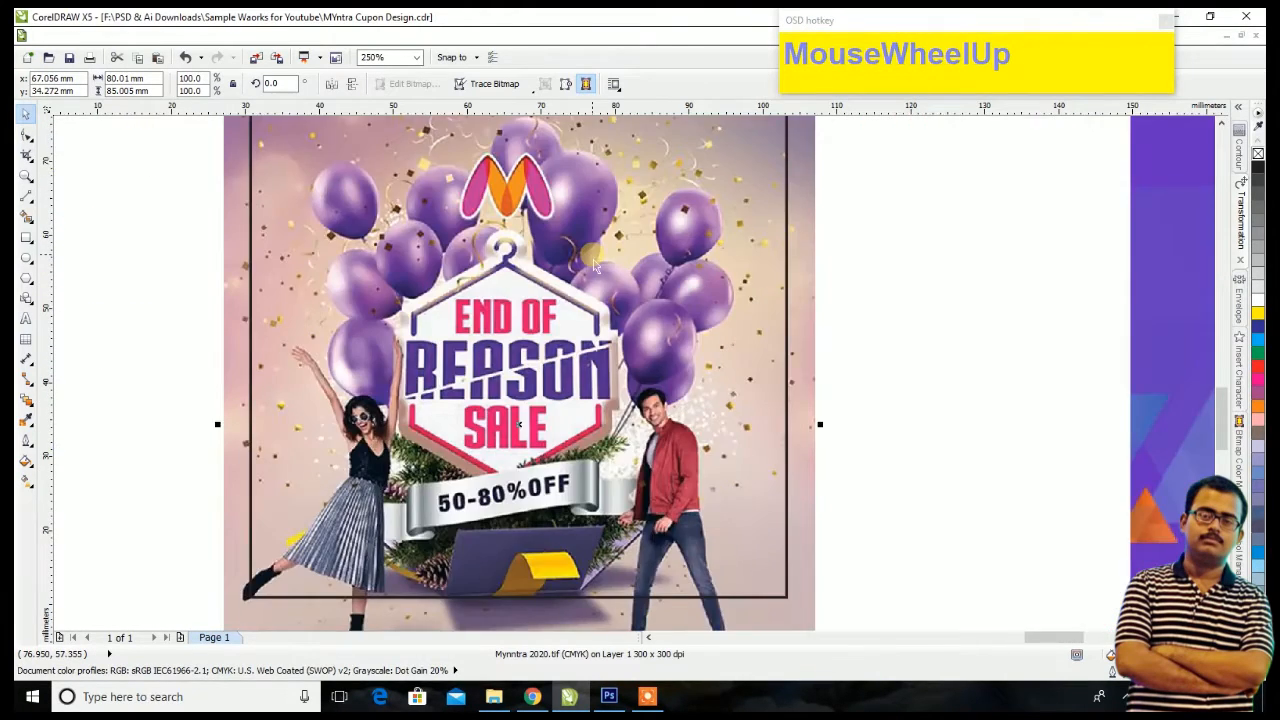
scroll(596, 262, "down", 4)
scroll(600, 270, "up", 2)
Step: Separate the half-width rectangle from the picture, placing the picture over the card's lower-right corner
left_click(607, 311)
left_click_drag(607, 306, 648, 276)
scroll(649, 273, "down", 1)
left_click_drag(577, 393, 510, 444)
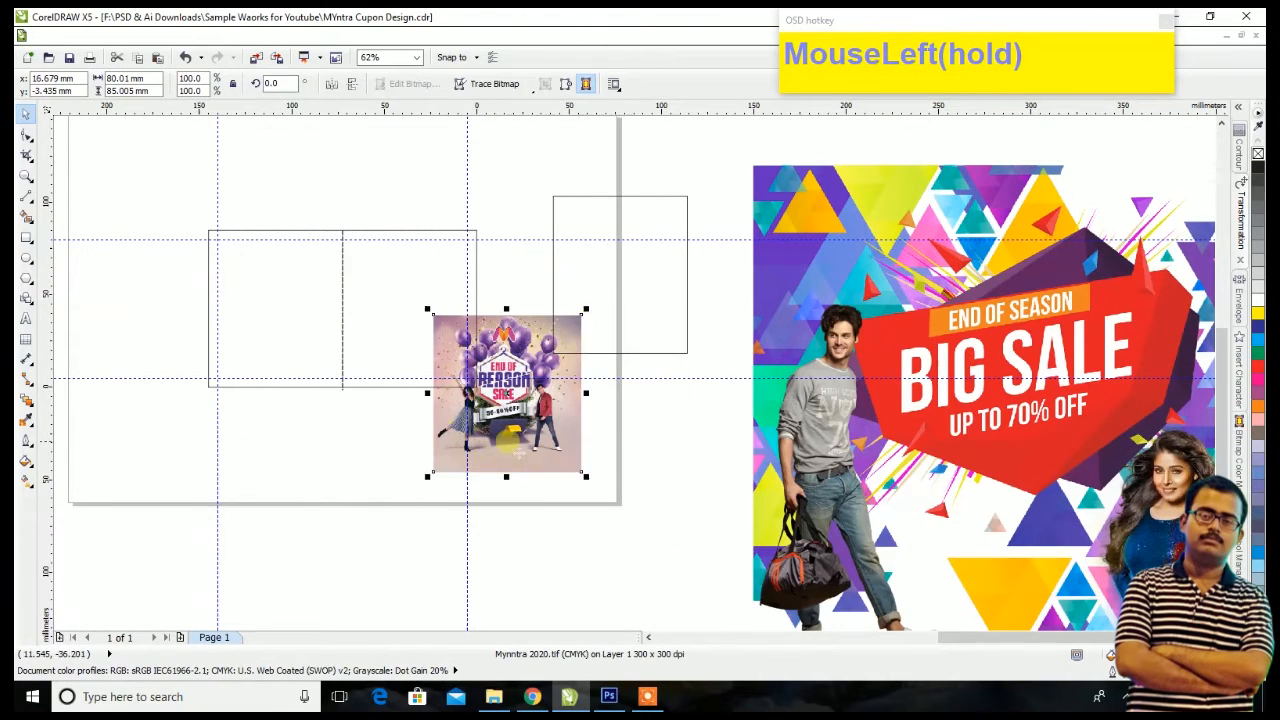
Step: Resize the Mynntra 2020.tif picture to 72.5 mm wide and 85 mm high
left_click(594, 320)
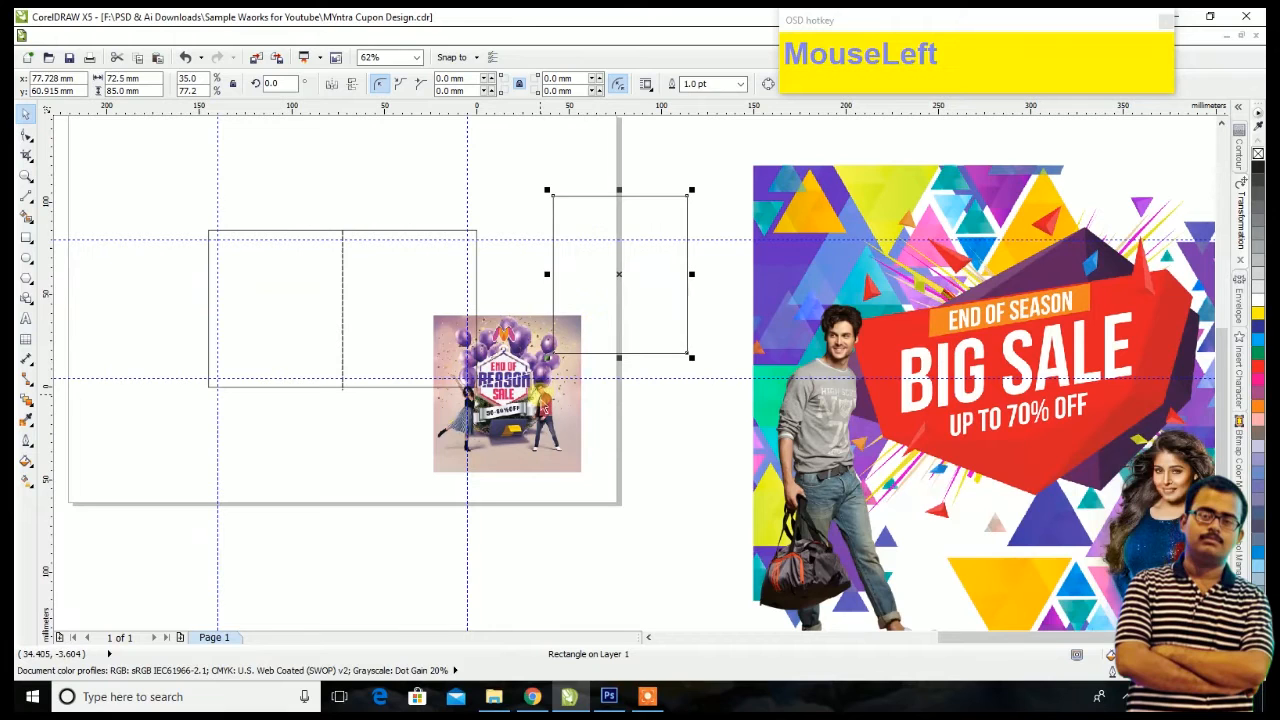
left_click(541, 408)
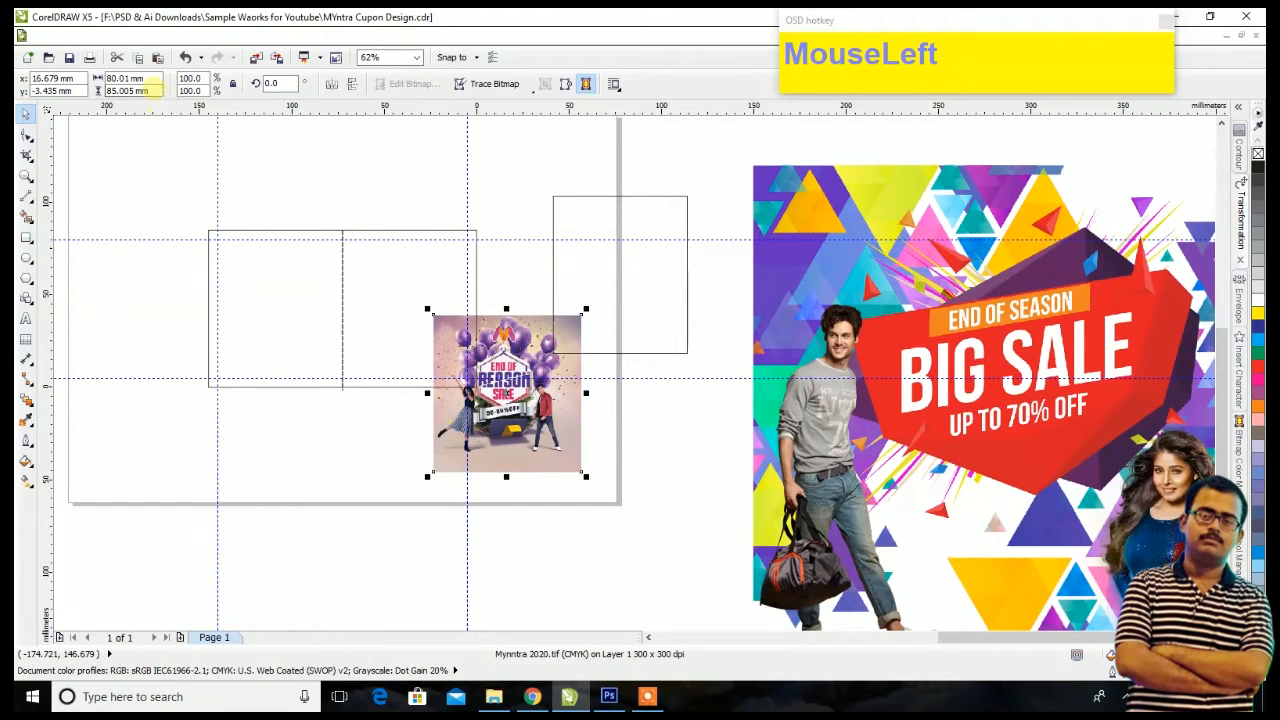
left_click(150, 79)
type("72.5")
key("Tab")
Step: Move the resized picture onto the left half of the card
left_click_drag(527, 409, 296, 325)
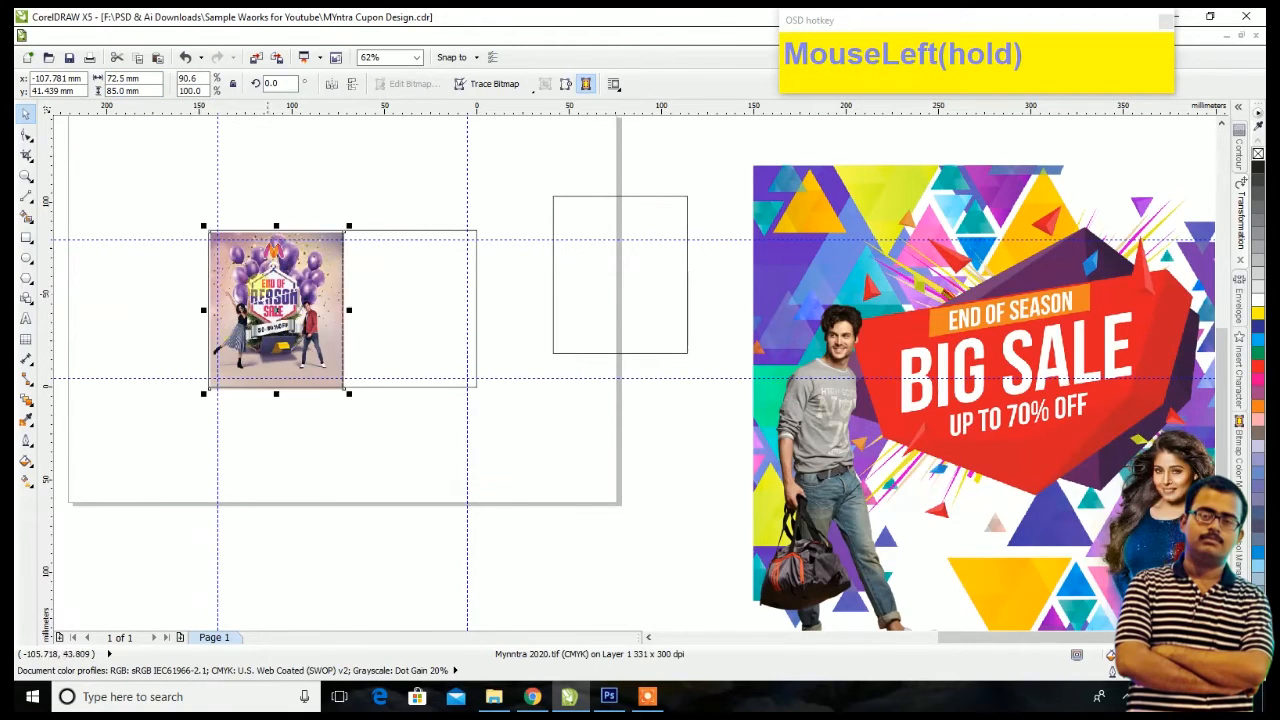
scroll(323, 337, "up", 8)
scroll(397, 229, "down", 3)
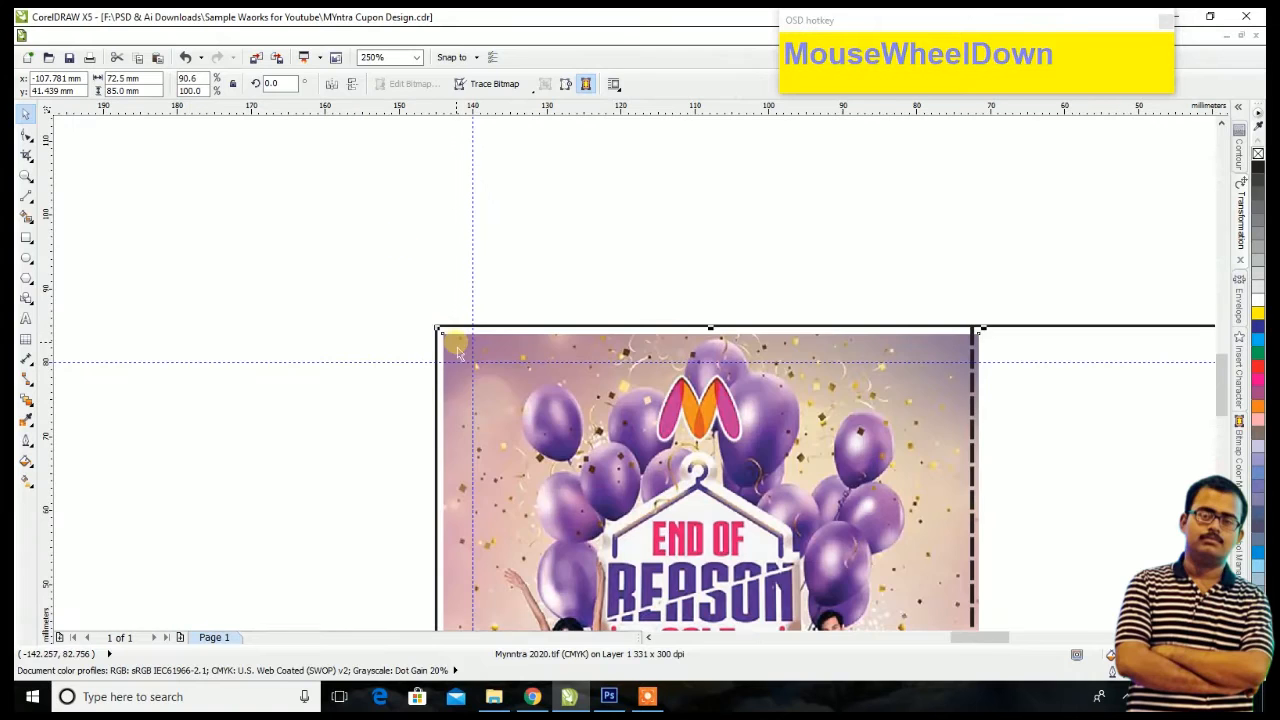
scroll(456, 350, "up", 3)
mouse_move(458, 354)
left_mouse_down()
mouse_move(375, 303)
mouse_move(380, 290)
left_mouse_up()
key("ctrl+z")
left_click(368, 281)
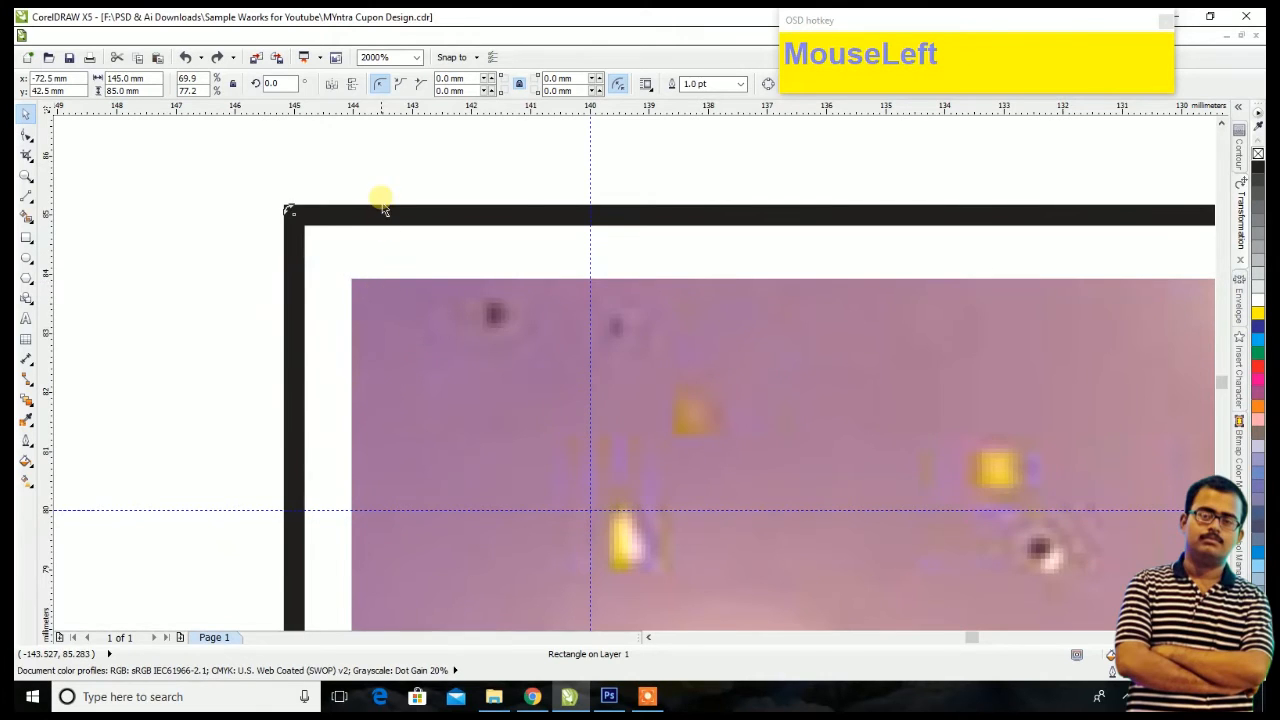
scroll(381, 199, "down", 4)
left_click(309, 166)
left_click_drag(316, 160, 642, 530)
scroll(617, 503, "up", 3)
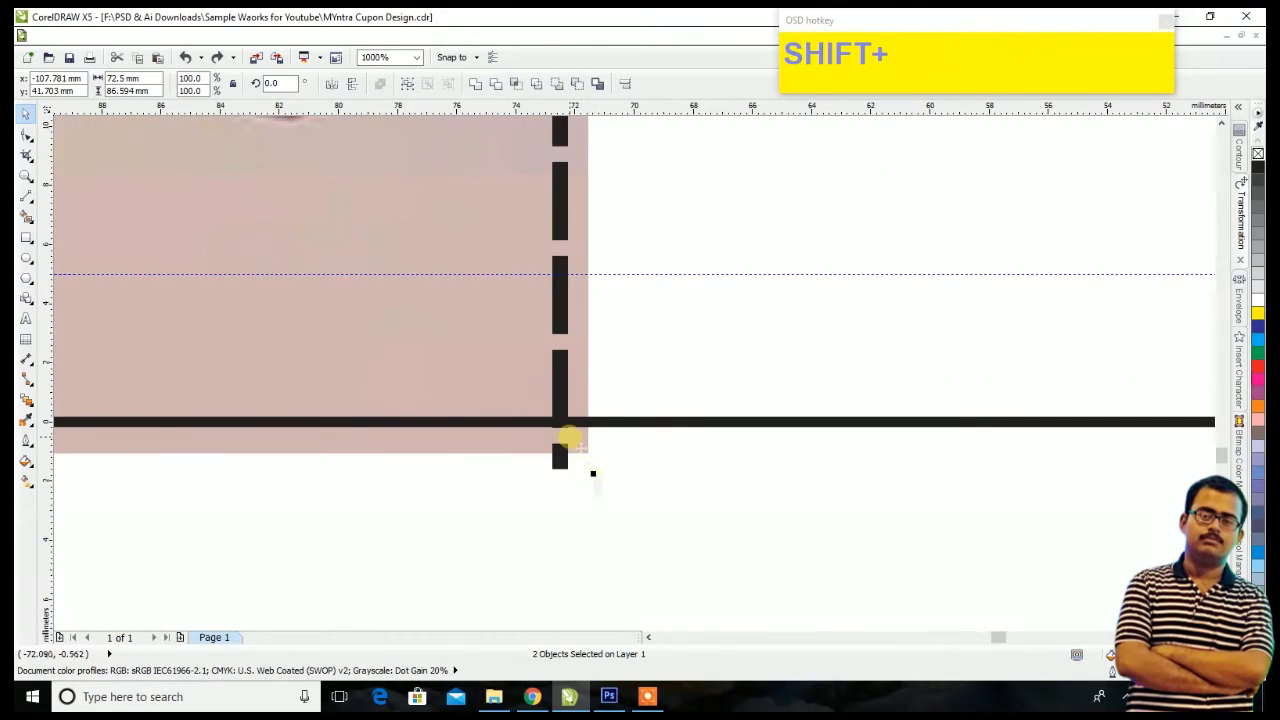
left_click(566, 422, "shift")
scroll(578, 457, "down", 3)
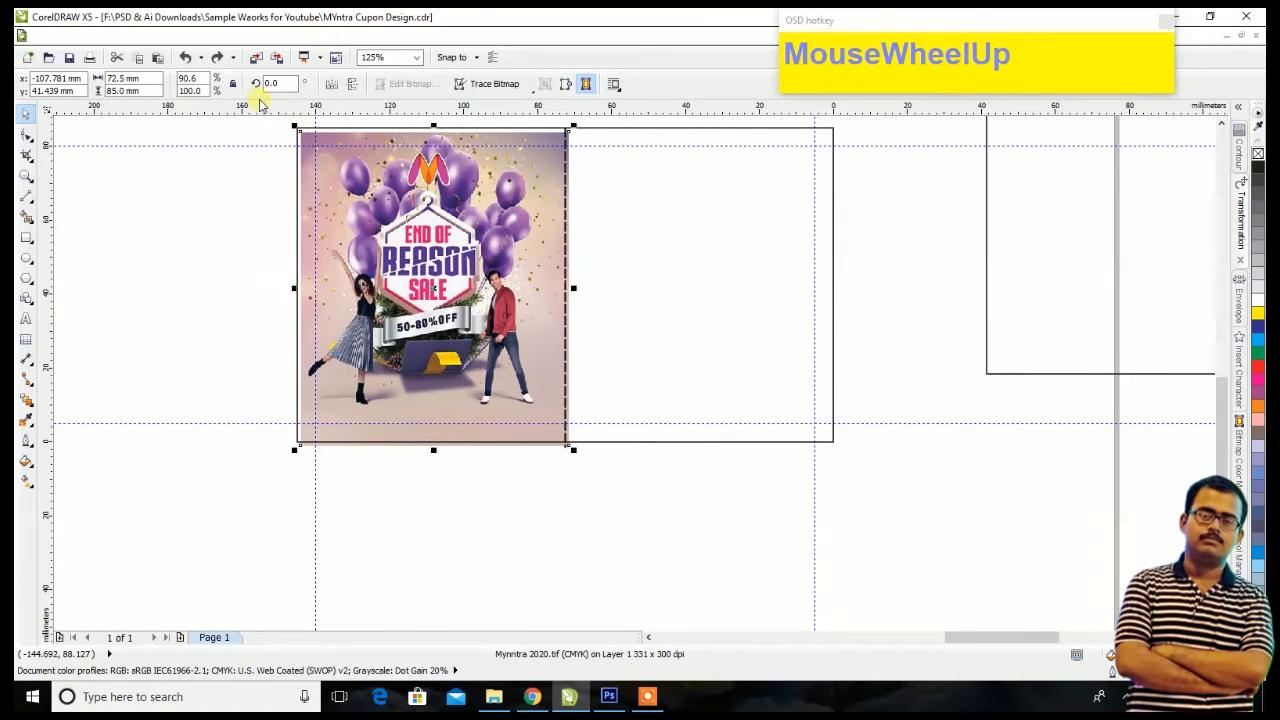
Step: Align the picture with the card's upper-left corner and send it one level back behind the outline
scroll(663, 255, "down", 3)
scroll(665, 256, "up", 3)
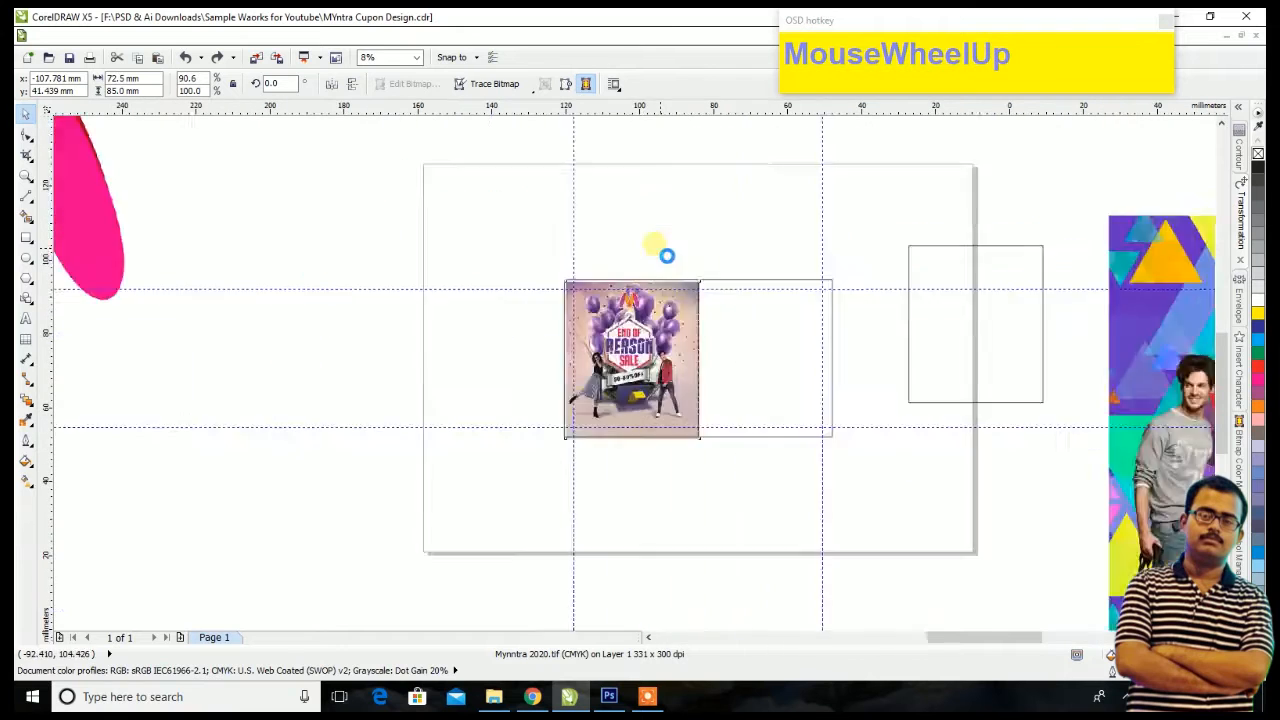
scroll(481, 319, "up", 2)
mouse_move(482, 330)
left_mouse_down()
mouse_move(466, 326)
mouse_move(470, 312)
left_mouse_up()
key("ctrl+Page_Down")
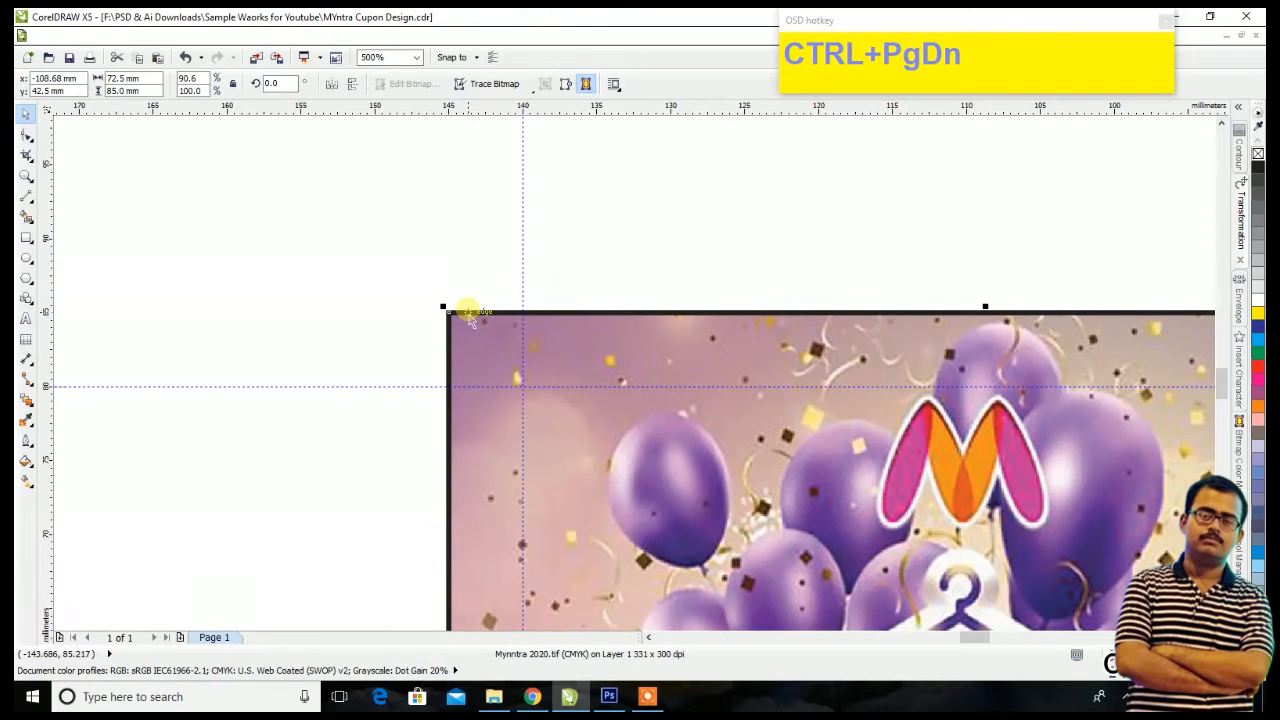
scroll(470, 318, "down", 4)
left_click(634, 403)
Step: Move the "India's biggest fashion sale" text line from above the page to just below the card's left half
scroll(604, 403, "up", 1)
scroll(606, 396, "down", 1)
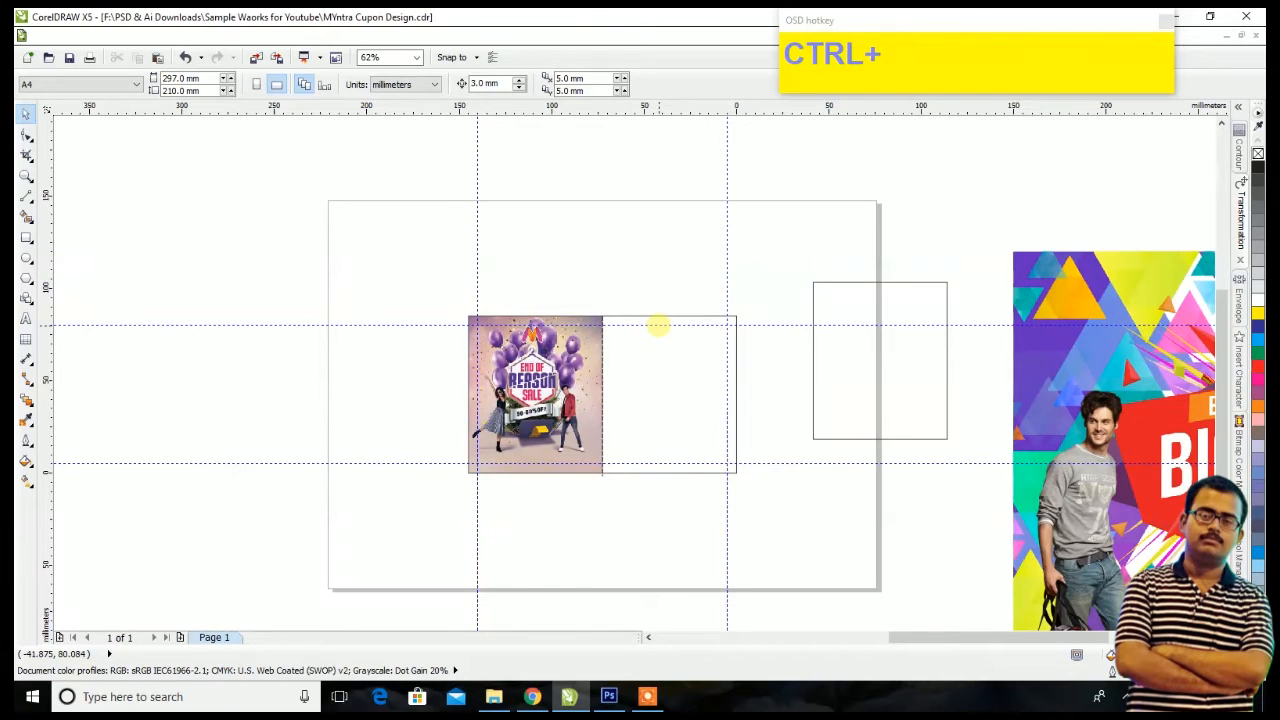
left_click(657, 248)
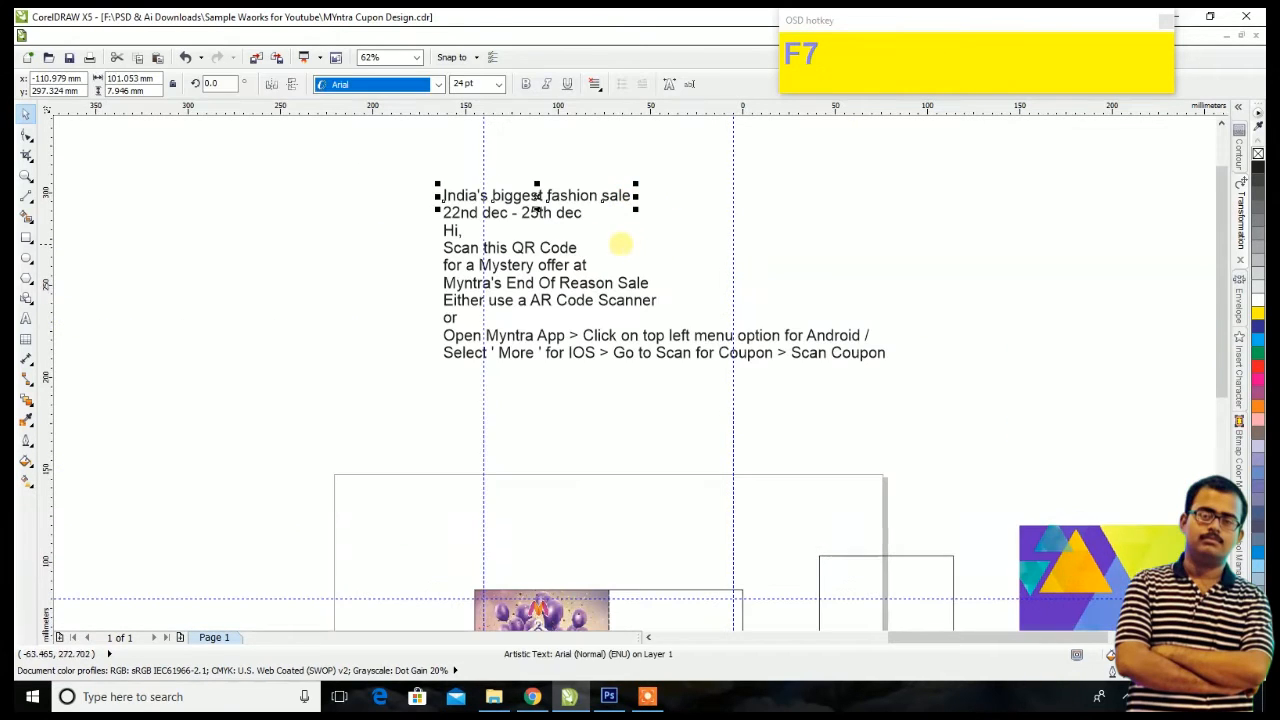
left_click(686, 207)
scroll(528, 177, "up", 1)
scroll(543, 246, "down", 2)
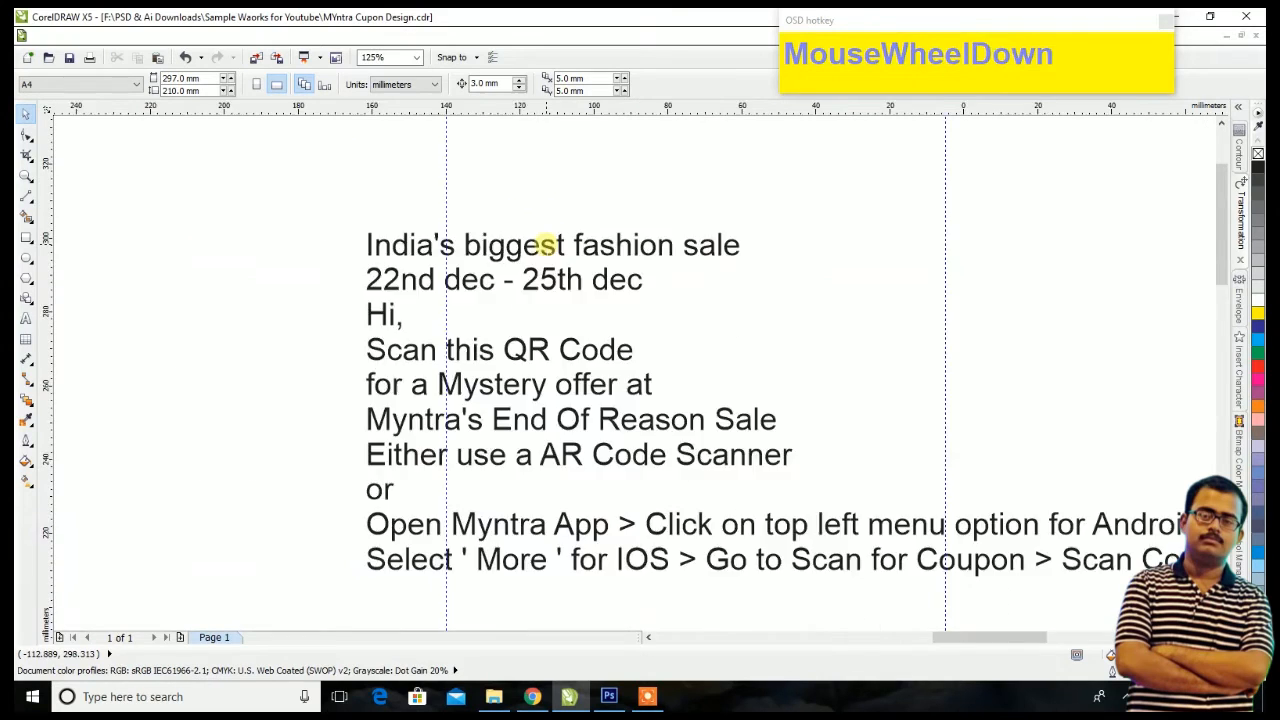
left_click_drag(540, 244, 550, 534)
Step: Change the case of the "India's biggest fashion sale" text line to UPPERCASE
scroll(550, 534, "up", 4)
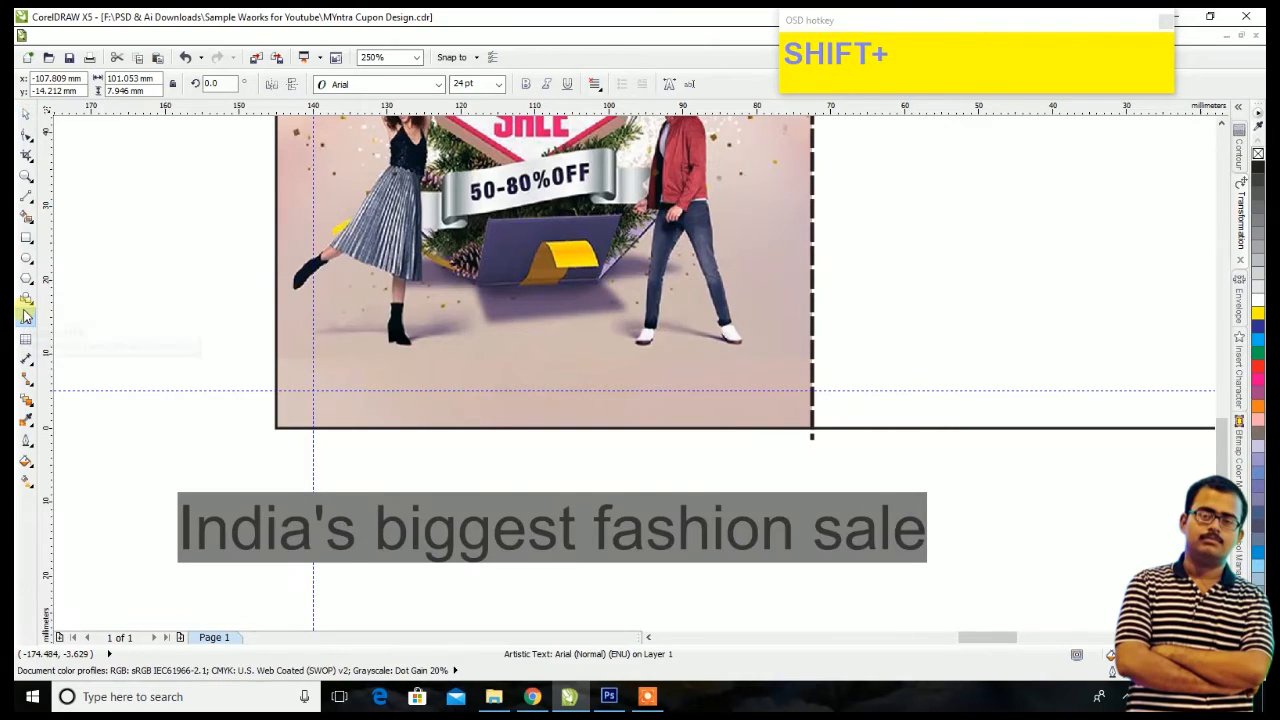
key("shift+F3")
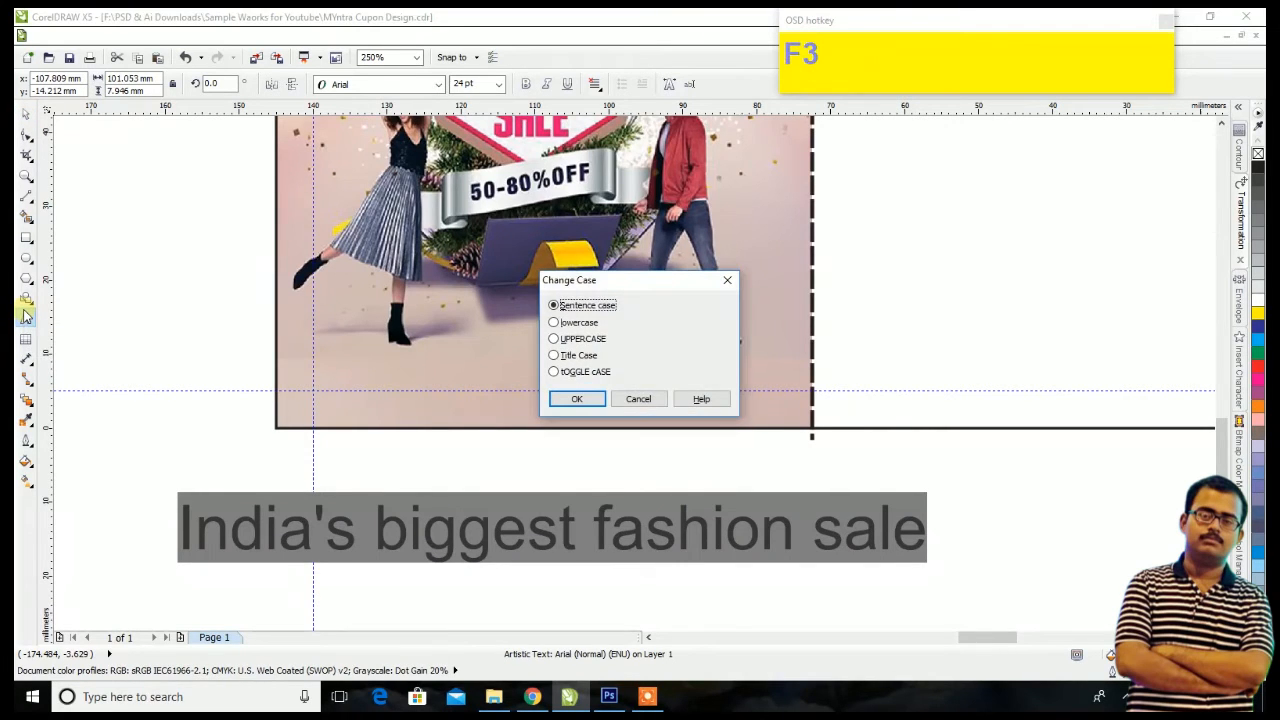
left_click(566, 339)
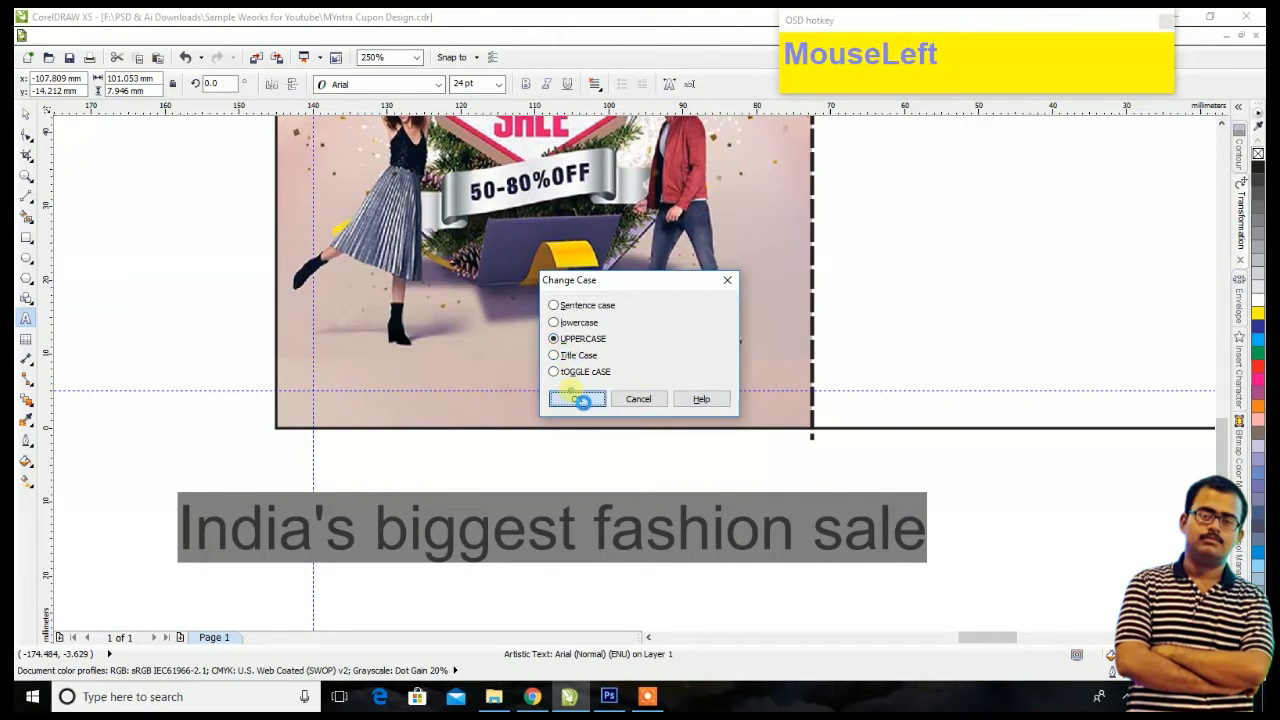
left_click(580, 399)
left_click(32, 117)
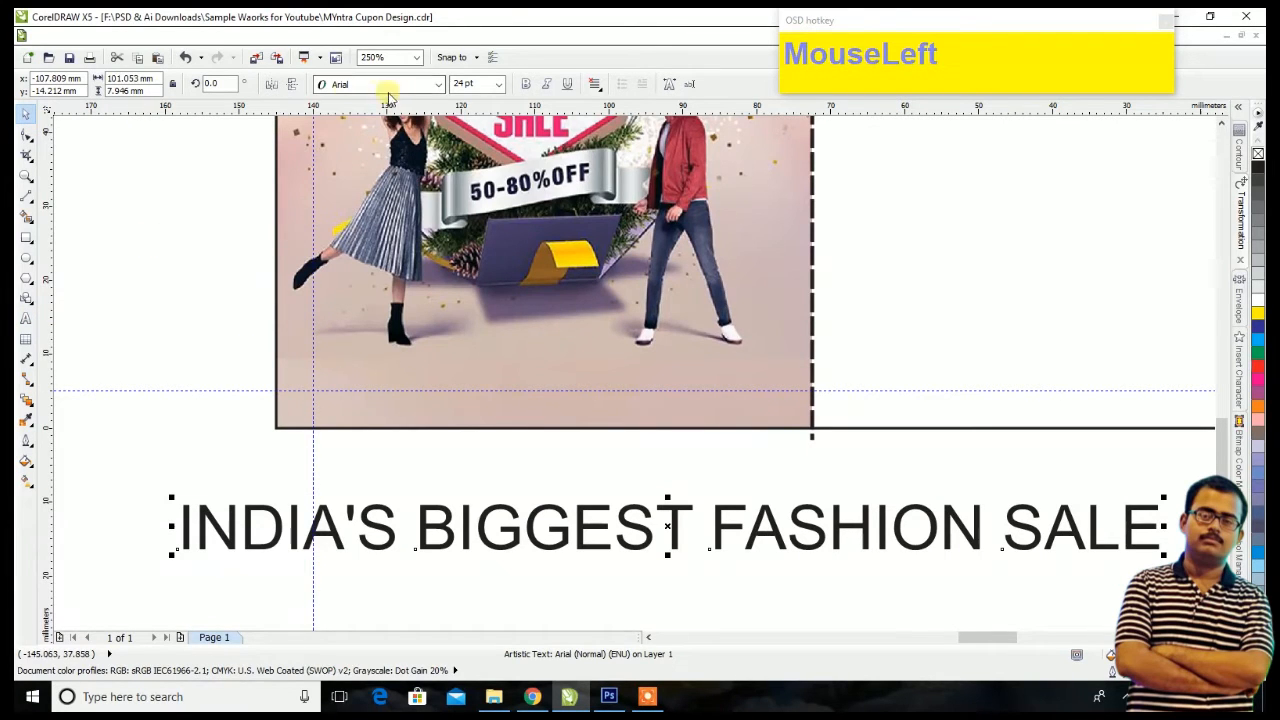
Step: Set the font of the "INDIA'S BIGGEST FASHION SALE" headline to Times New Roman Bold
left_click(440, 85)
type("time")
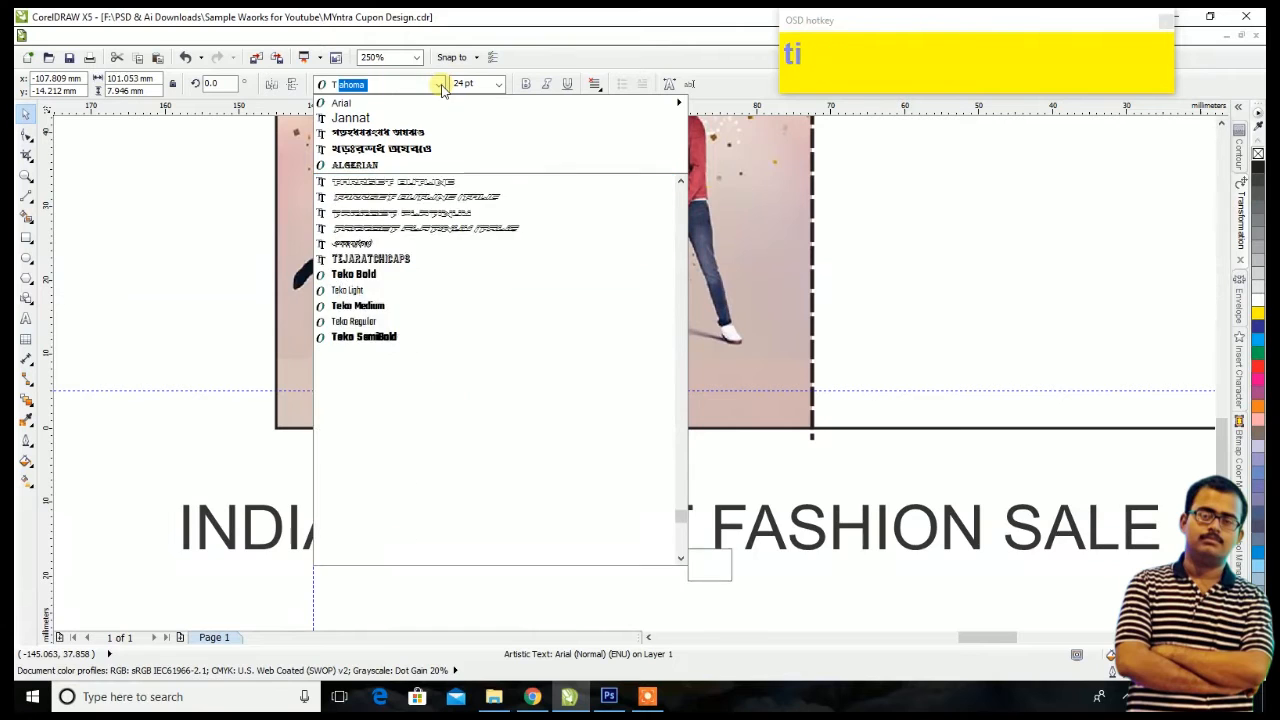
key("Down")
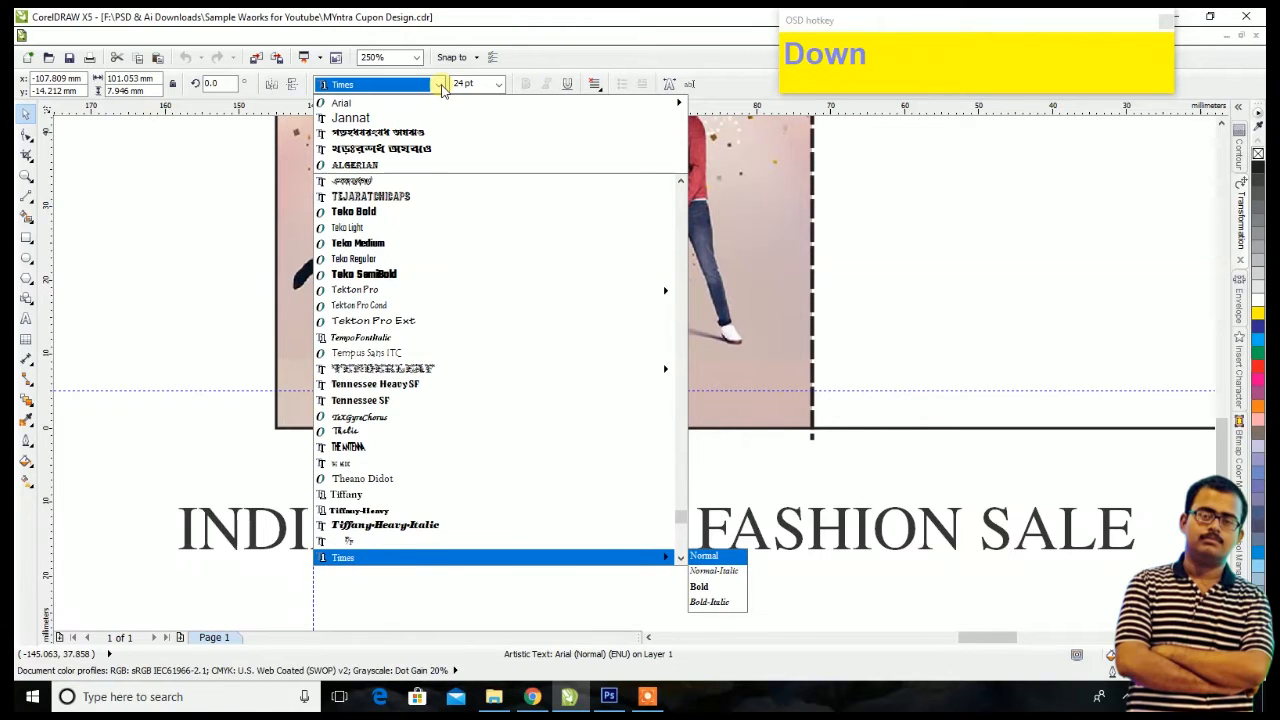
key("Return")
left_click(440, 85)
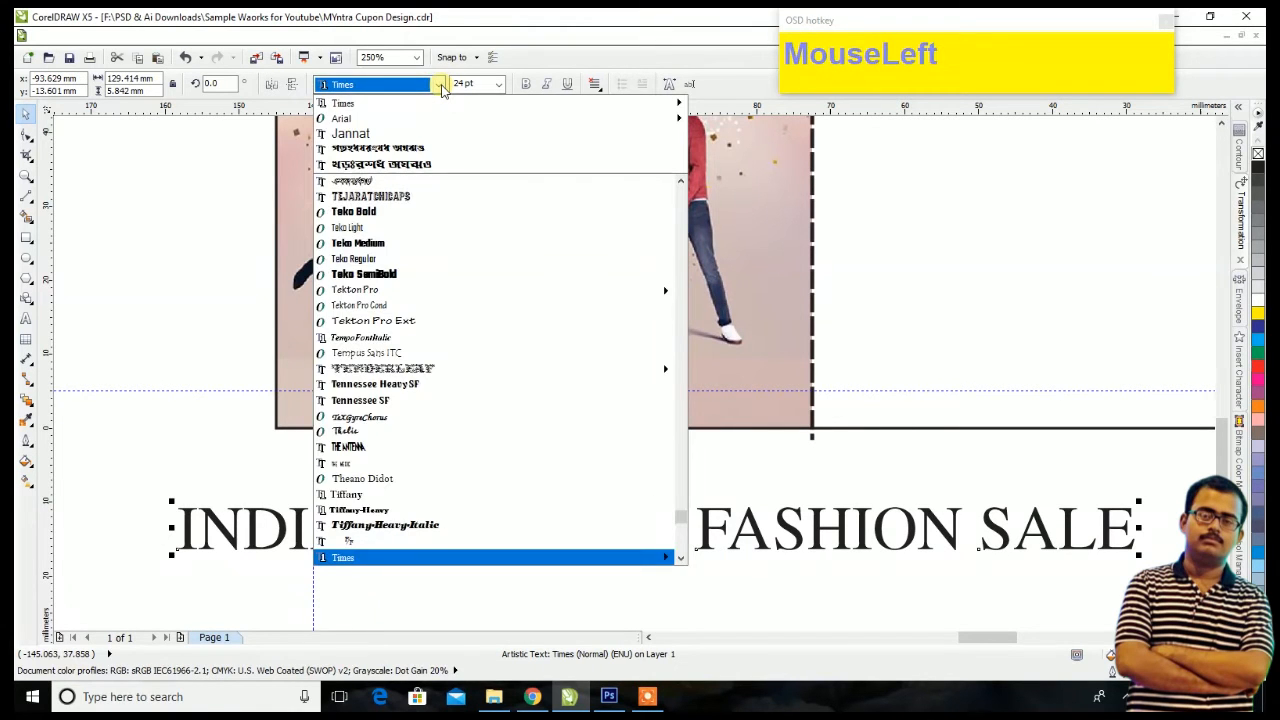
key("Down")
key("Down")
key("Down")
key("Down")
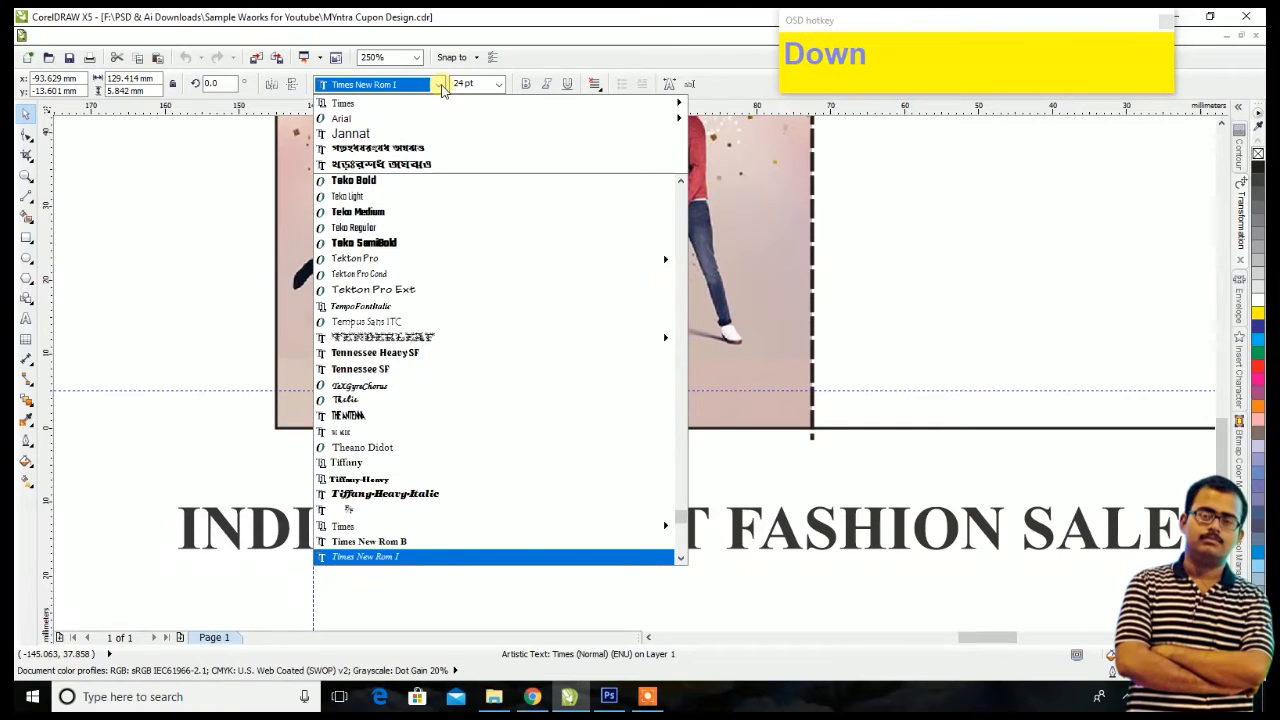
key("Down")
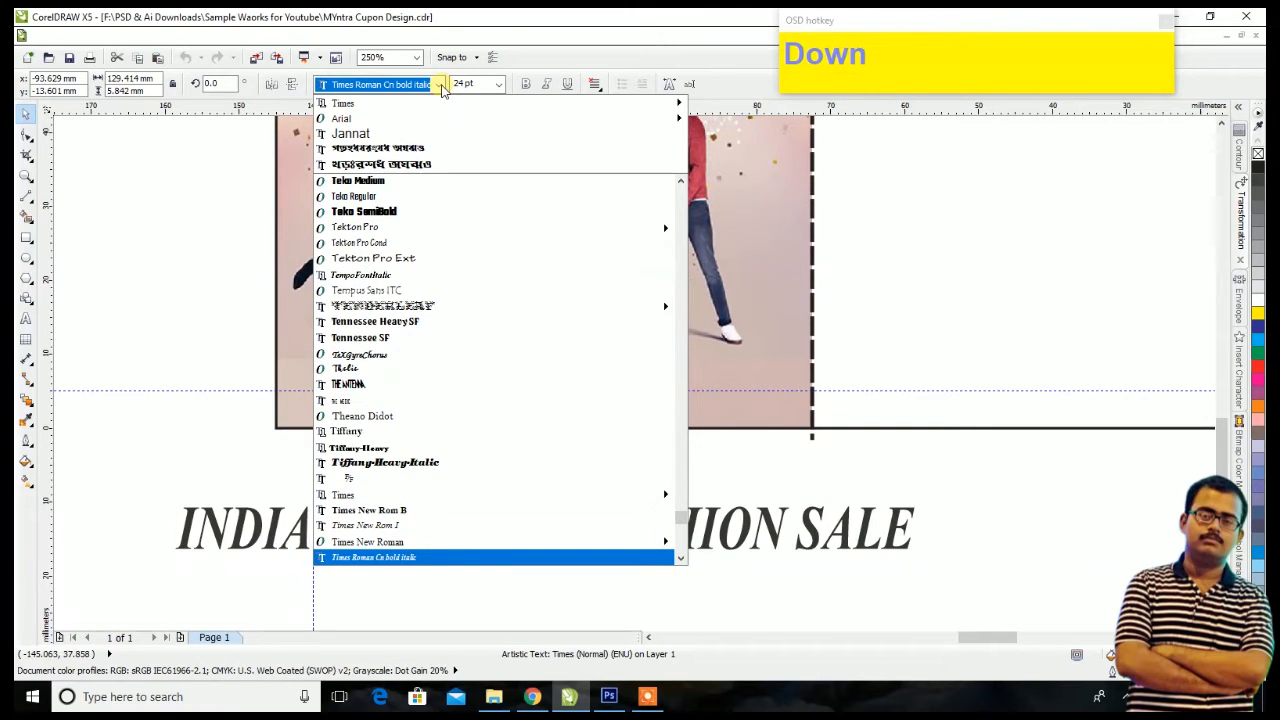
key("Up")
key("Up")
key("Return")
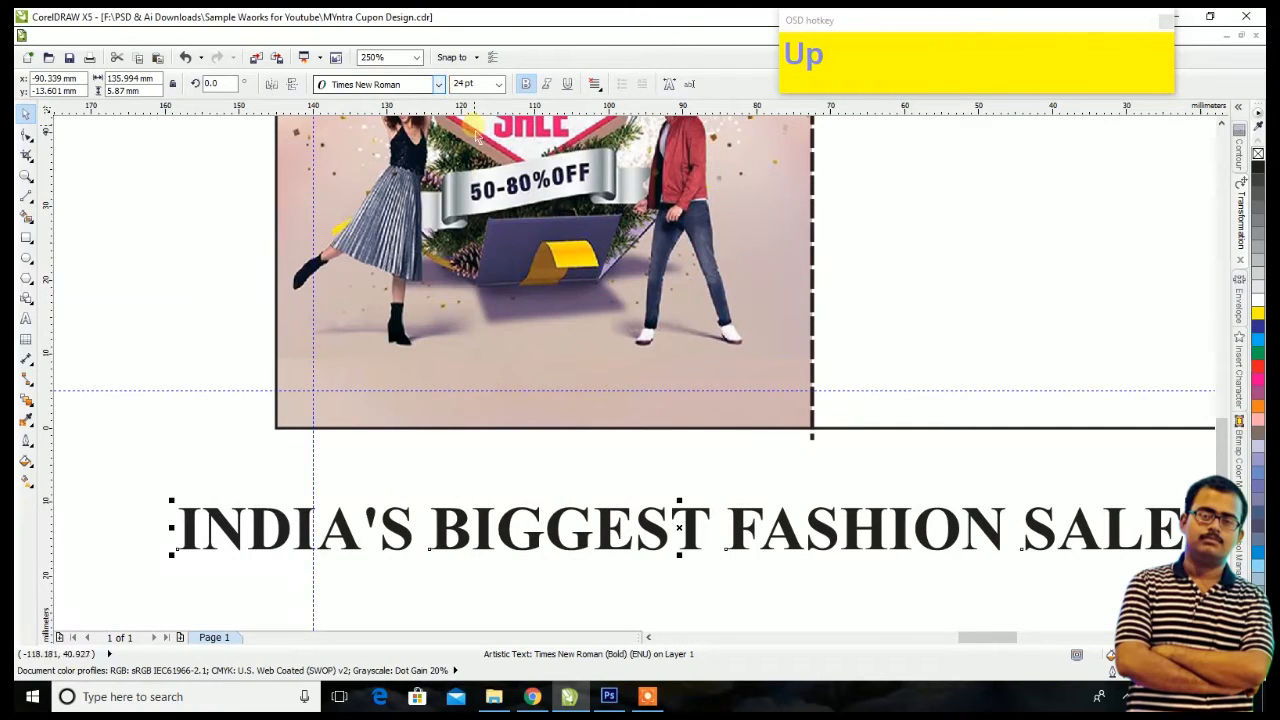
Step: Try font sizes of 18 pt and 14 pt on the "INDIA'S BIGGEST FASHION SALE" headline
left_click(468, 84)
type("1")
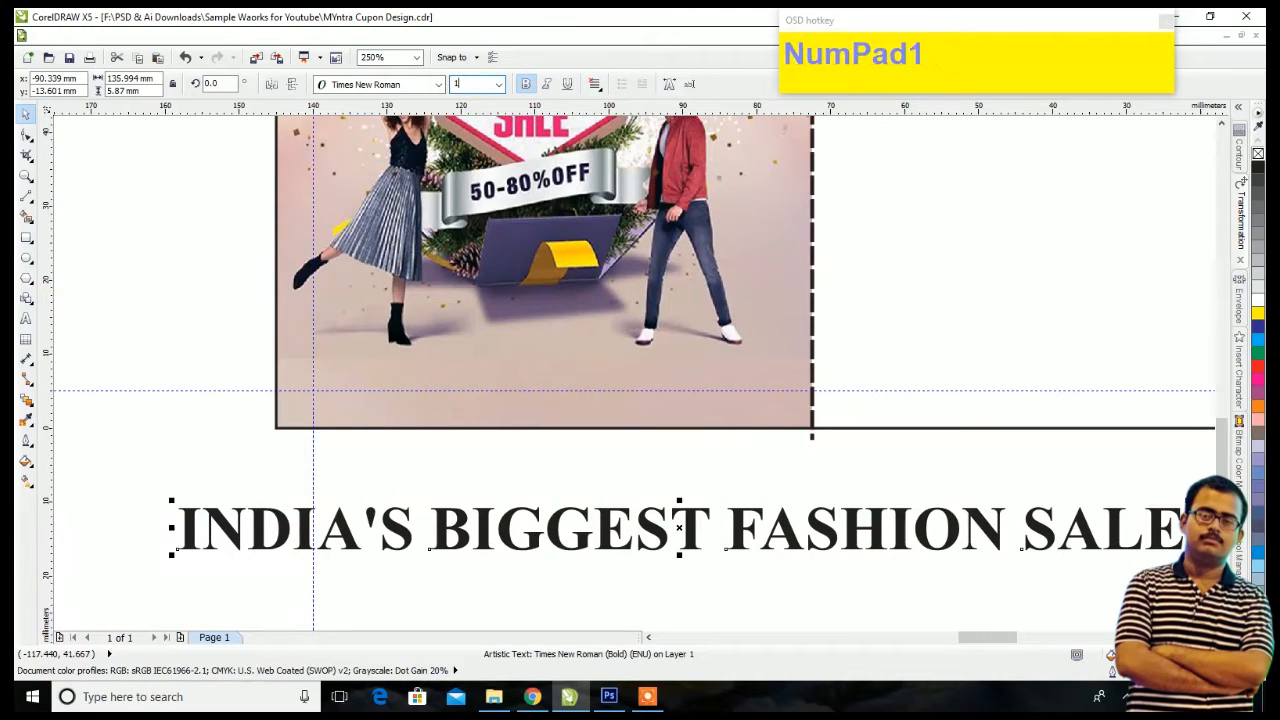
key("Return")
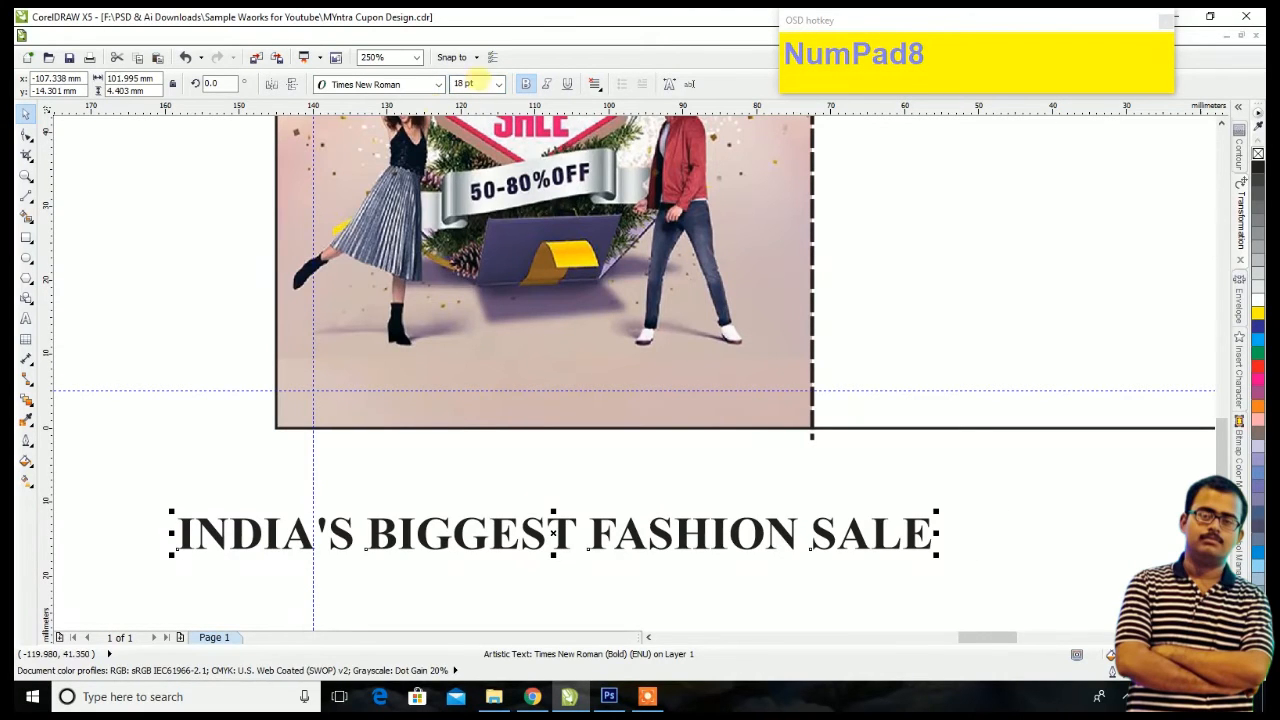
left_click(480, 82)
type("14")
key("Return")
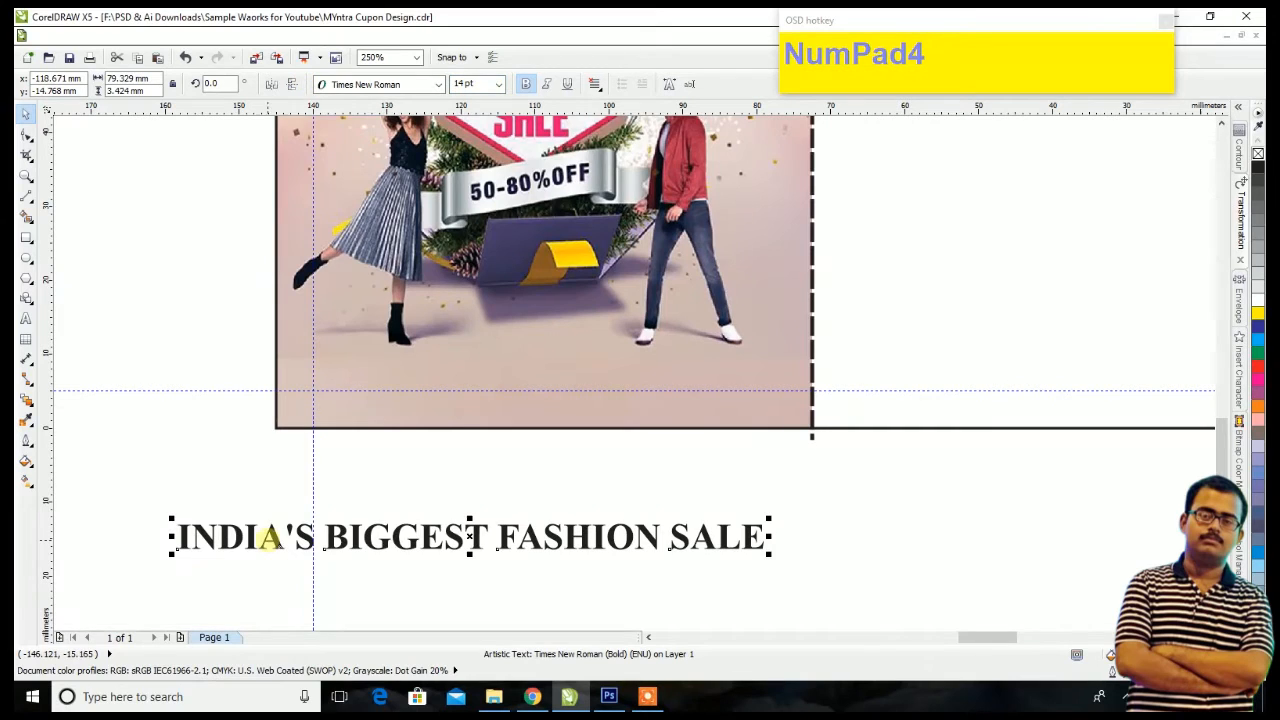
Step: Move the headline onto the lower part of the picture, starting at the card's left margin guideline, and bring it to the front
left_click_drag(343, 540, 492, 373)
key("shift+Page_Up")
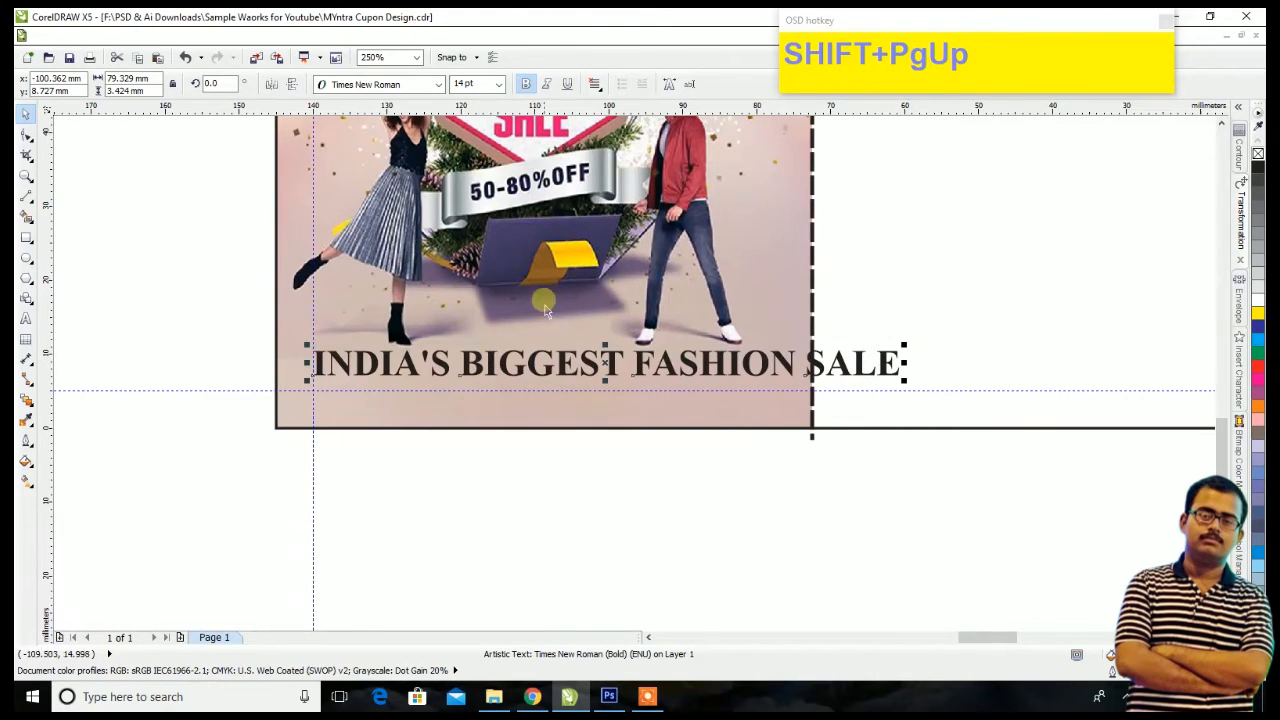
Step: Set the headline's font size to 10 pt
left_click(472, 84)
type("10")
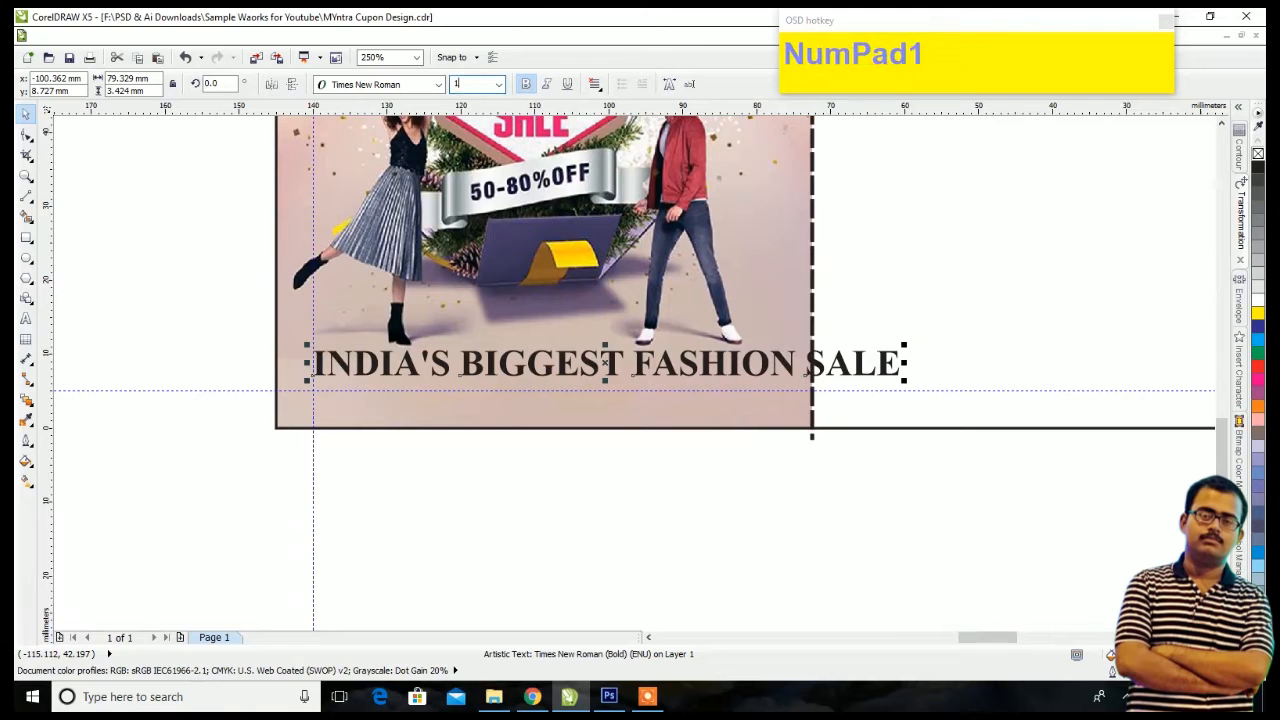
key("Return")
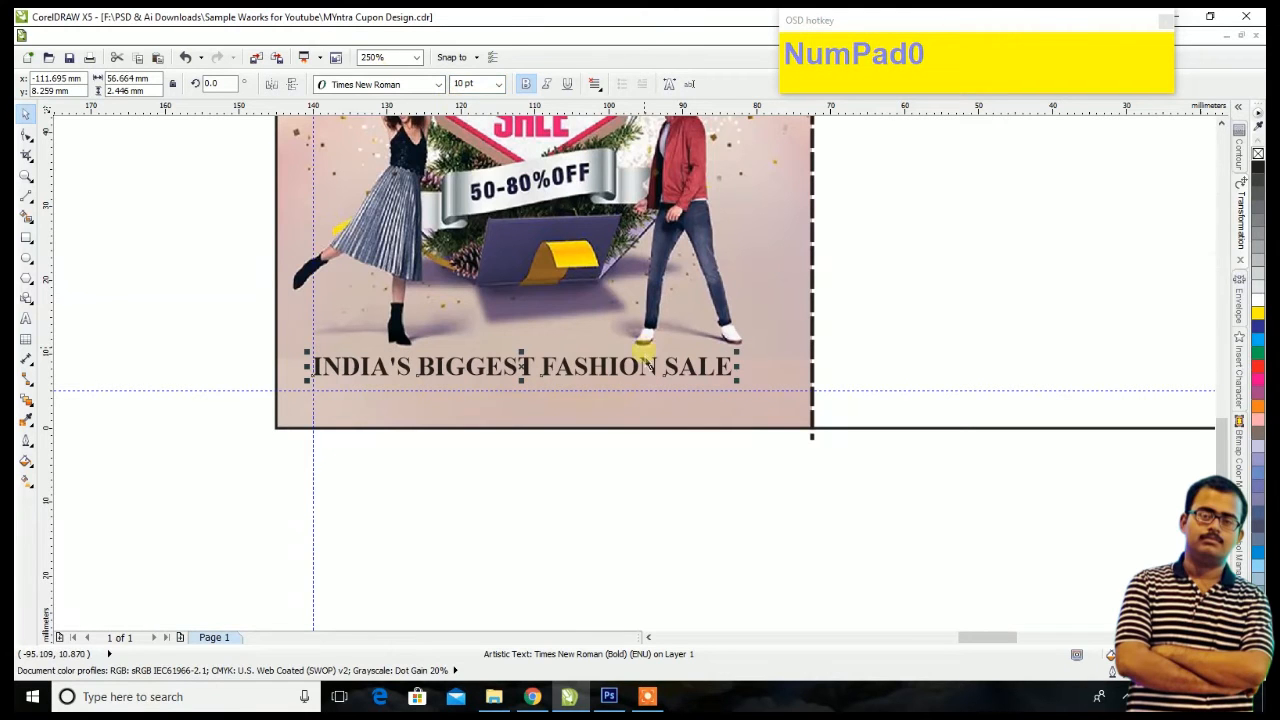
scroll(650, 368, "down", 2)
scroll(645, 333, "up", 4)
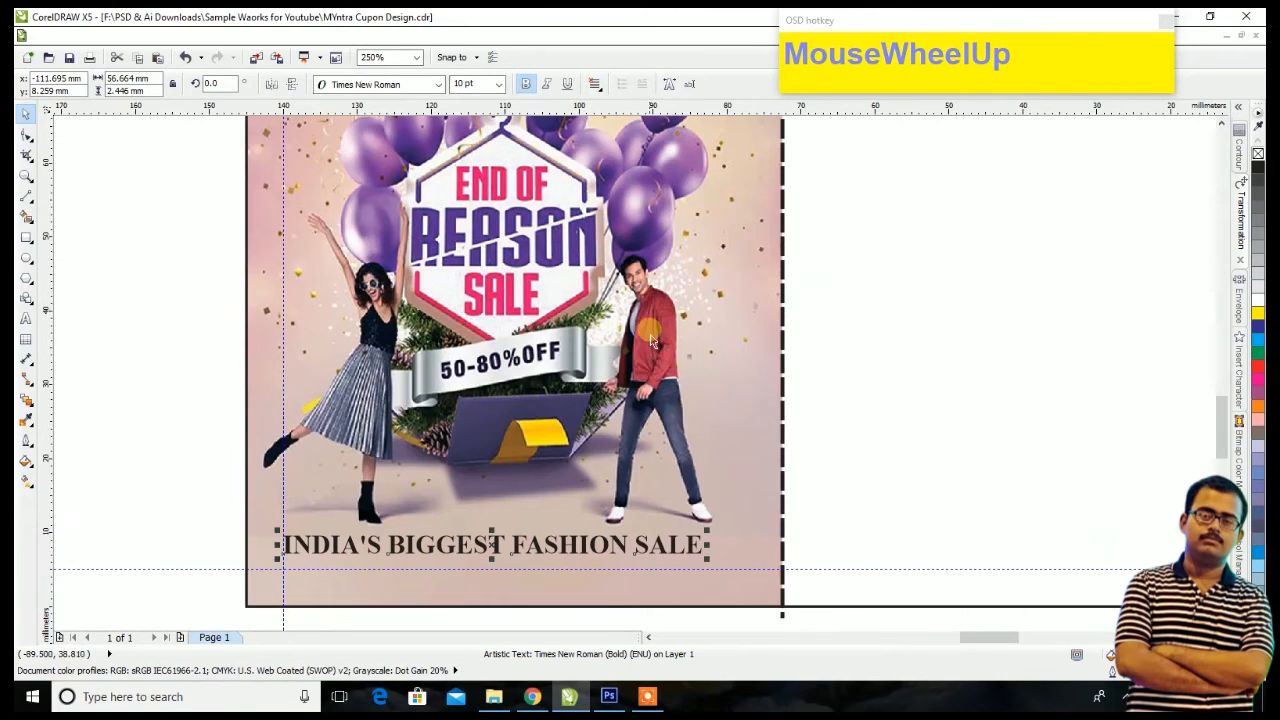
Step: Reposition the headline so it sits roughly centred just below the feet of the two figures in the picture
scroll(550, 545, "up", 2)
left_click(548, 545)
left_click_drag(550, 545, 612, 526)
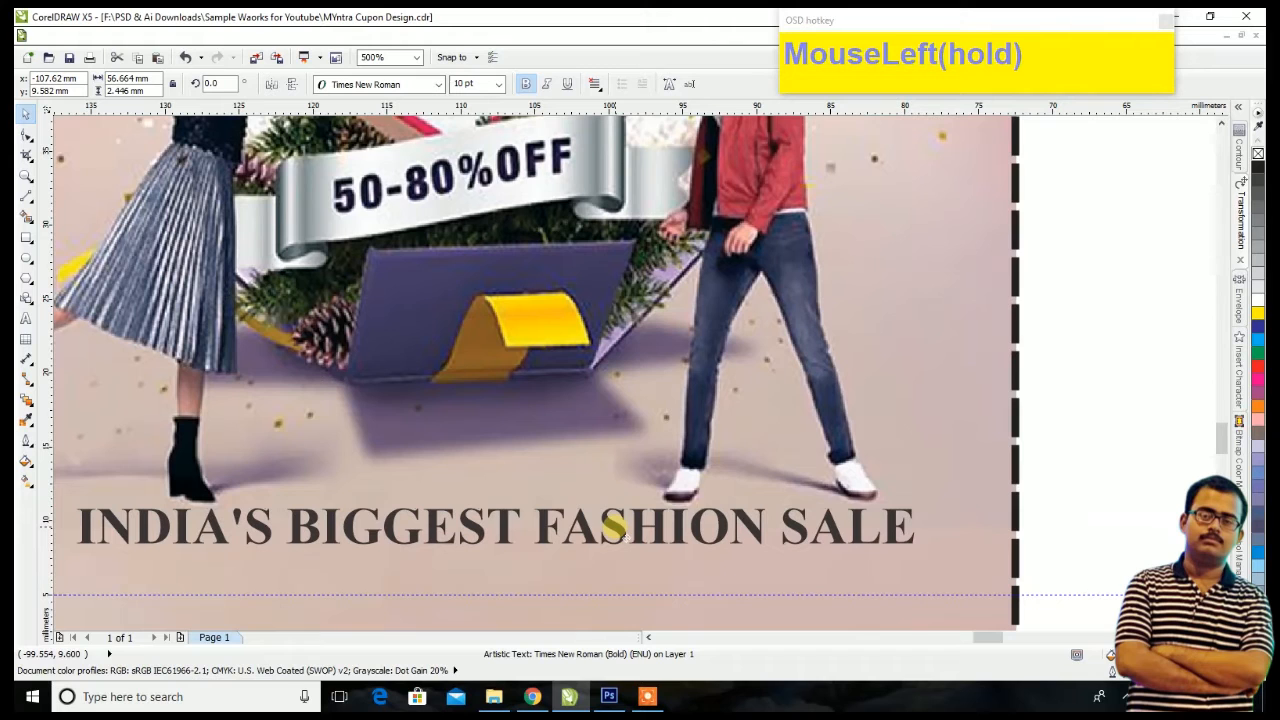
left_click_drag(620, 534, 617, 530)
scroll(578, 452, "down", 3)
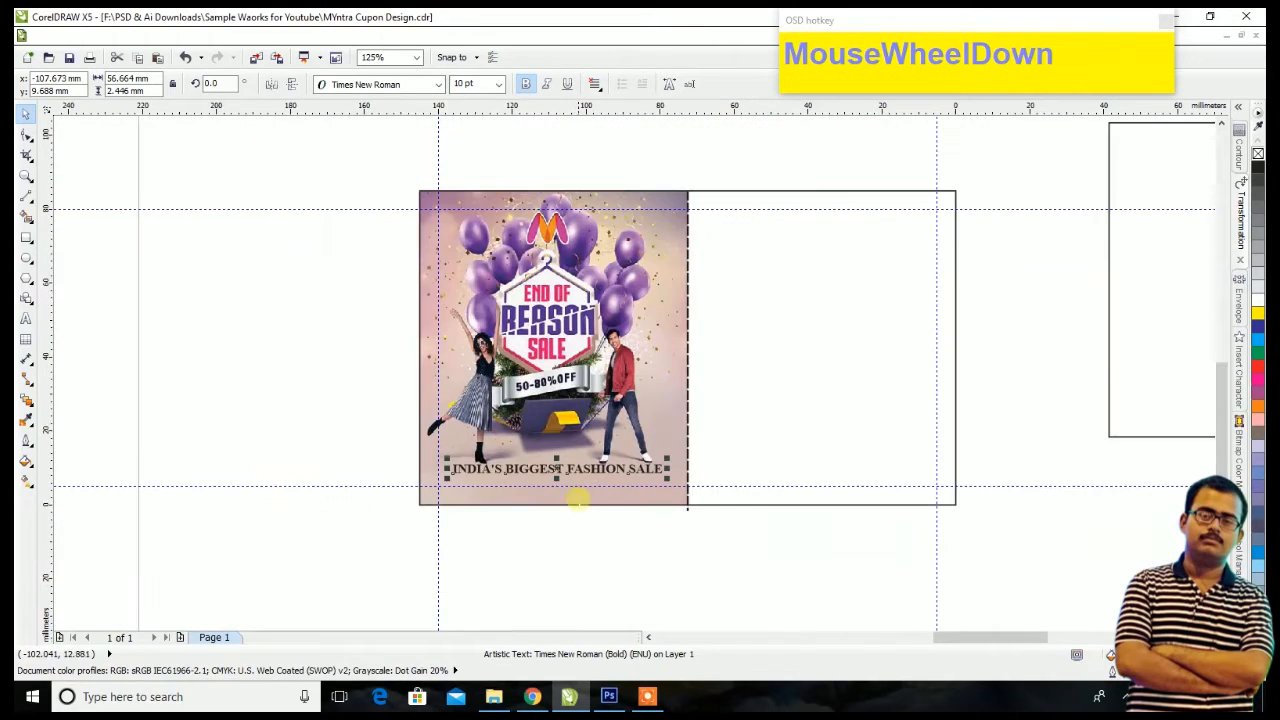
left_click(576, 557)
scroll(576, 557, "down", 2)
scroll(558, 542, "up", 3)
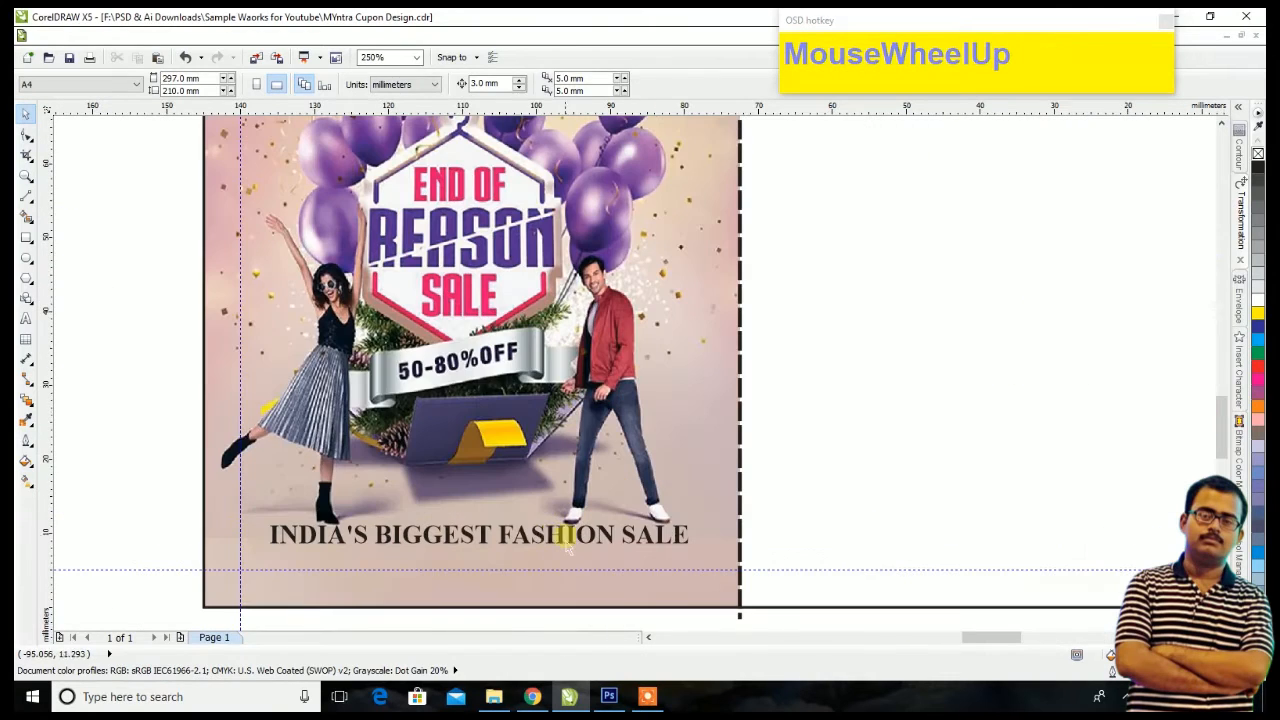
Step: Break the headline apart into separate words and colour "INDIA'S BIGGEST" purple
left_click(550, 540)
key("ctrl+k")
left_click_drag(171, 443, 507, 570)
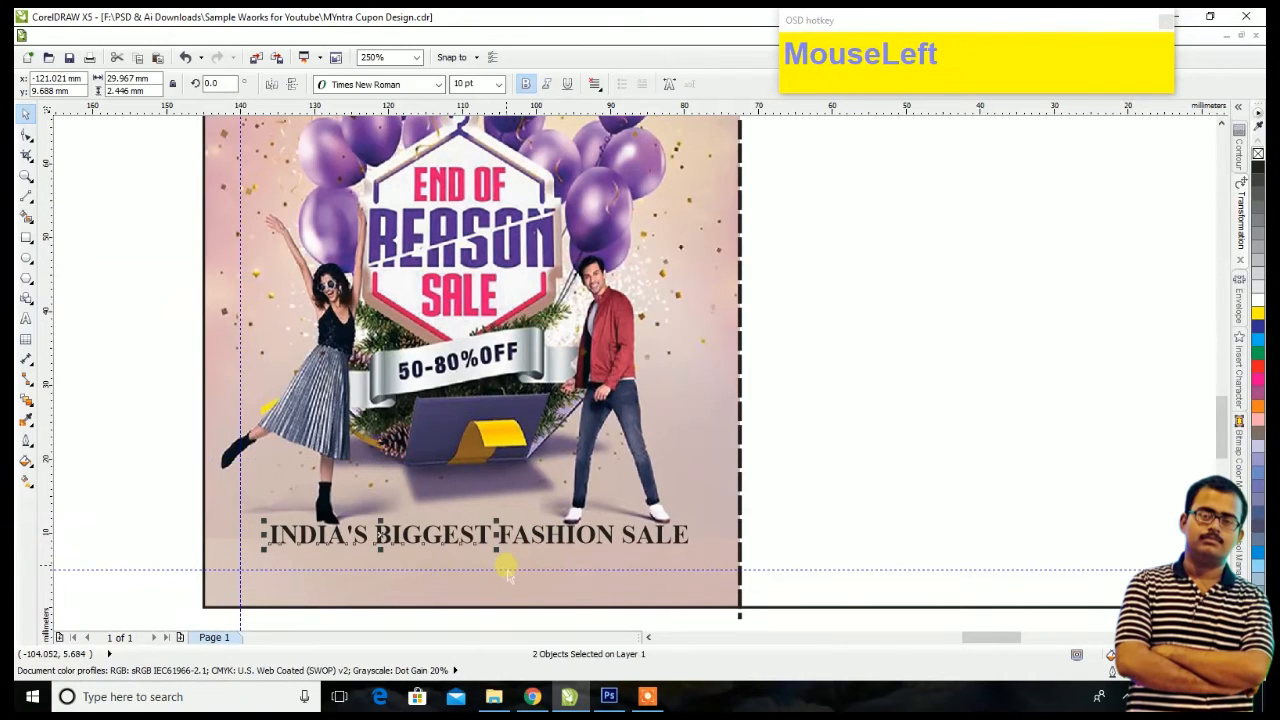
left_click(1258, 637)
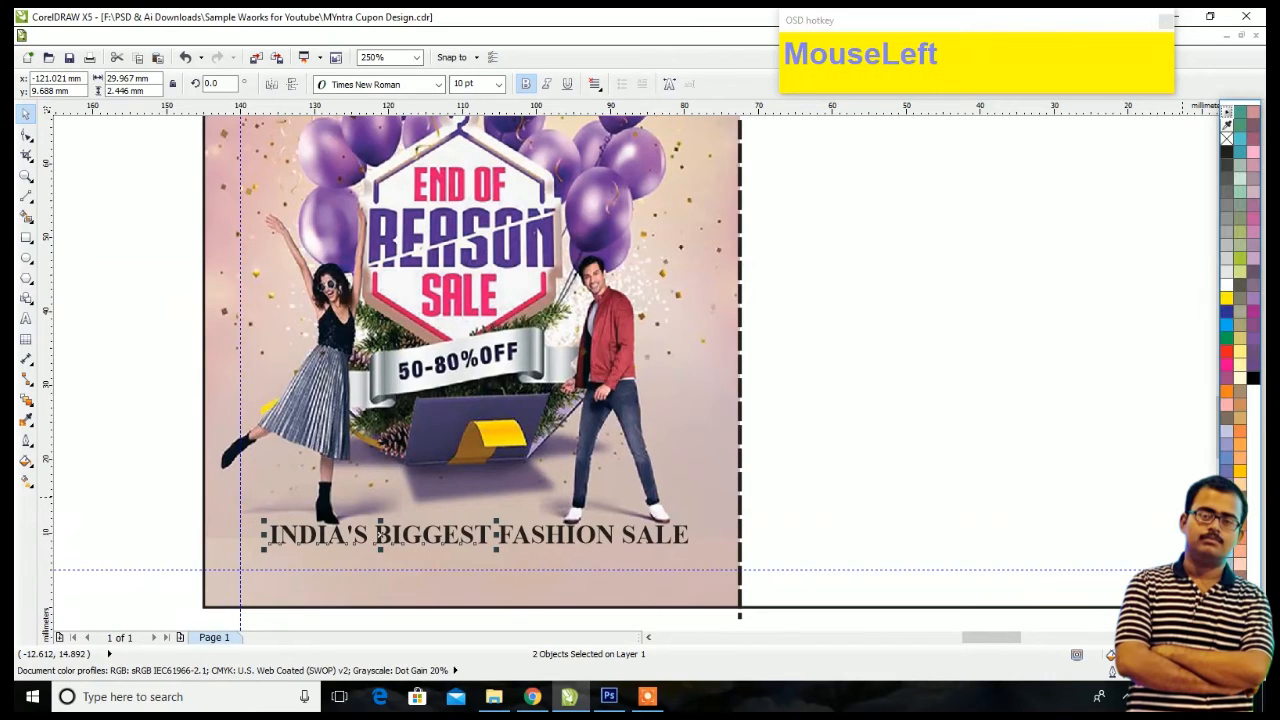
left_click(1253, 311)
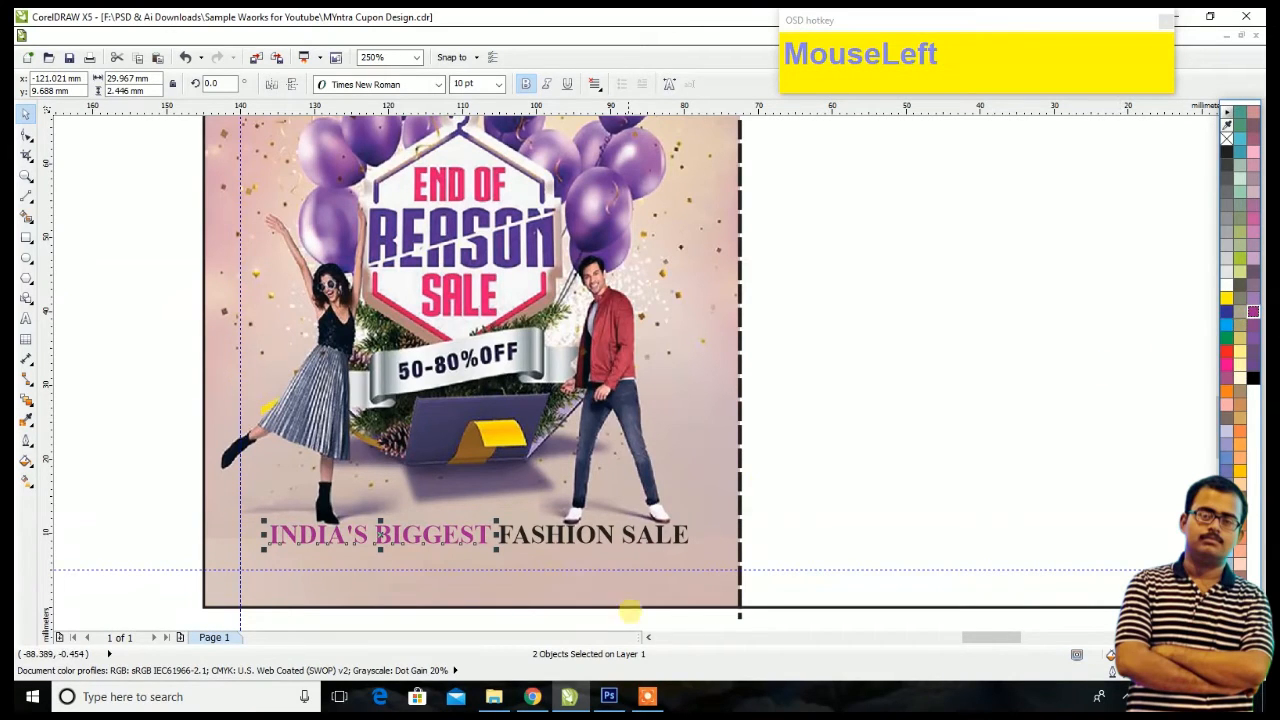
Step: Colour the words "FASHION SALE" pink
left_click_drag(700, 614, 480, 478)
left_click(1258, 636)
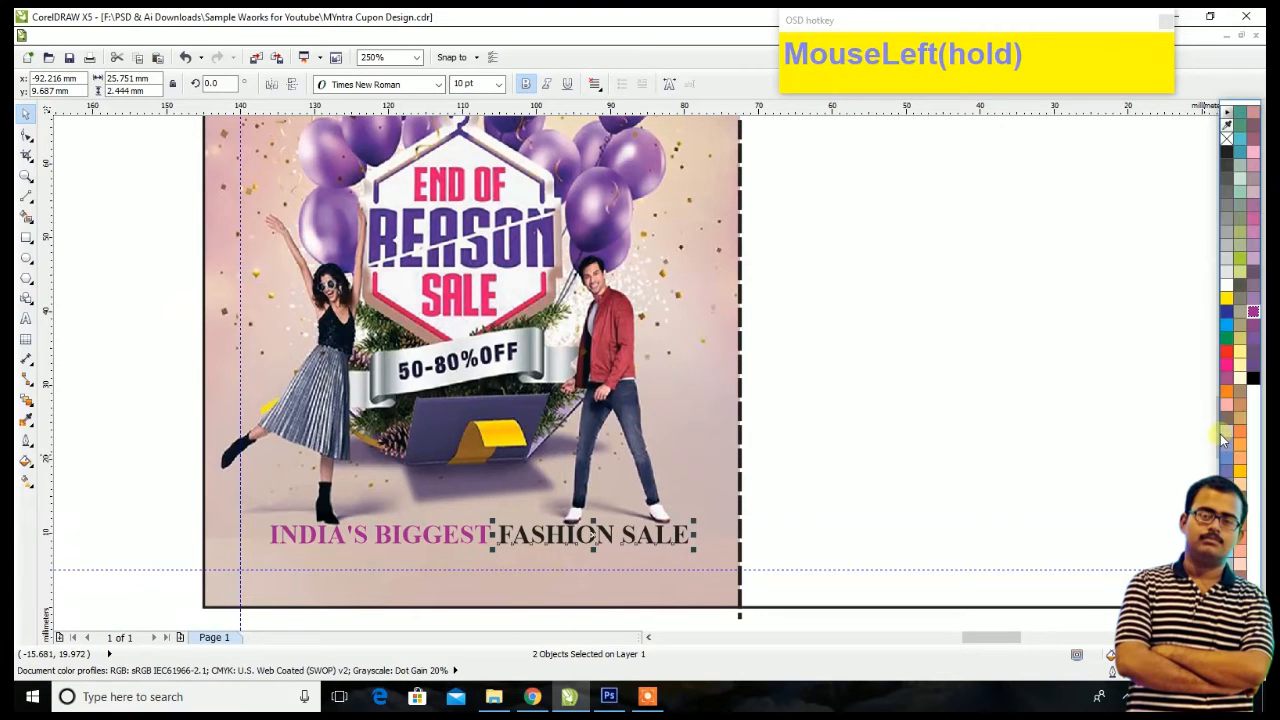
left_click(1226, 372)
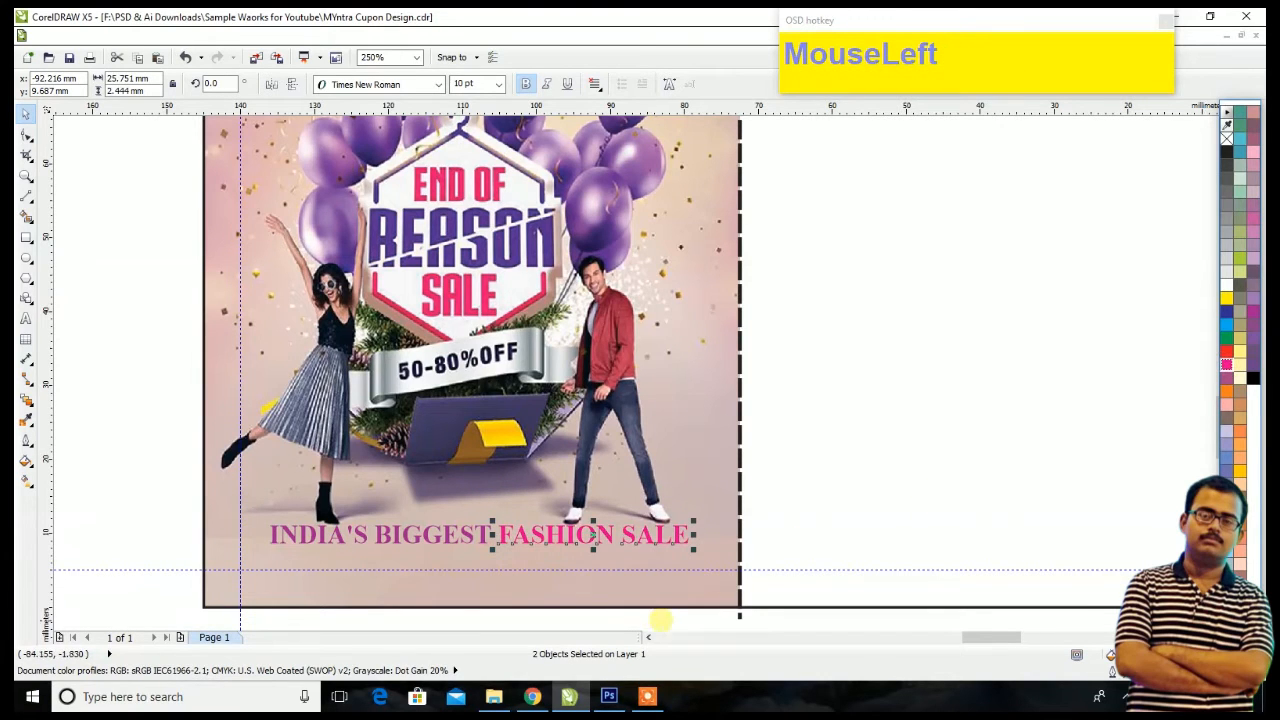
left_click_drag(681, 613, 724, 598)
Step: Shorten the dashed middle line to about 85.1 mm so its lower end stops at the card's bottom edge
scroll(724, 612, "up", 5)
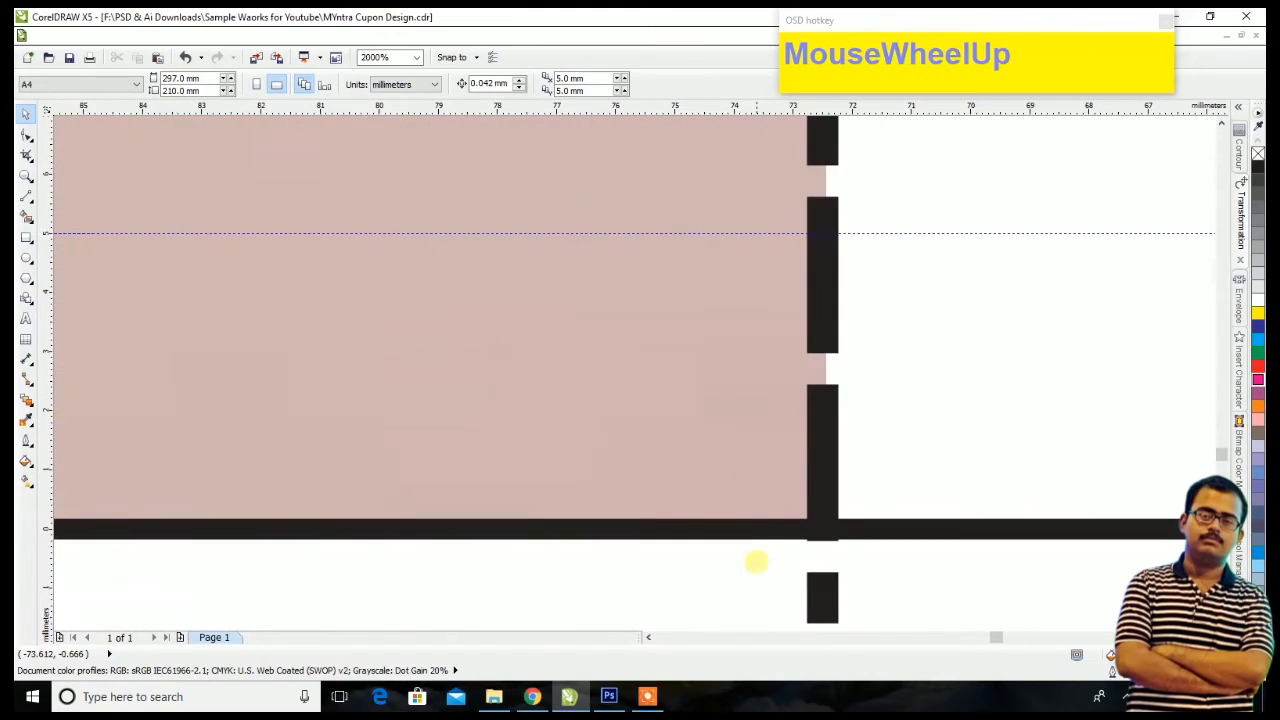
left_click(826, 620)
left_click_drag(822, 624, 821, 541)
scroll(826, 562, "down", 5)
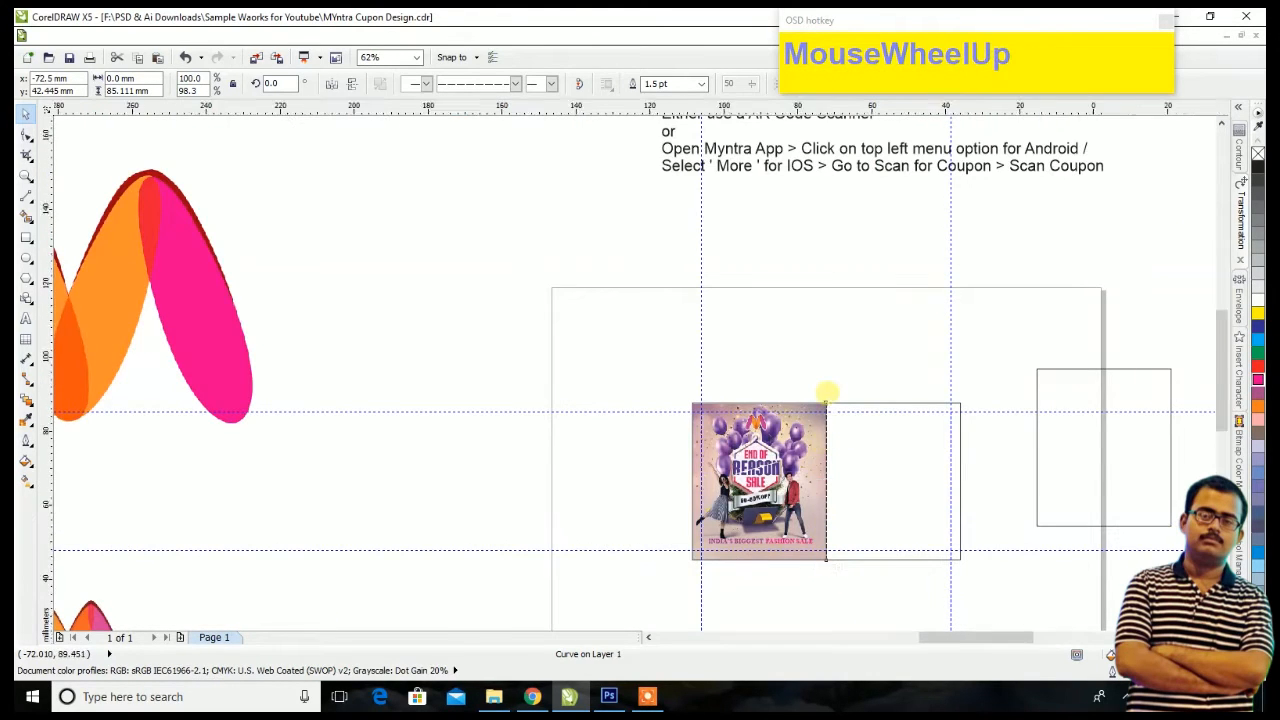
scroll(826, 396, "up", 6)
scroll(814, 486, "down", 6)
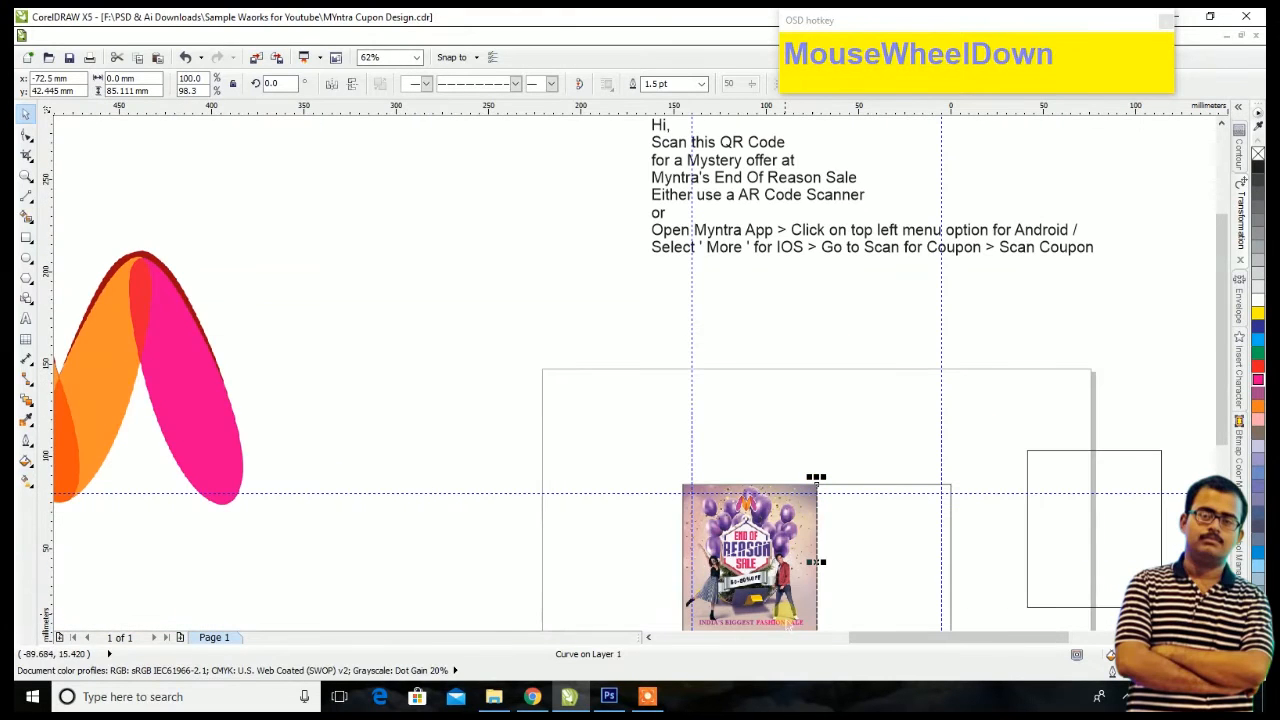
Step: Move the "22nd dec - 25th dec" text line onto the picture just below the headline and bring it to the front
scroll(788, 500, "down", 2)
scroll(818, 510, "up", 2)
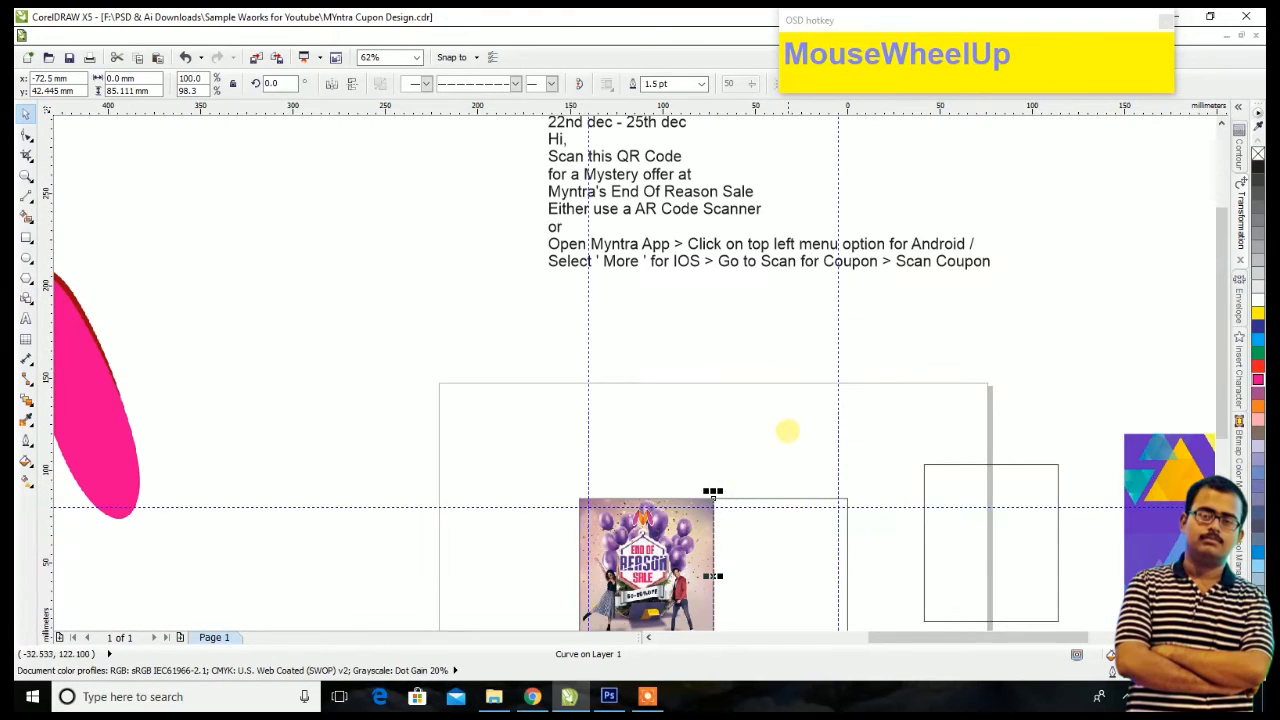
left_click(638, 122)
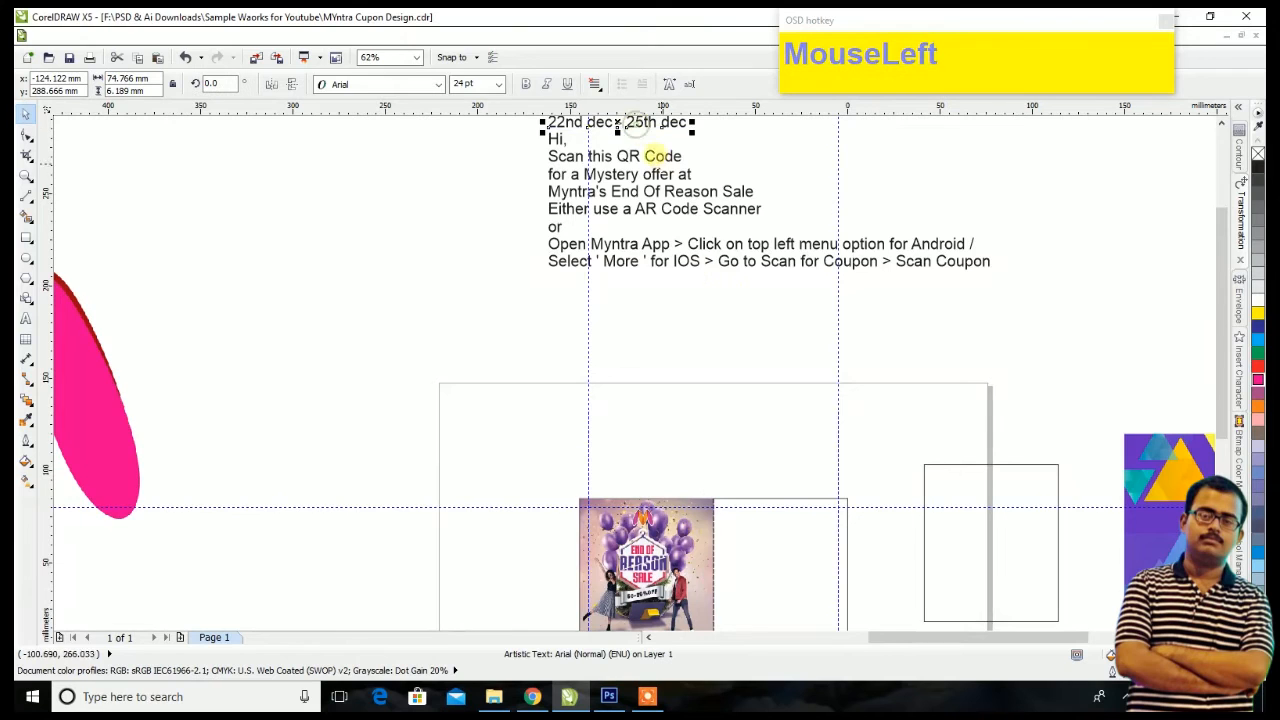
scroll(645, 126, "down", 1)
left_click_drag(643, 126, 650, 390)
scroll(650, 390, "up", 4)
key("shift+Page_Up")
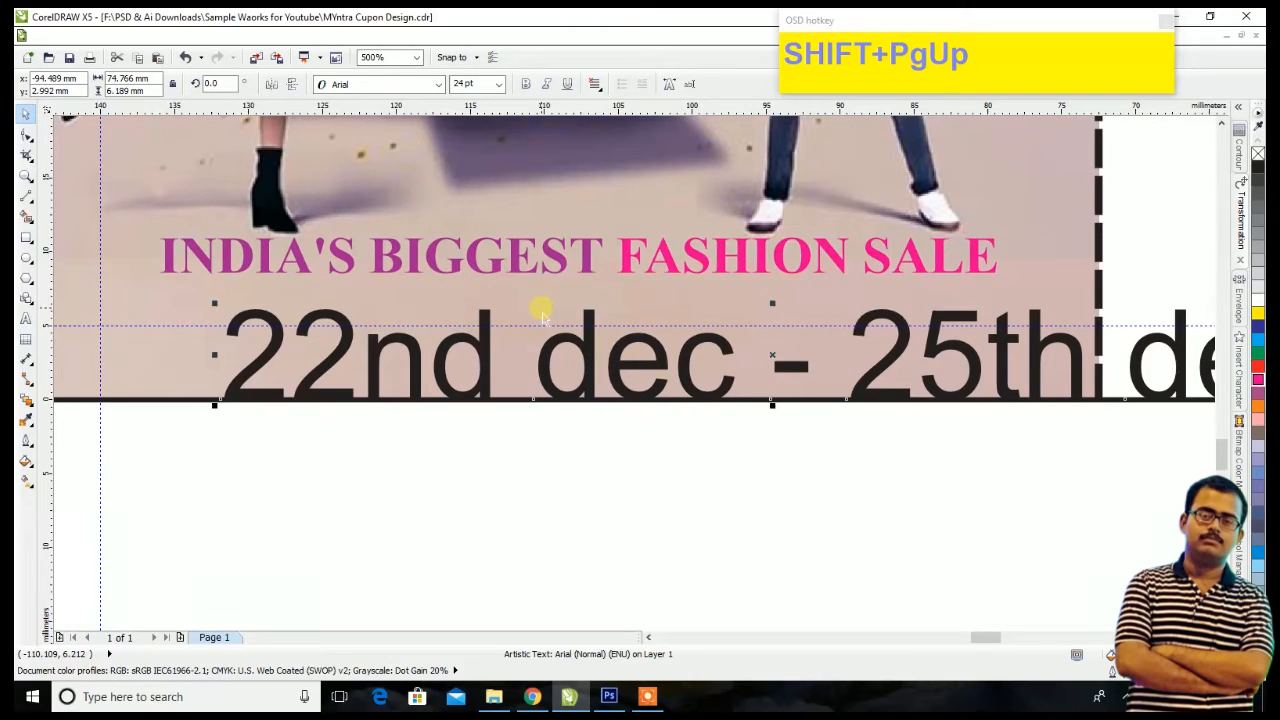
Step: Set the font of the "22nd dec - 25th dec" line to Avalon Normal
left_click(445, 86)
scroll(473, 385, "down", 2)
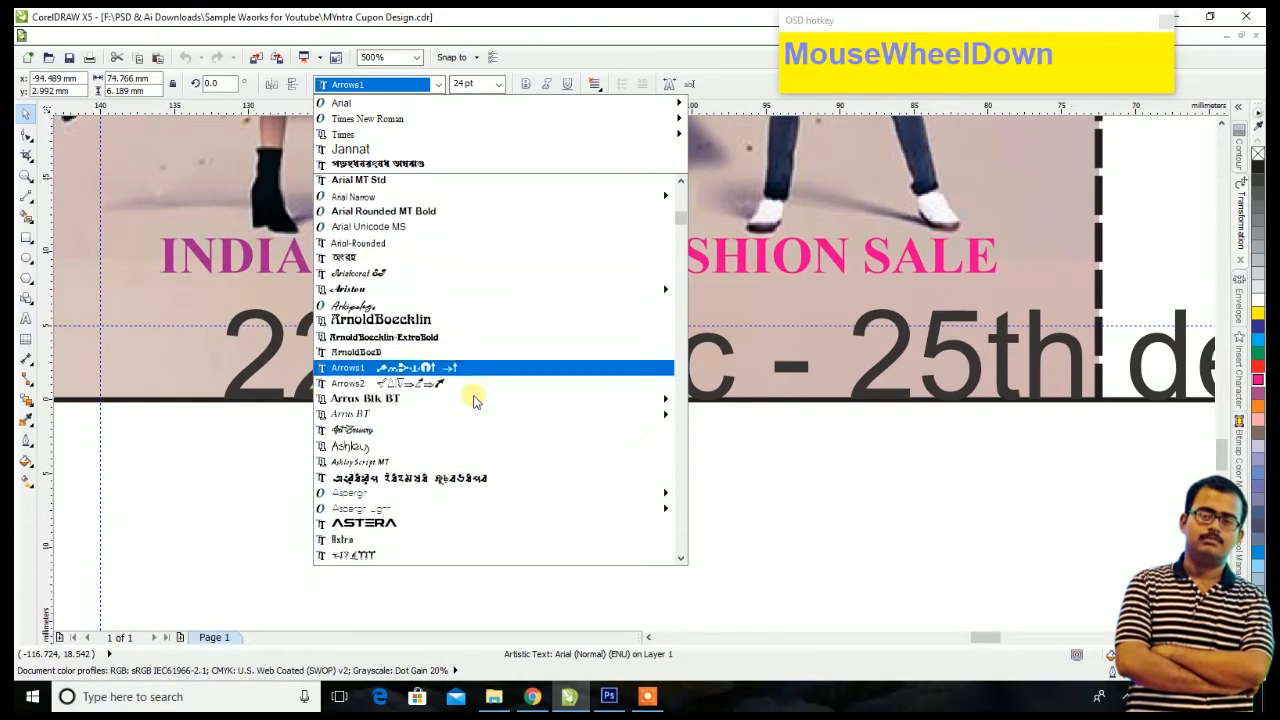
scroll(473, 400, "down", 4)
mouse_move(408, 508)
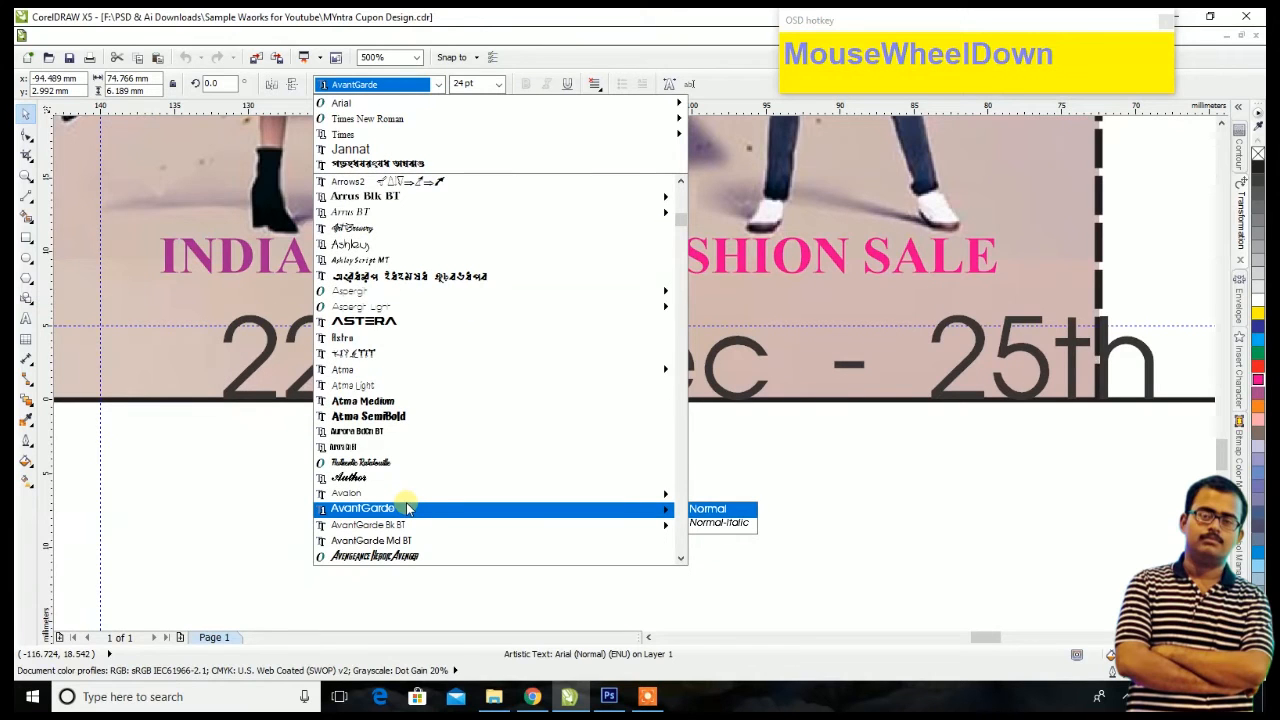
scroll(408, 508, "down", 3)
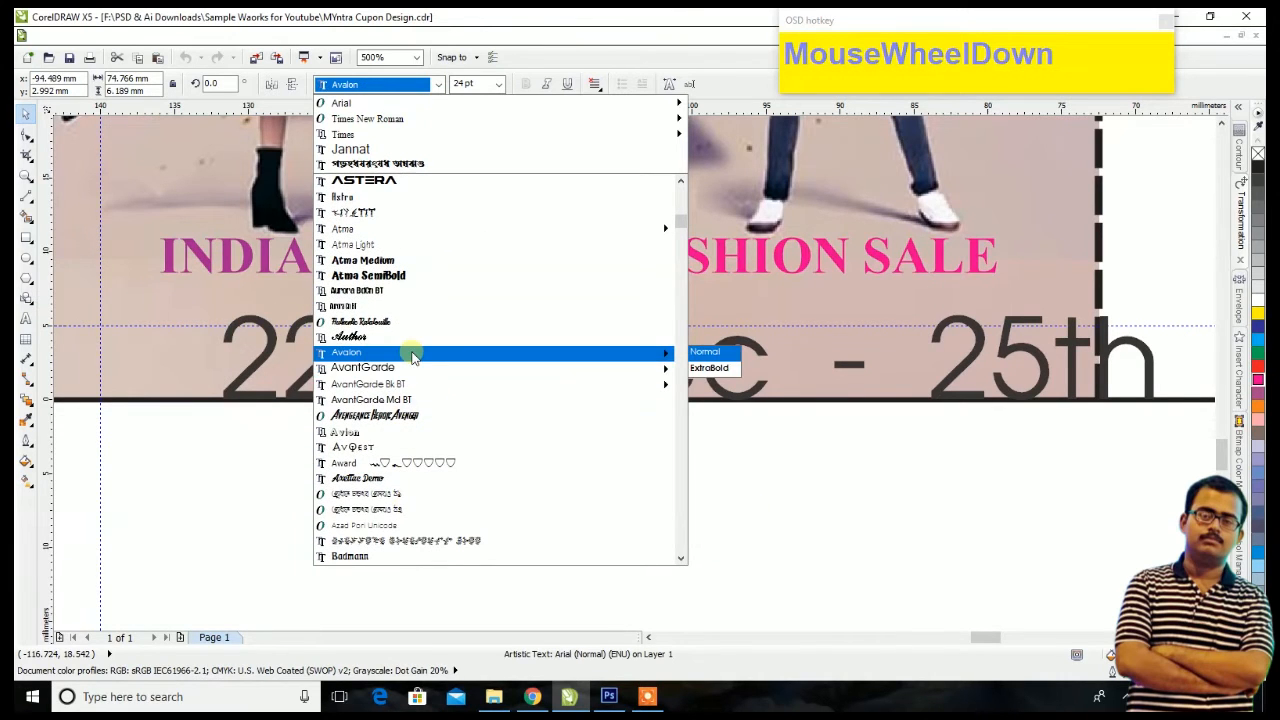
left_click(410, 352)
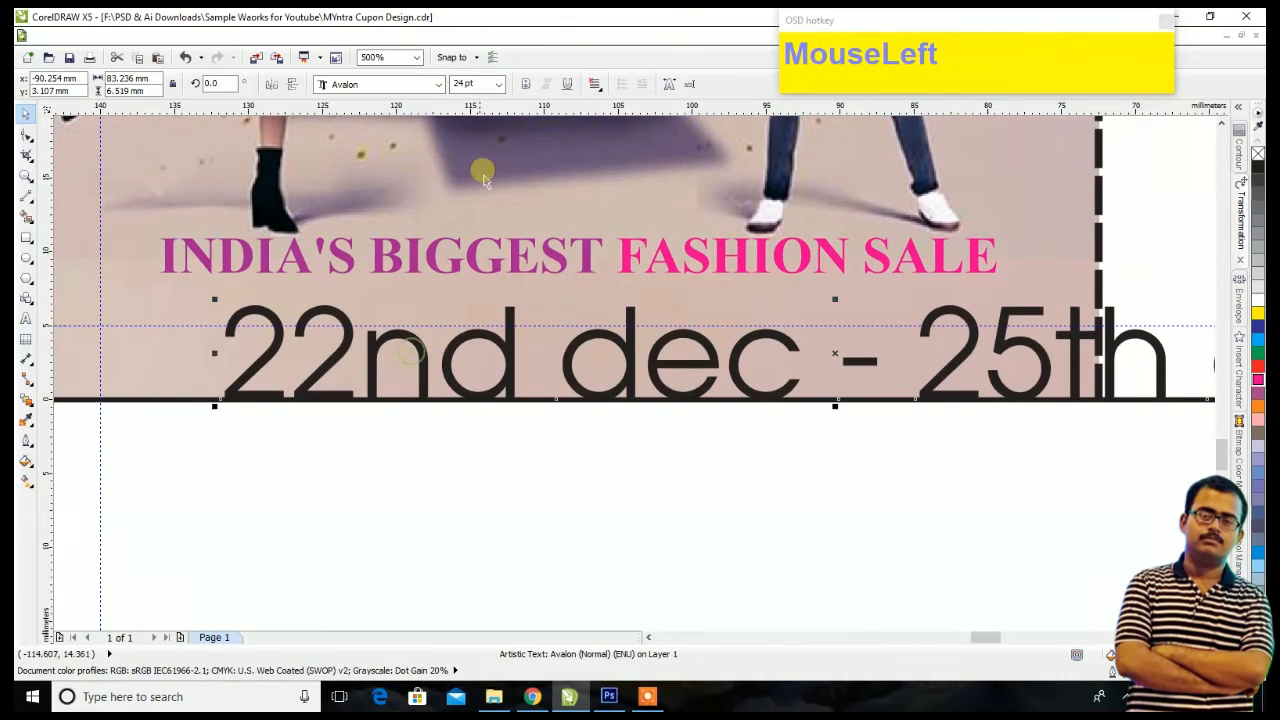
Step: Make the date line bold and capitalise both months so it reads "22nd Dec - 25th Dec"
left_click(528, 84)
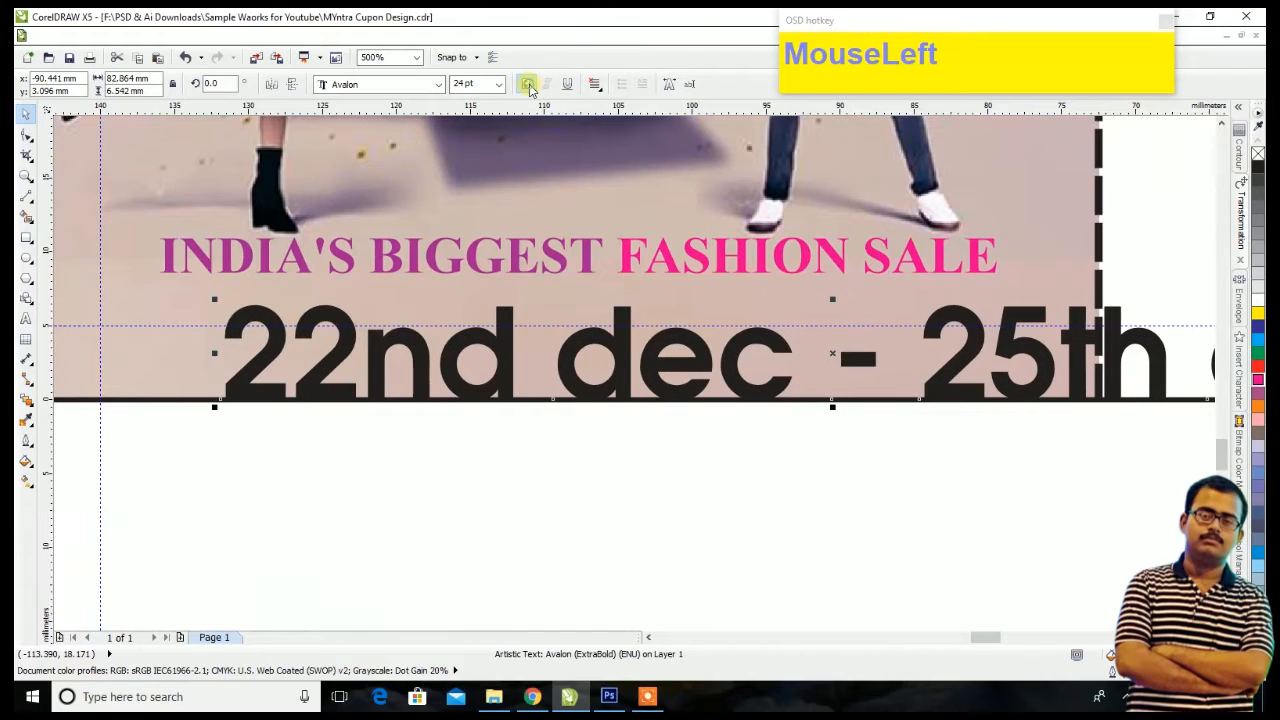
left_click(27, 320)
left_click_drag(606, 357, 569, 354)
type("D")
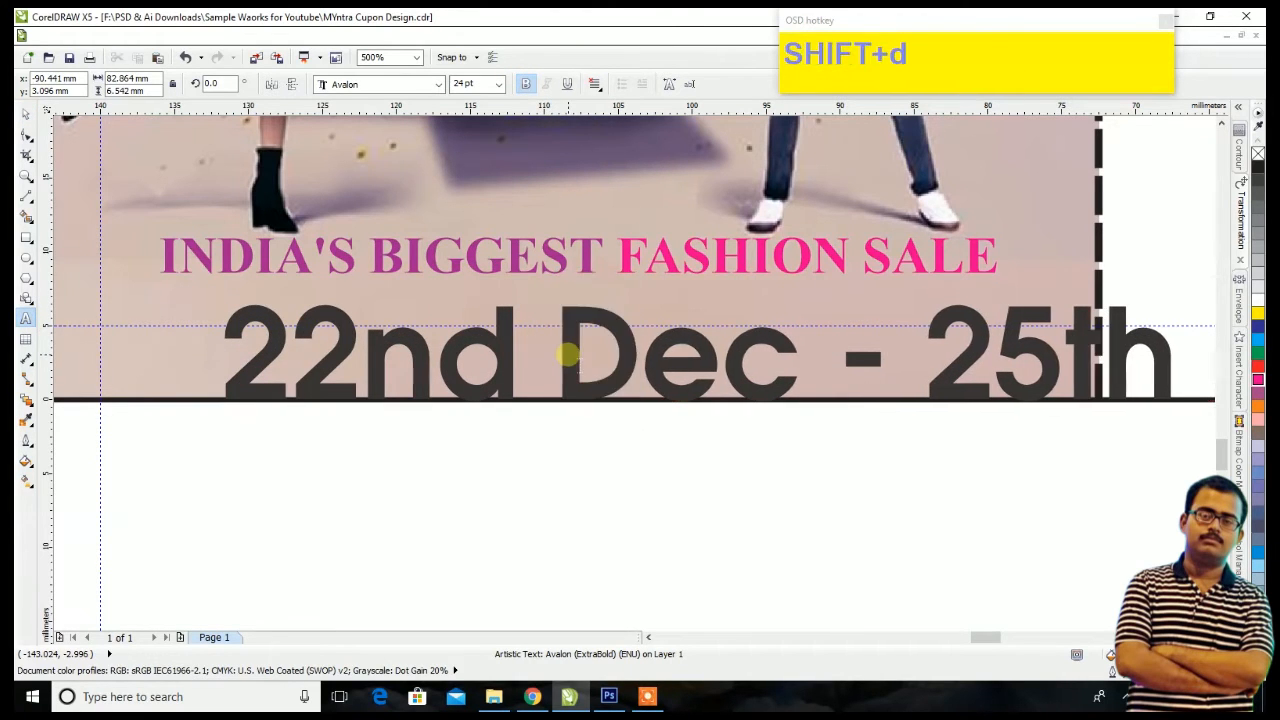
scroll(566, 354, "down", 1)
scroll(897, 336, "up", 1)
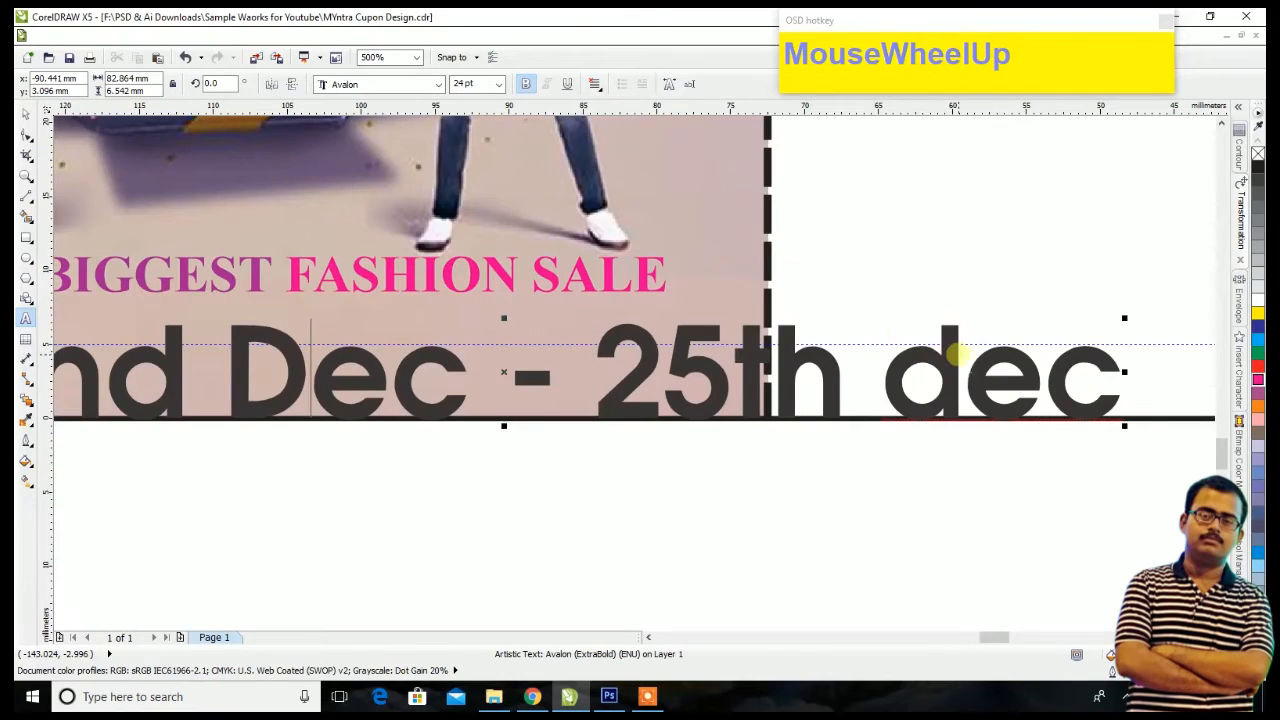
left_click_drag(958, 354, 884, 356)
type("D")
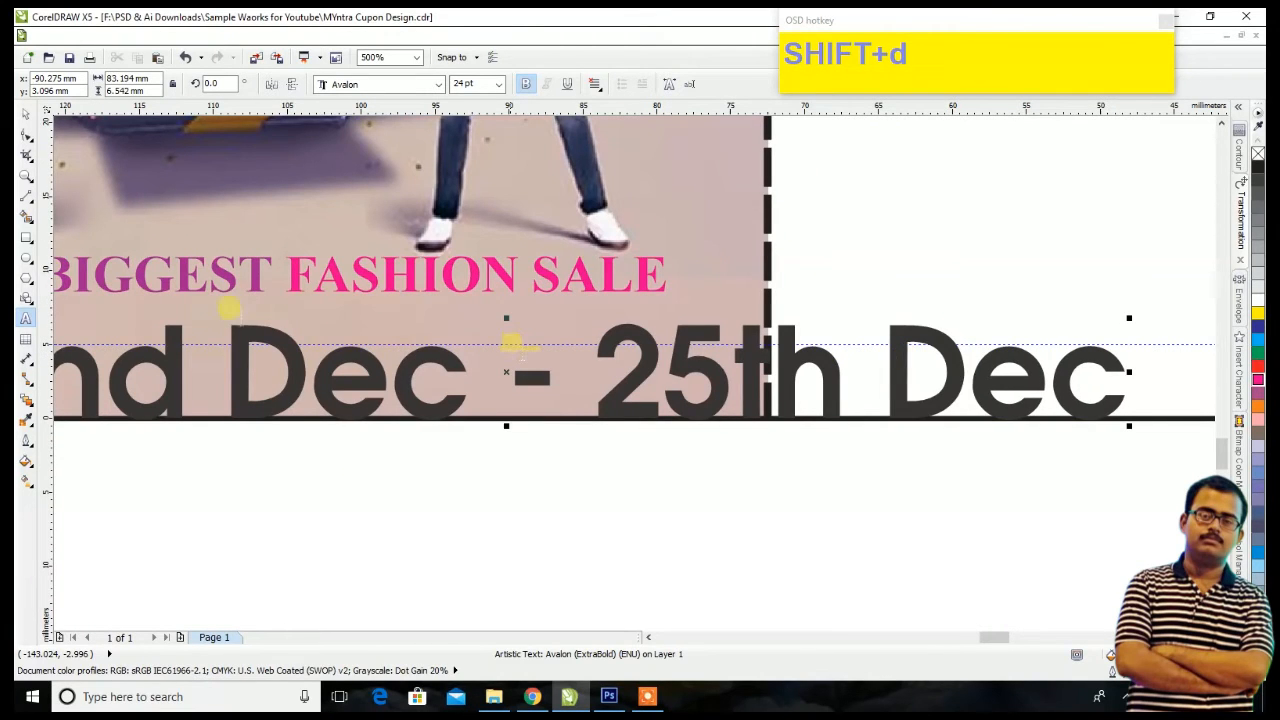
Step: Set the date line's font size to 9 pt and place it just below the headline on the picture
left_click(24, 116)
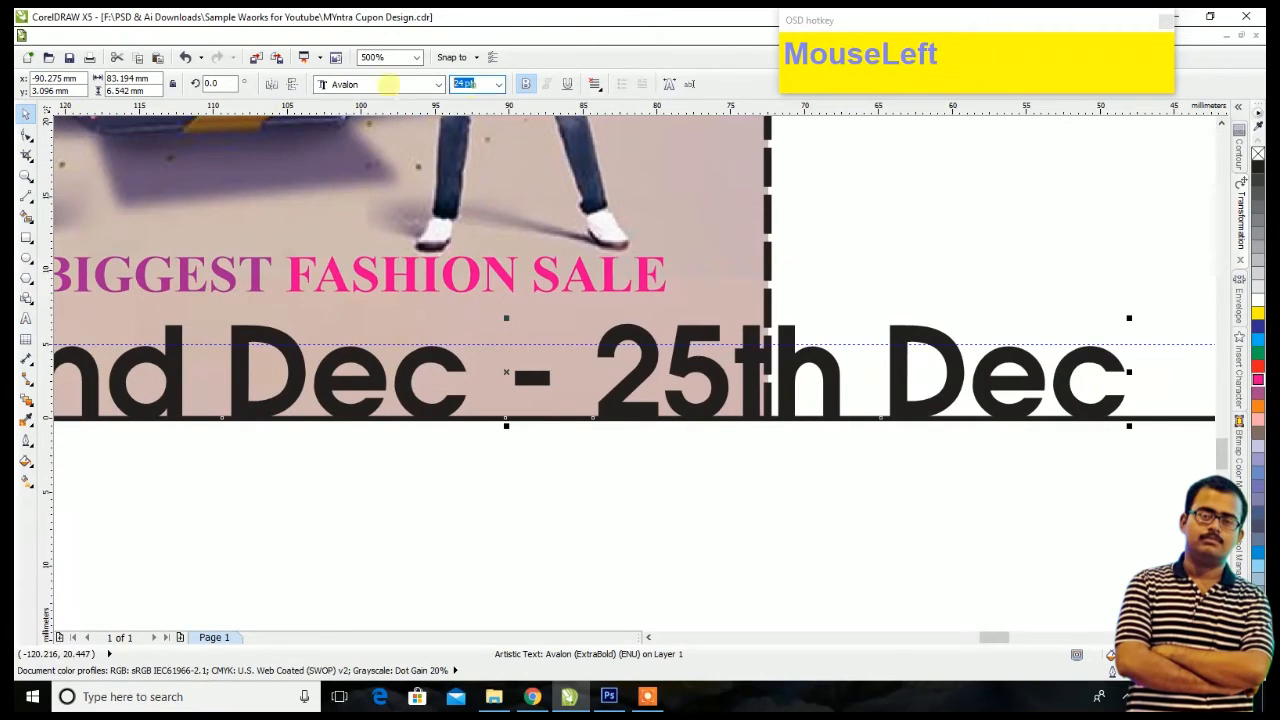
type("9")
scroll(691, 483, "down", 3)
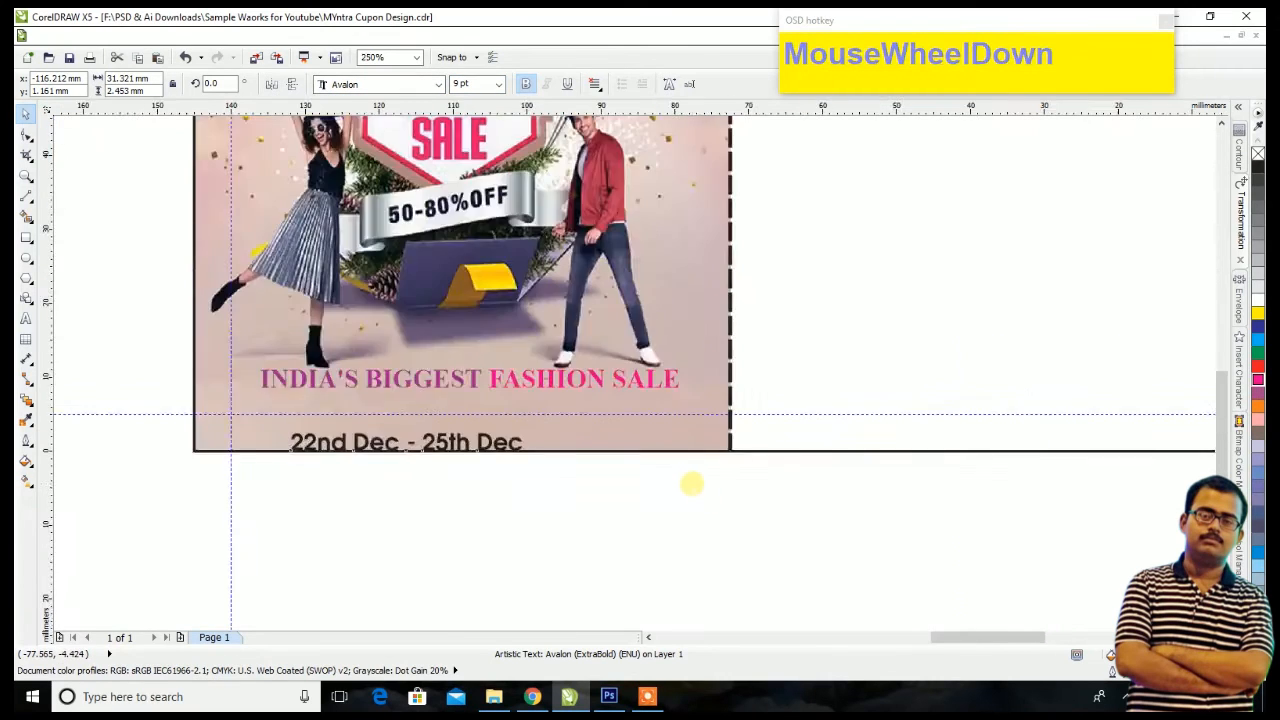
scroll(563, 500, "up", 4)
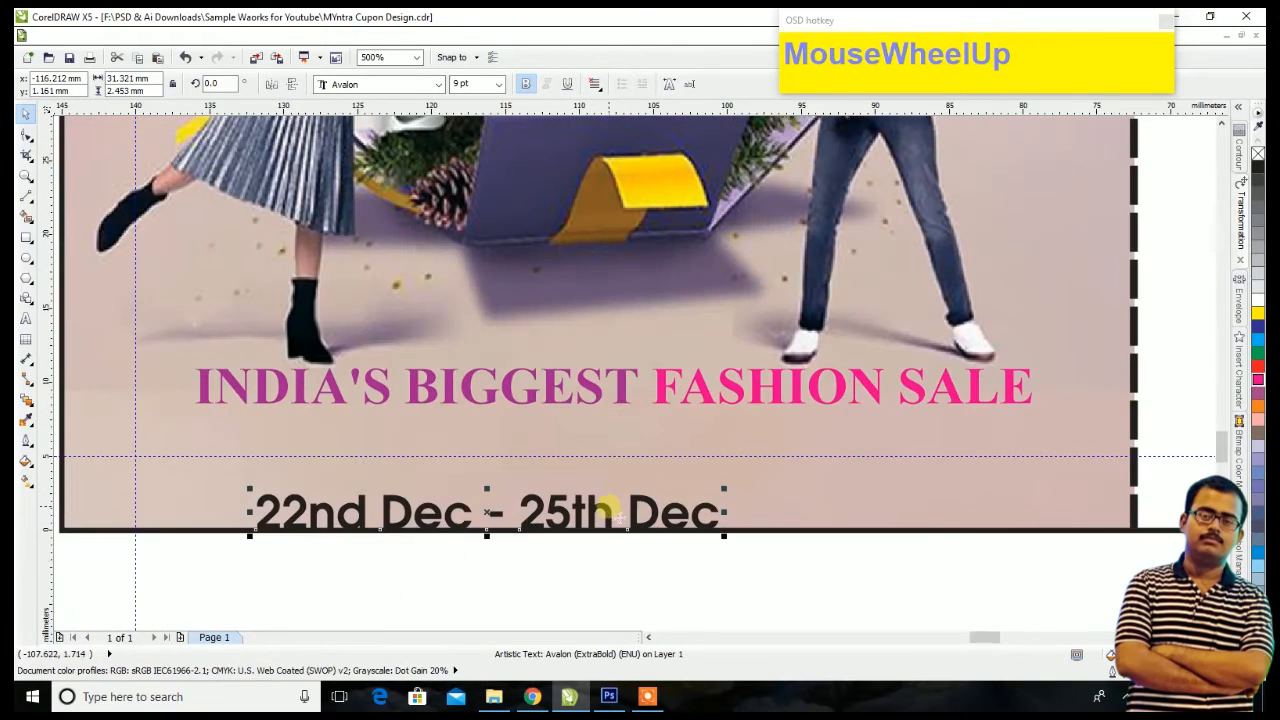
left_click_drag(608, 509, 723, 438)
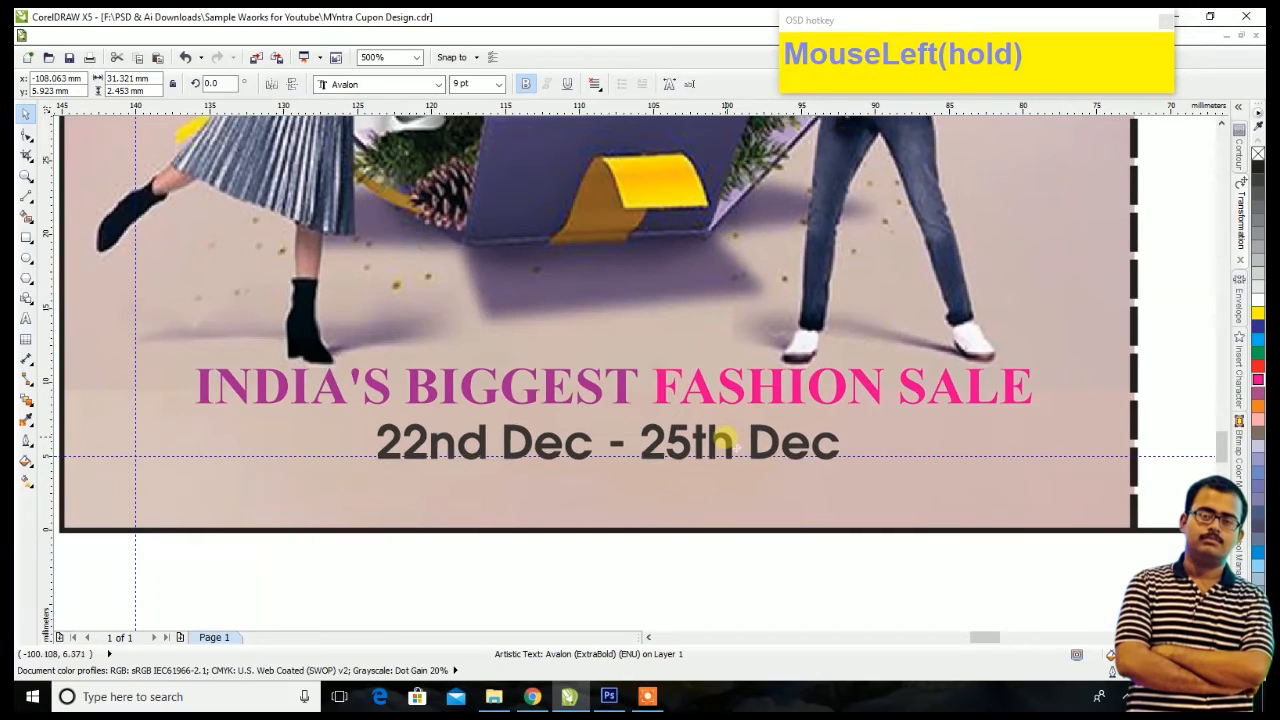
Step: Try to centre the date line horizontally on the 145 x 85 mm card outline
left_click(735, 499, "shift")
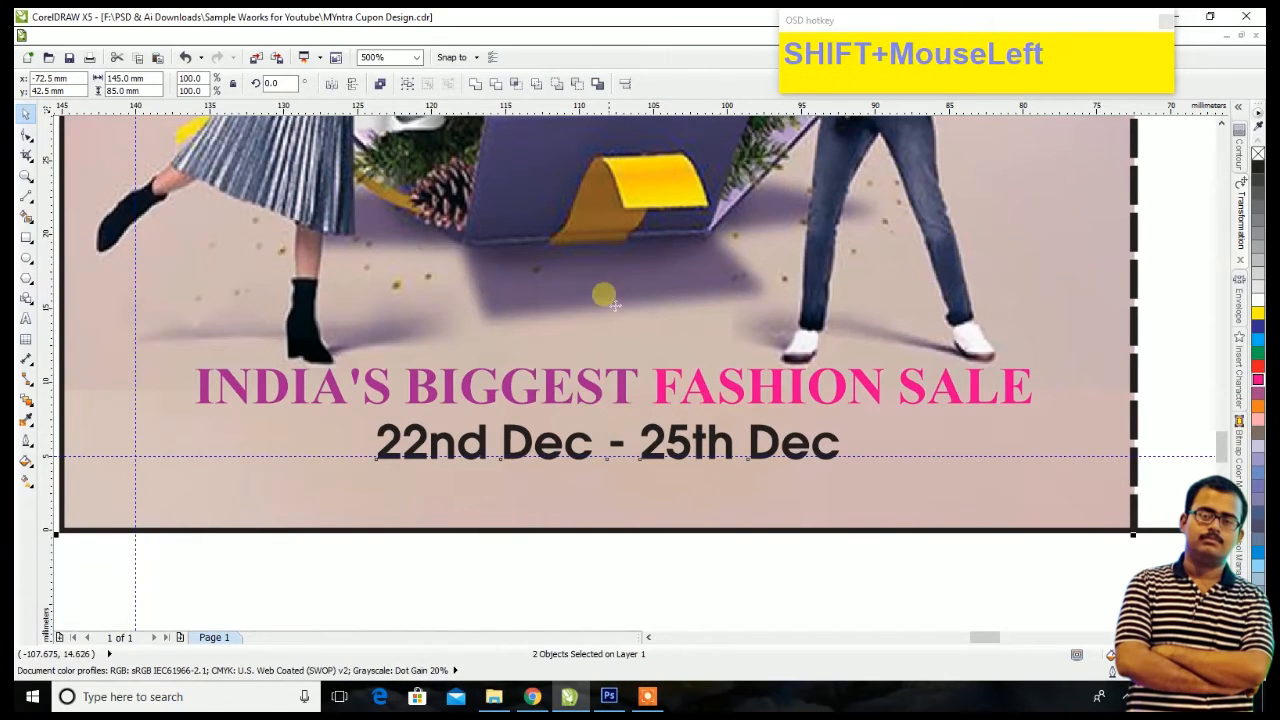
left_click(625, 86)
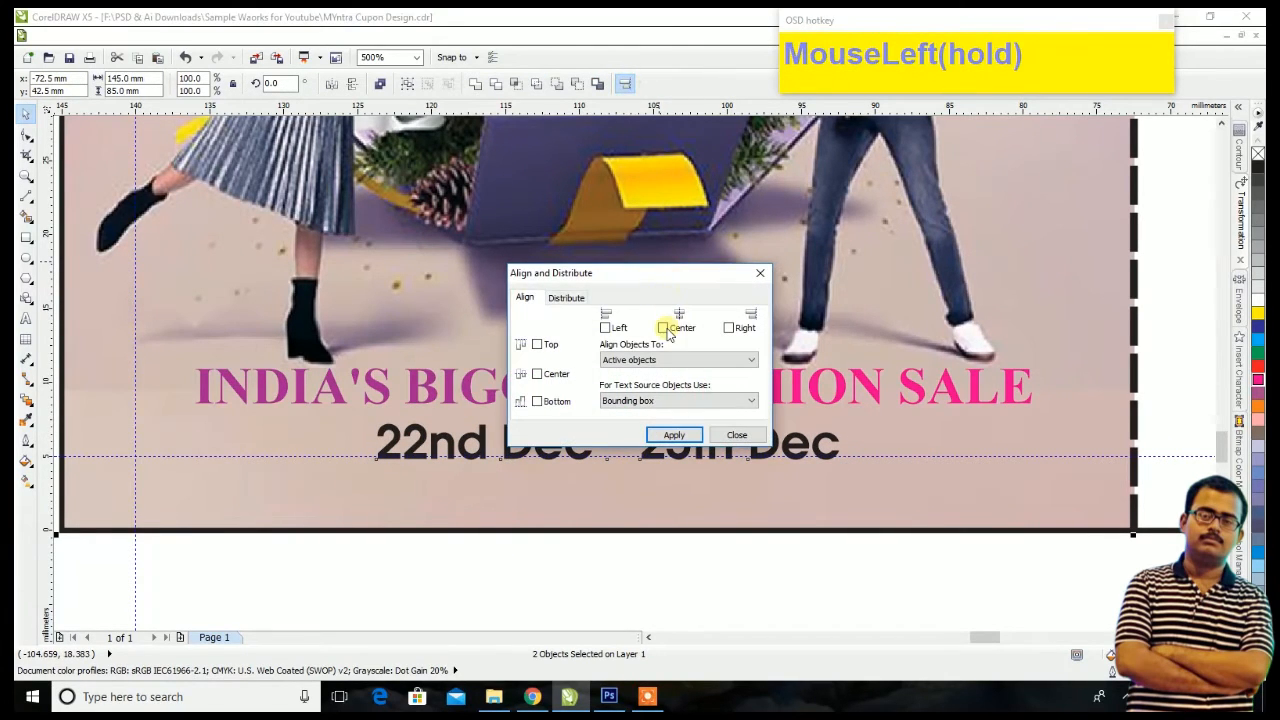
left_click(680, 434)
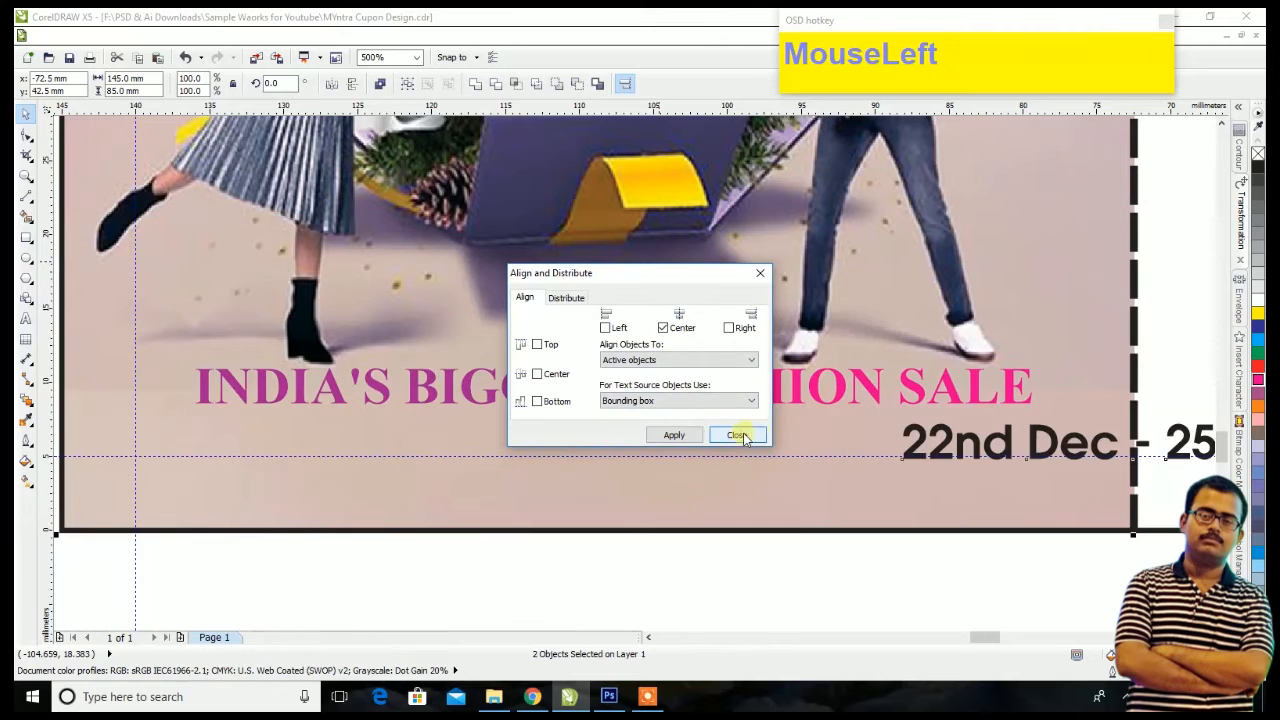
left_click(737, 434)
scroll(630, 512, "down", 2)
key("ctrl+z")
left_click(805, 591)
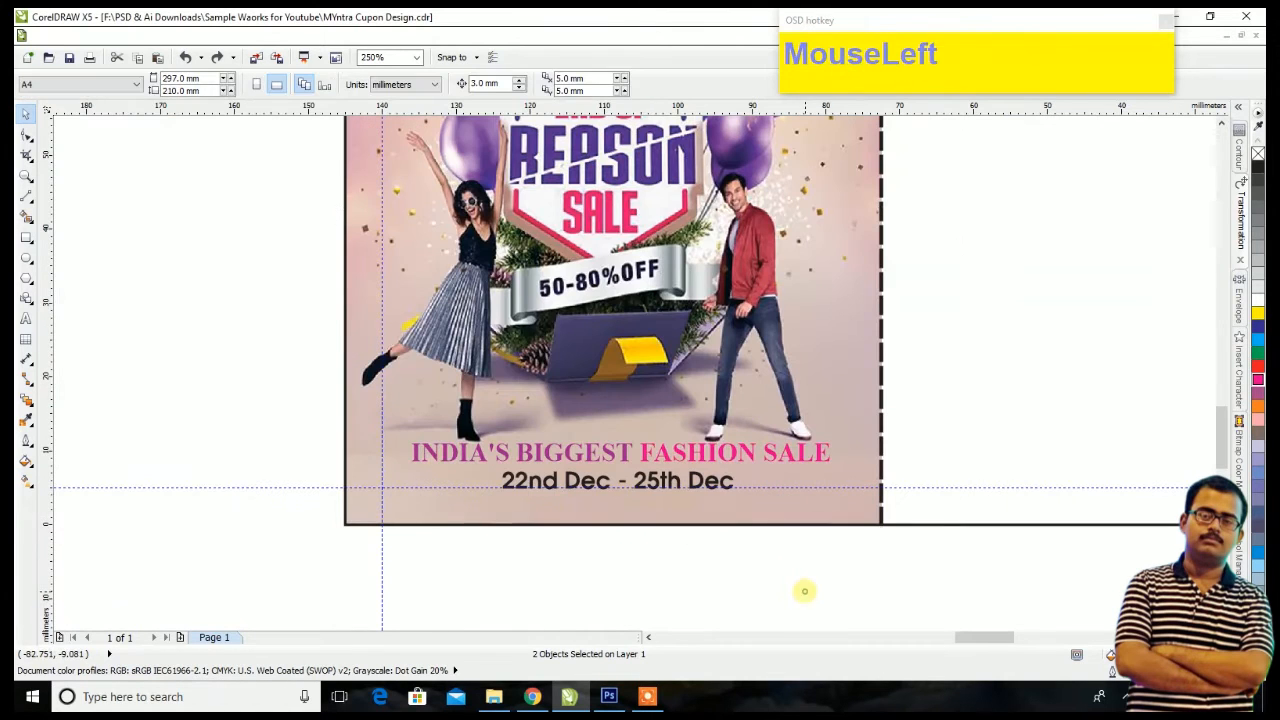
Step: Move the spare 72.5 x 85 mm rectangle over the lower part of the picture, lined up with the card's left half
scroll(705, 495, "down", 3)
left_click_drag(1030, 400, 690, 560)
scroll(613, 452, "up", 5)
left_click_drag(658, 447, 651, 447)
scroll(652, 449, "down", 6)
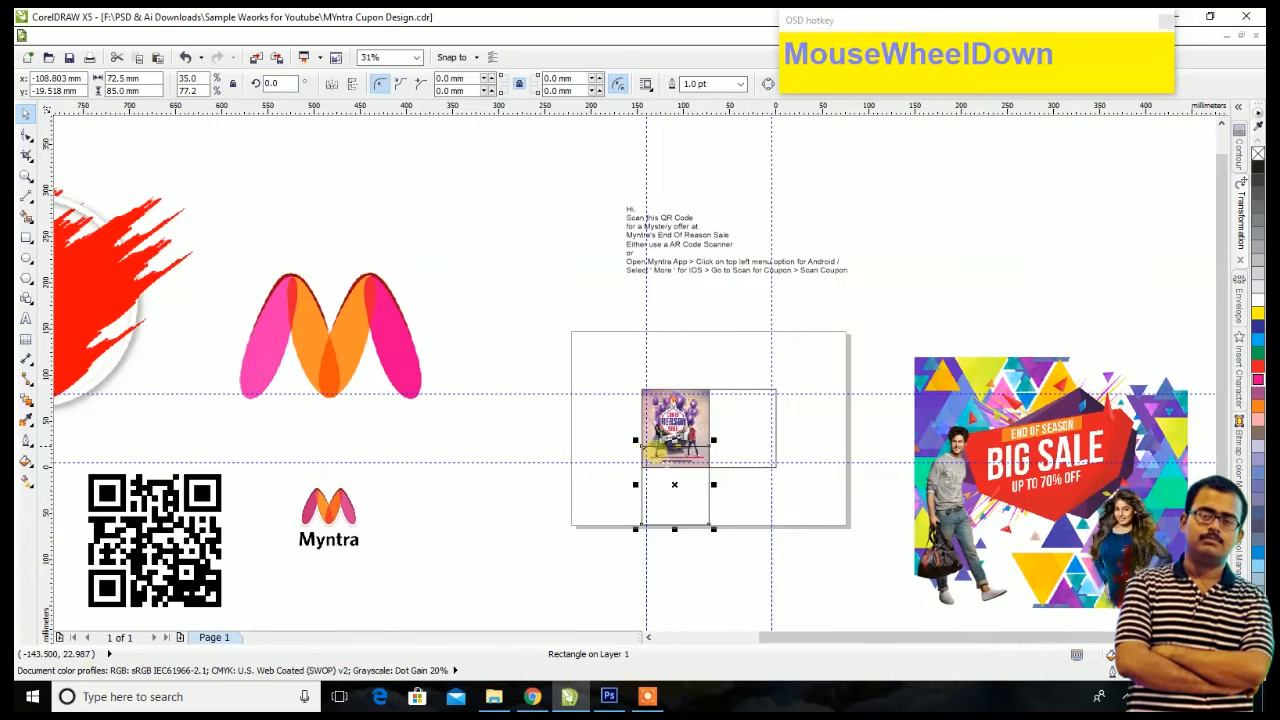
scroll(731, 469, "up", 2)
left_click(711, 486)
scroll(548, 422, "up", 2)
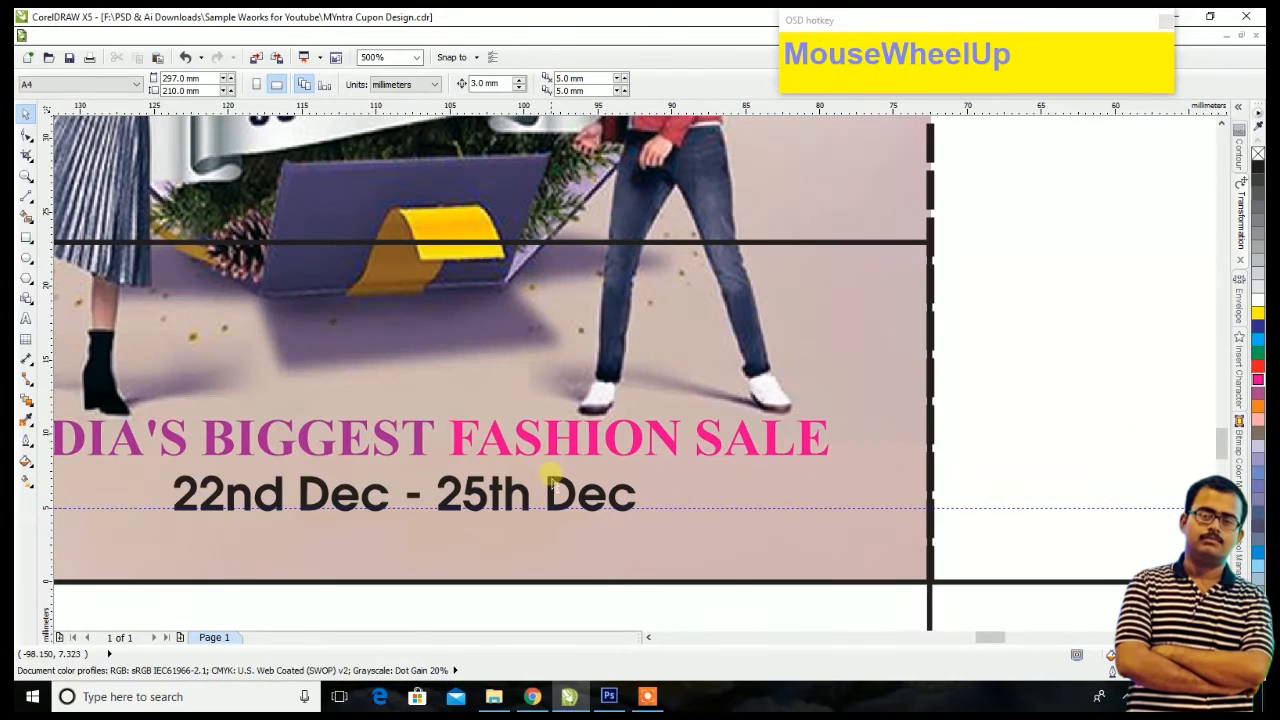
Step: Align the date line to the horizontal centre of the 72.5 x 85 mm rectangle
left_click(553, 482)
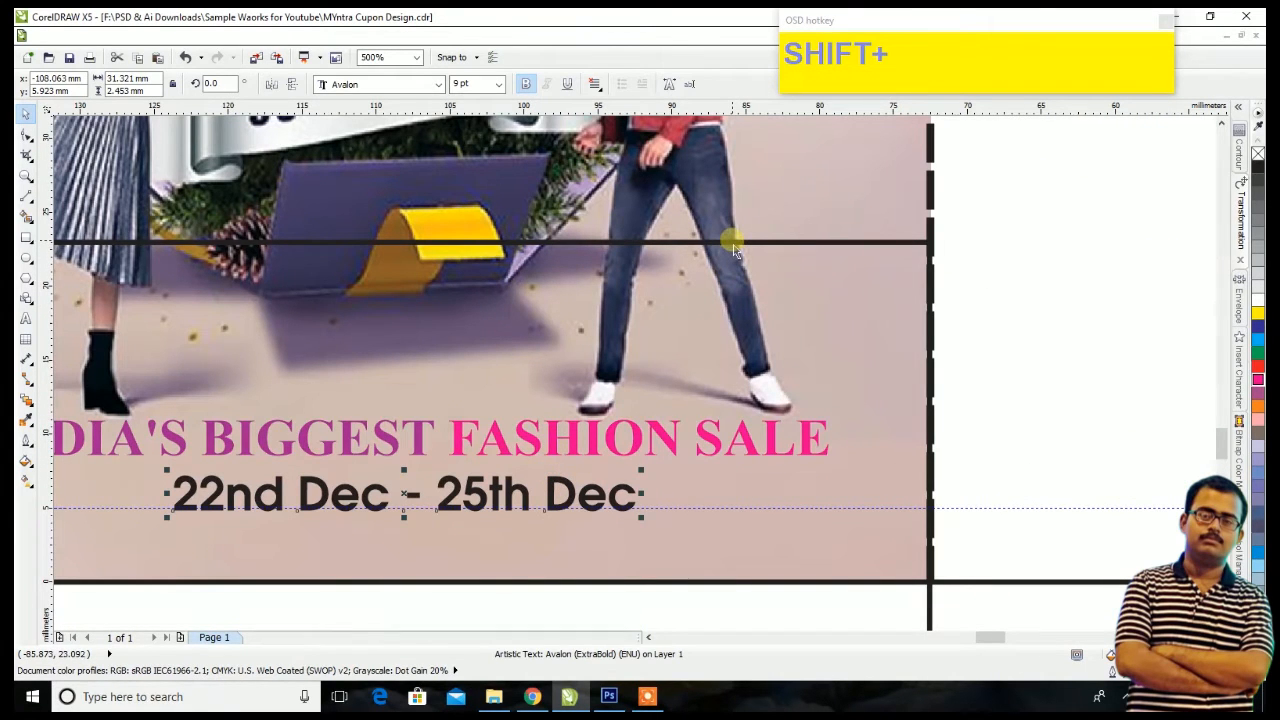
left_click(702, 243, "shift")
left_click(622, 84)
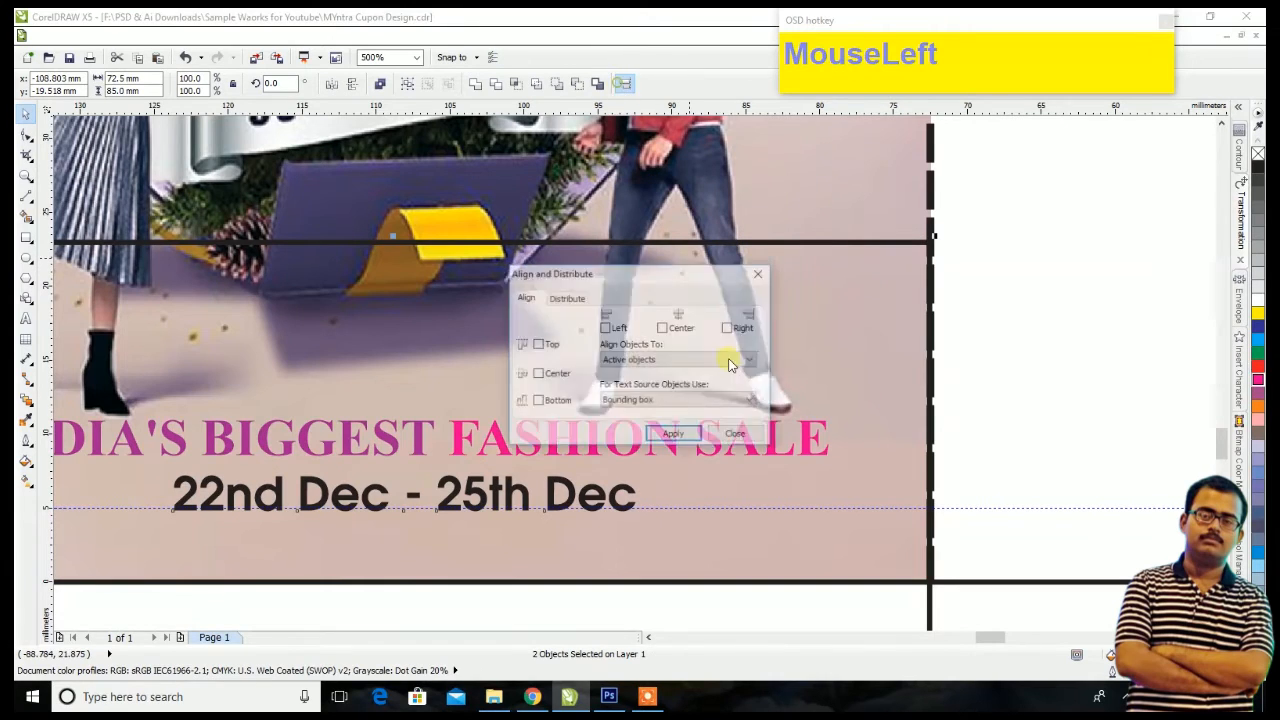
left_click(680, 320)
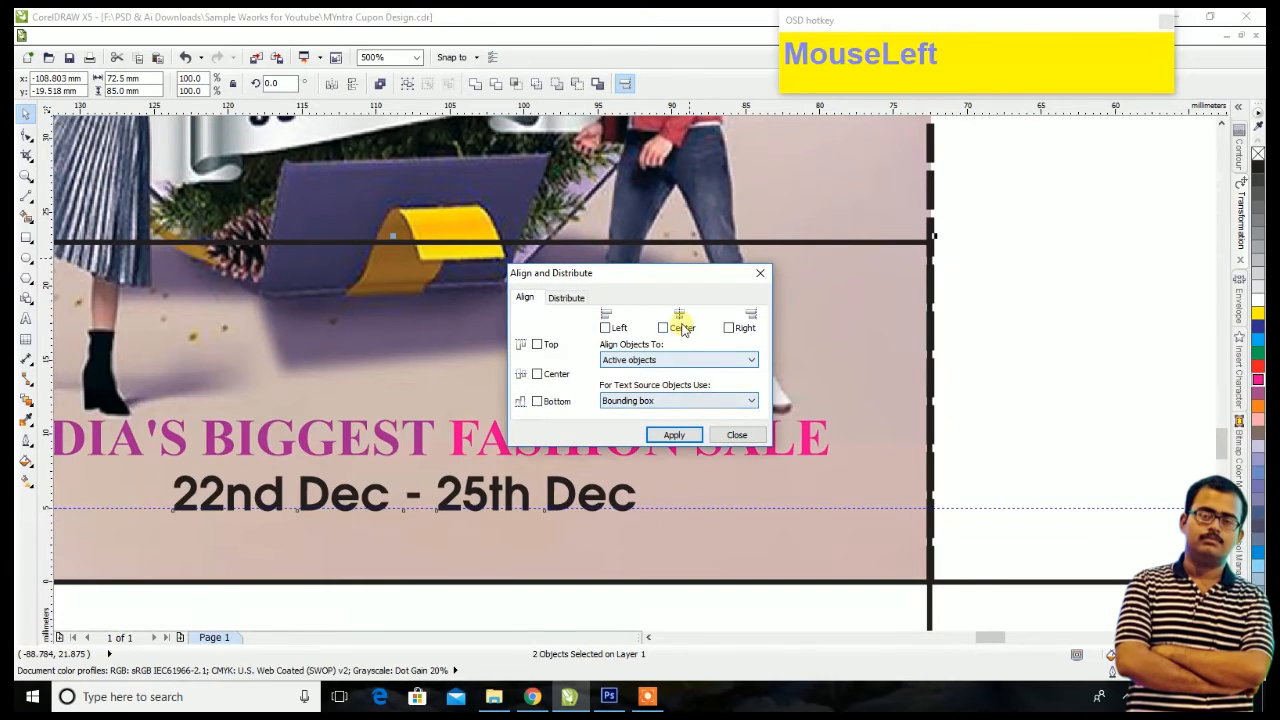
left_click(686, 437)
left_click(737, 435)
Step: Move the 72.5 x 85 mm rectangle away from the card to the page's upper right edge
scroll(711, 457, "down", 5)
left_click(663, 496)
left_click_drag(663, 496, 1021, 283)
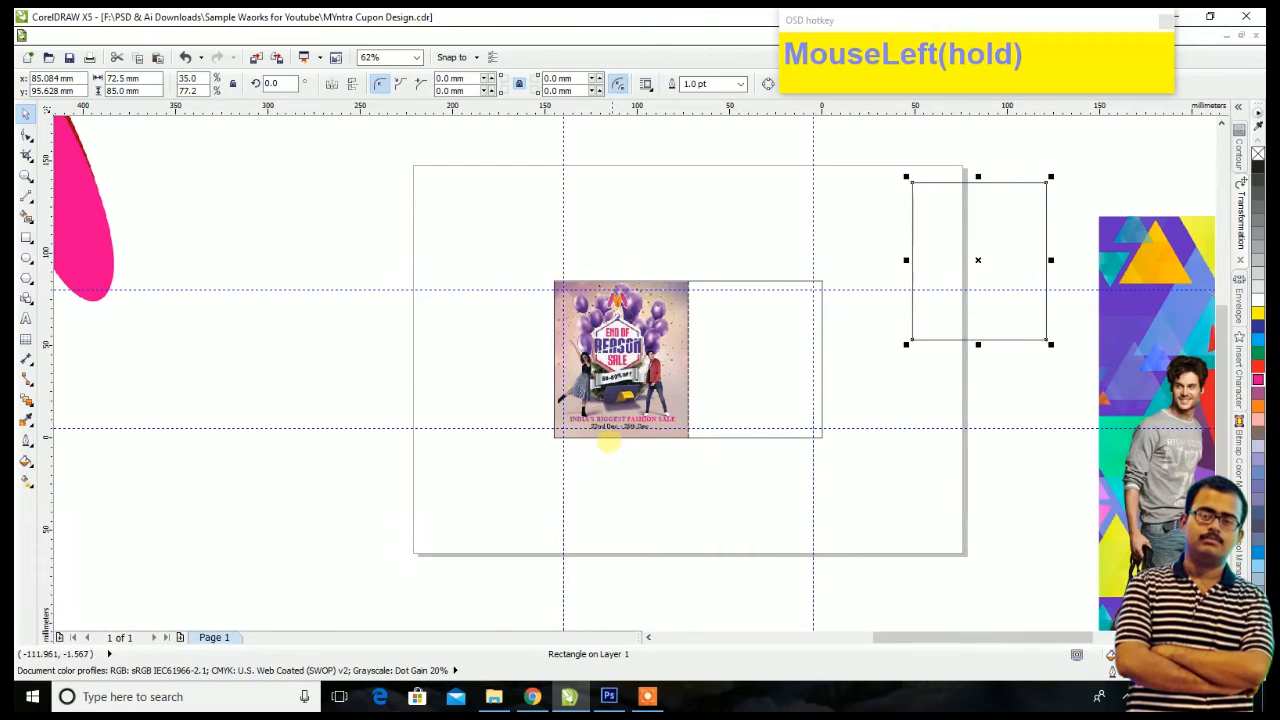
scroll(630, 436, "up", 5)
scroll(635, 358, "up", 2)
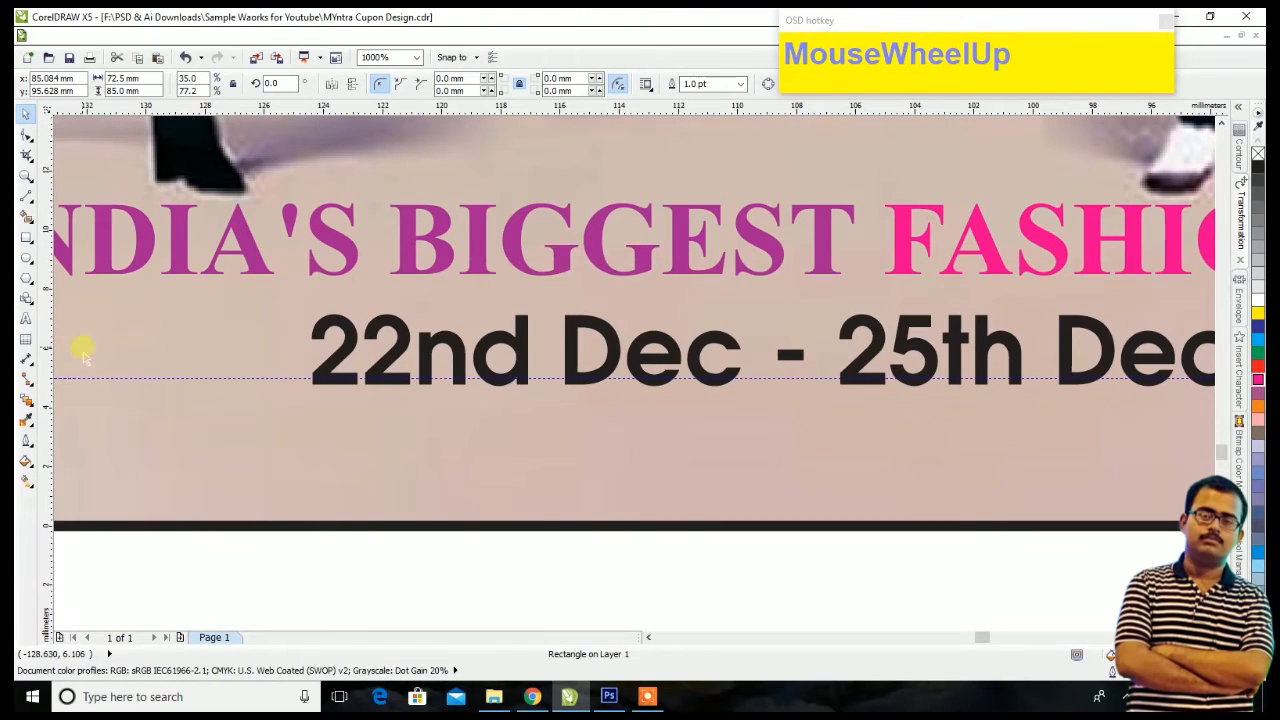
left_click(27, 322)
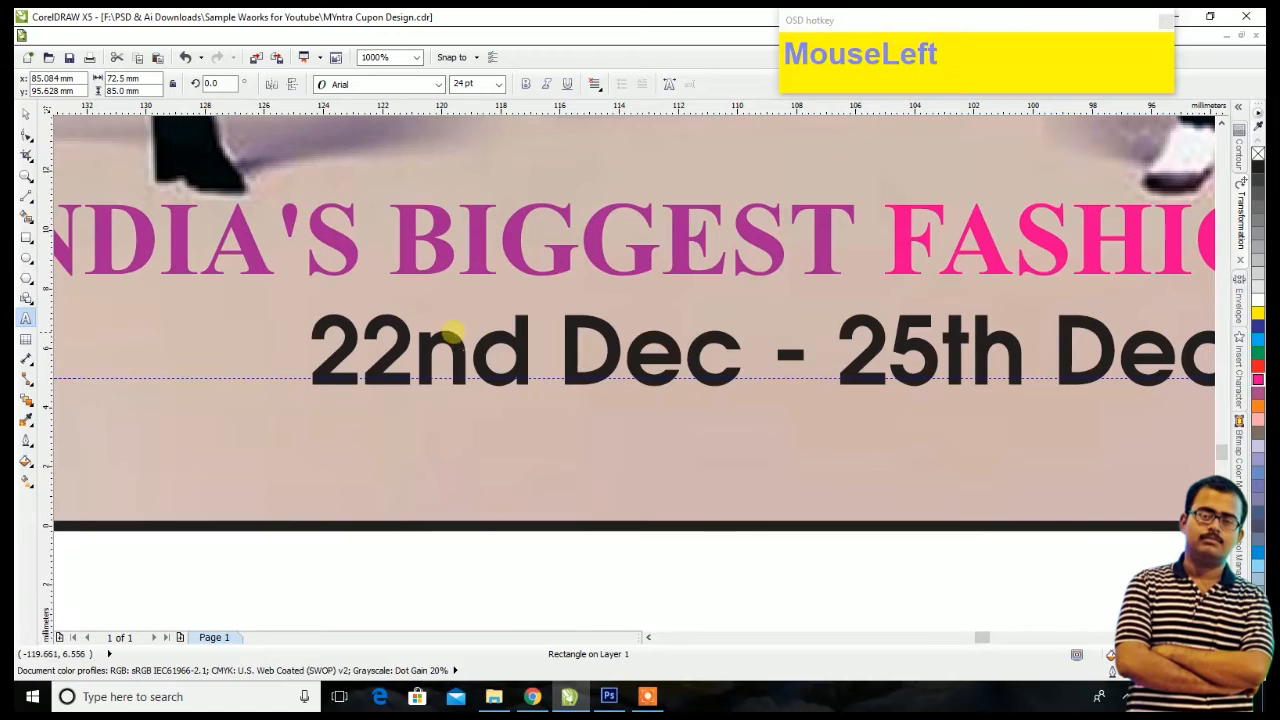
left_click_drag(530, 350, 412, 345)
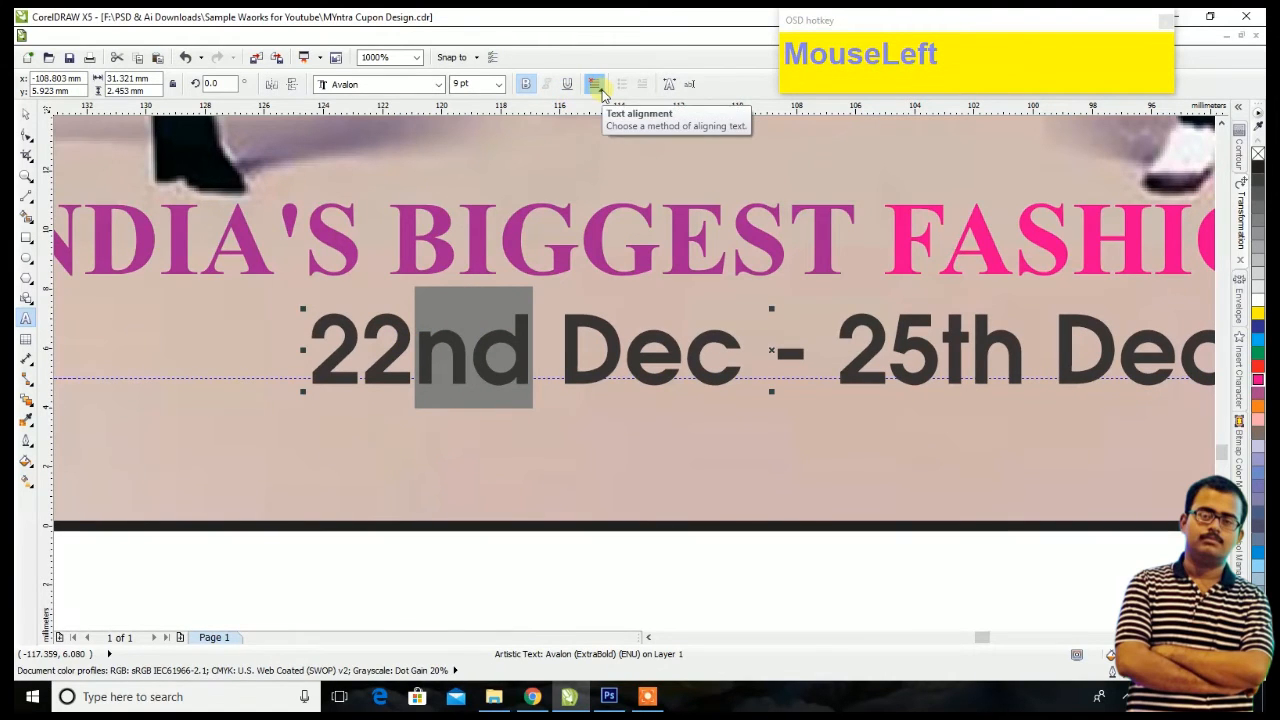
left_click(687, 85)
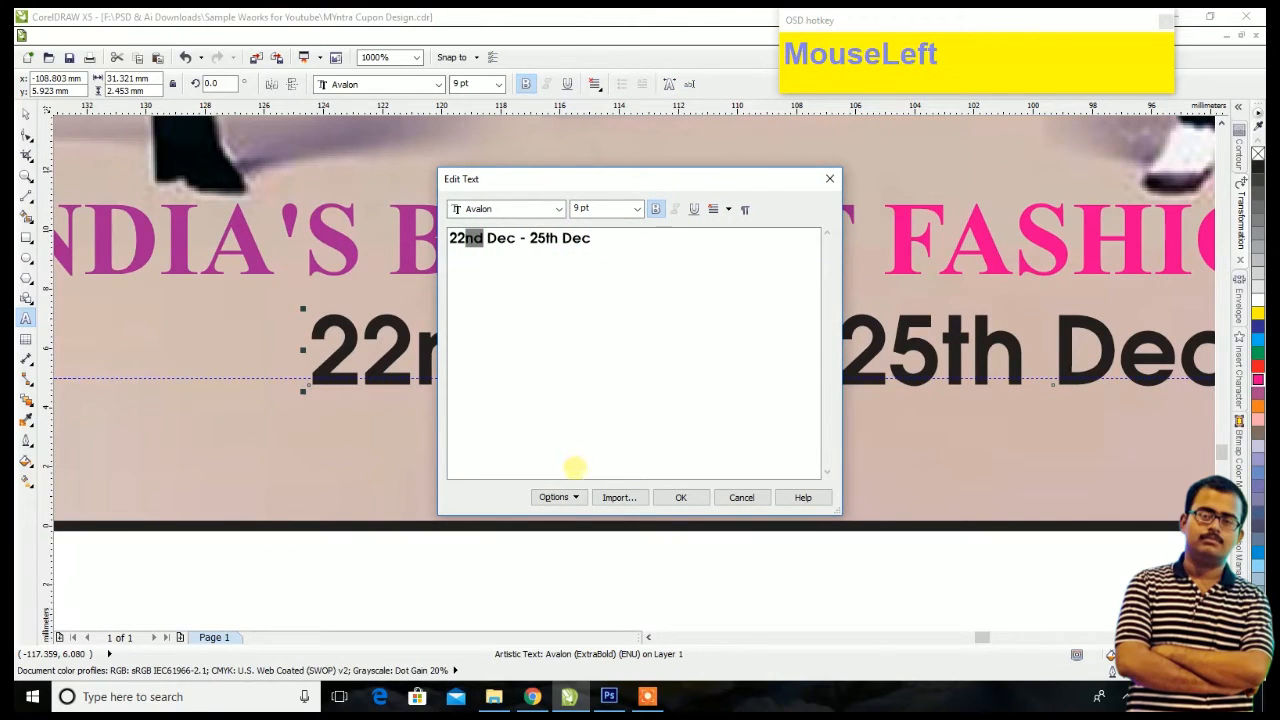
left_click(576, 498)
mouse_move(605, 343)
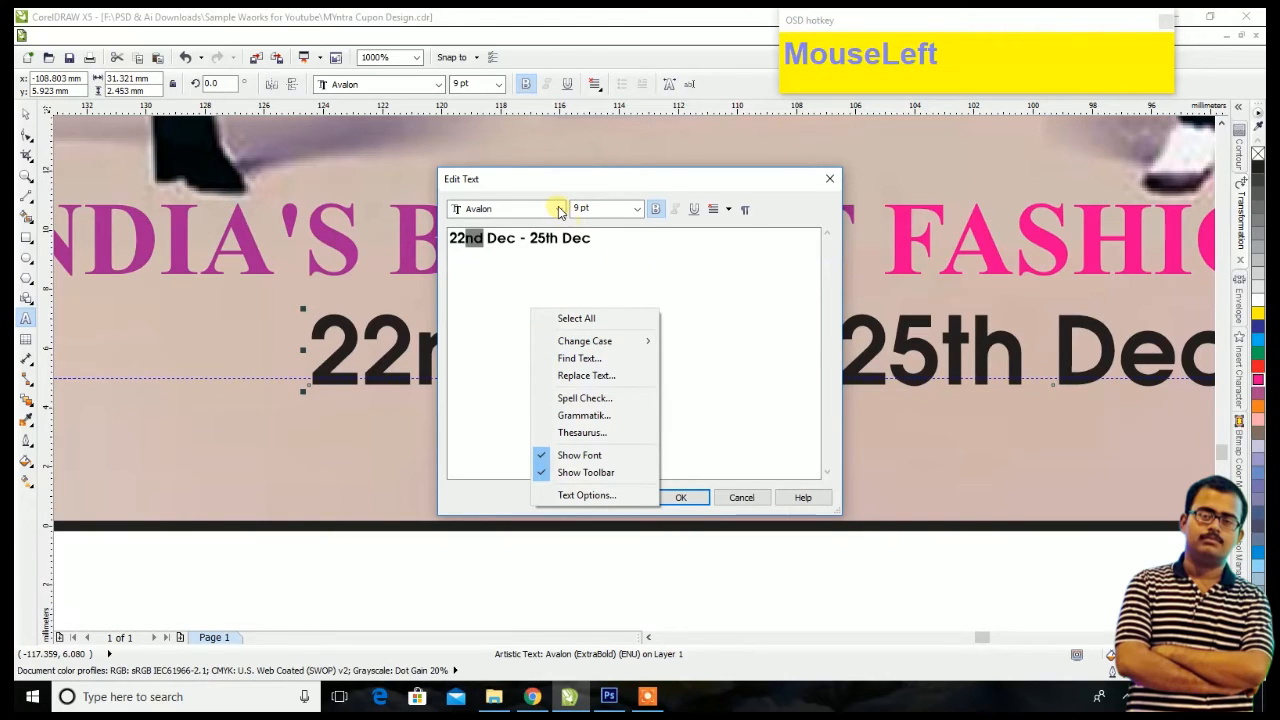
left_click(738, 212)
left_click(739, 211)
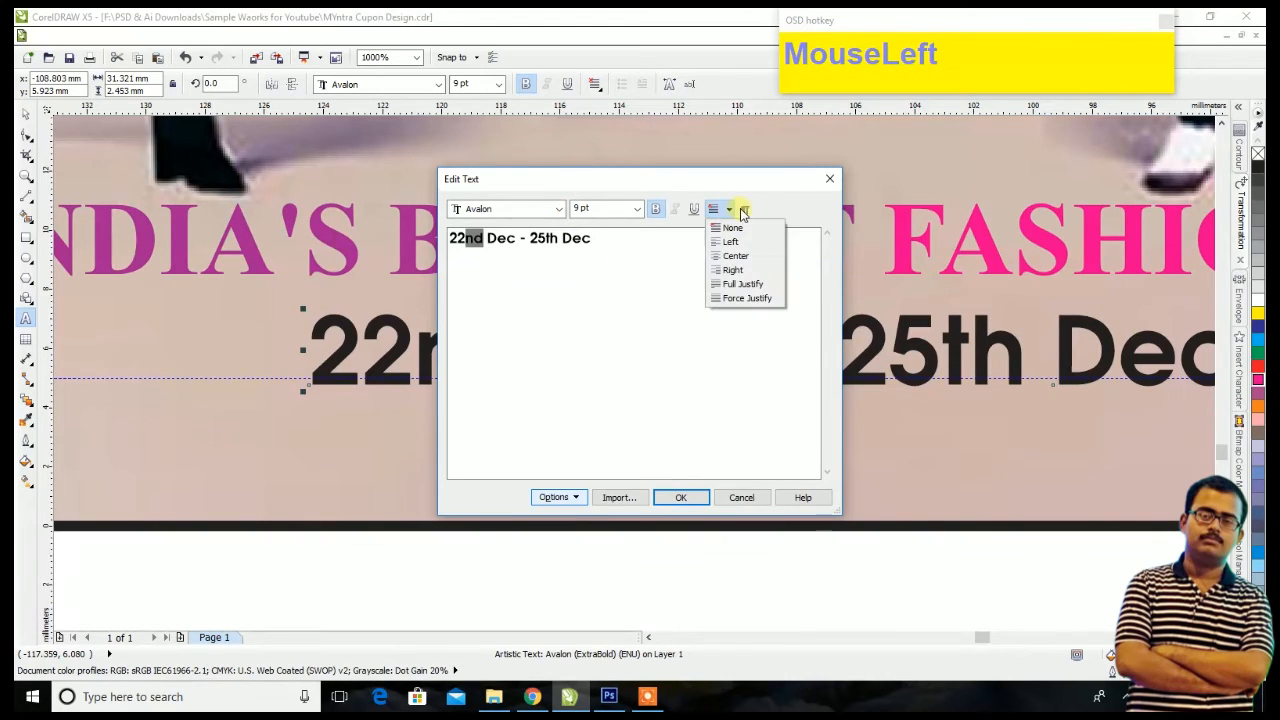
left_click(690, 252)
left_click(827, 181)
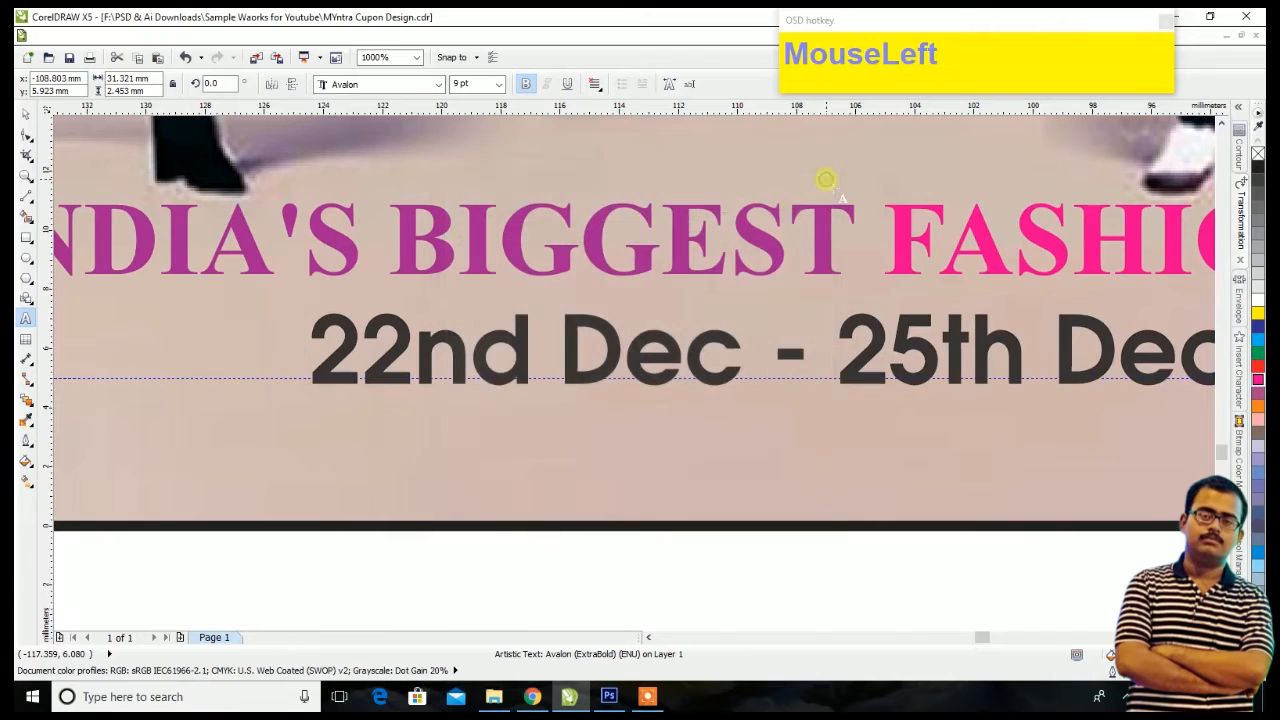
Step: Reduce the "nd" after 22 to 6 pt and raise it as a superscript with a 71% vertical character shift
left_click_drag(522, 345, 476, 100)
left_click(477, 83)
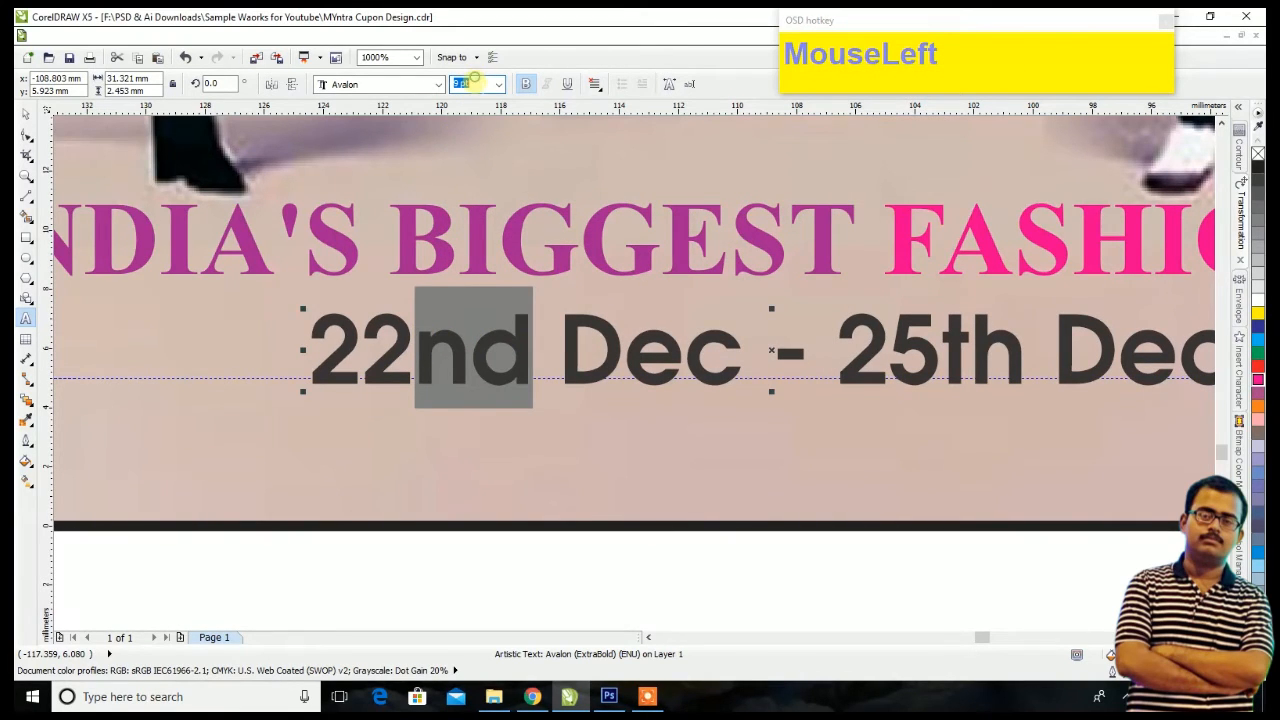
type("6")
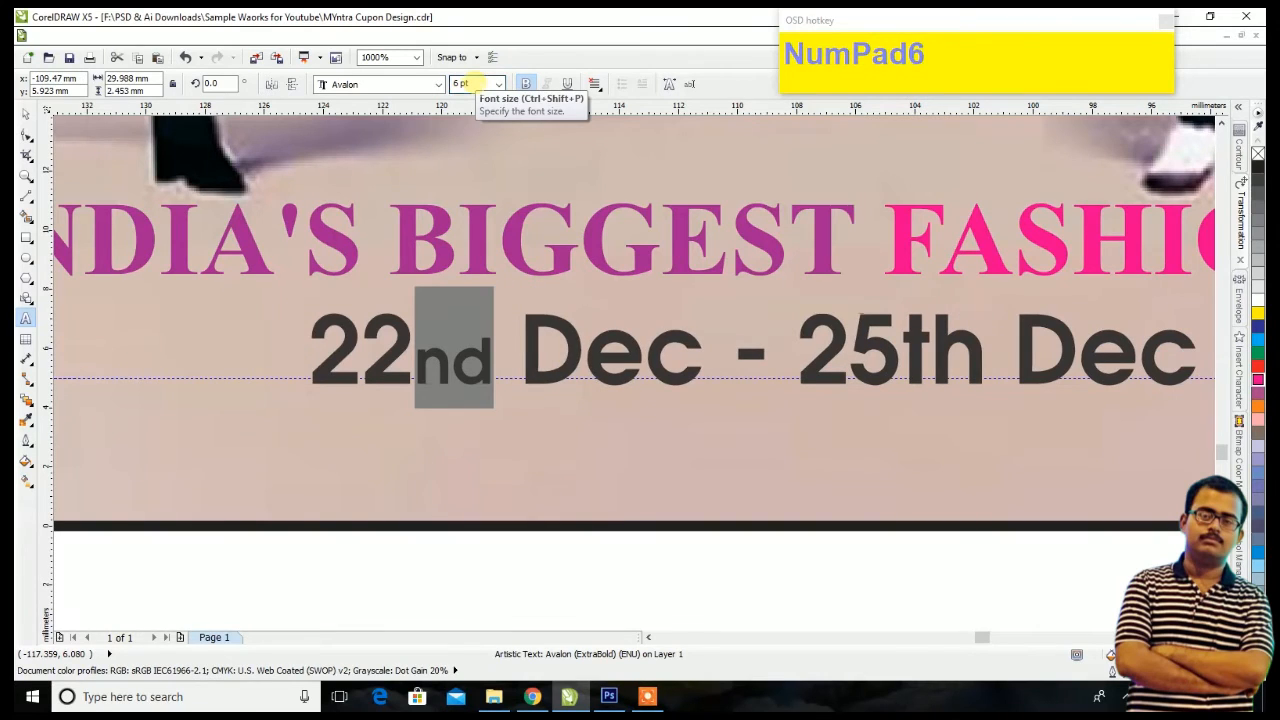
left_click(26, 138)
left_click_drag(406, 358, 470, 402)
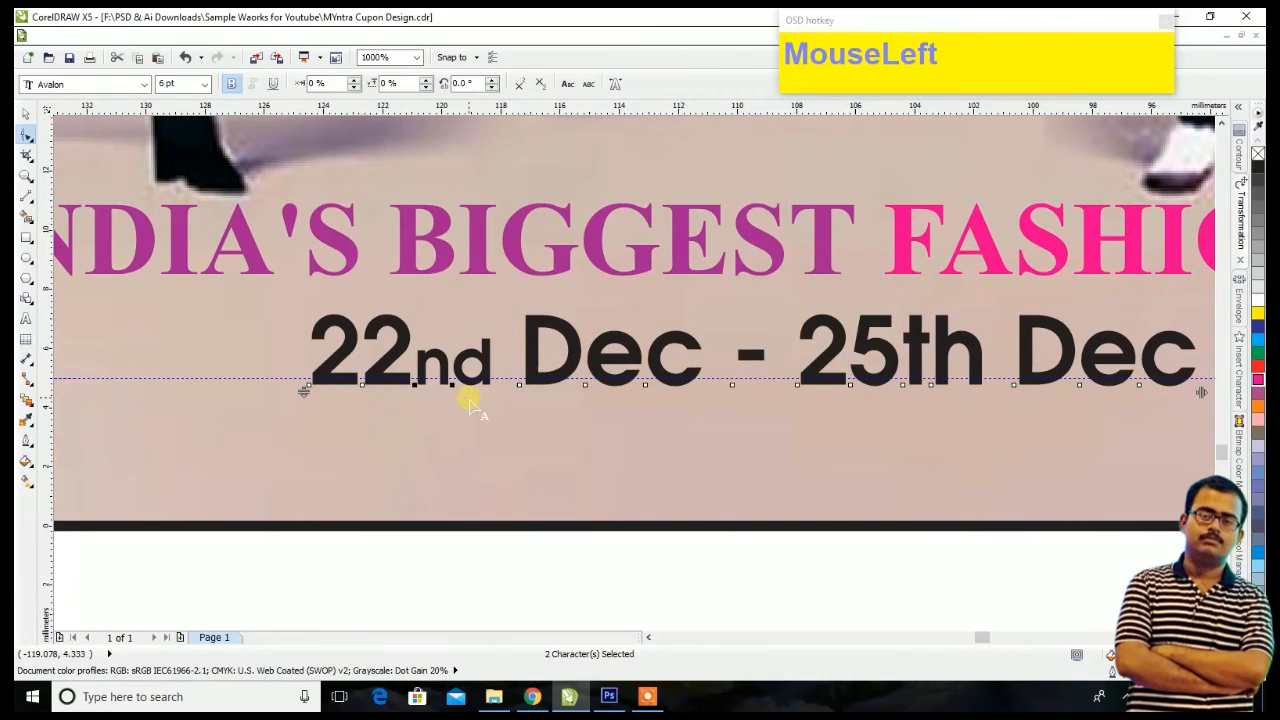
key("Up")
key("ctrl+Down")
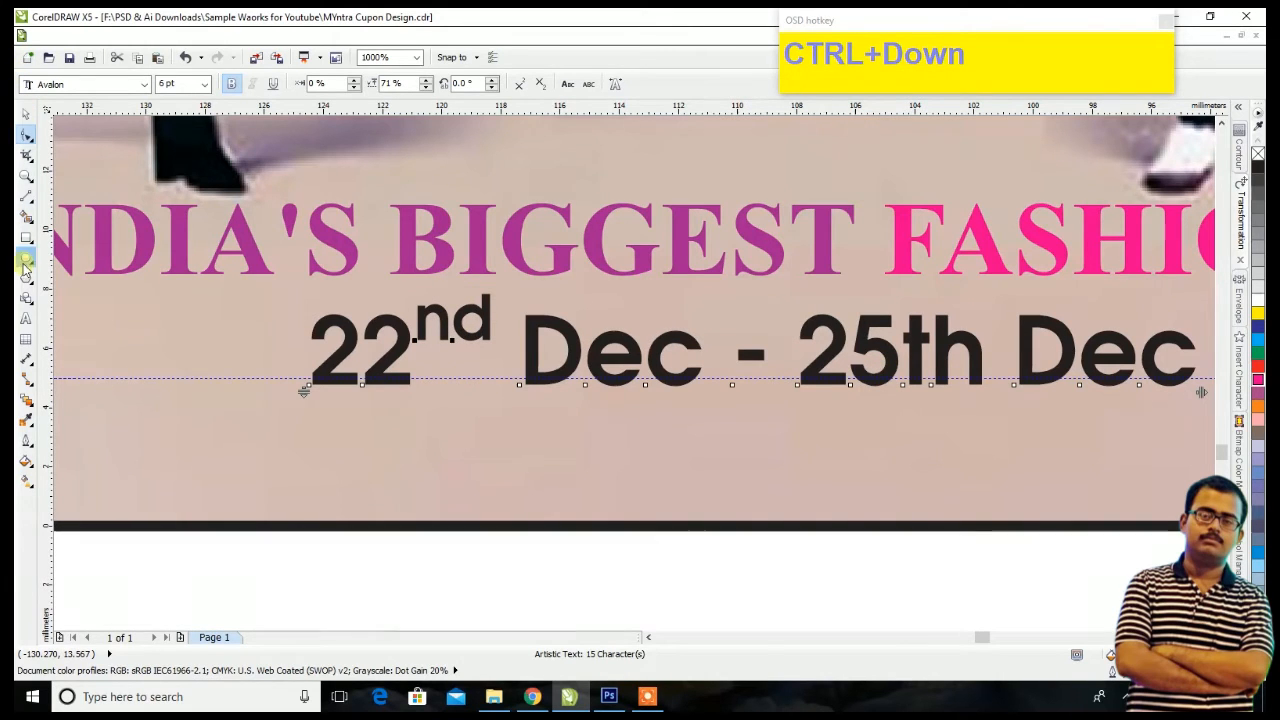
Step: Set the "th" after 25 to 6 pt, the same size as the "nd"
left_click(27, 314)
left_click_drag(986, 346, 919, 355)
left_click(378, 57)
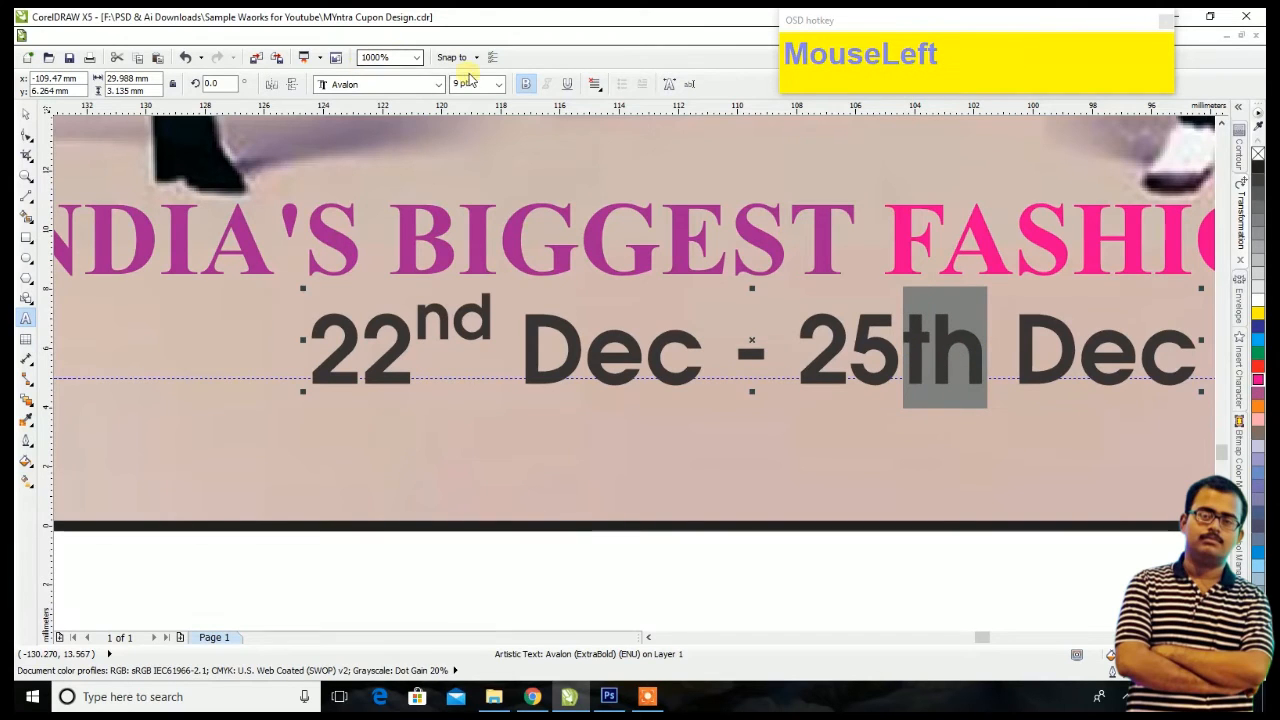
left_click_drag(480, 84, 404, 82)
type("6")
key("Return")
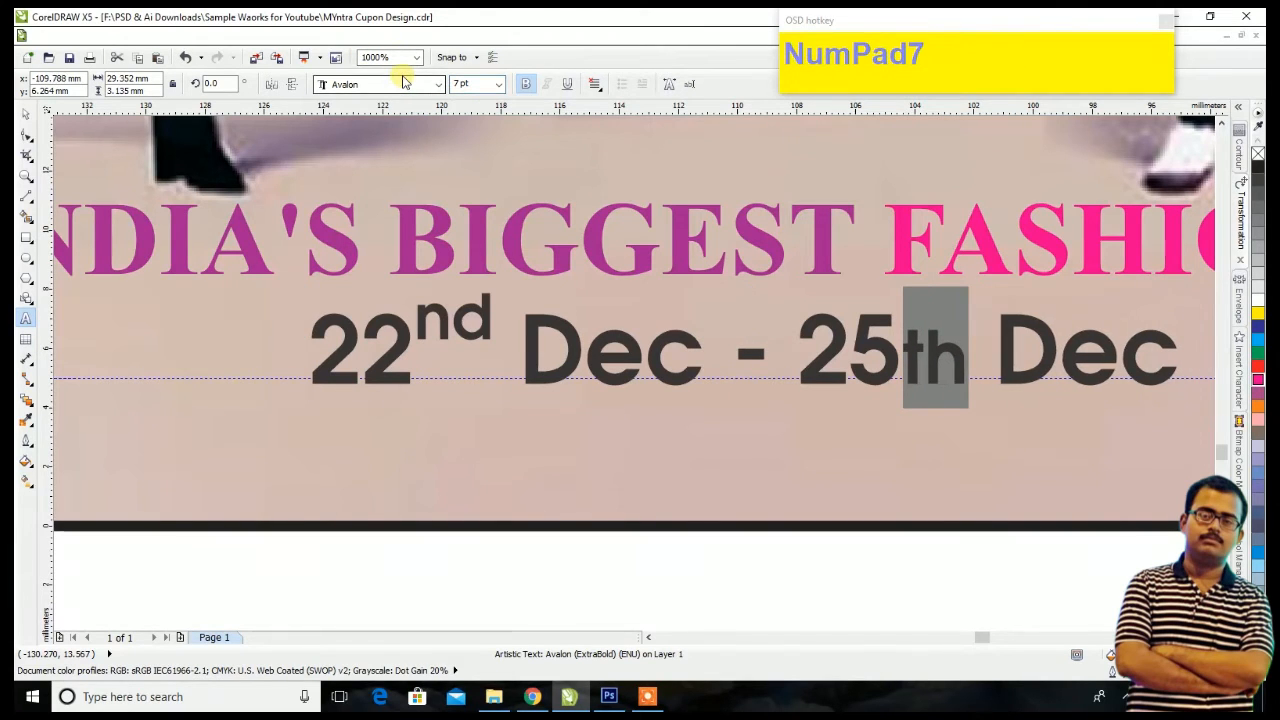
left_click(479, 325)
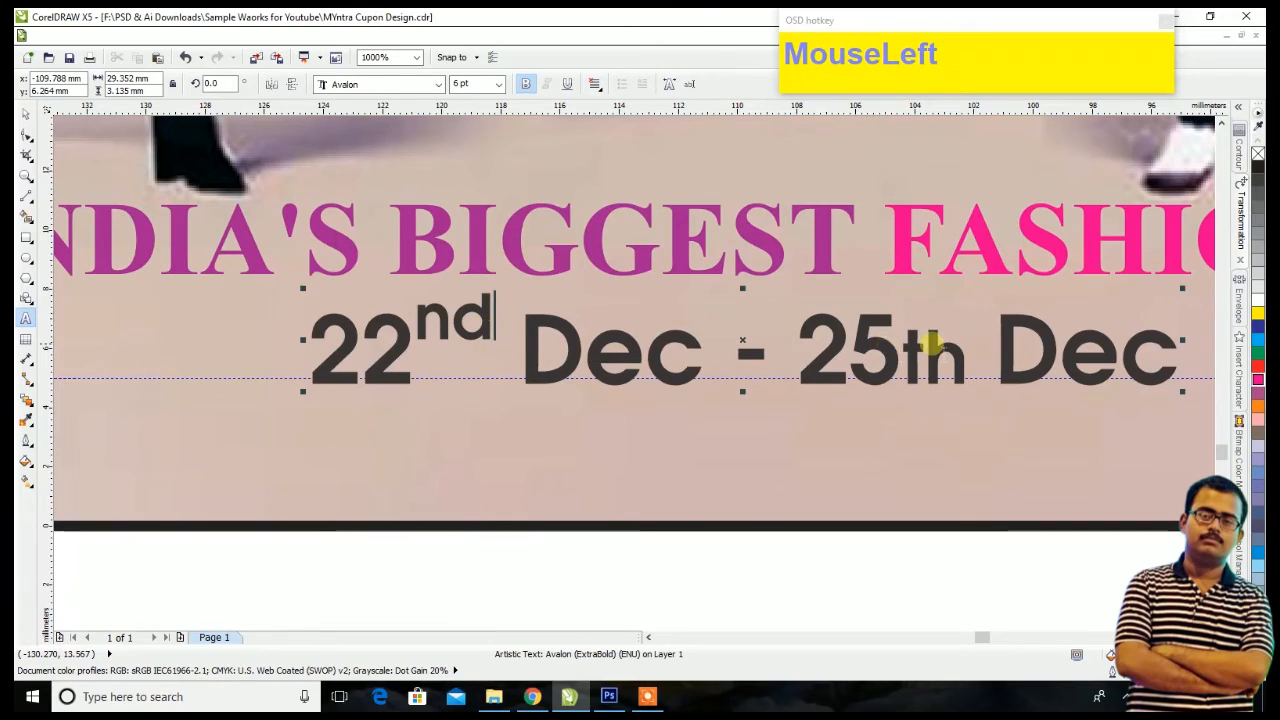
left_click_drag(968, 352, 912, 350)
left_click_drag(480, 84, 410, 85)
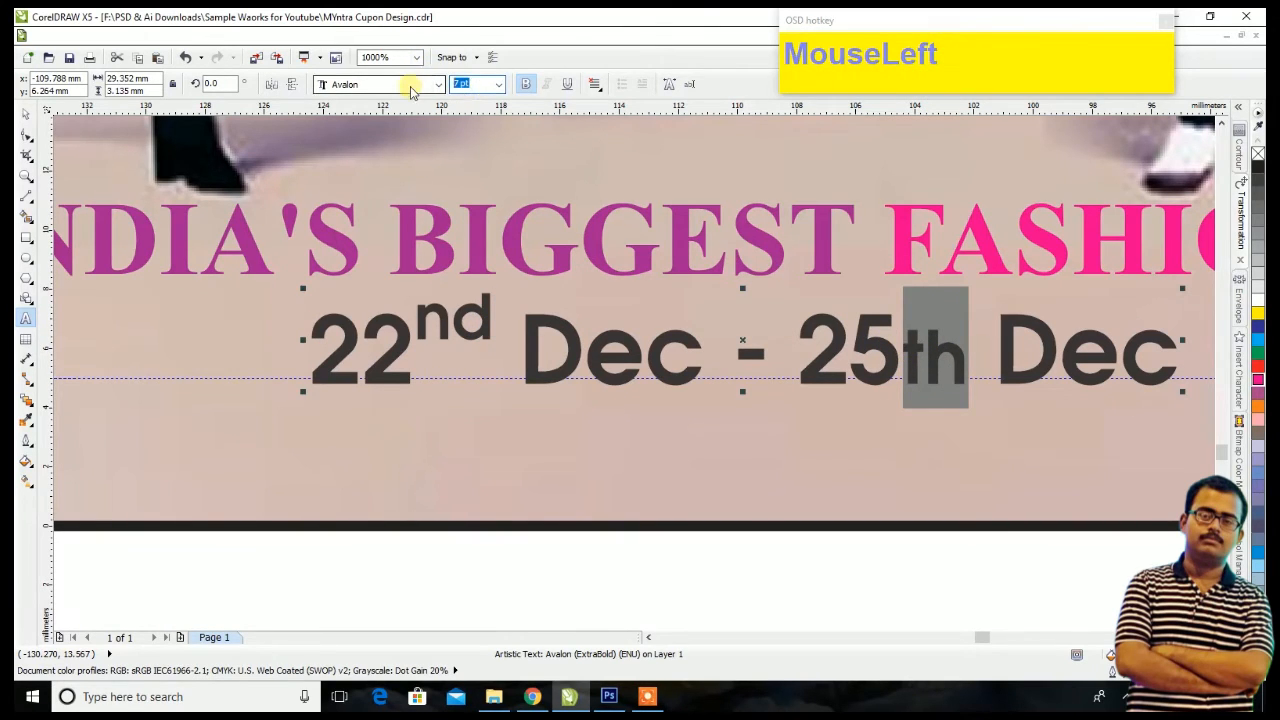
type("6")
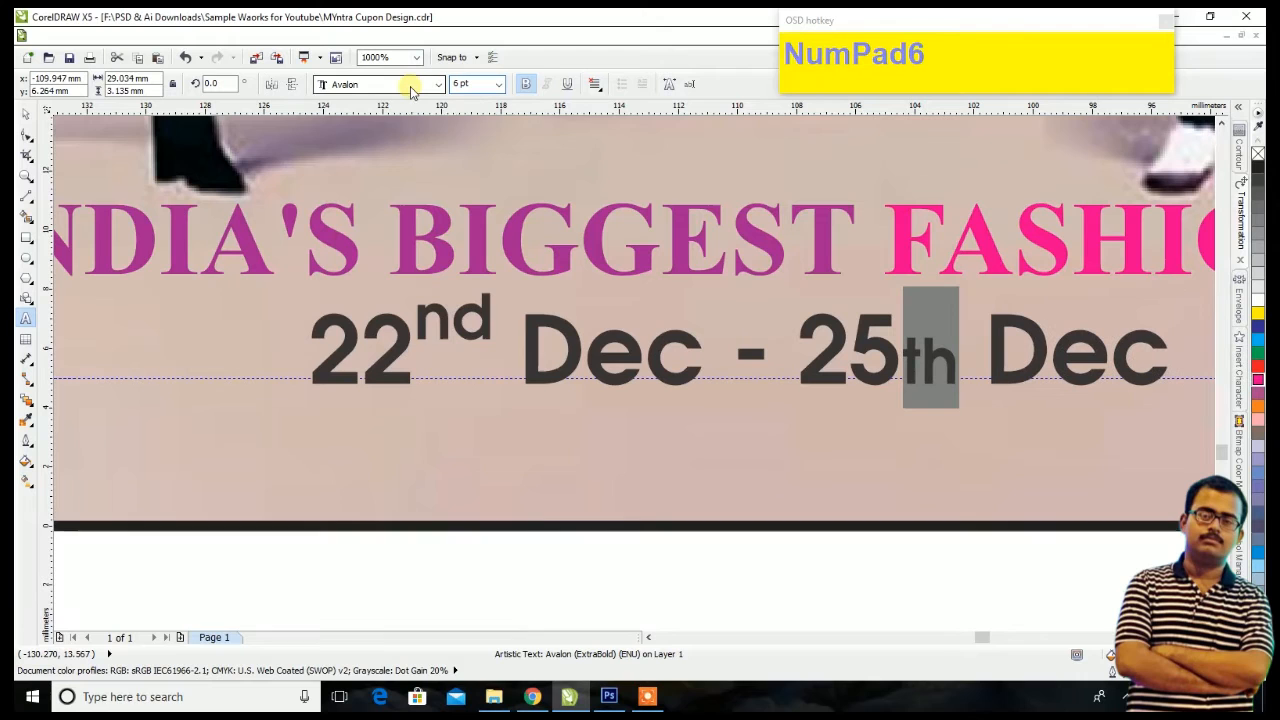
Step: Raise the "th" as a superscript with a 71% vertical character shift, level with the "nd"
left_click(26, 134)
left_click_drag(914, 400, 894, 374)
key("ctrl+Up")
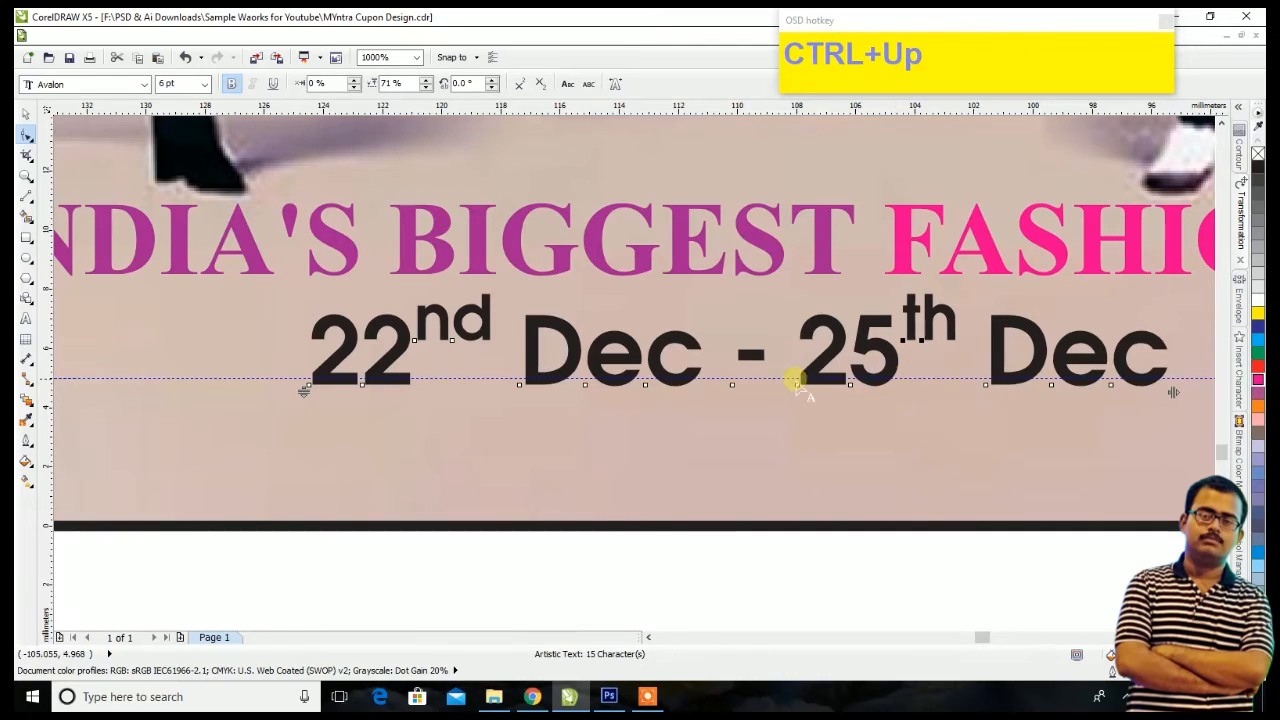
Step: Color the date line below the headline white and save the document
left_click(26, 119)
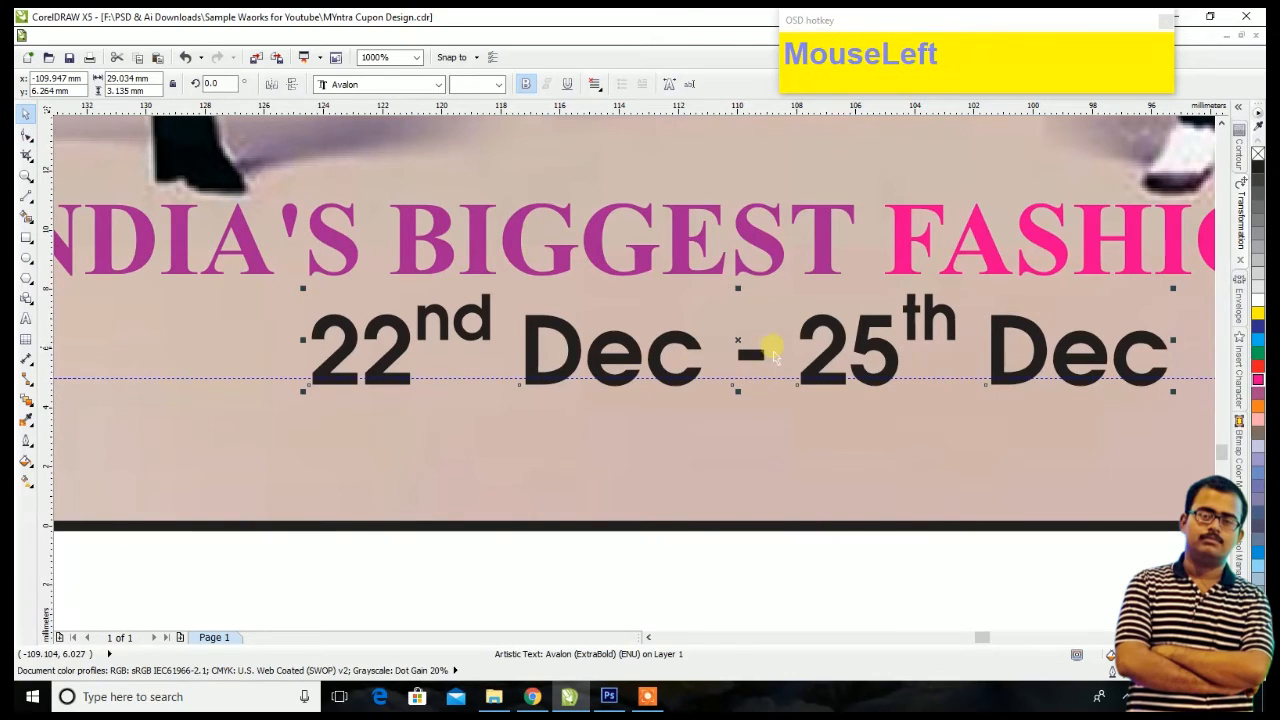
left_click(1258, 302)
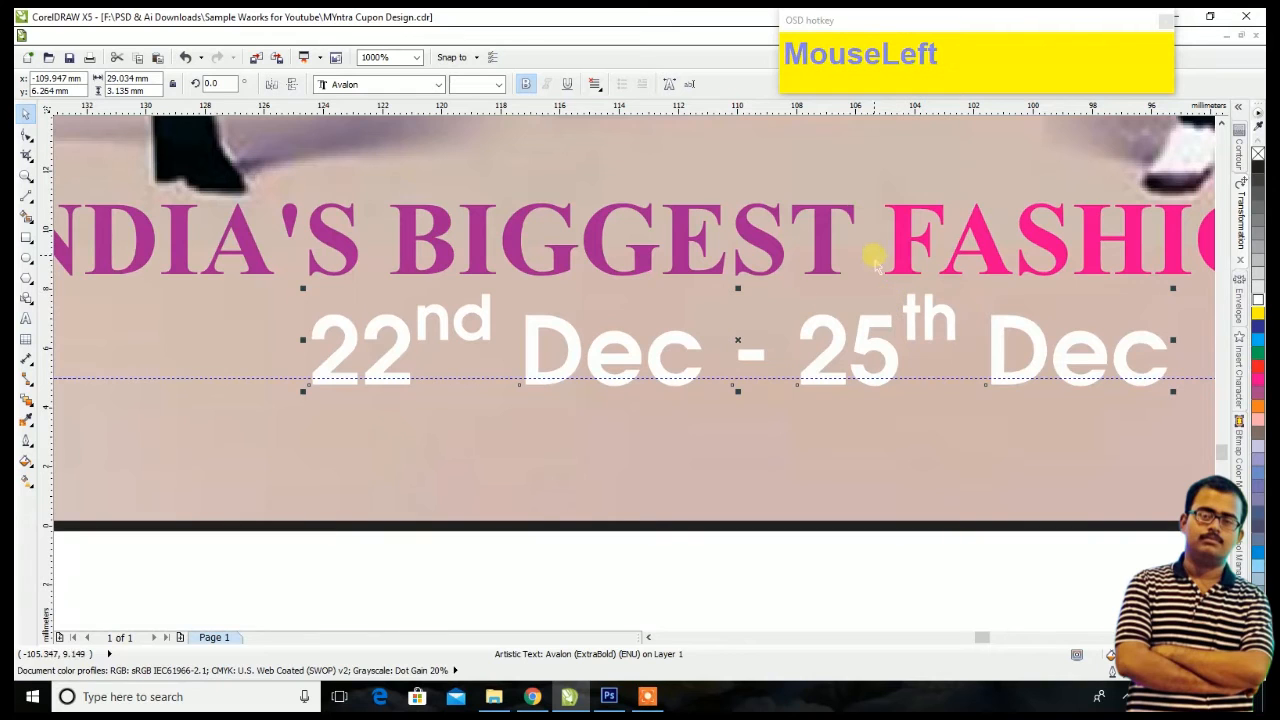
scroll(838, 318, "up", 2)
left_click_drag(838, 318, 838, 318)
scroll(838, 318, "down", 8)
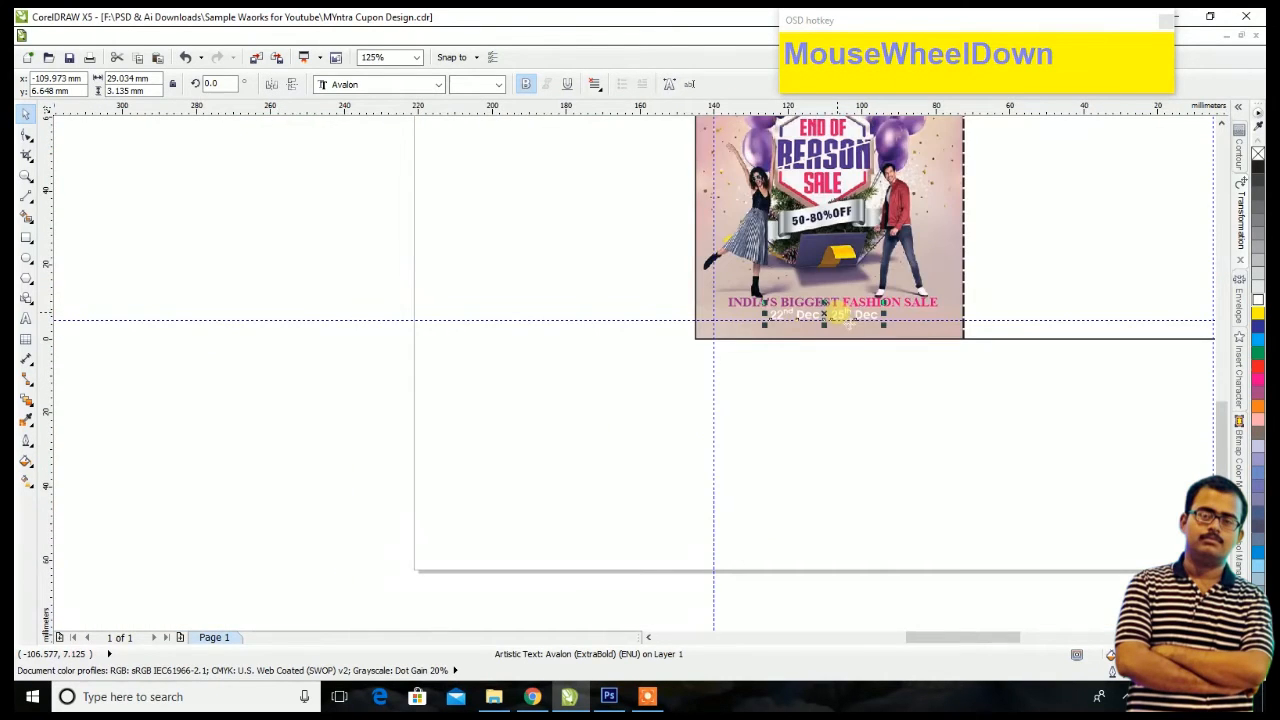
scroll(918, 298, "down", 2)
scroll(957, 237, "up", 2)
scroll(1000, 157, "down", 2)
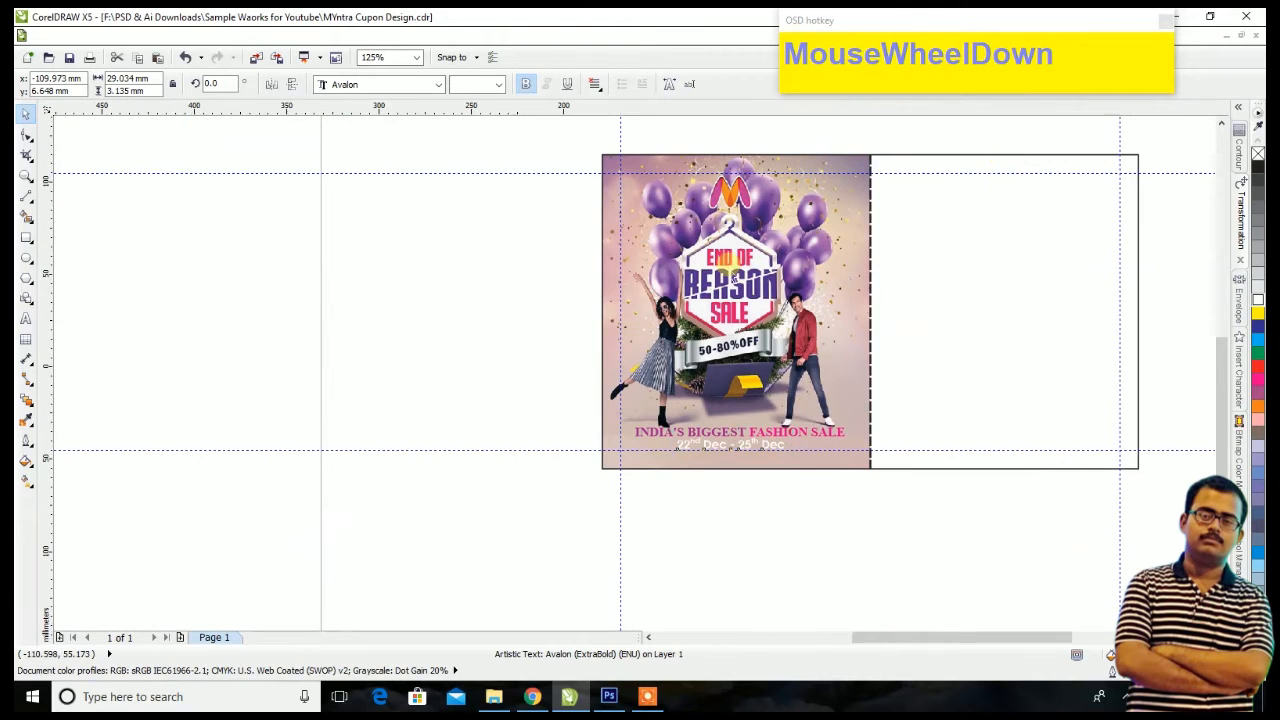
scroll(943, 171, "up", 2)
left_click(943, 171)
key("ctrl+s")
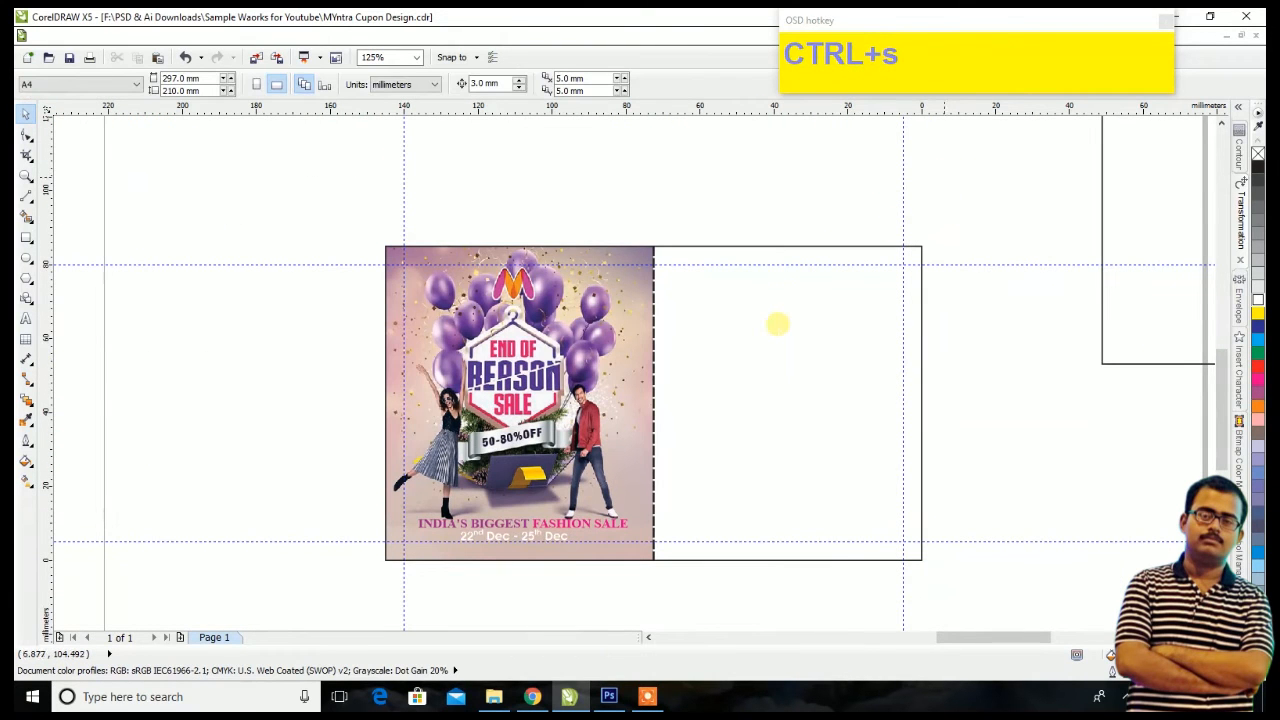
Step: Move the whole block of QR code instruction lines down to sit closely above the card
scroll(545, 419, "down", 4)
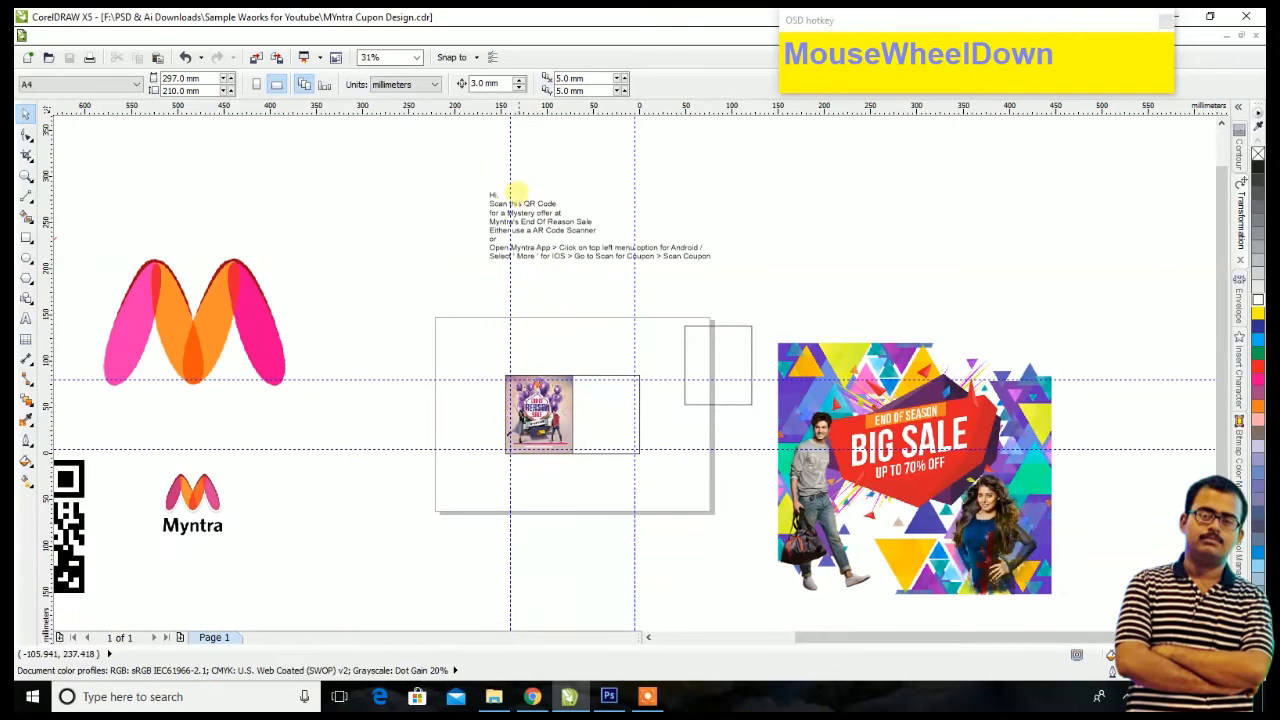
left_click_drag(426, 187, 791, 298)
left_click_drag(617, 258, 586, 351)
scroll(545, 300, "up", 2)
left_click(594, 213)
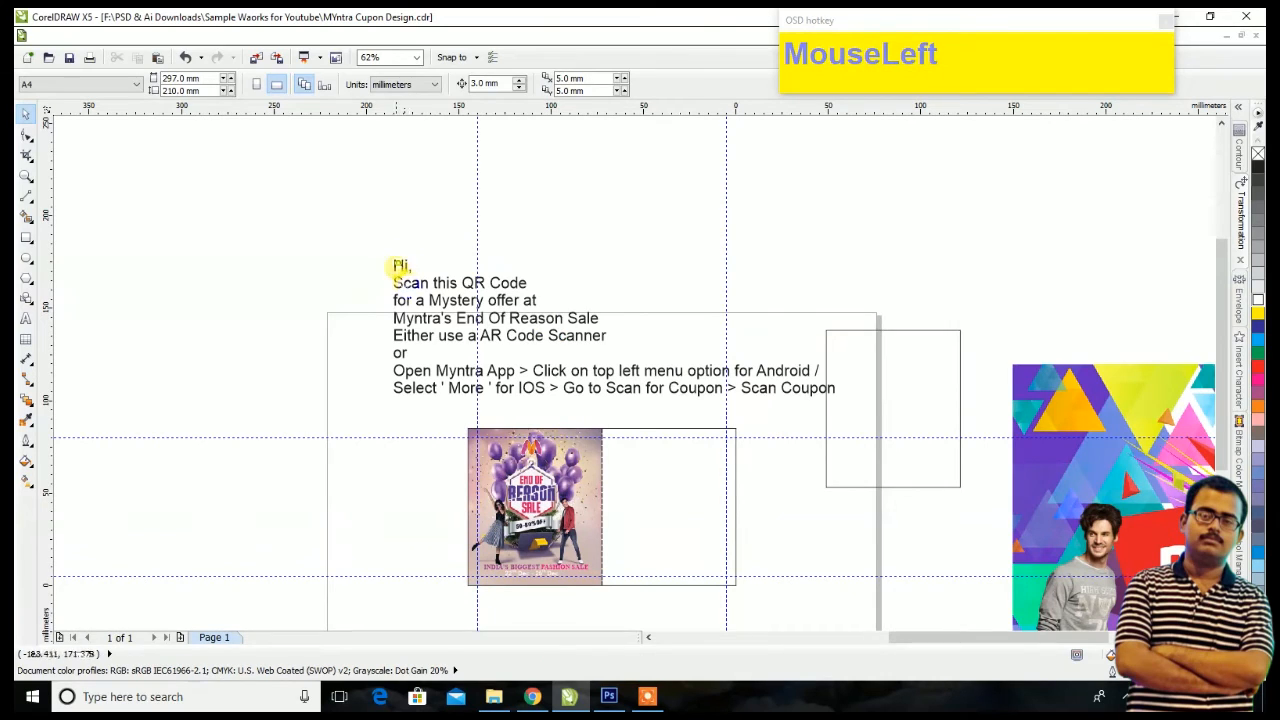
Step: Move the lines "Hi,", "Scan this QR Code" and "for a Mystery offer at" into the card's right half
left_click(400, 266)
left_click(403, 285, "shift")
left_click(404, 300, "shift")
left_click_drag(490, 283, 715, 463)
scroll(705, 462, "up", 3)
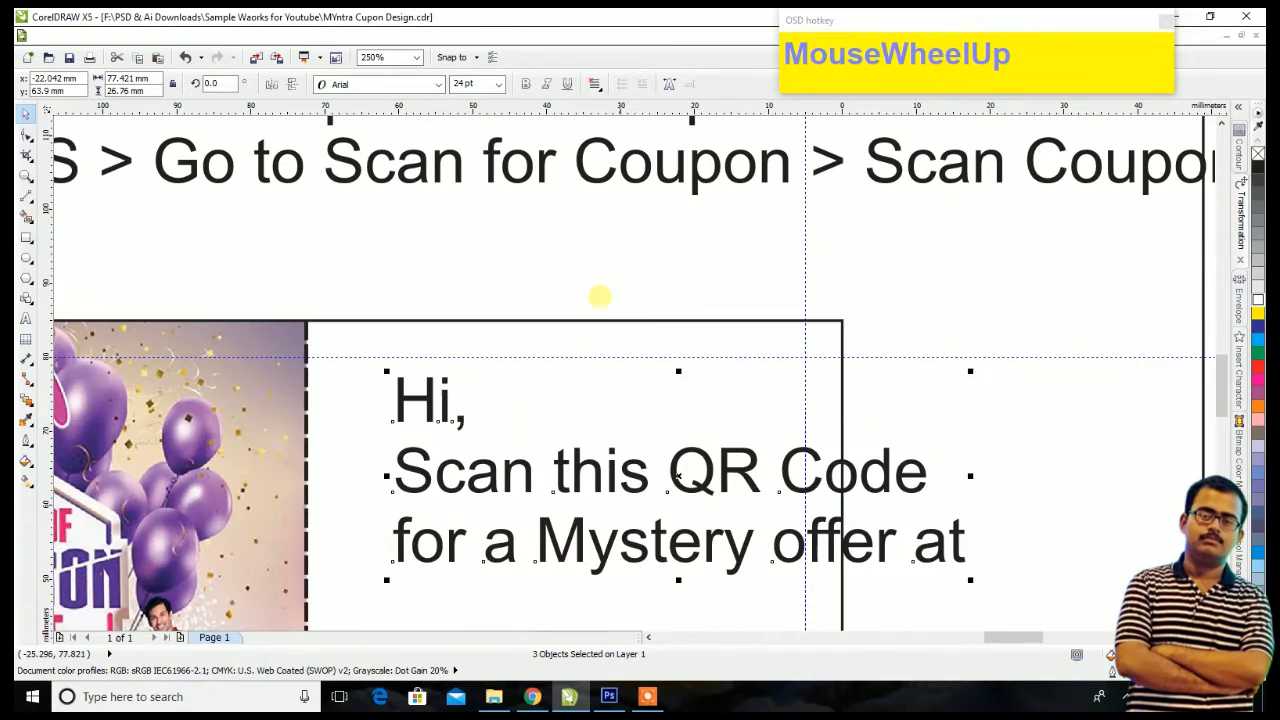
Step: Set the font size of the three moved text lines to 12 pt
left_click(470, 84)
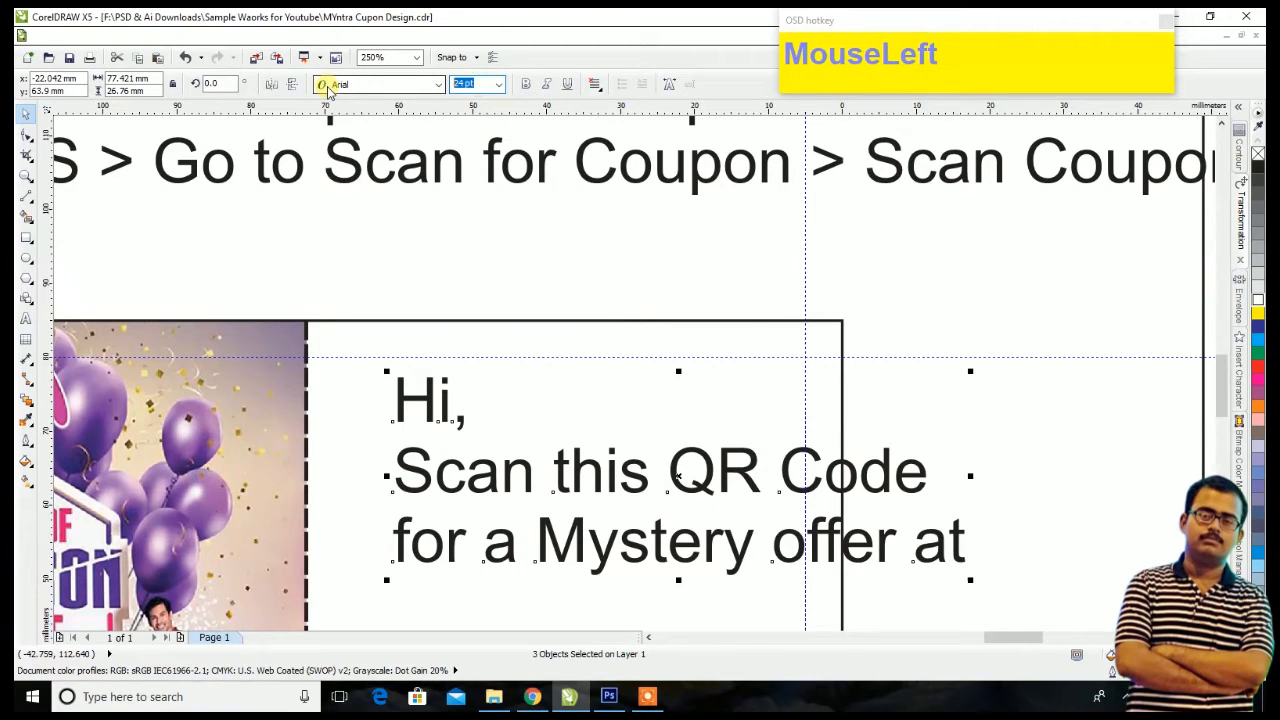
type("12")
key("Return")
left_click(960, 473)
Step: Cut "Hi," and paste it as its own line above "Scan this QR Code" in that text object
left_click(25, 318)
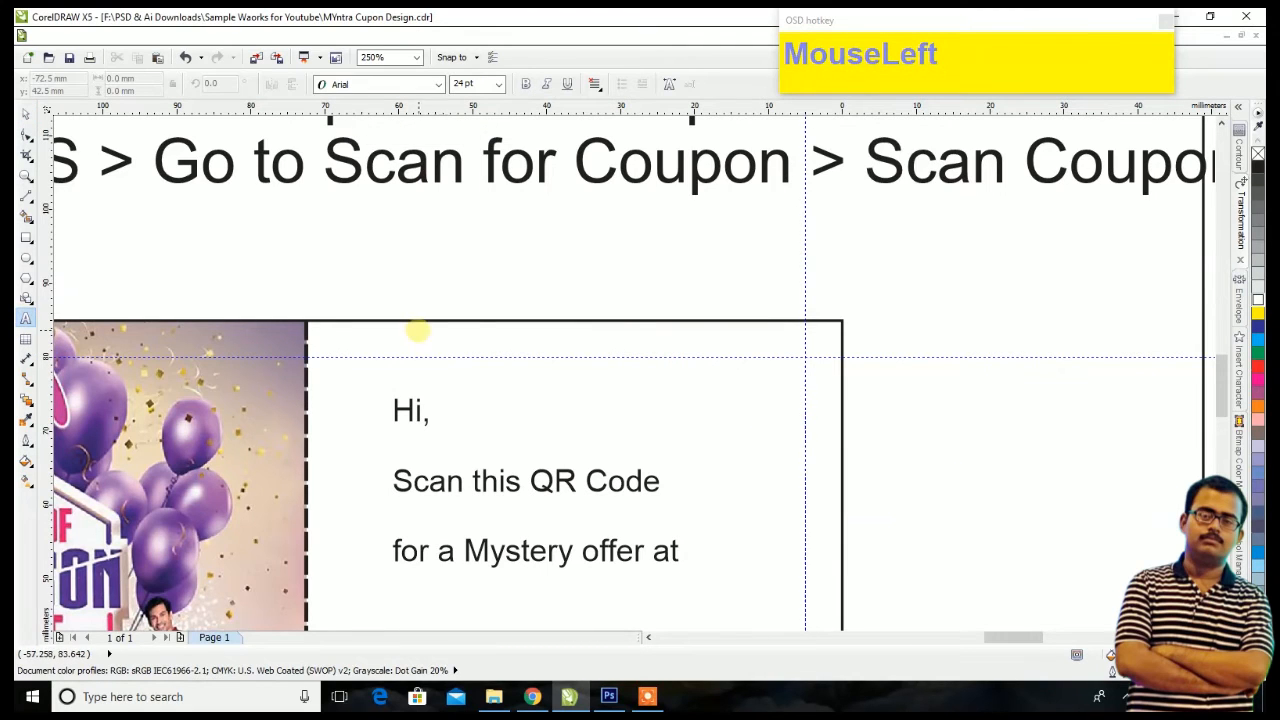
left_click(400, 408)
key("ctrl+a")
key("ctrl+x")
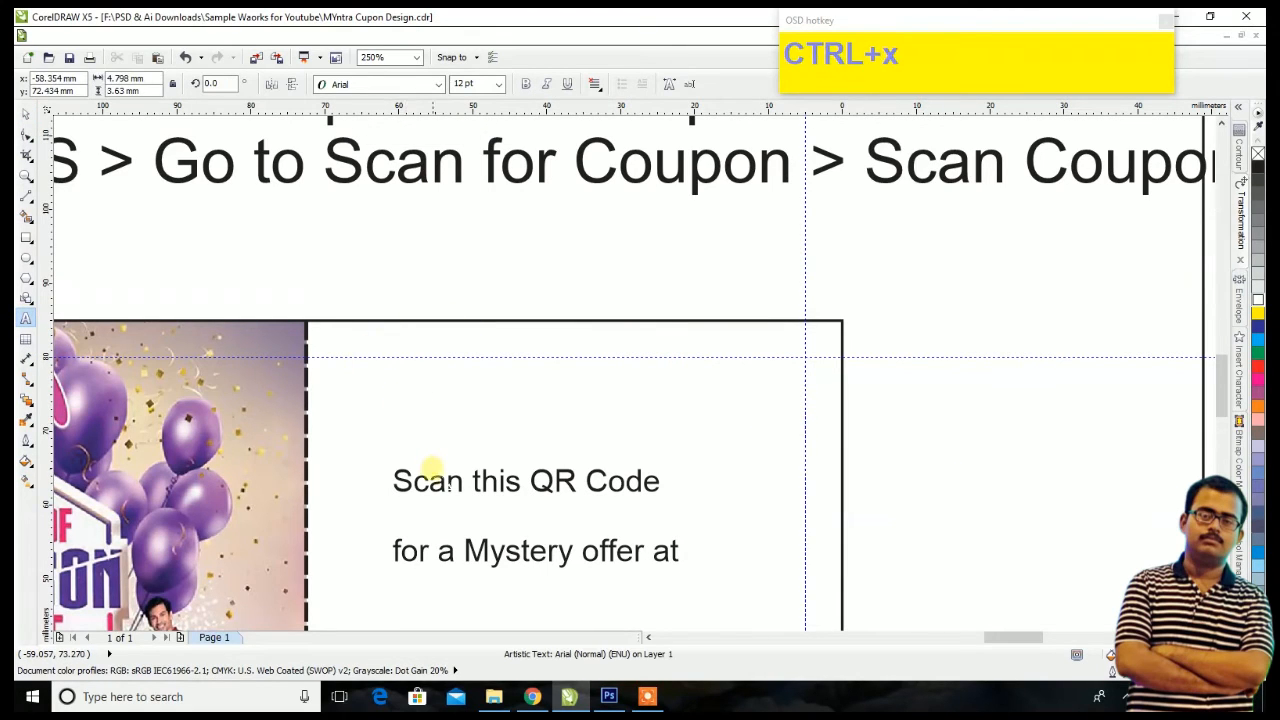
left_click(389, 480)
key("ctrl+v")
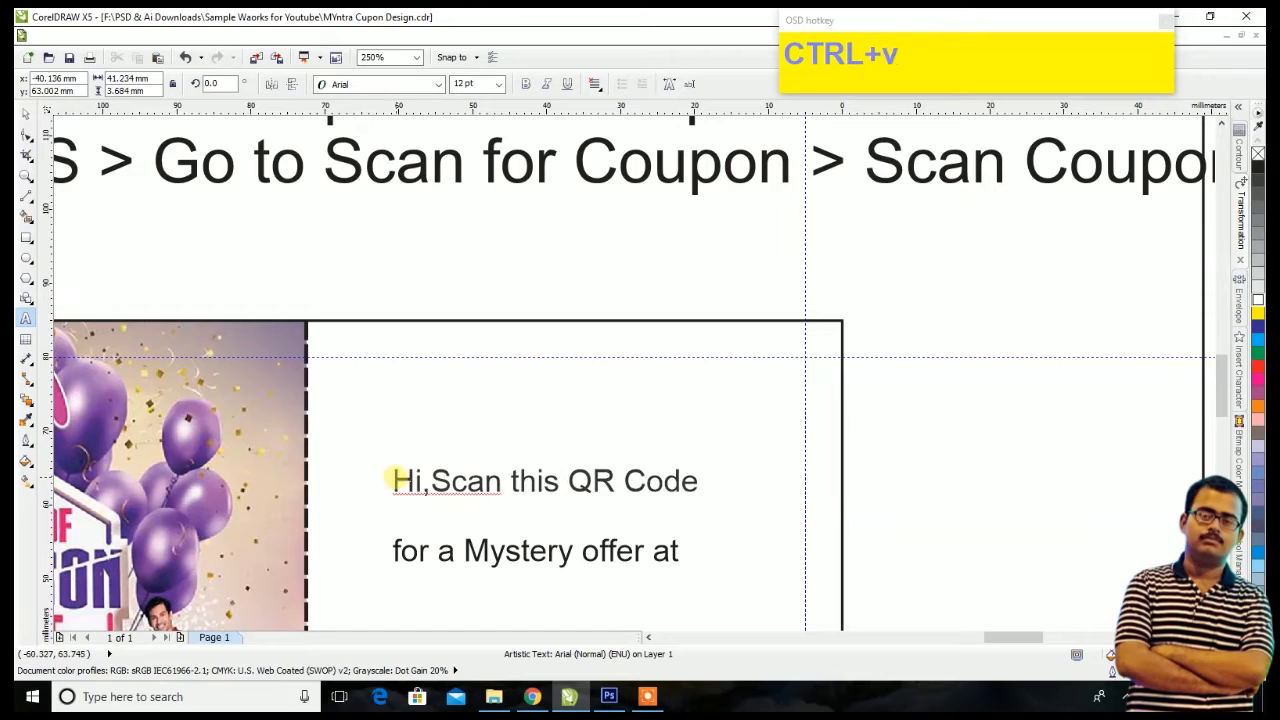
key("Return")
key("ctrl+q")
key("ctrl+a")
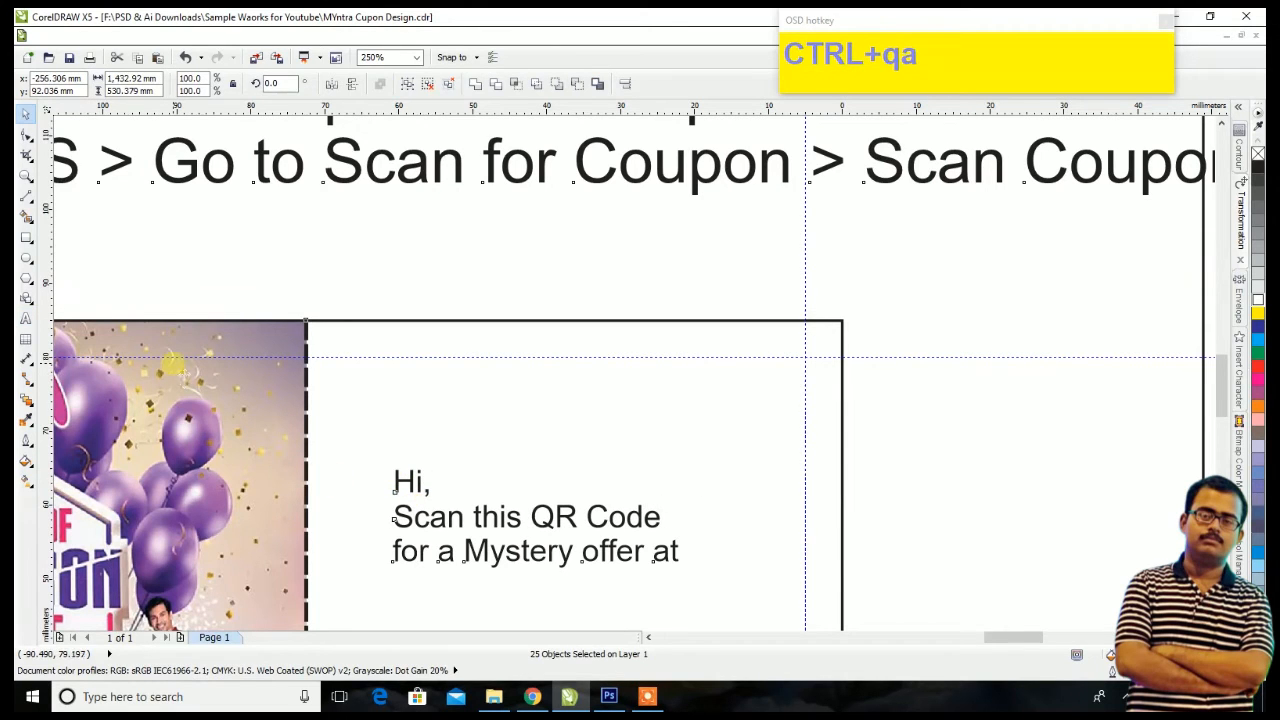
key("ctrl+z")
Step: Cut the "Hi, Scan this QR Code" text and paste it above "for a Mystery offer at" to make one text object
left_click(27, 320)
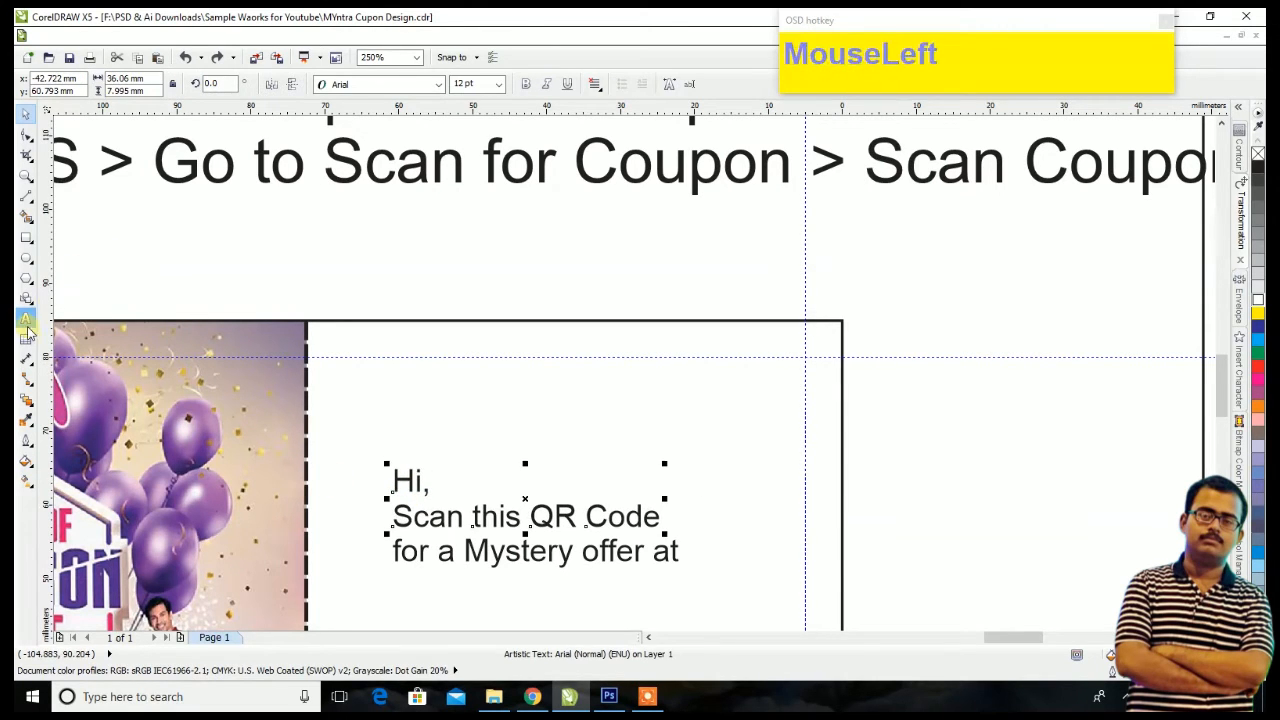
key("ctrl+a")
key("ctrl+x")
left_click(392, 550)
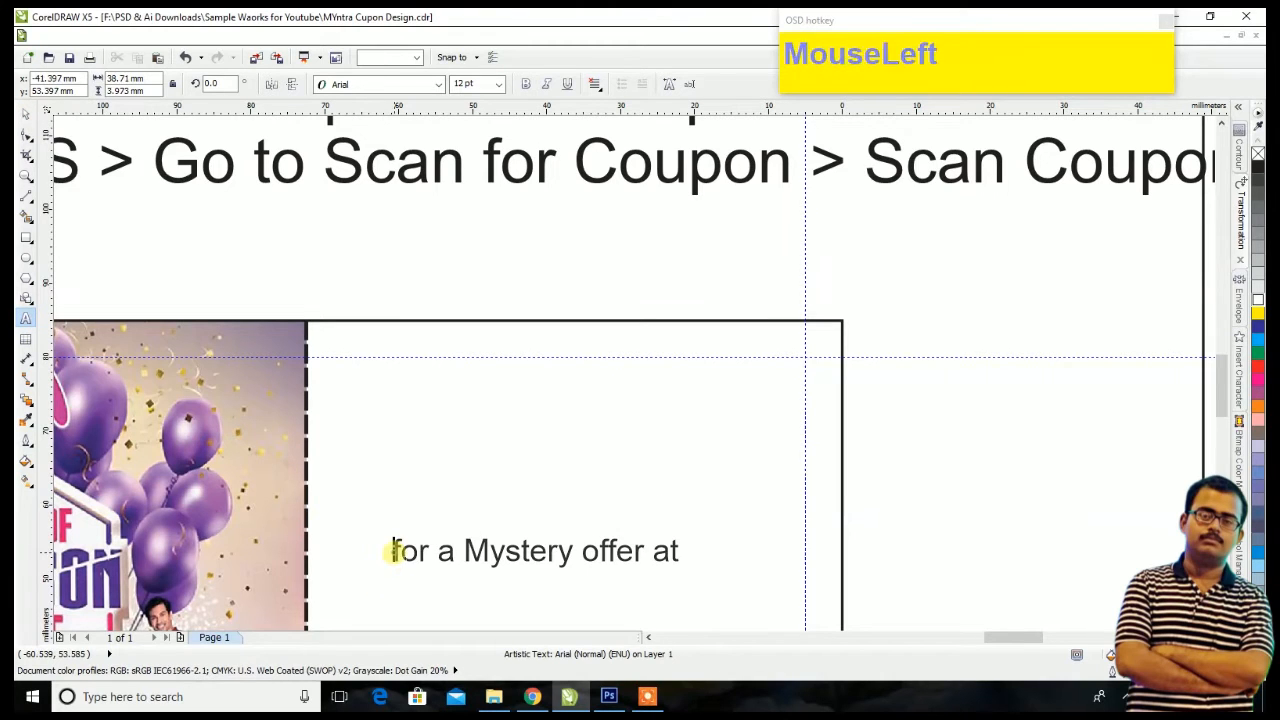
key("ctrl+v")
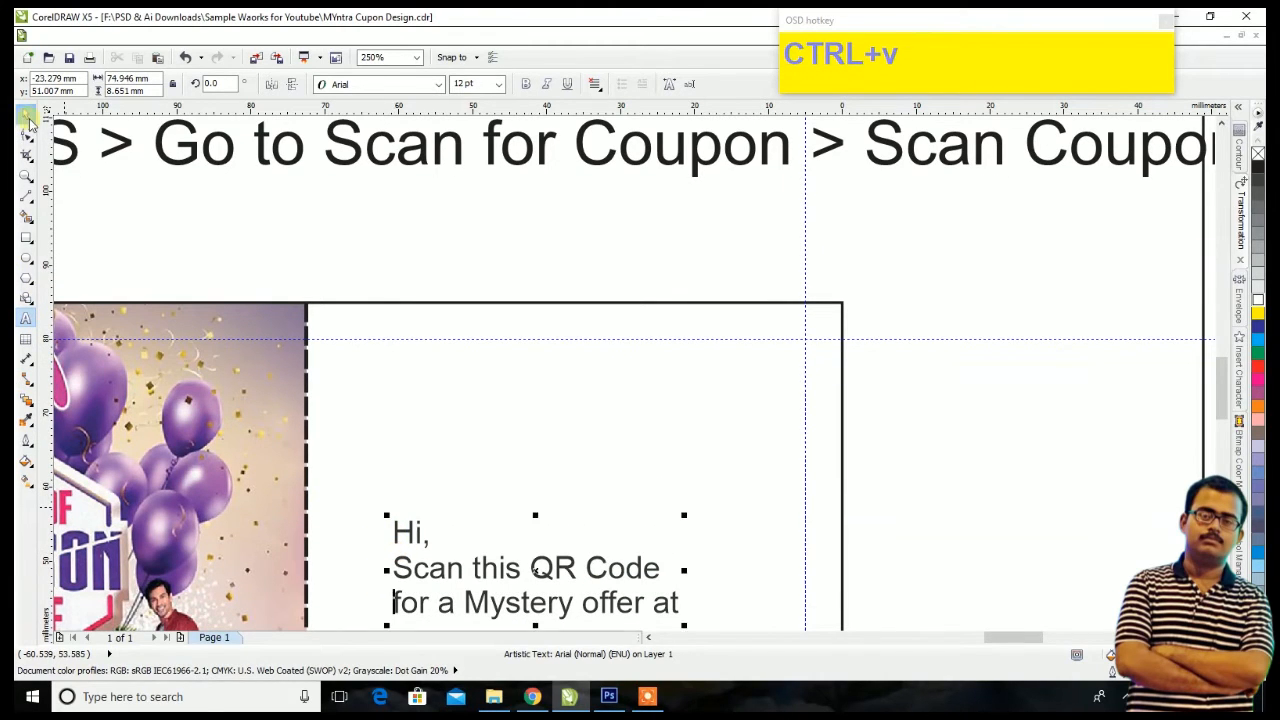
Step: Center-align the lines of the merged three-line text
left_click(28, 118)
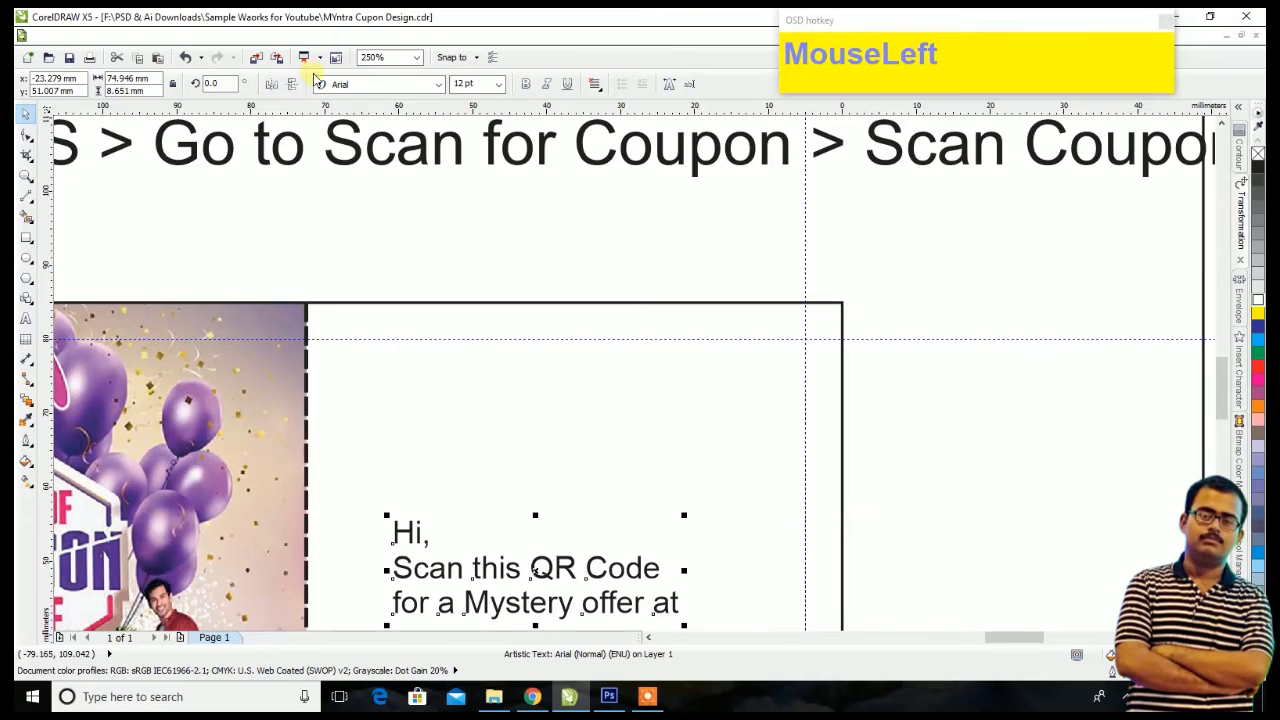
left_click(594, 84)
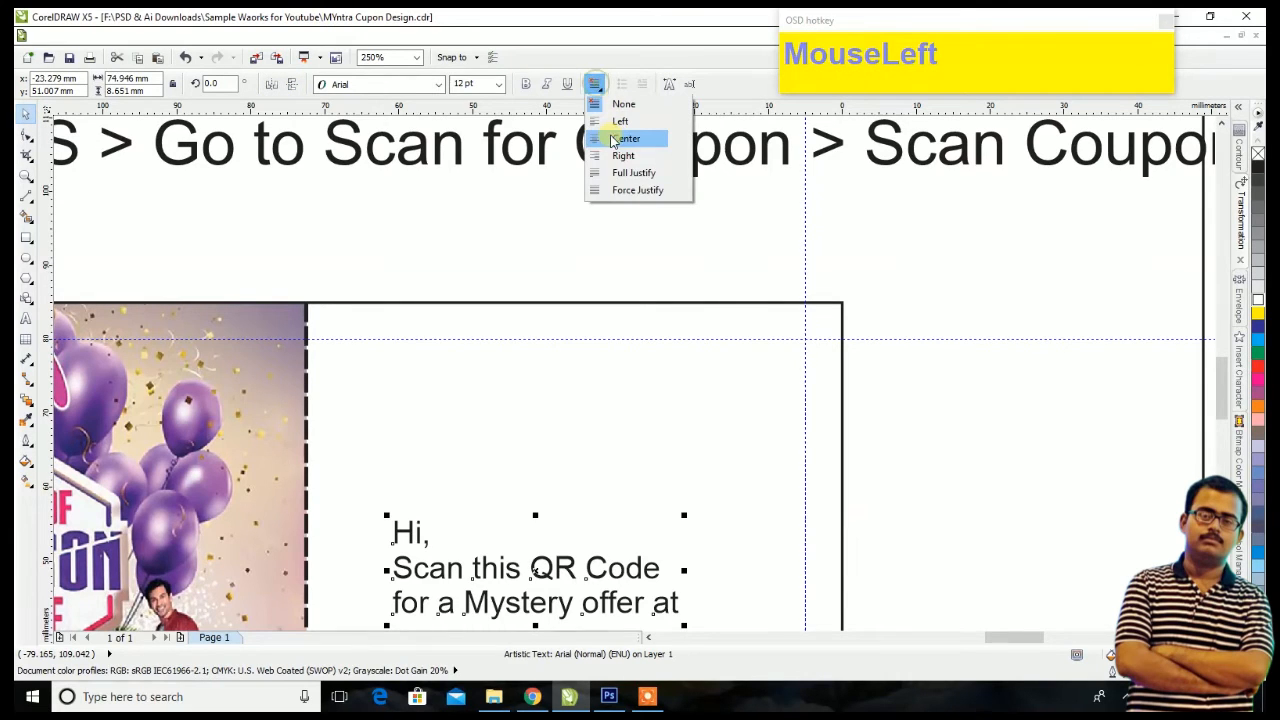
left_click(620, 134)
Step: Move the three-line text to the top of the card's right half and fill it with black
left_click_drag(531, 537, 563, 356)
scroll(563, 356, "down", 2)
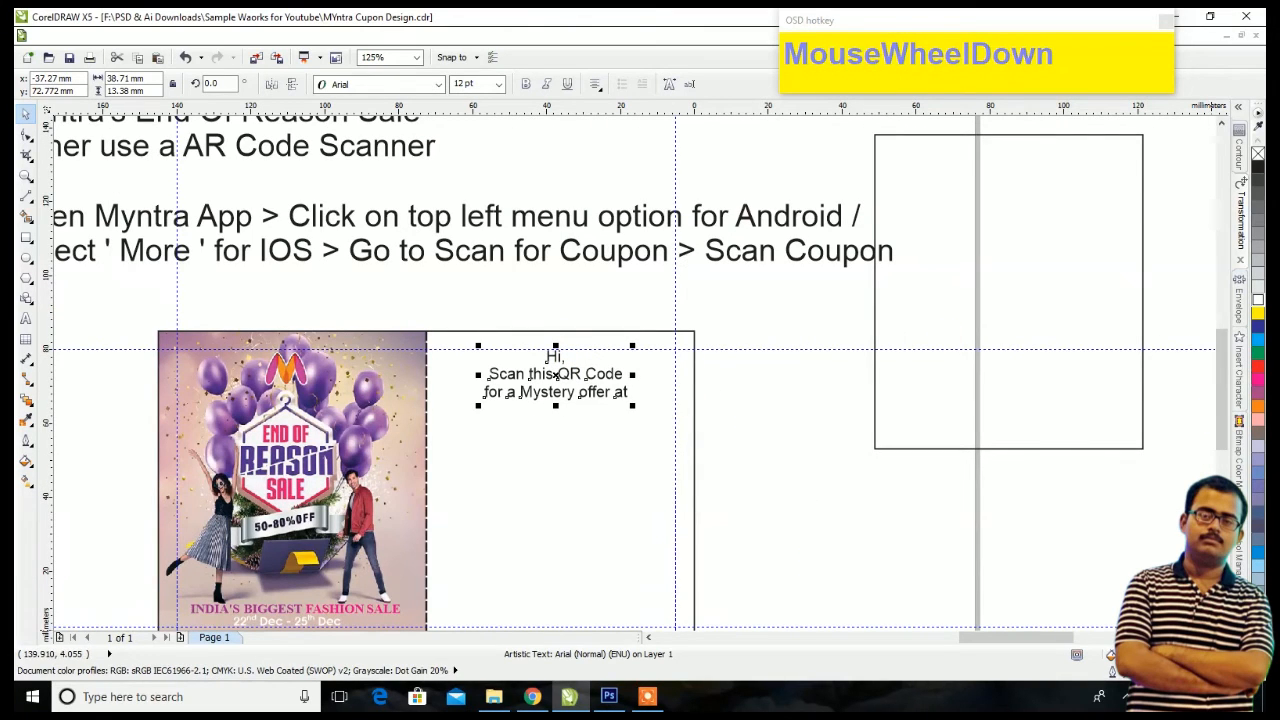
left_click(1258, 637)
left_click_drag(1258, 380, 1012, 431)
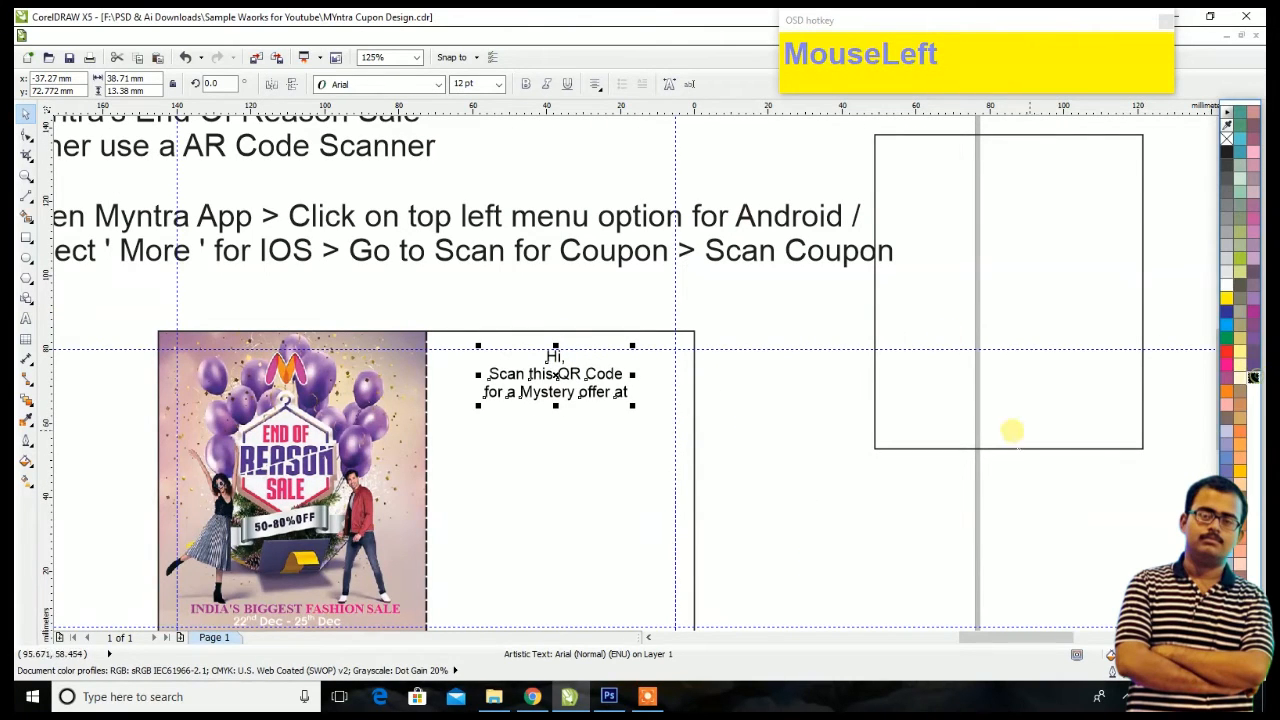
Step: Move the 72.5 x 85 mm rectangle over the card's right half and center the three-line text horizontally on it
left_click_drag(937, 377, 487, 373)
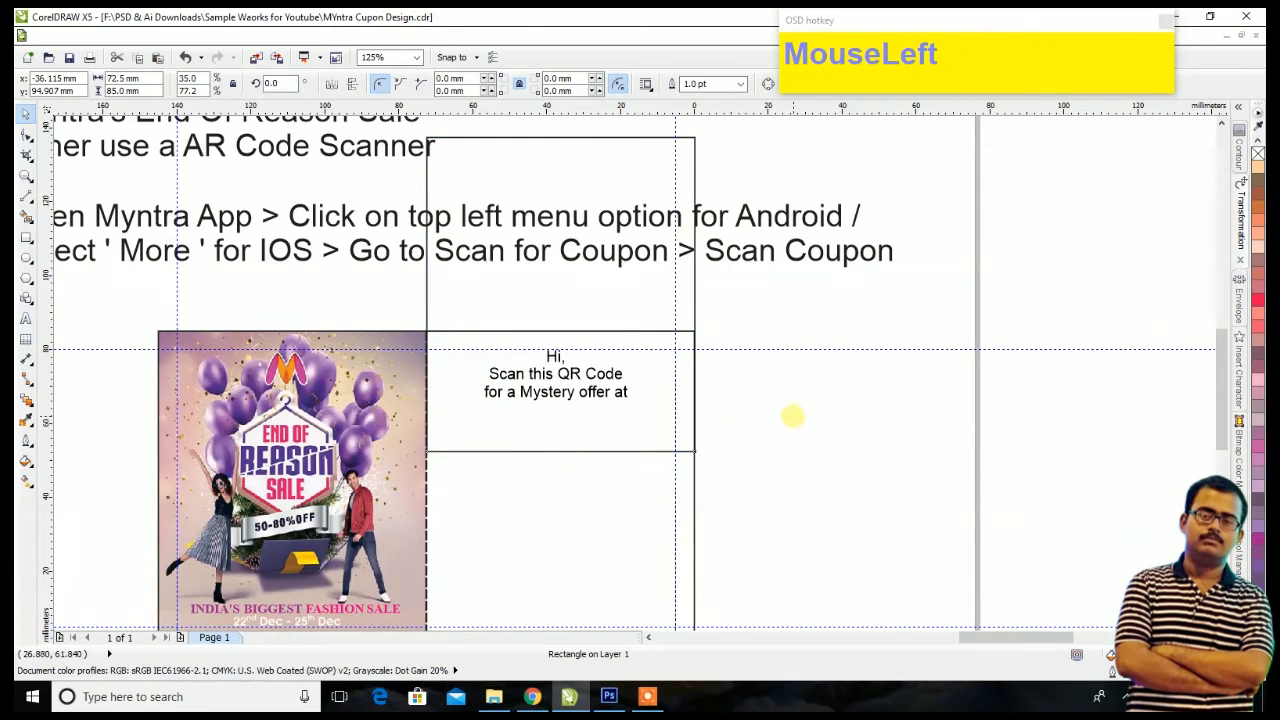
scroll(571, 357, "up", 3)
left_click(529, 346)
left_click(529, 346)
scroll(549, 333, "down", 2)
left_click(554, 318, "shift")
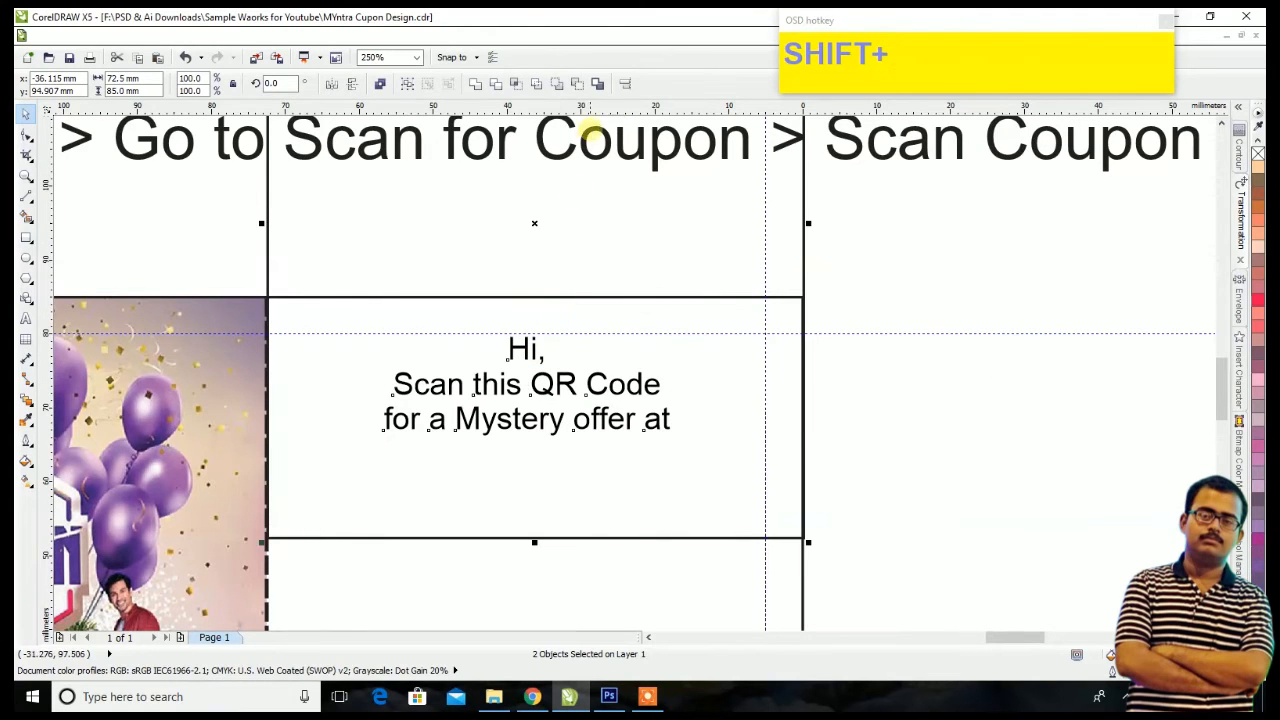
left_click(625, 83)
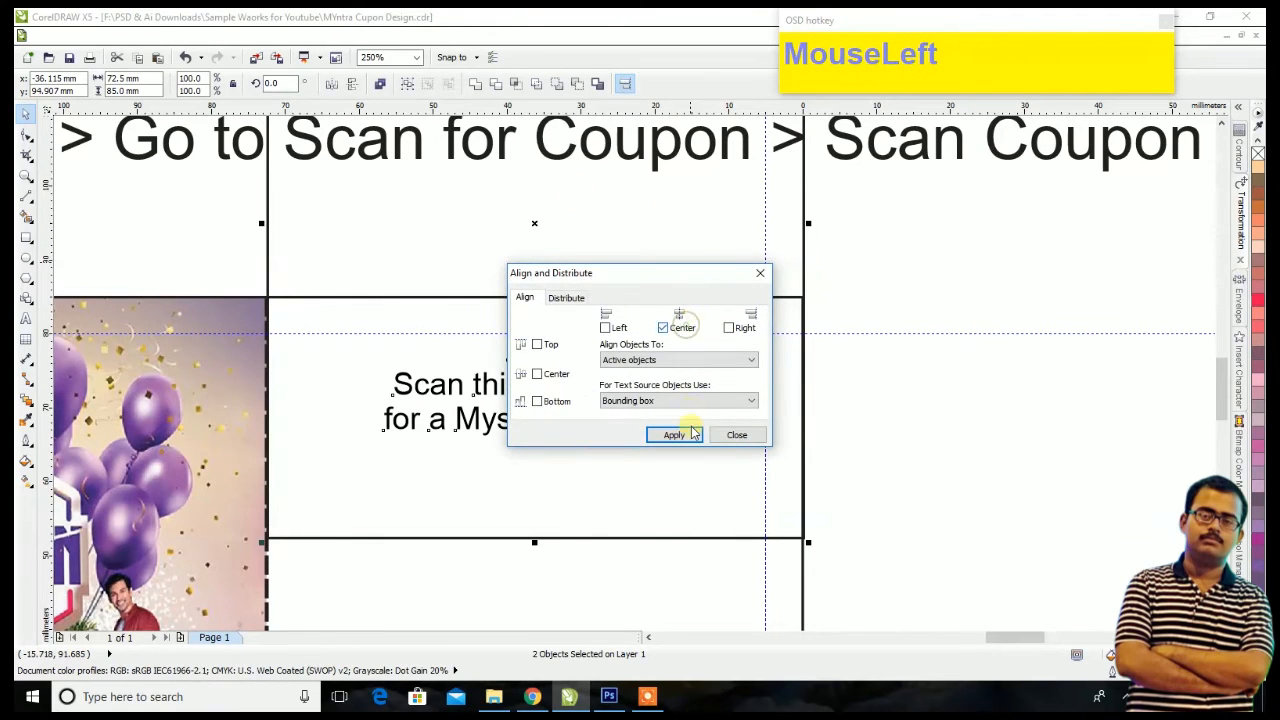
left_click(674, 435)
left_click(736, 435)
Step: Move the line "Myntra's End Of Reason Sale" below the three-line text in the card's right half
scroll(666, 423, "down", 2)
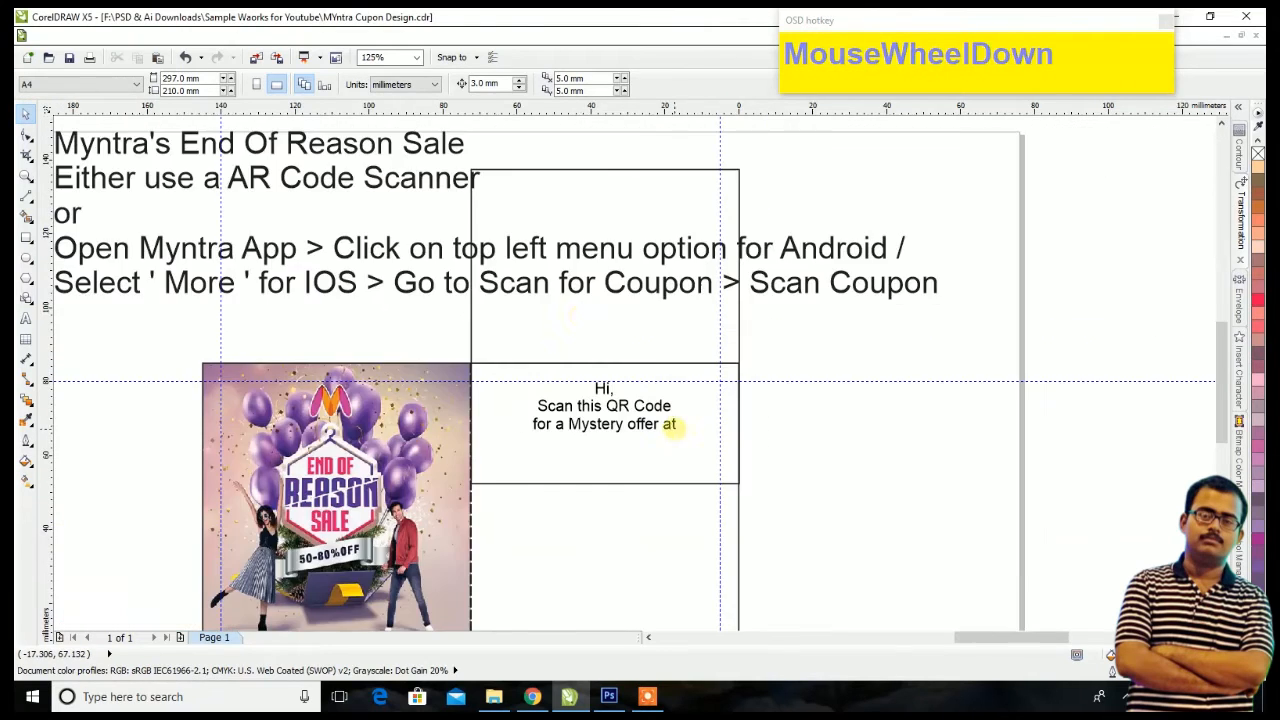
scroll(570, 313, "down", 2)
left_click_drag(443, 220, 650, 388)
scroll(630, 400, "up", 4)
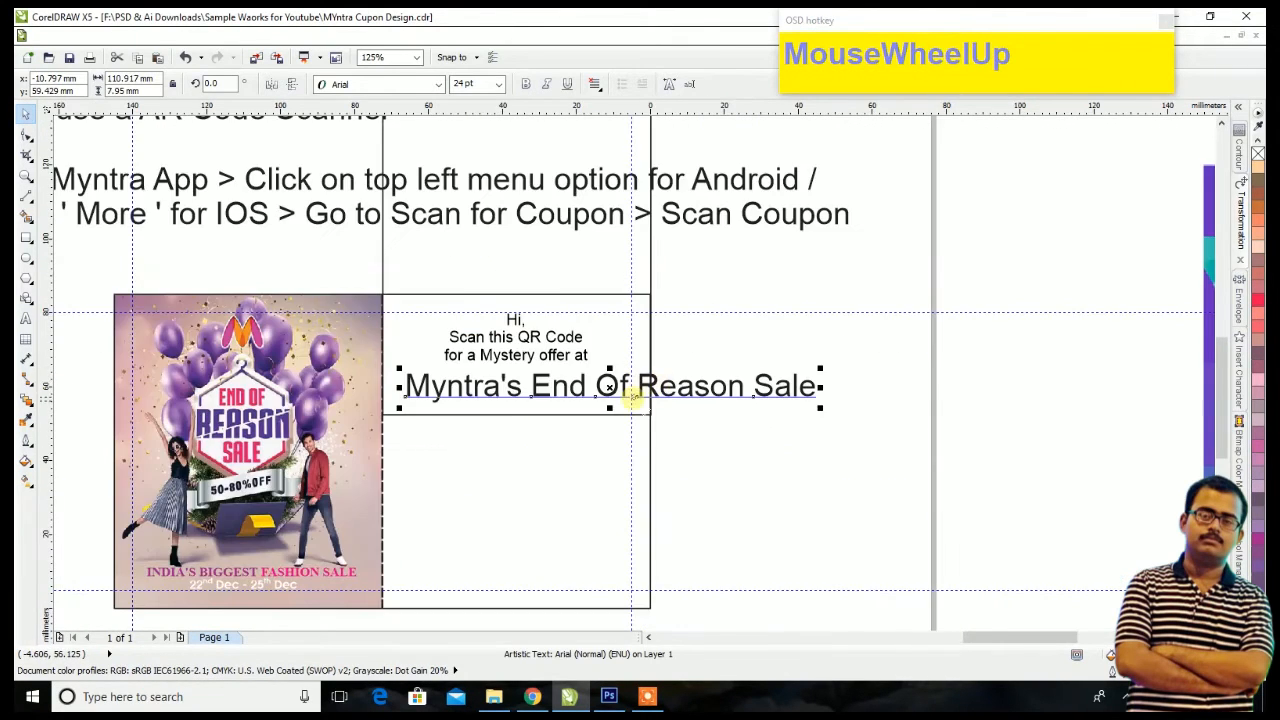
Step: Set the "Myntra's End Of Reason Sale" line to 13 pt bold
left_click(478, 84)
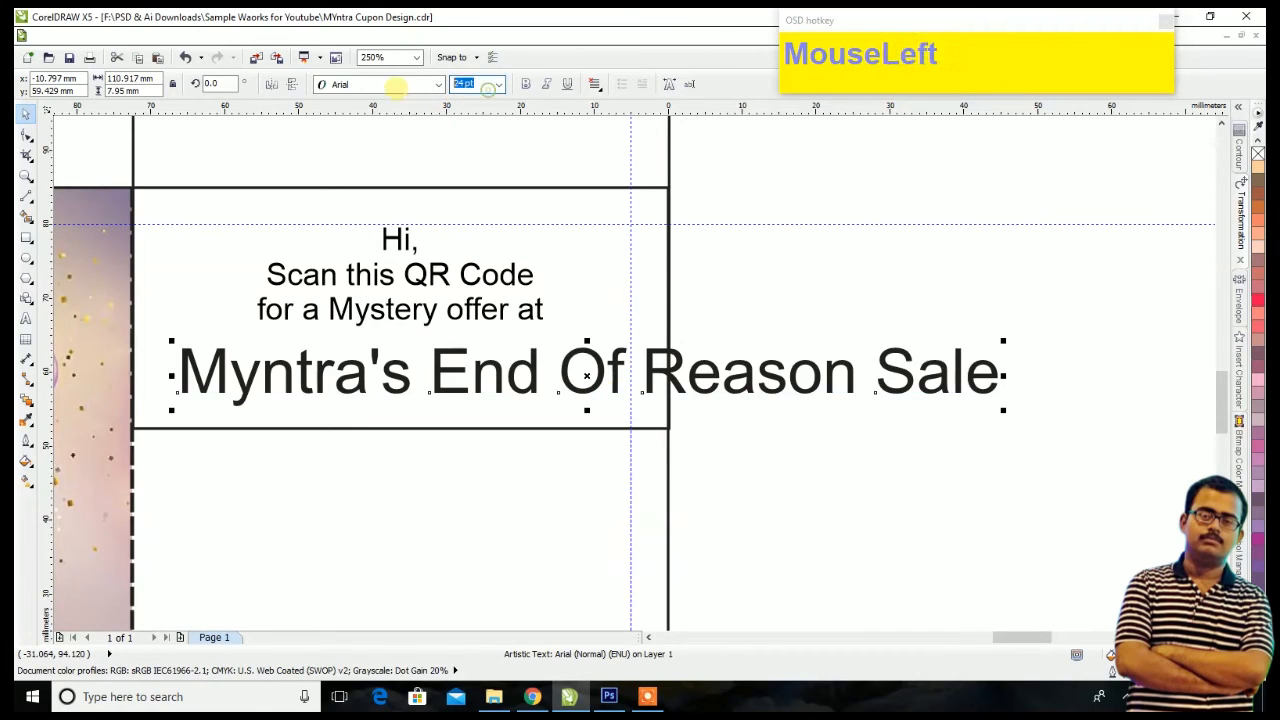
type("13")
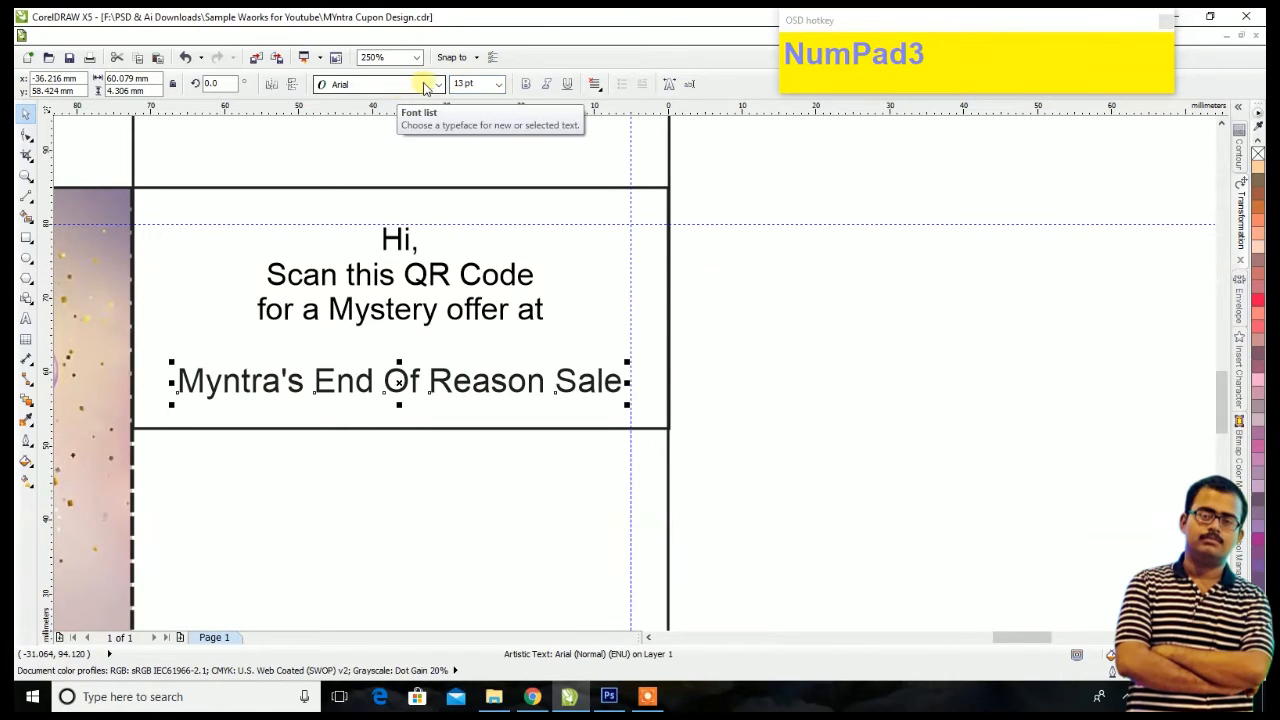
left_click(518, 86)
left_click(525, 85)
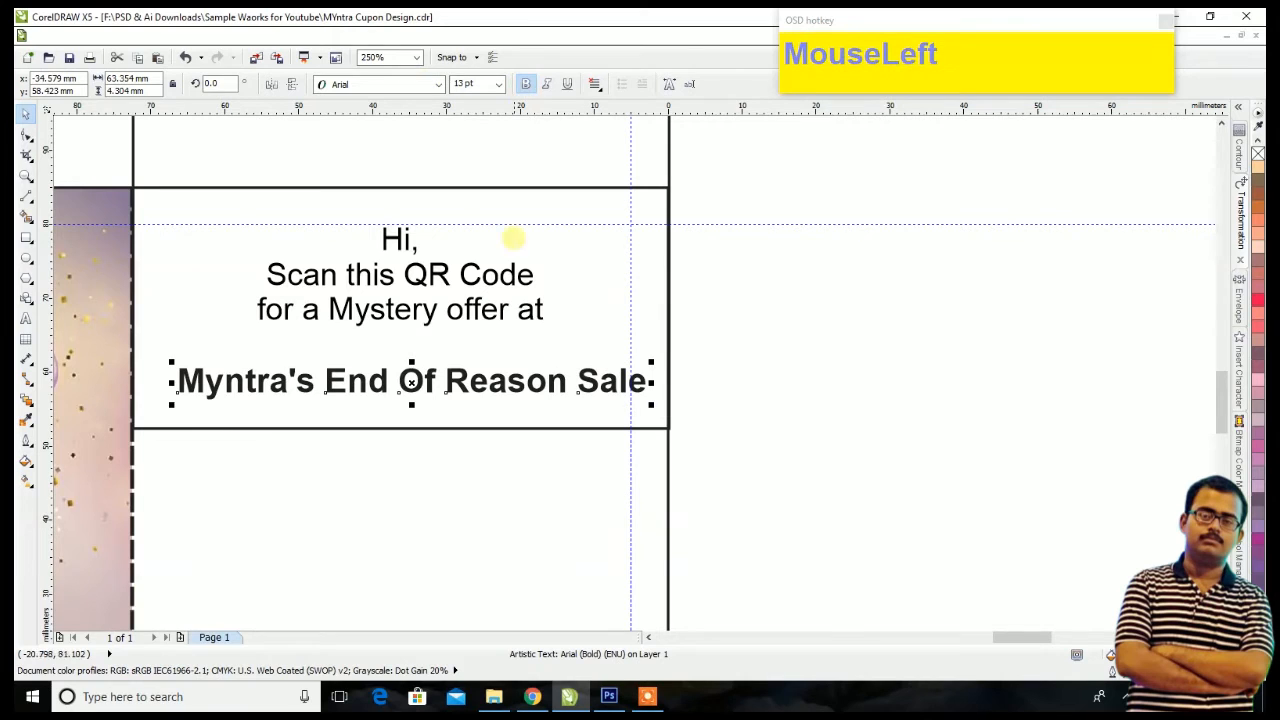
Step: Stretch the bold sale line to about 5.3 mm high beneath the three-line text and center it horizontally on the rectangle
left_click_drag(475, 385, 397, 391)
left_click(535, 166, "shift")
left_click(624, 83)
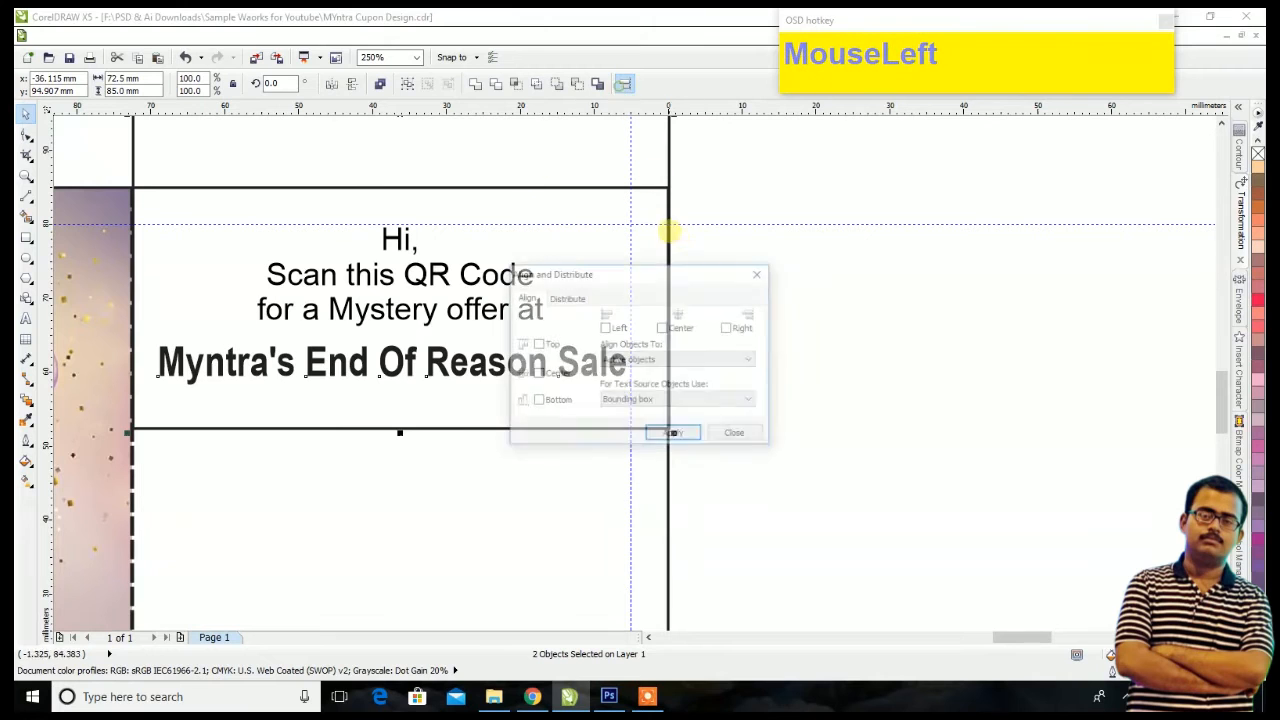
left_click(679, 329)
left_click(673, 435)
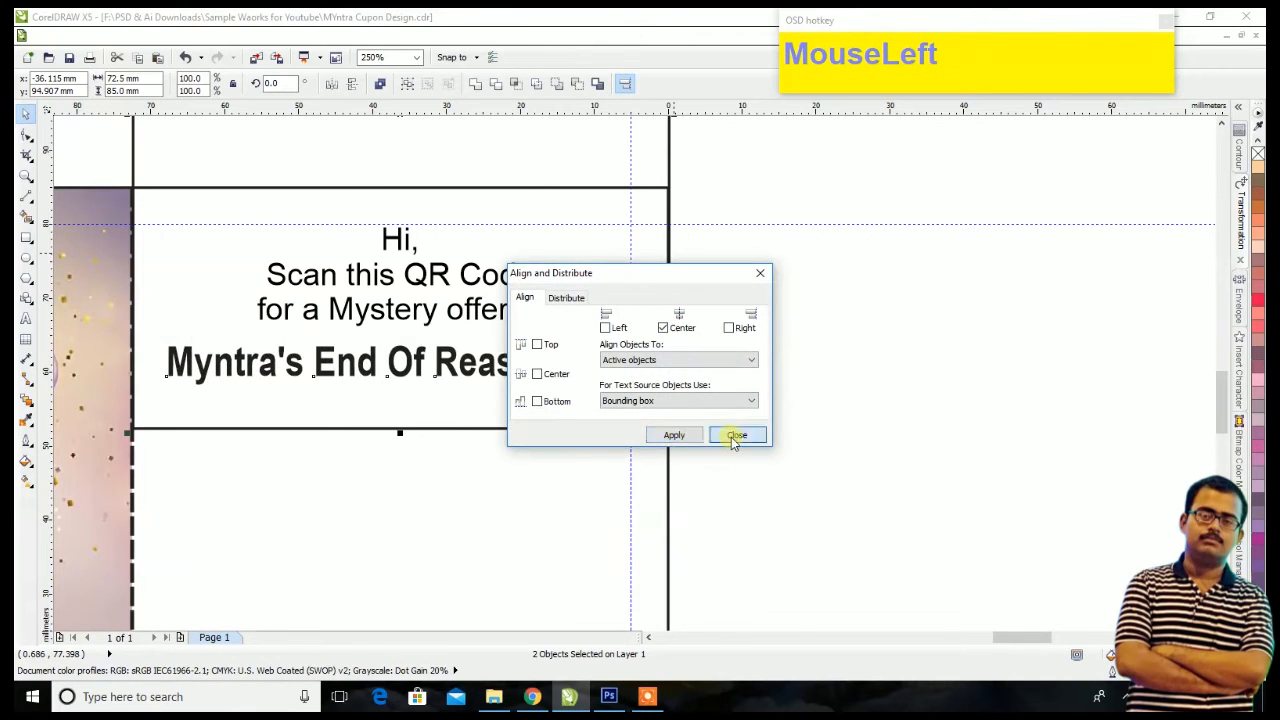
left_click(736, 435)
left_click(808, 457)
Step: Try a khaki fill colour on the "Myntra's End Of Reason Sale" line
scroll(831, 375, "down", 2)
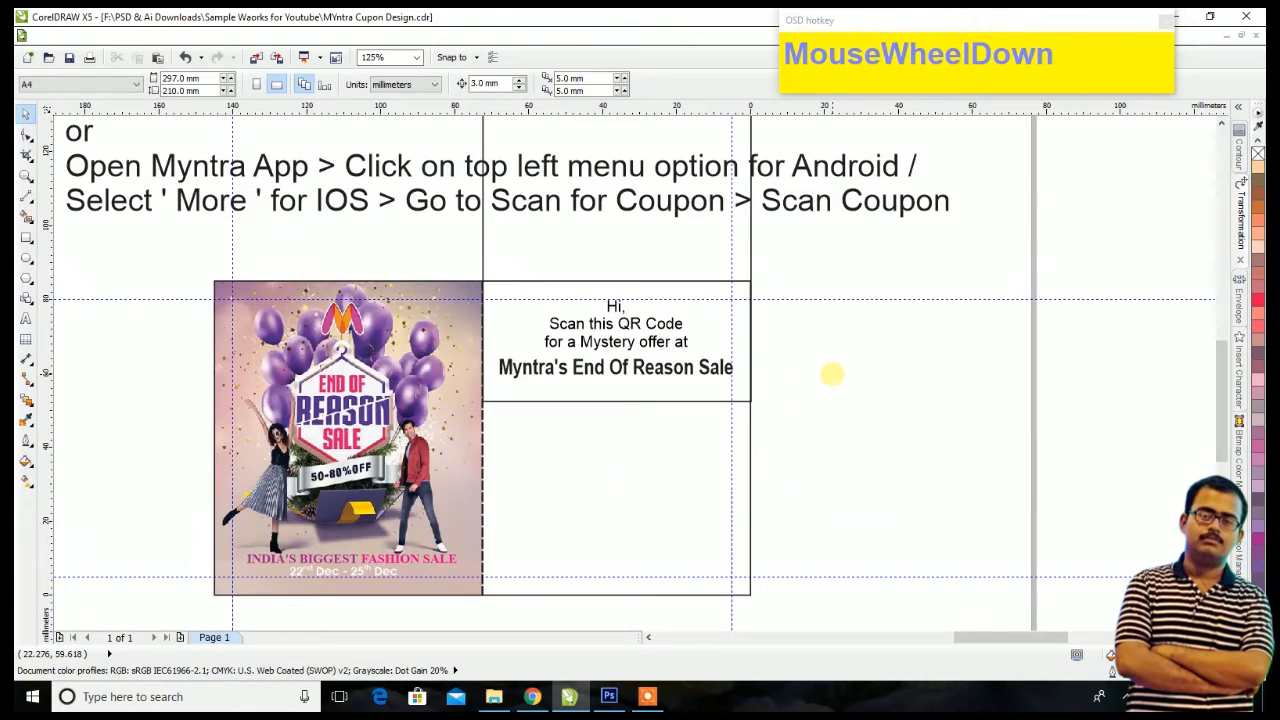
left_click(668, 368)
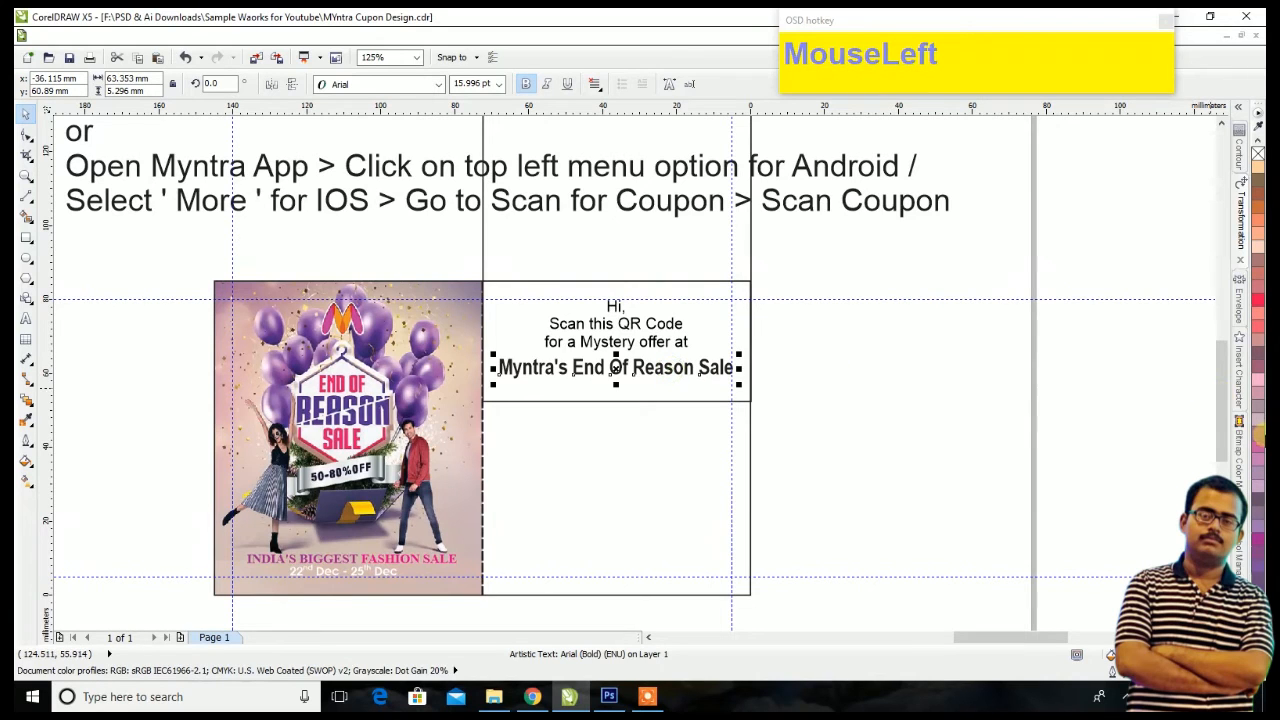
left_click(1258, 637)
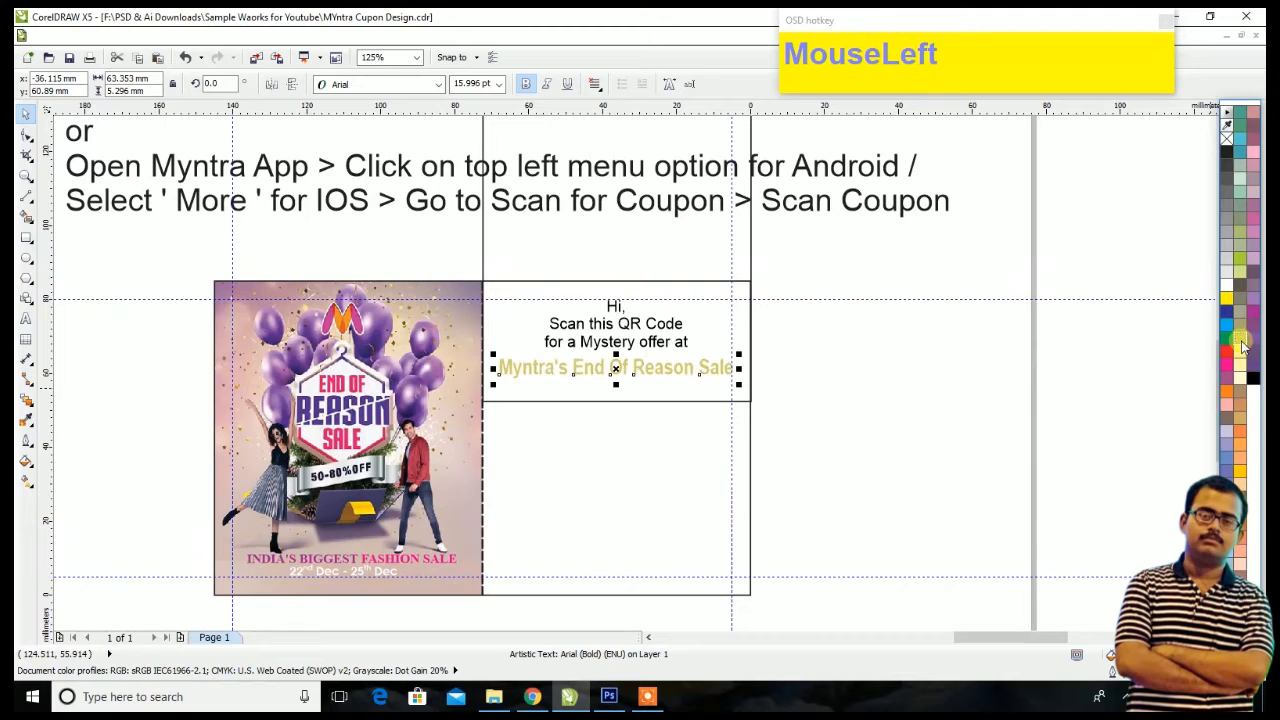
scroll(628, 359, "up", 3)
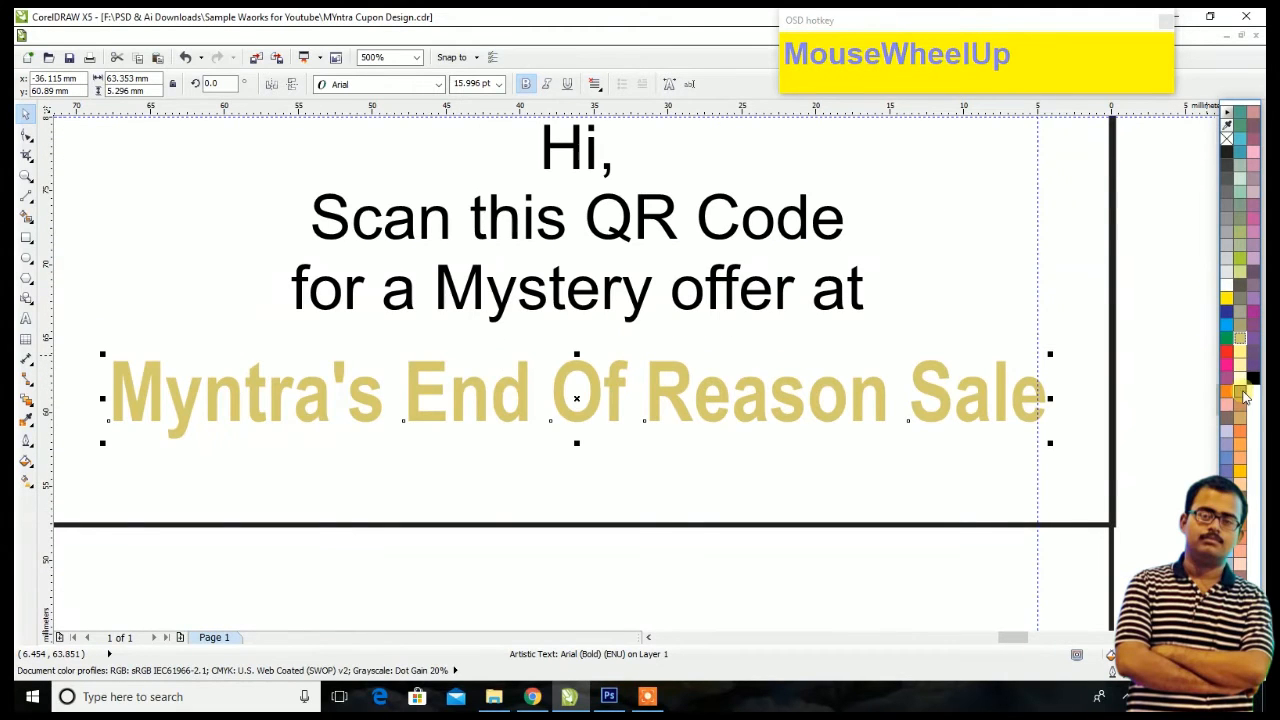
left_click(1242, 356)
left_click(1240, 329)
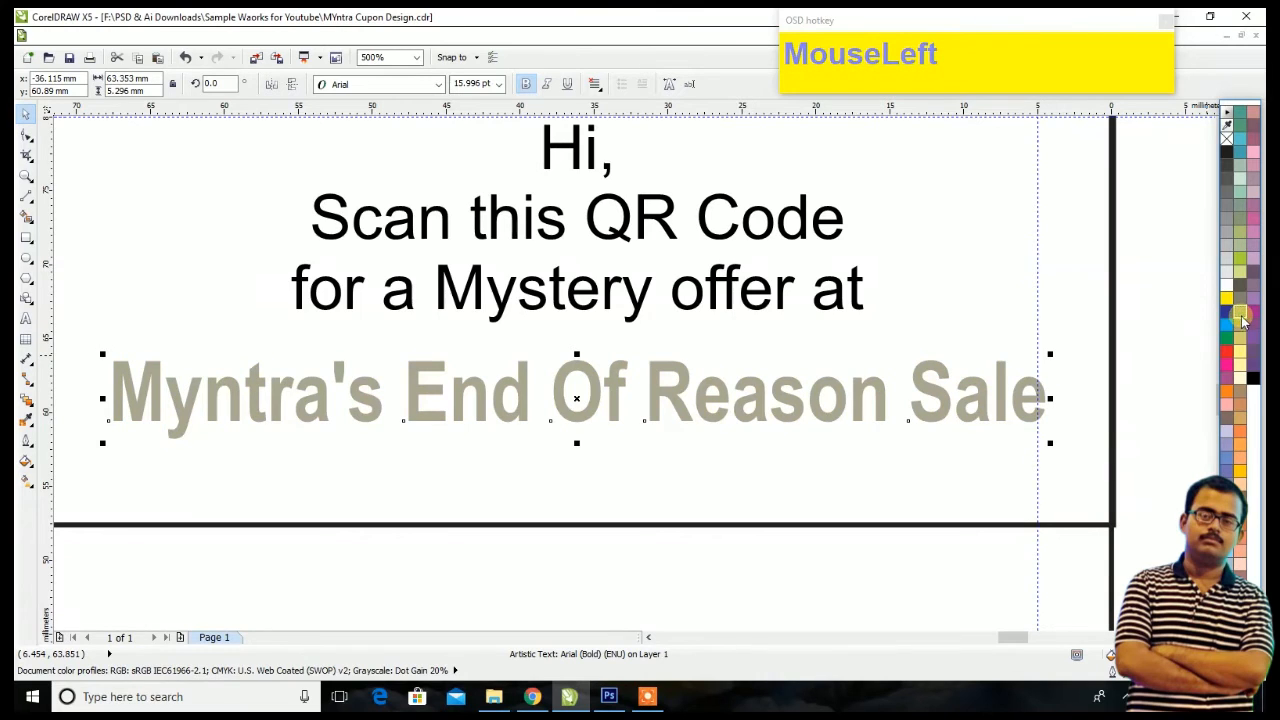
scroll(551, 446, "down", 2)
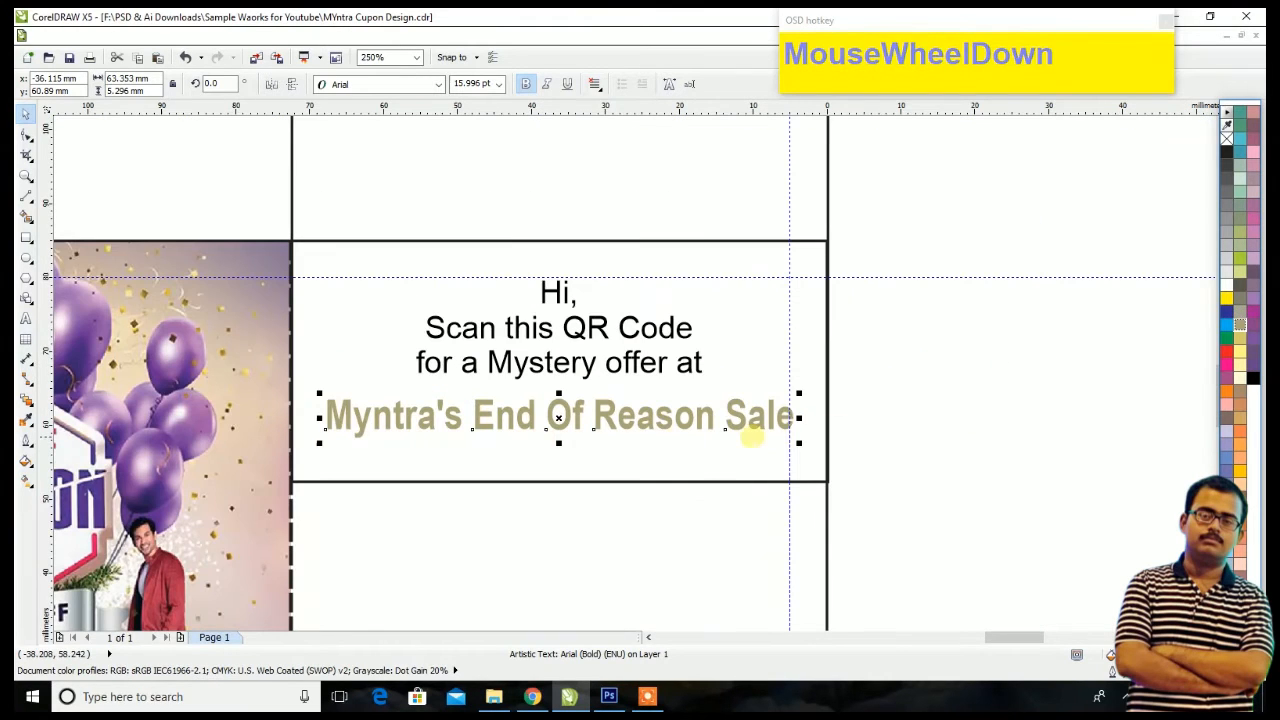
left_click(954, 405)
Step: Save the document, then place the QR code in the card's right half below the sale line, scaled to about 45.45 mm square
scroll(737, 417, "down", 5)
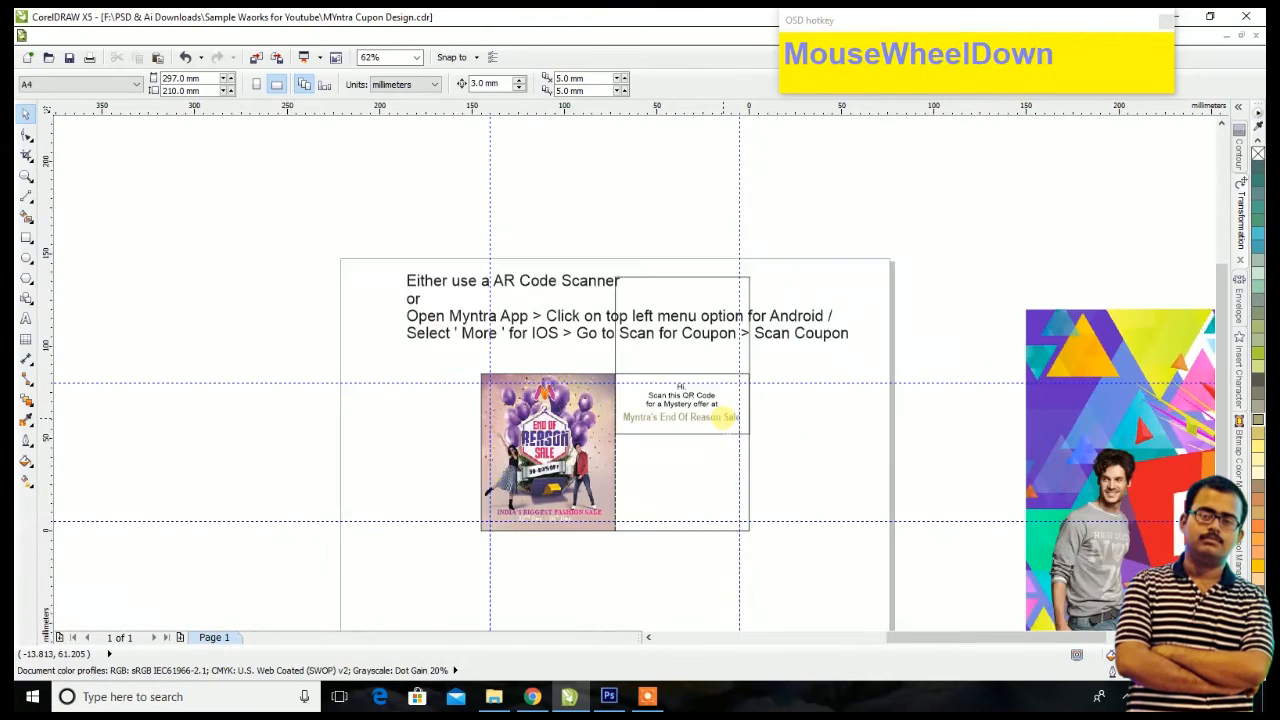
left_click(789, 437)
key("ctrl+s")
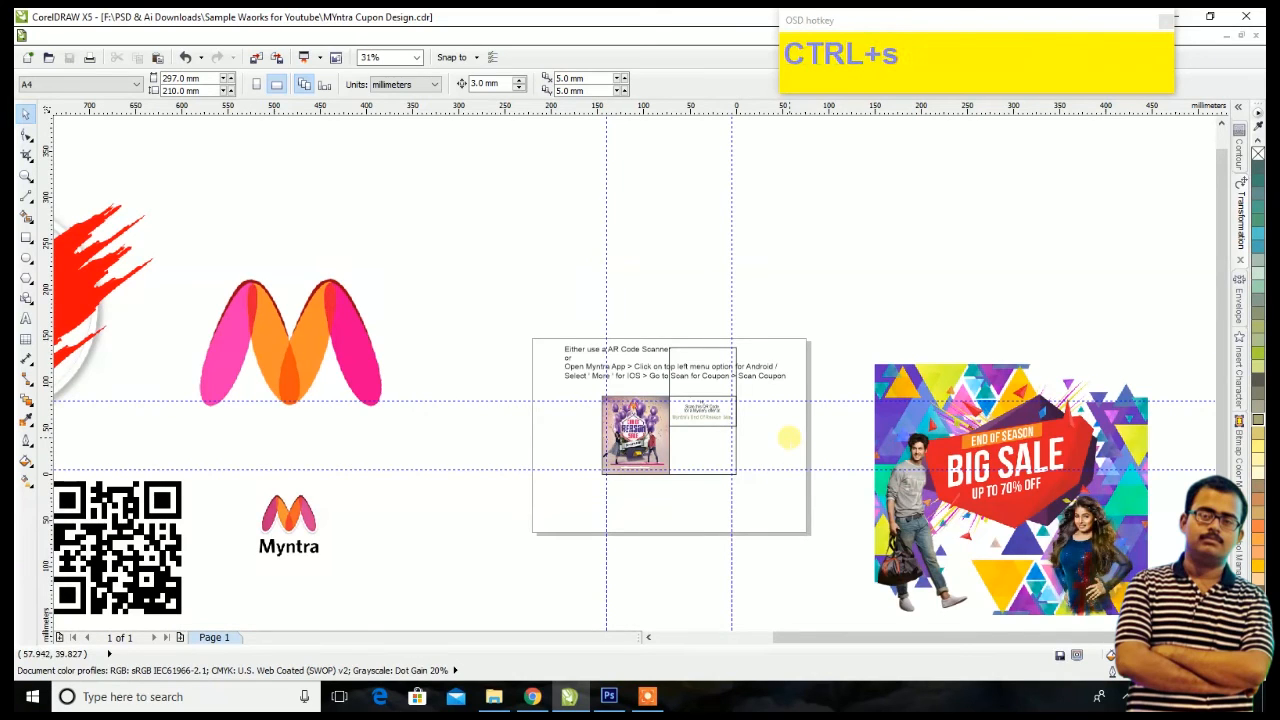
key("F7")
scroll(763, 460, "down", 5)
left_click_drag(158, 540, 745, 465)
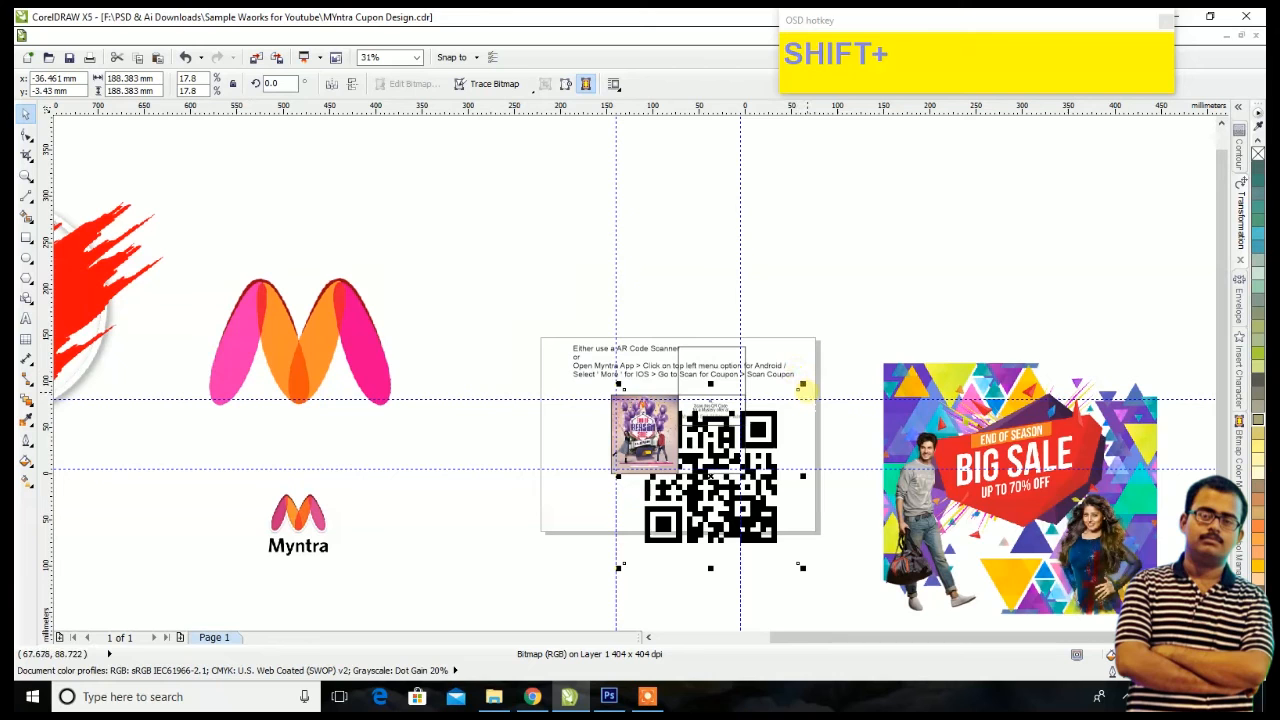
left_click_drag(802, 384, 716, 452)
scroll(748, 452, "up", 3)
left_click_drag(631, 448, 631, 447)
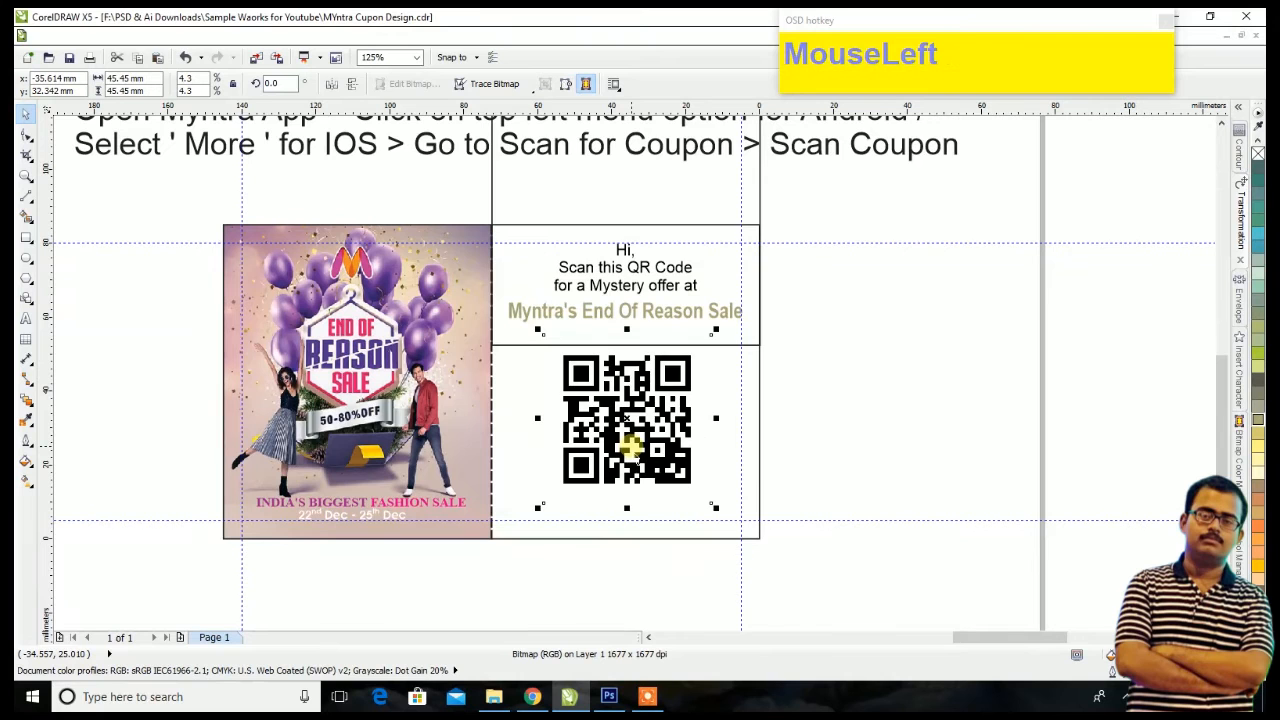
scroll(648, 335, "up", 2)
left_click_drag(690, 500, 690, 437)
key("ctrl+z")
left_click(710, 438)
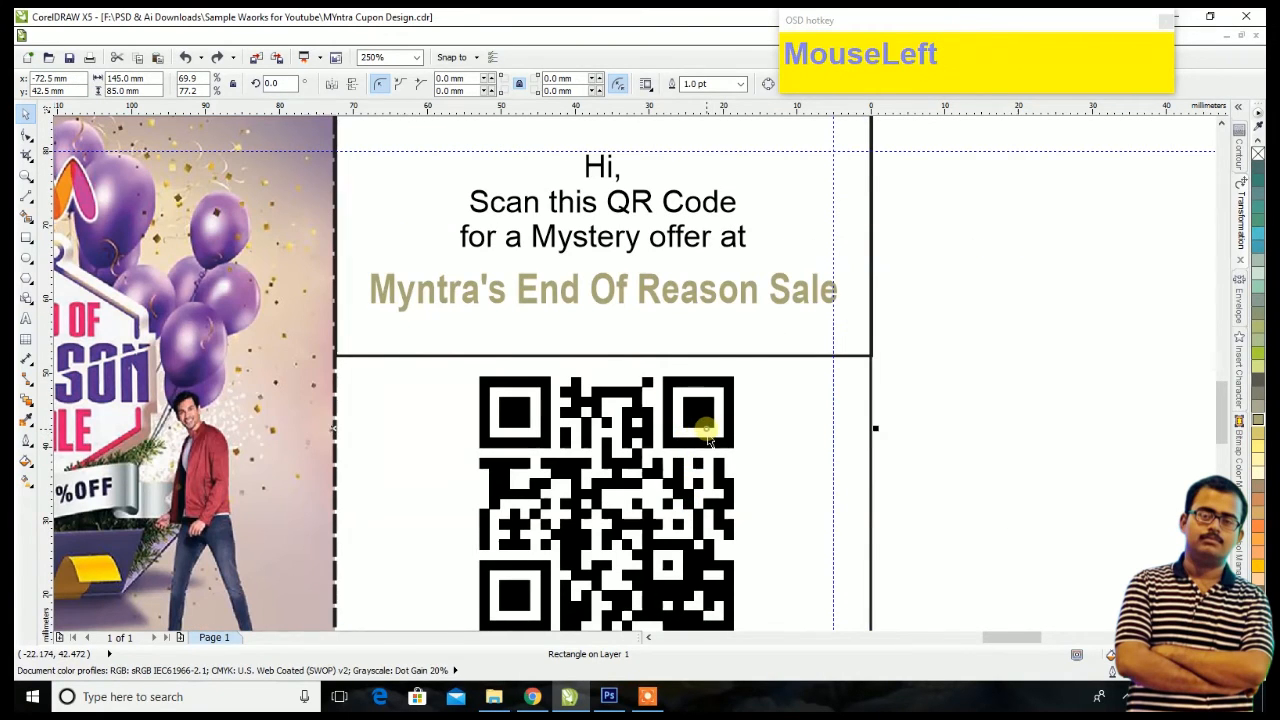
scroll(708, 438, "down", 4)
left_click_drag(816, 378, 631, 498)
left_click_drag(697, 456, 820, 452)
key("ctrl+z")
Step: Move the QR code beside the card and trim its white margins with the Shape tool to about 35.9 x 36.1 mm
left_click_drag(806, 554, 794, 443)
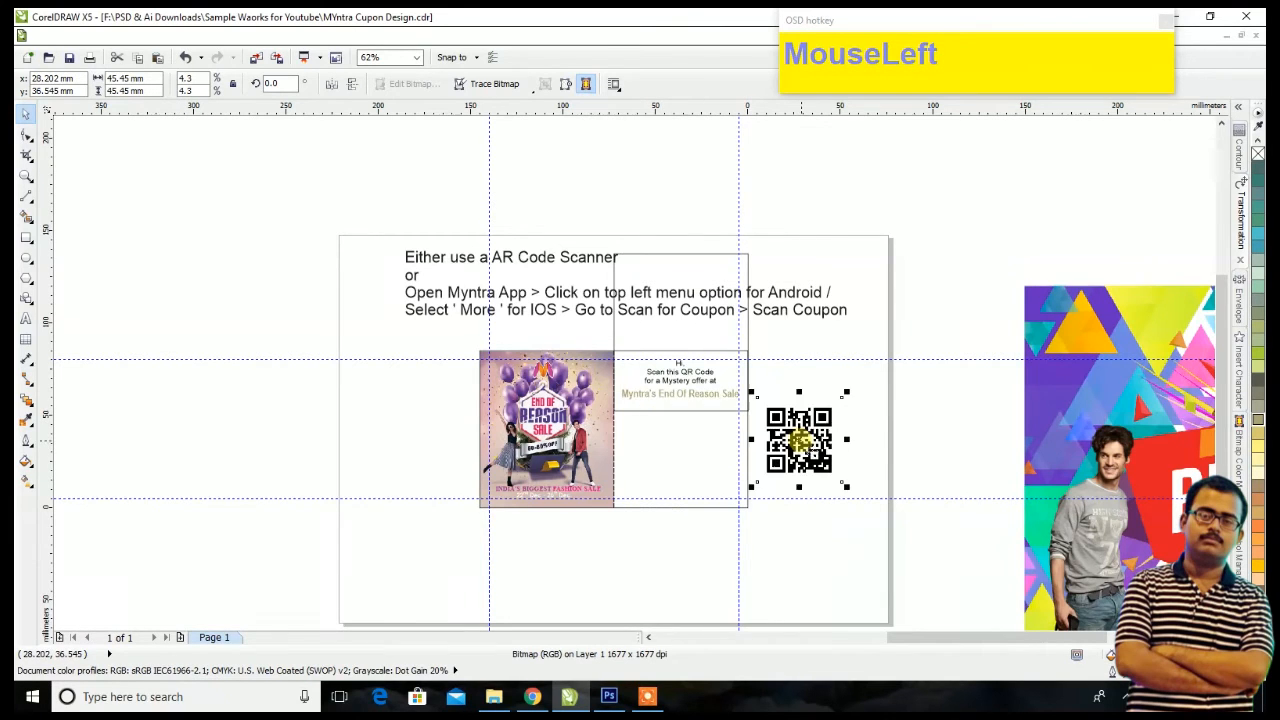
scroll(851, 449, "up", 4)
left_click(26, 134)
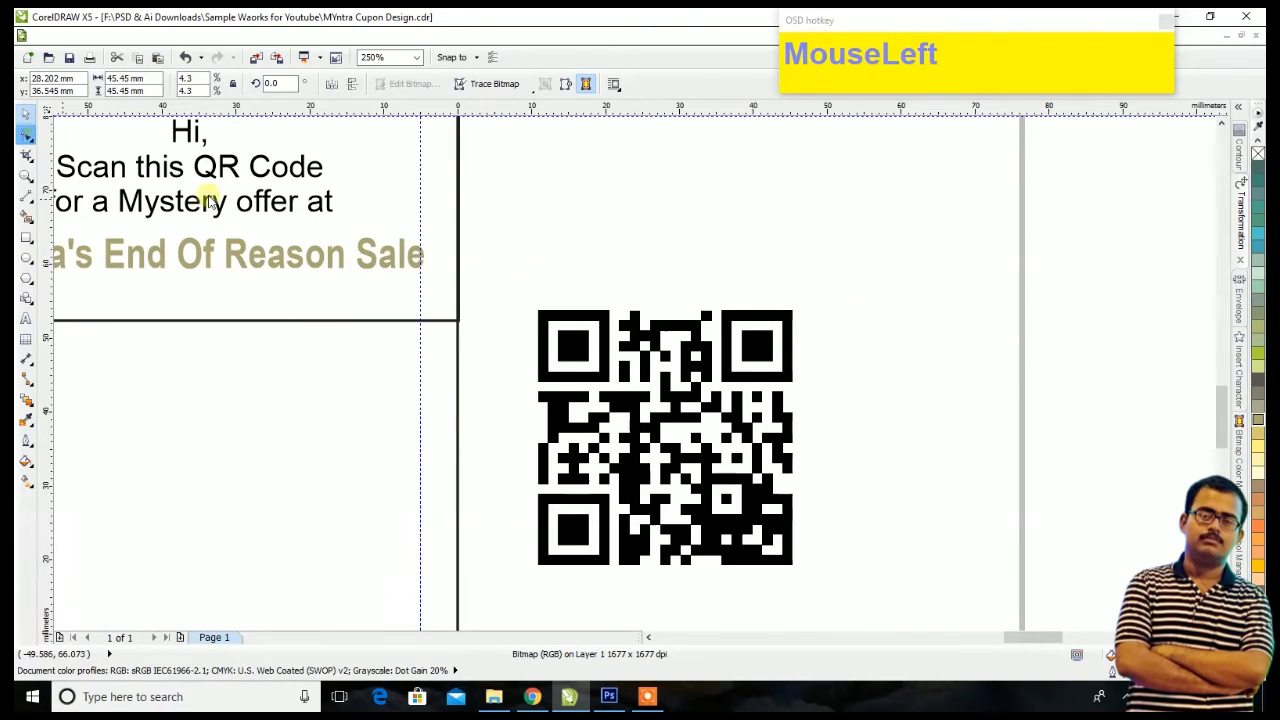
left_click_drag(479, 244, 833, 304)
left_click_drag(941, 237, 795, 604)
left_click_drag(905, 562, 497, 519)
left_click_drag(523, 217, 478, 573)
left_click_drag(497, 521, 531, 520)
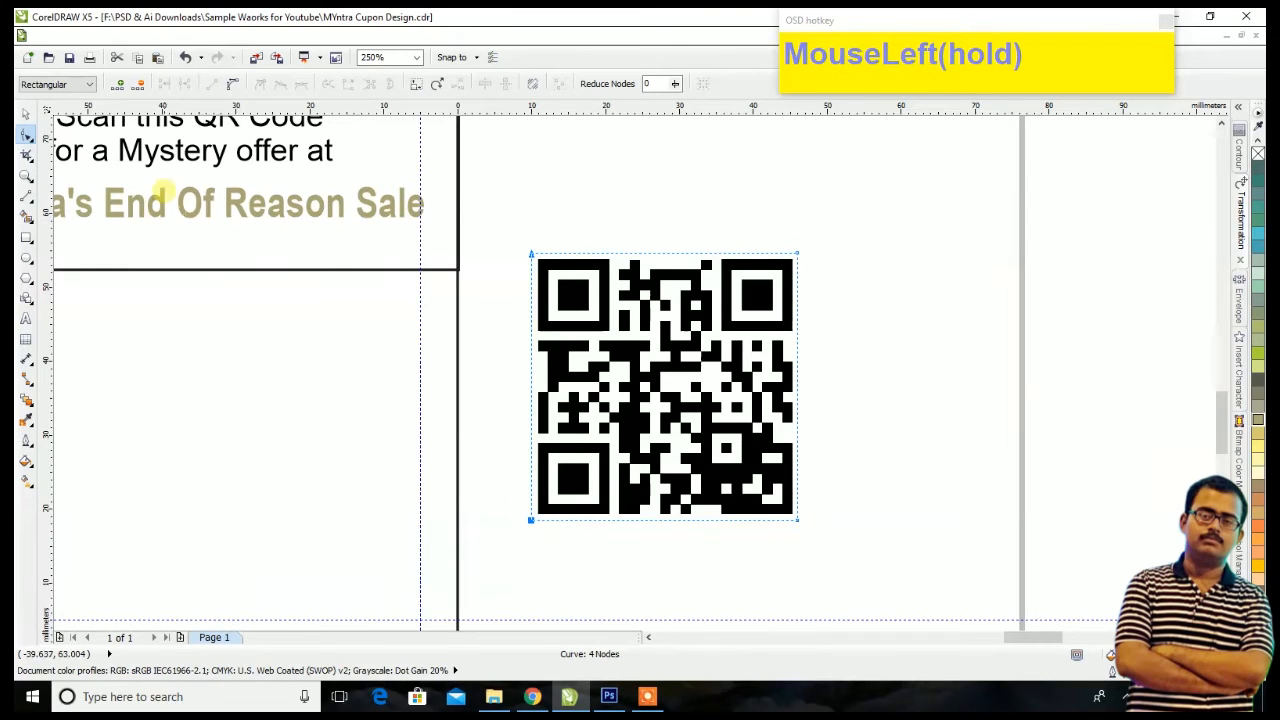
left_click(28, 125)
Step: Move the trimmed QR code below the sale line on the card and center it horizontally on the upper 72.5 mm wide rectangle
scroll(563, 371, "down", 3)
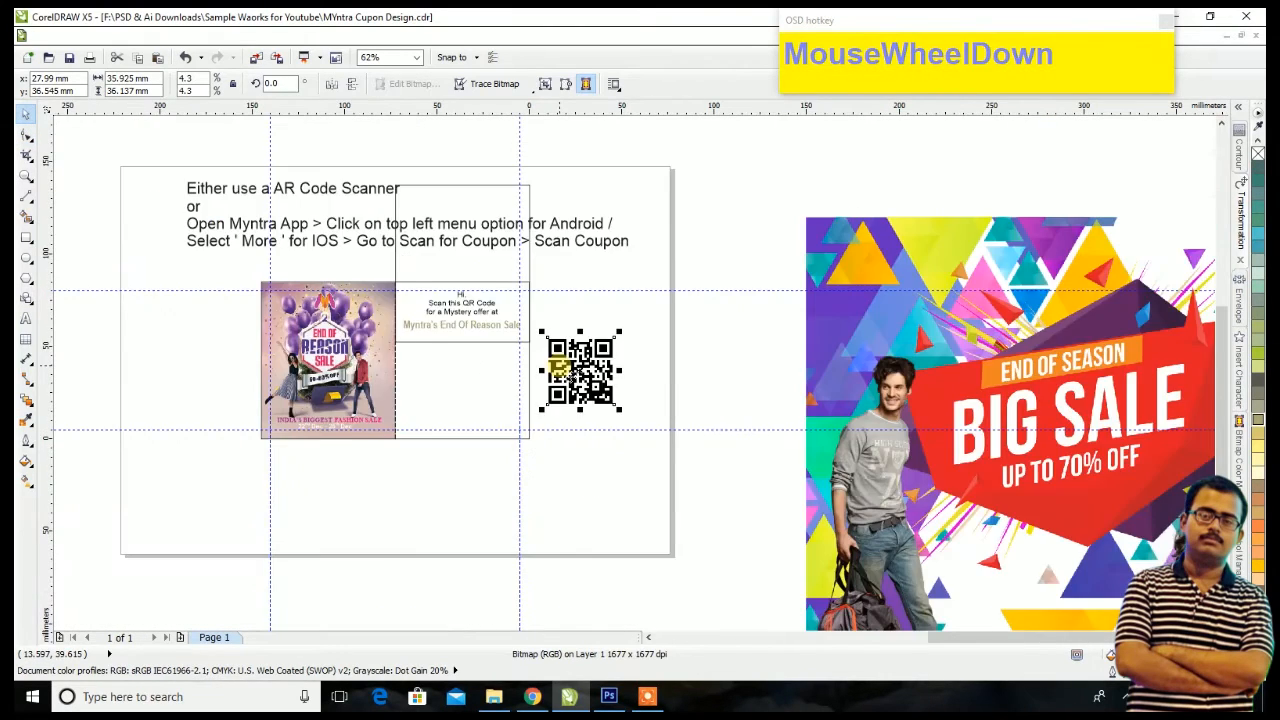
key("F7")
left_click_drag(705, 372, 484, 364)
left_click(563, 193, "shift")
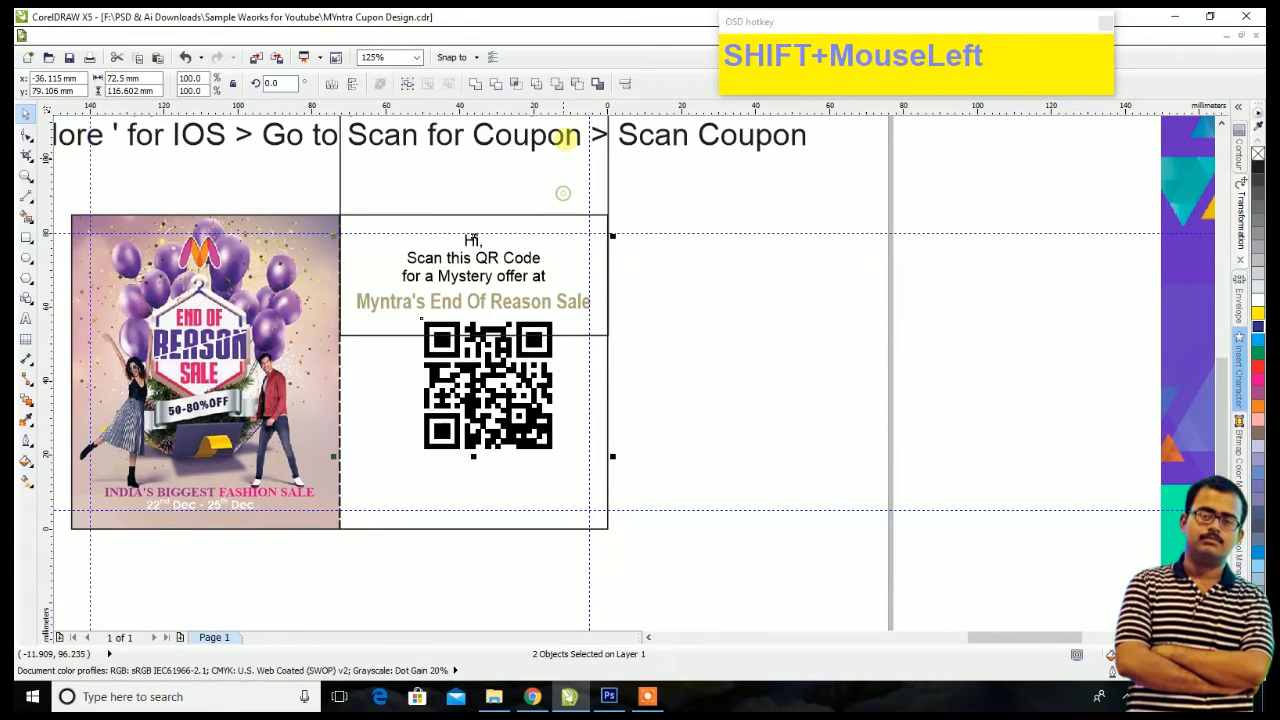
left_click(625, 84)
left_click(672, 329)
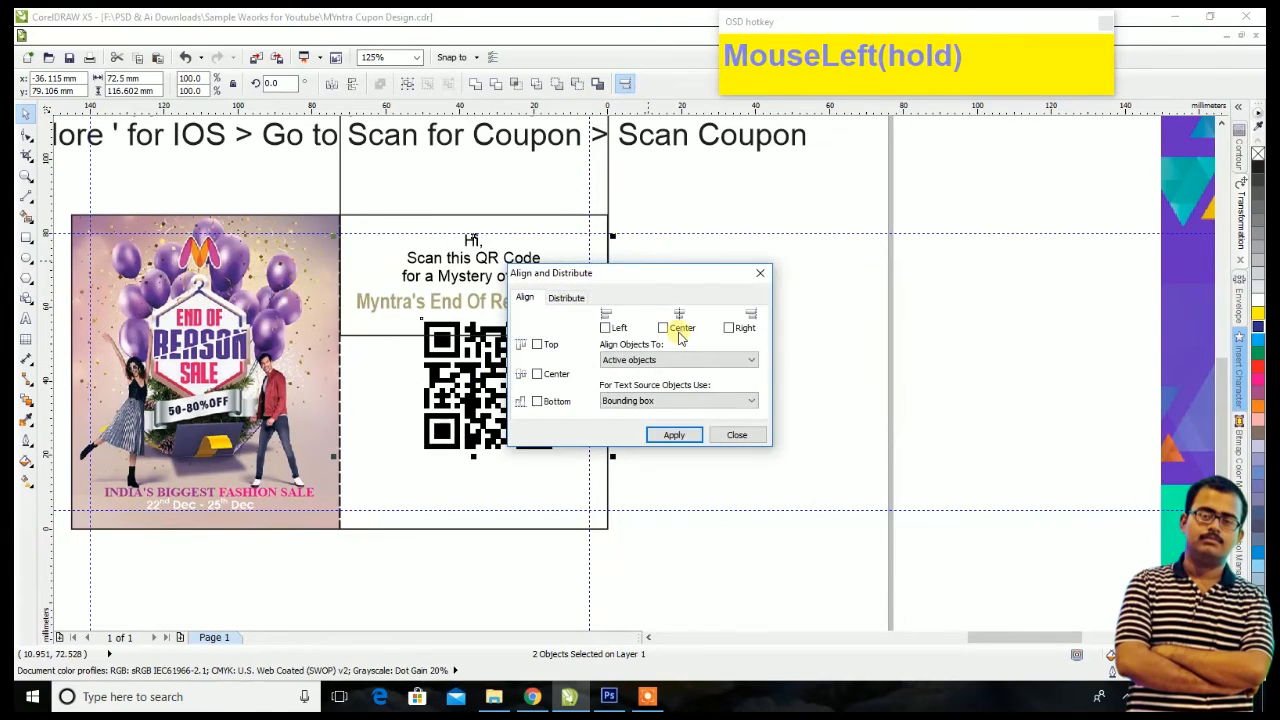
left_click(676, 435)
left_click(737, 435)
Step: Move the "Either use a AR Code Scanner" line below the QR code and change "AR" to "QR"
scroll(573, 351, "down", 2)
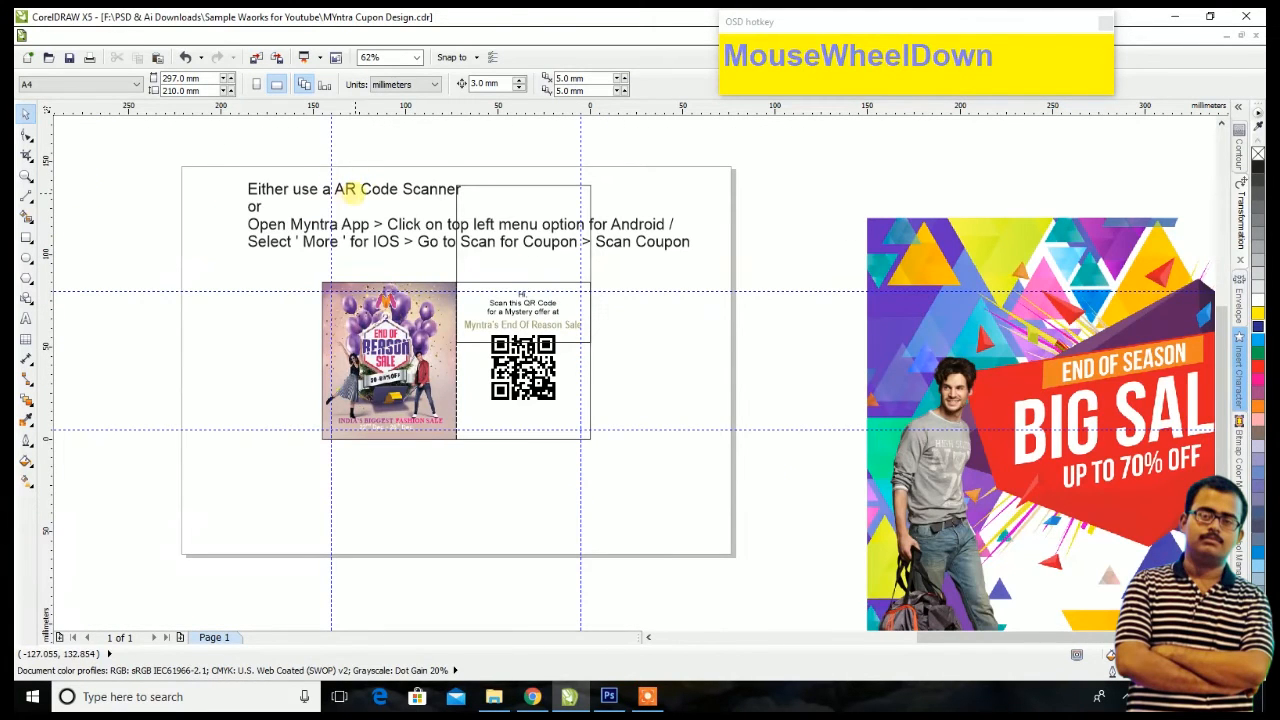
left_click_drag(375, 195, 540, 430)
scroll(540, 430, "up", 4)
scroll(540, 430, "up", 3)
left_click(26, 317)
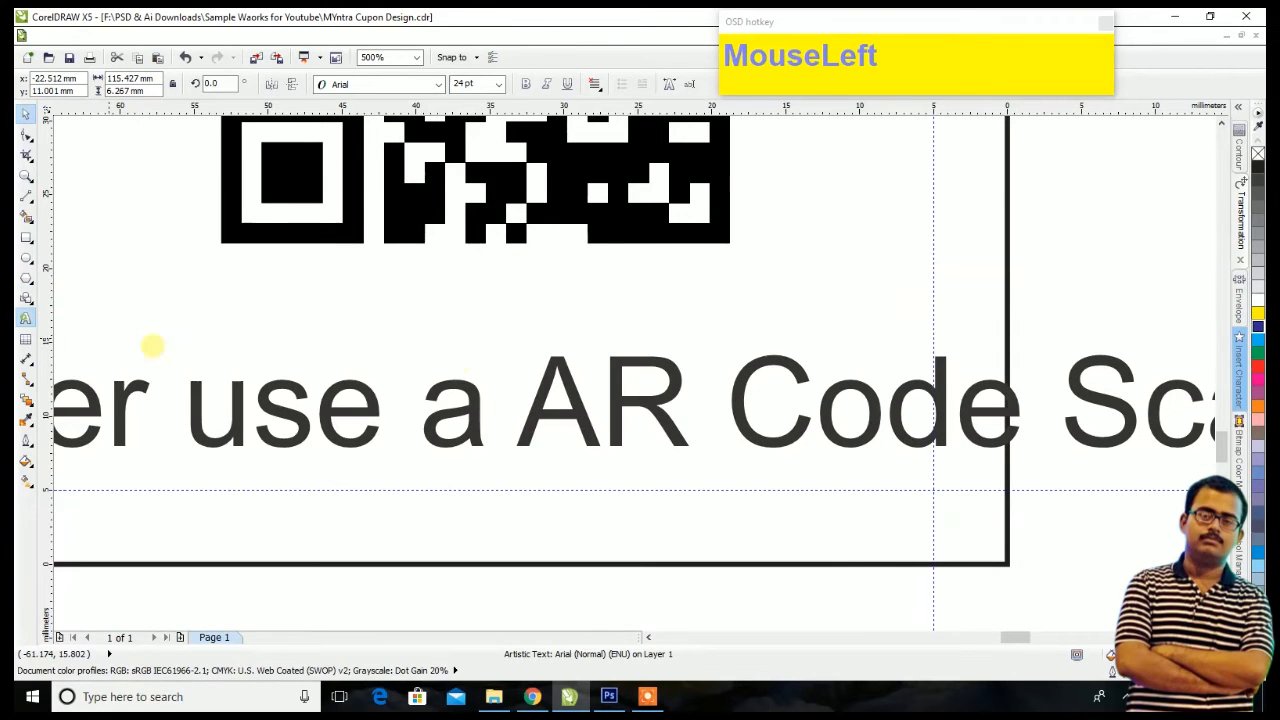
left_click_drag(543, 374, 549, 402)
type("Q")
scroll(549, 402, "down", 2)
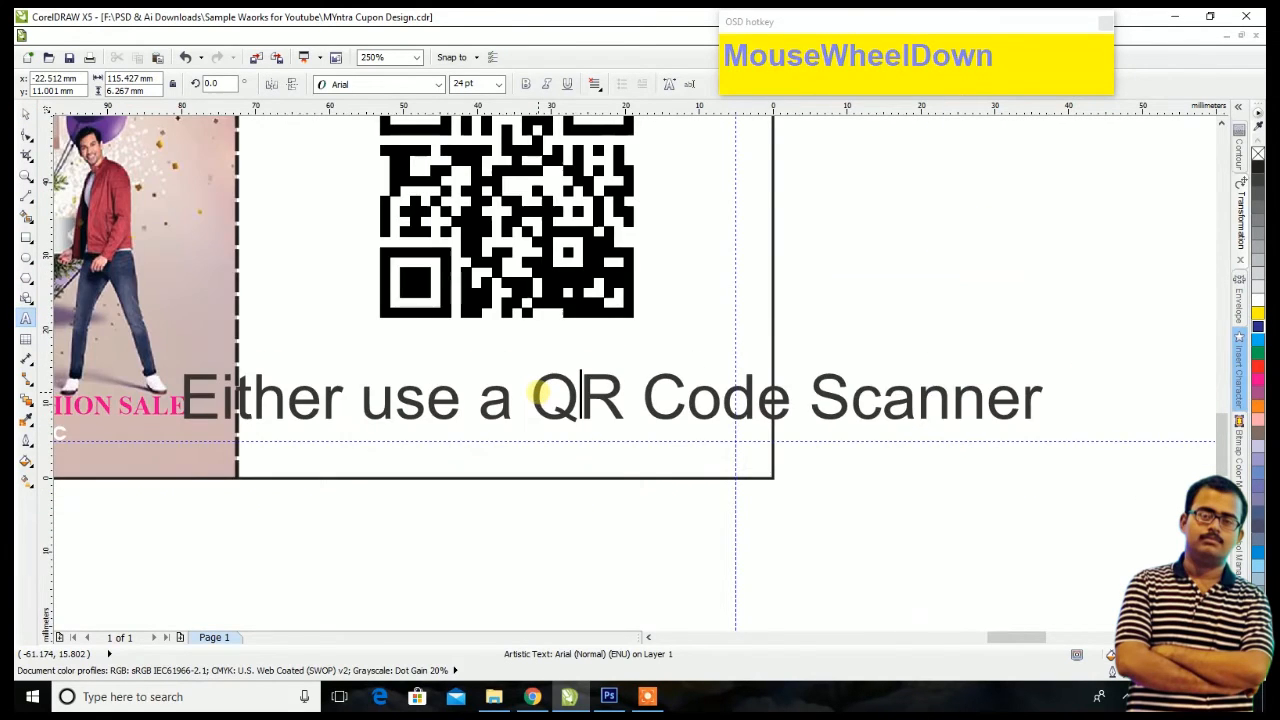
left_click(28, 118)
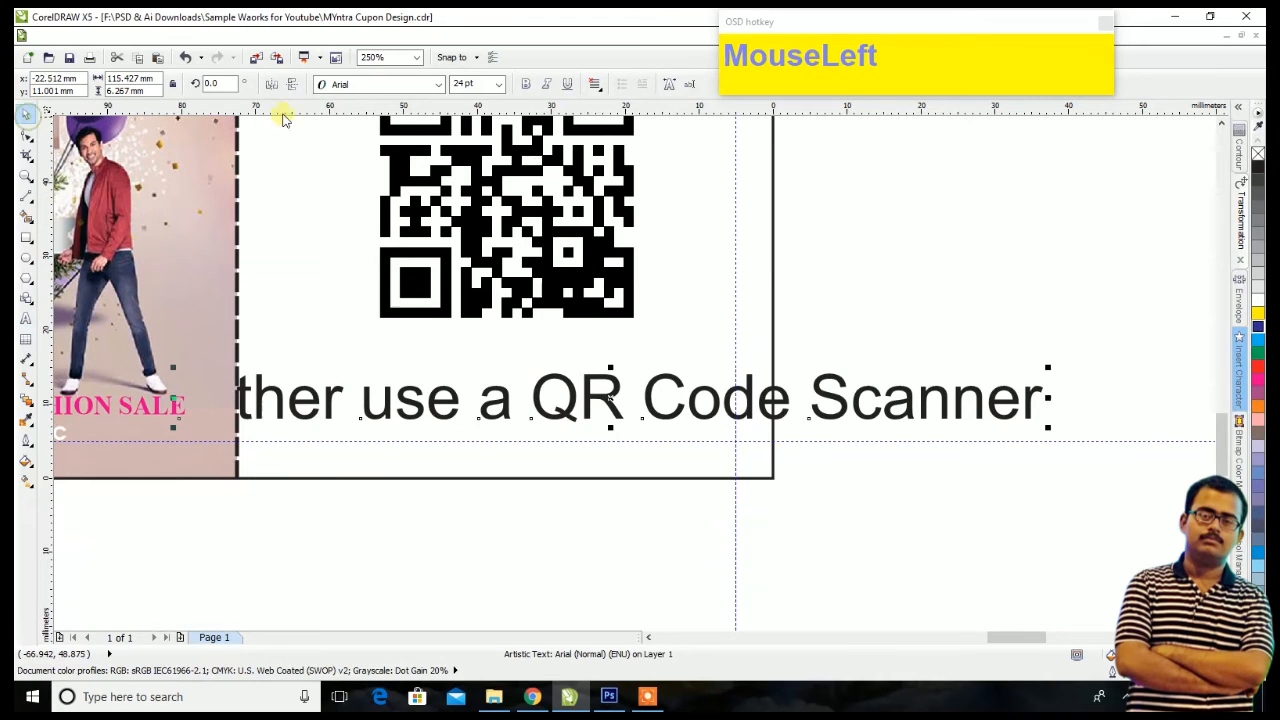
Step: Set the "Either use a QR Code Scanner" line to Arial Narrow 8 pt and place it just beneath the QR code
left_click(438, 84)
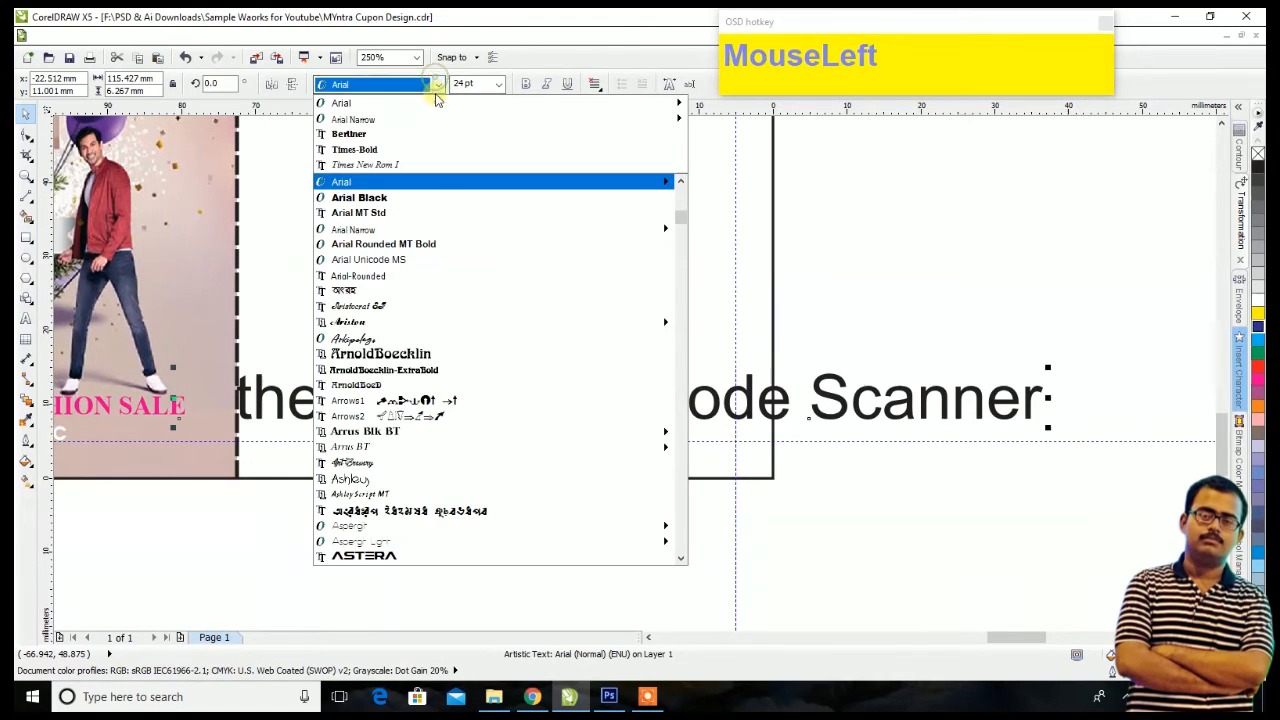
left_click(423, 117)
scroll(360, 84, "down", 1)
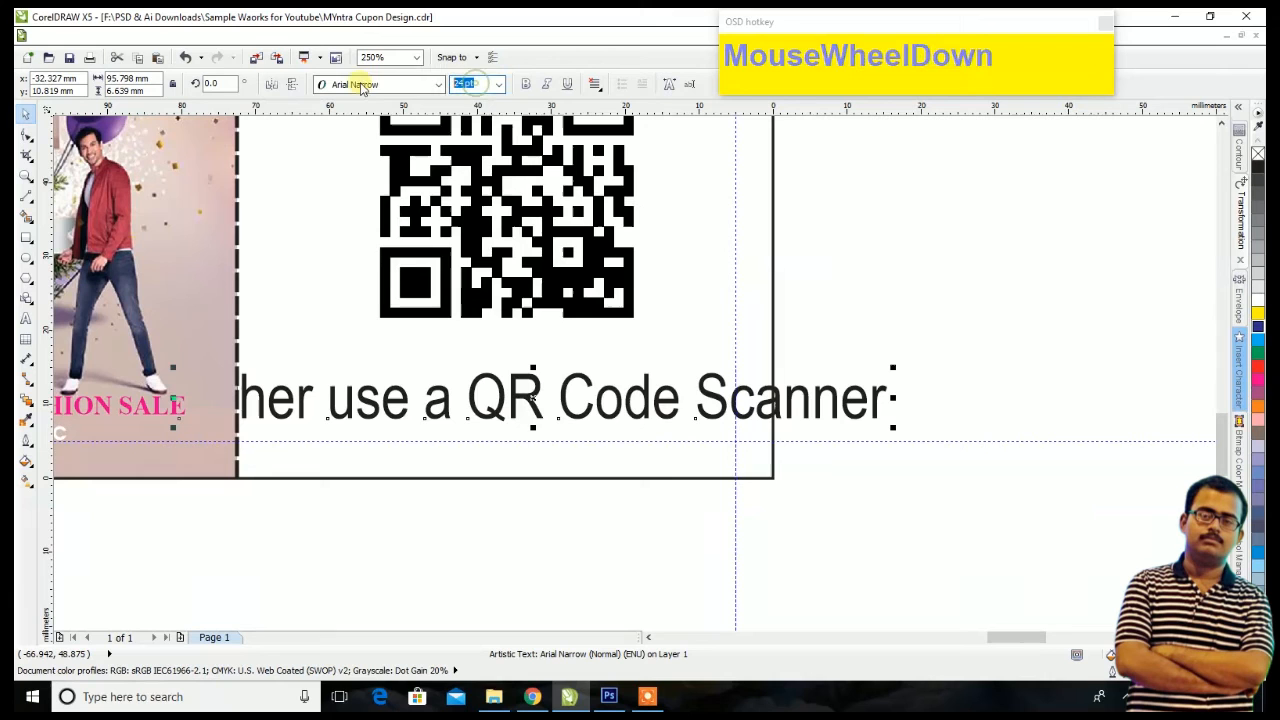
type("8")
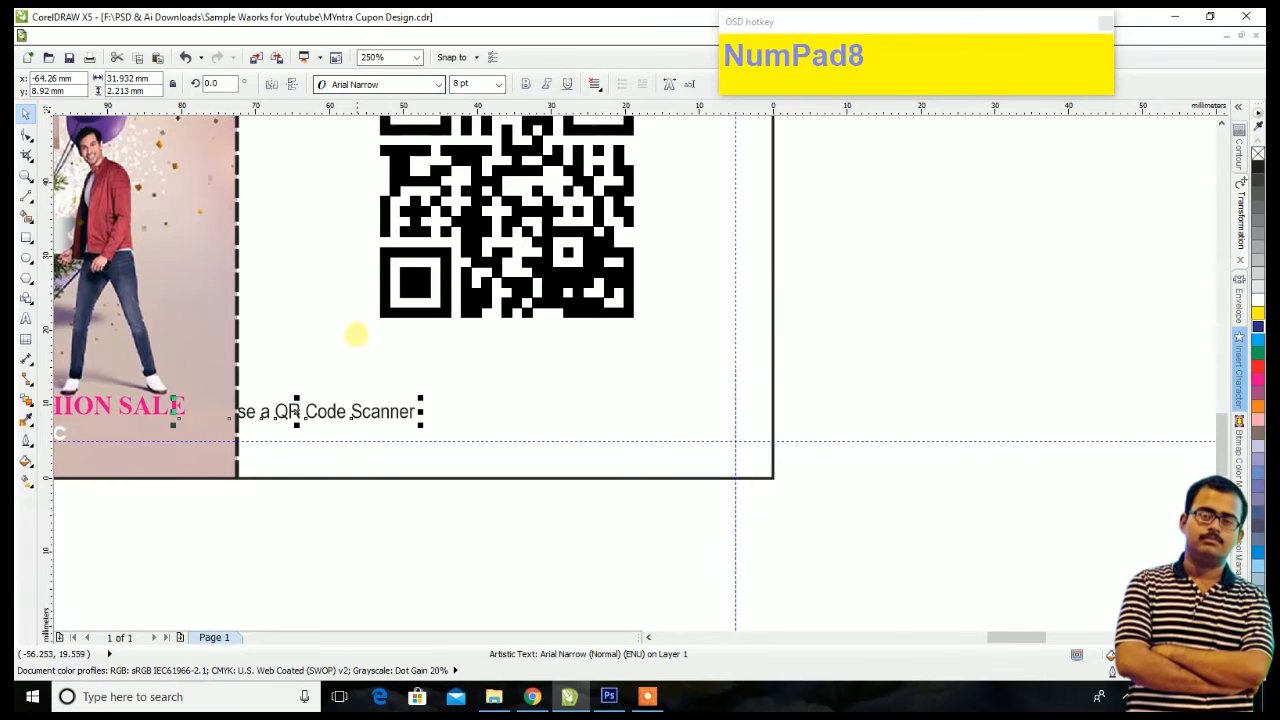
left_click_drag(358, 405, 578, 352)
Step: Slightly compress the three-line "Scan this QR Code" text vertically from its lower edge
scroll(557, 323, "down", 2)
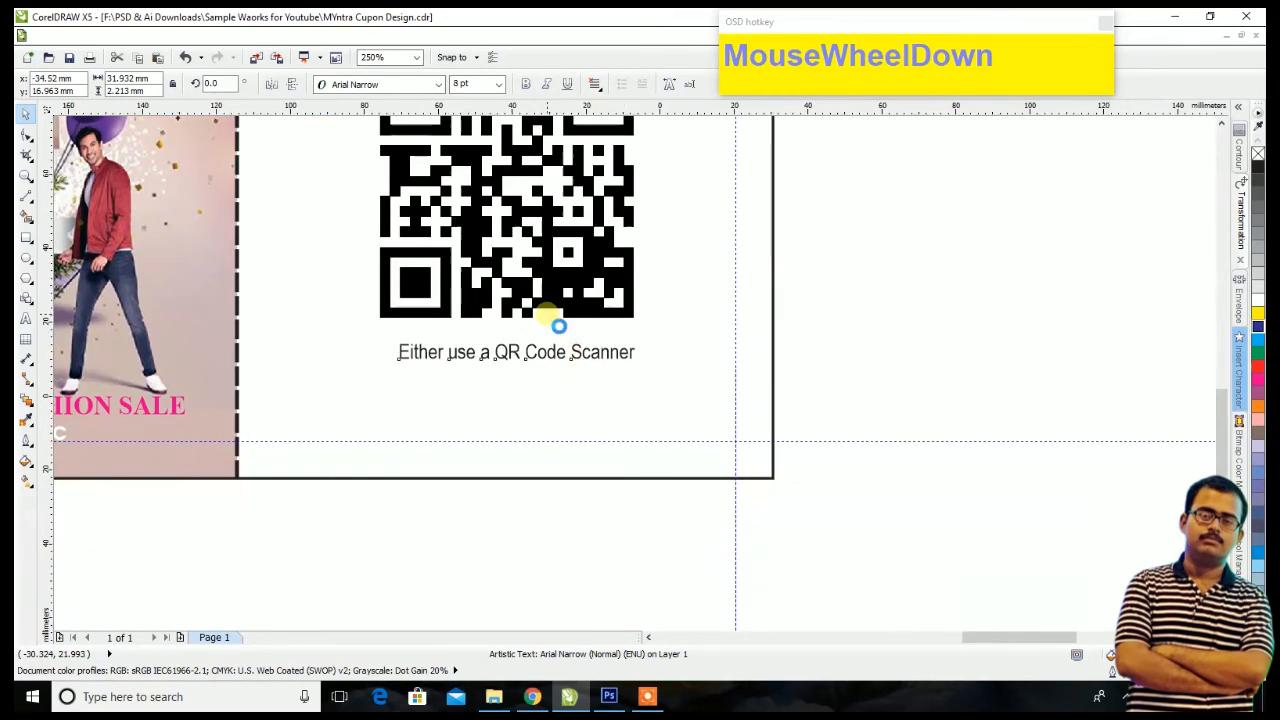
left_click(563, 263)
scroll(565, 262, "down", 1)
scroll(563, 197, "up", 3)
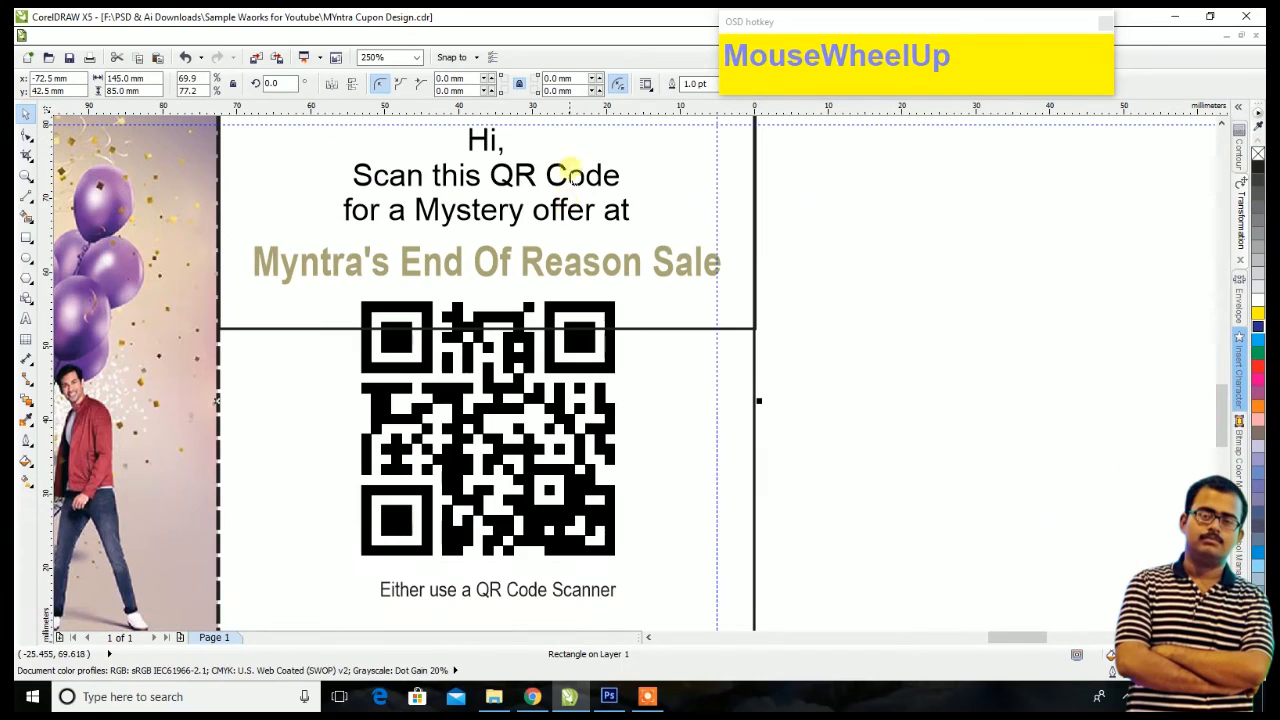
left_click(551, 212)
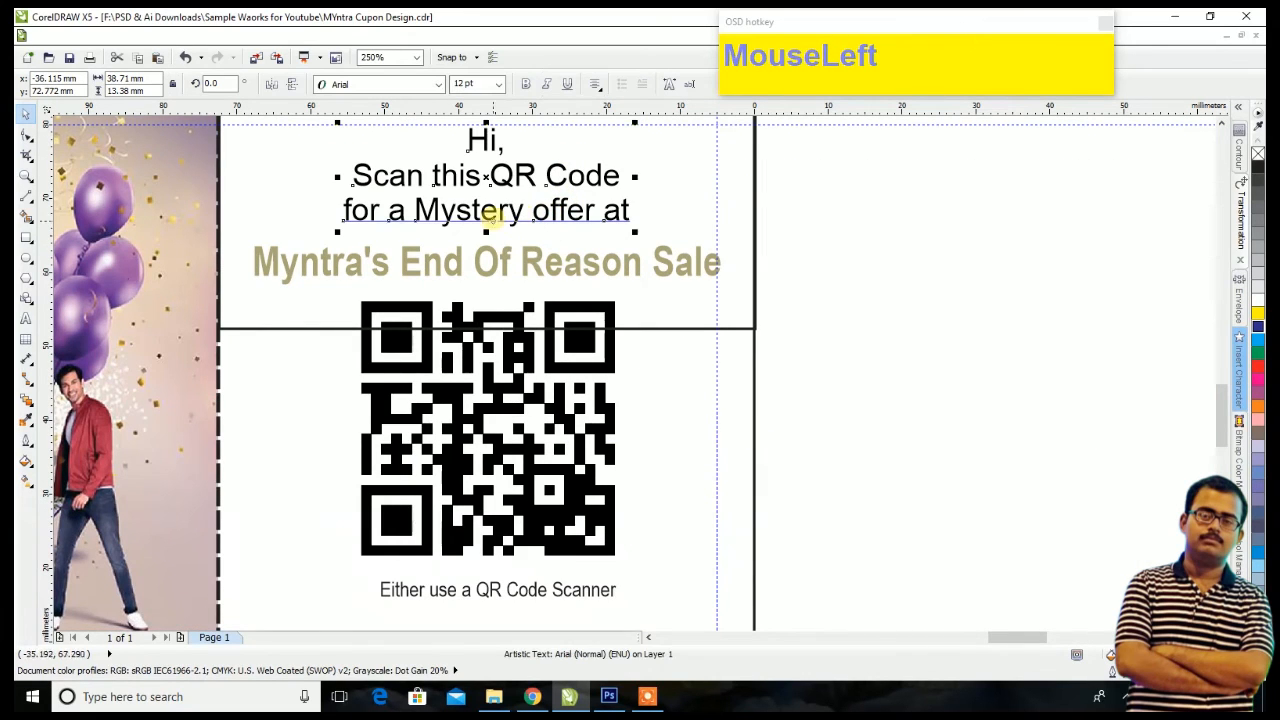
mouse_move(484, 233)
left_mouse_down()
mouse_move(485, 214)
mouse_move(485, 226)
left_mouse_up()
Step: Move the "Myntra's End Of Reason Sale" line slightly closer to the text above it and fill it with pink
left_click(486, 251)
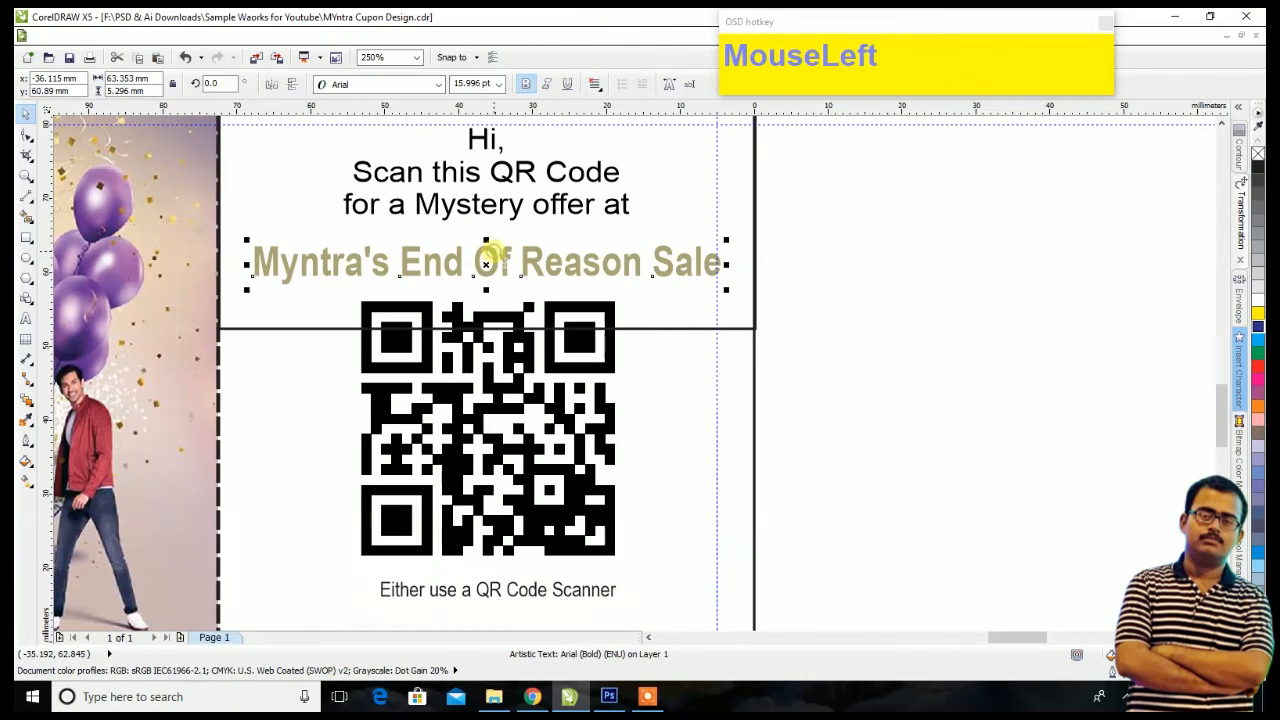
key("ctrl+Up")
scroll(657, 252, "down", 5)
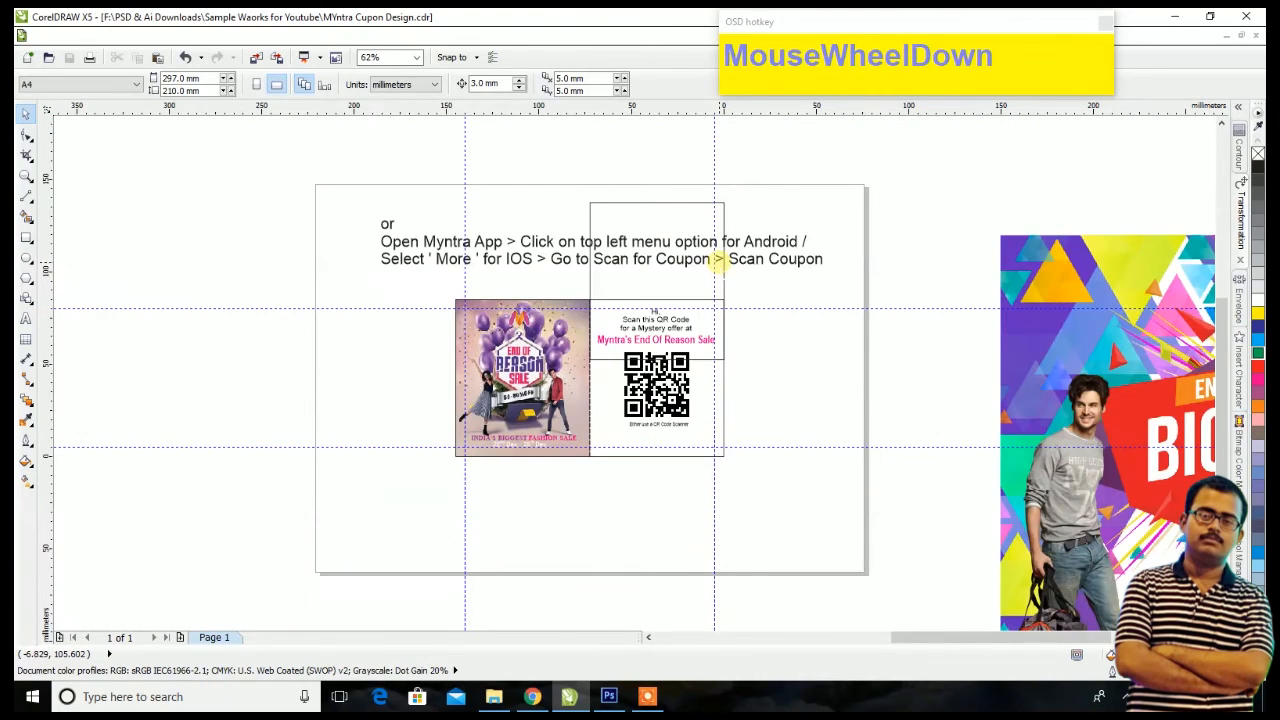
Step: Cut the "Open Myntra App" line and paste it as the first line of the "Select ' More ' for IOS" text object
scroll(630, 280, "up", 3)
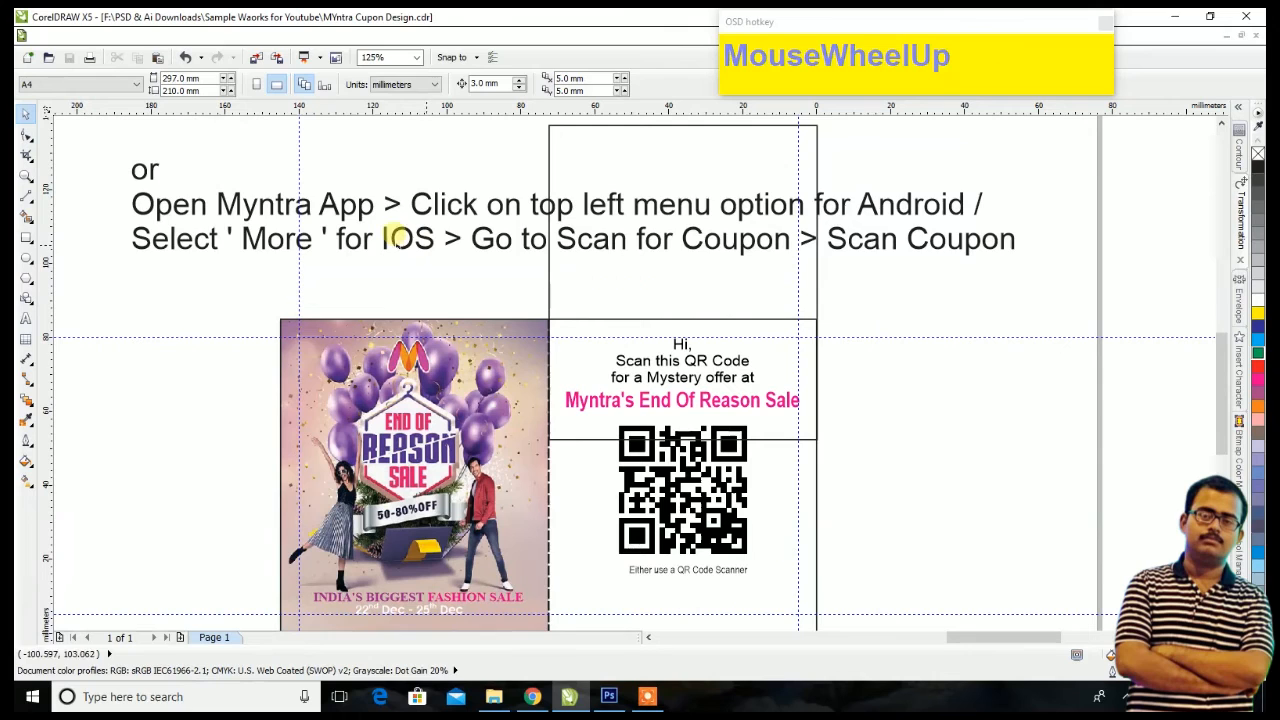
left_click(145, 170)
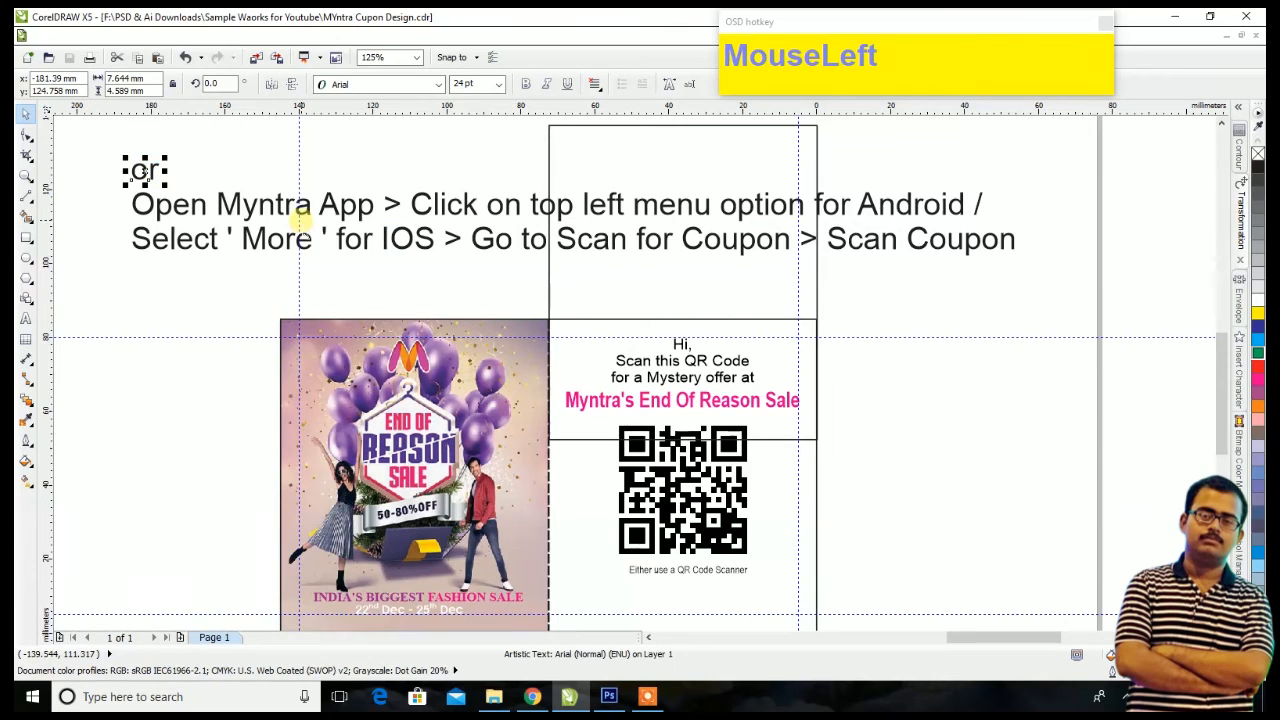
left_click(325, 207)
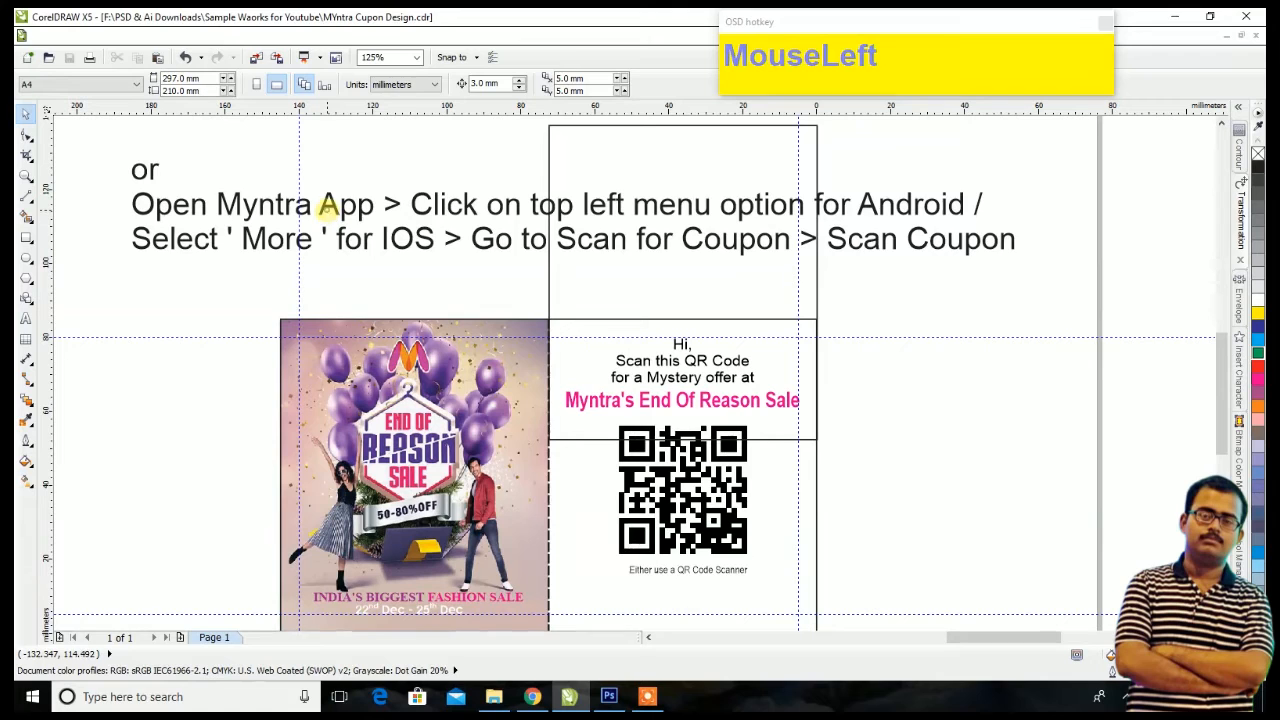
left_click(328, 206)
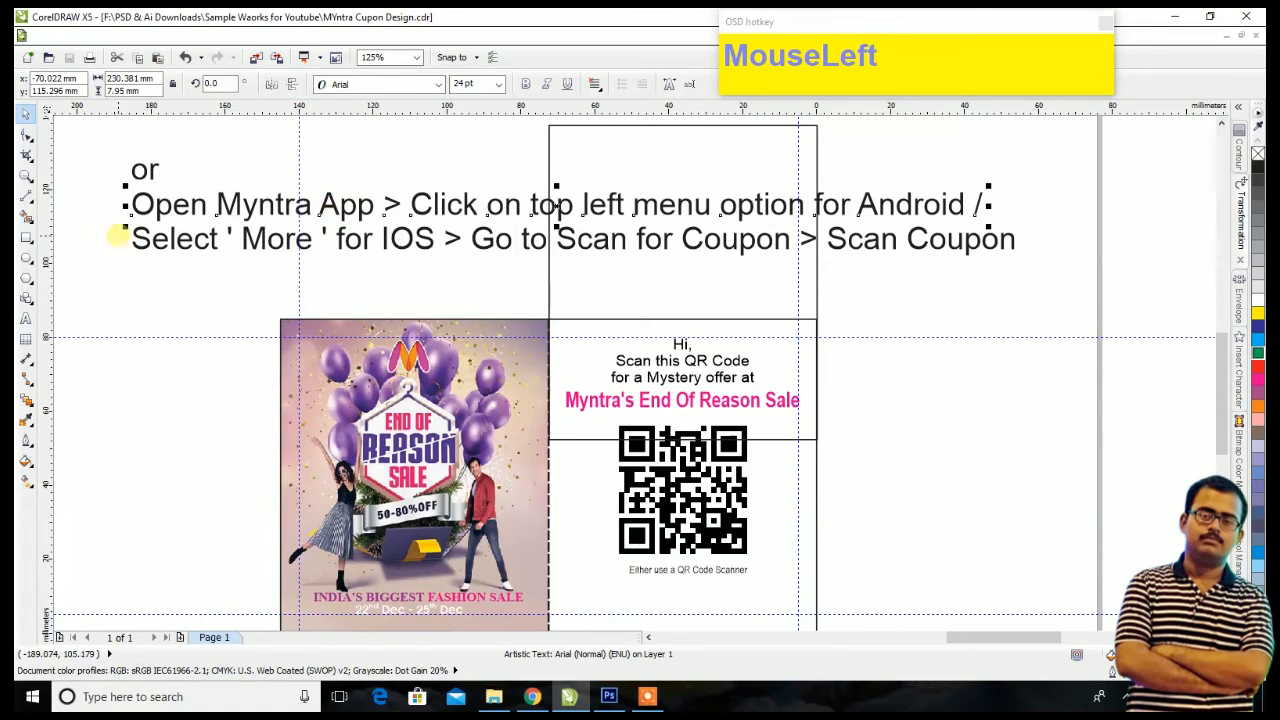
left_click(25, 320)
key("ctrl+a")
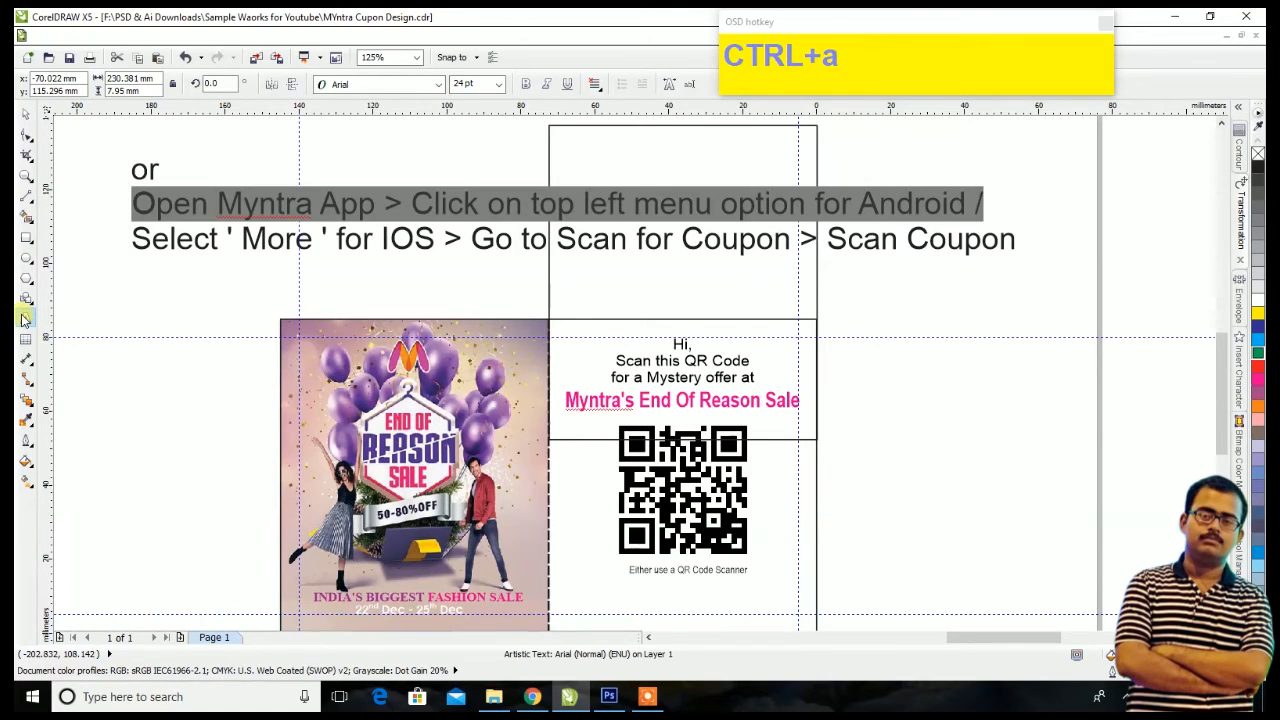
key("ctrl+x")
left_click(139, 256)
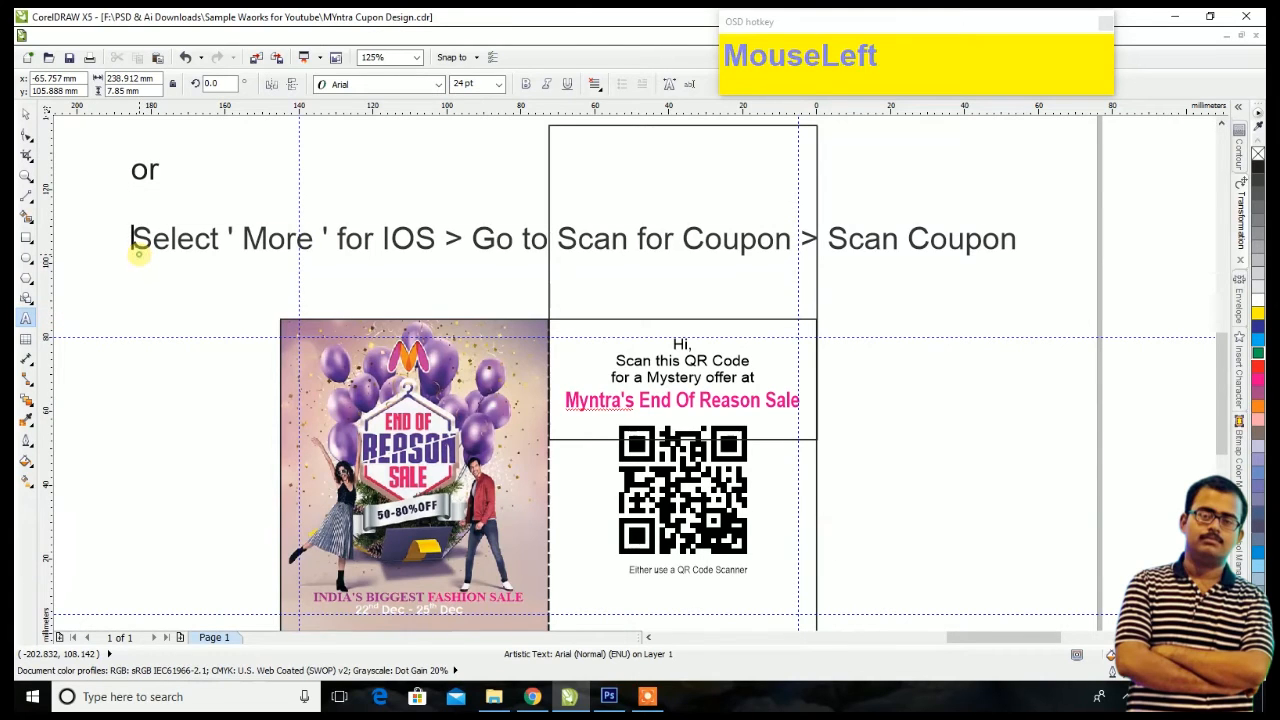
key("ctrl+v")
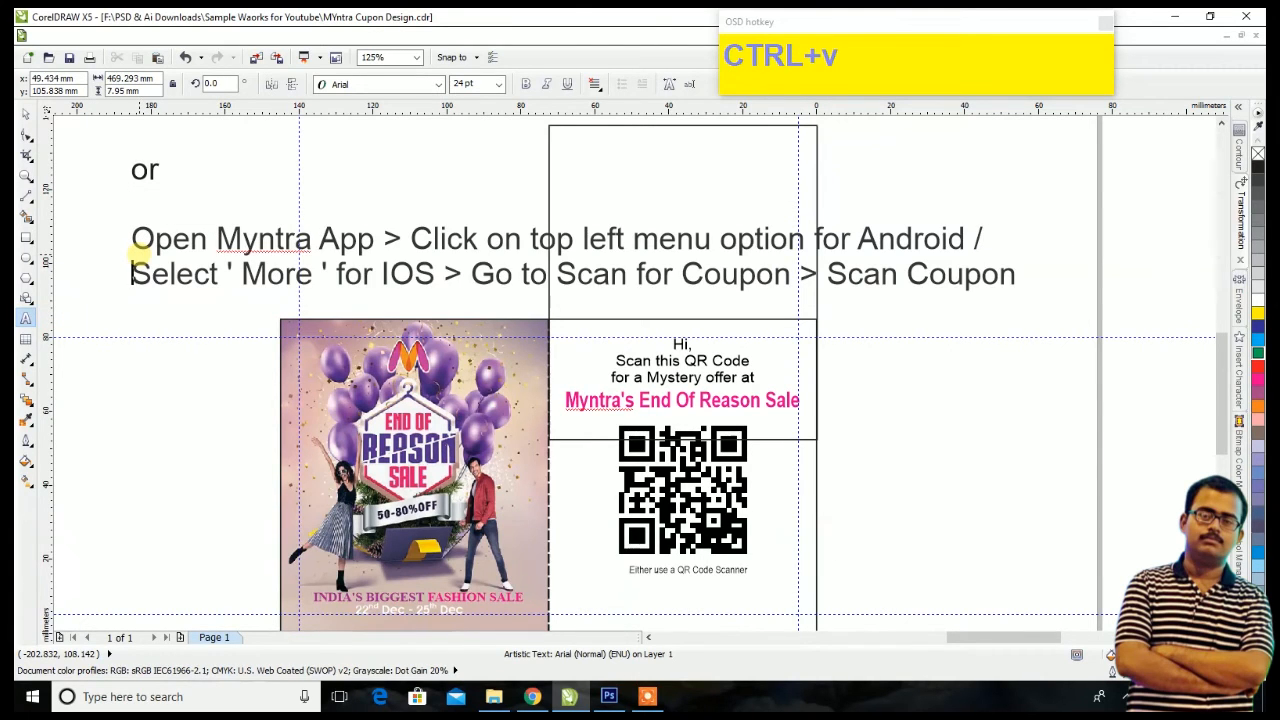
left_click(24, 113)
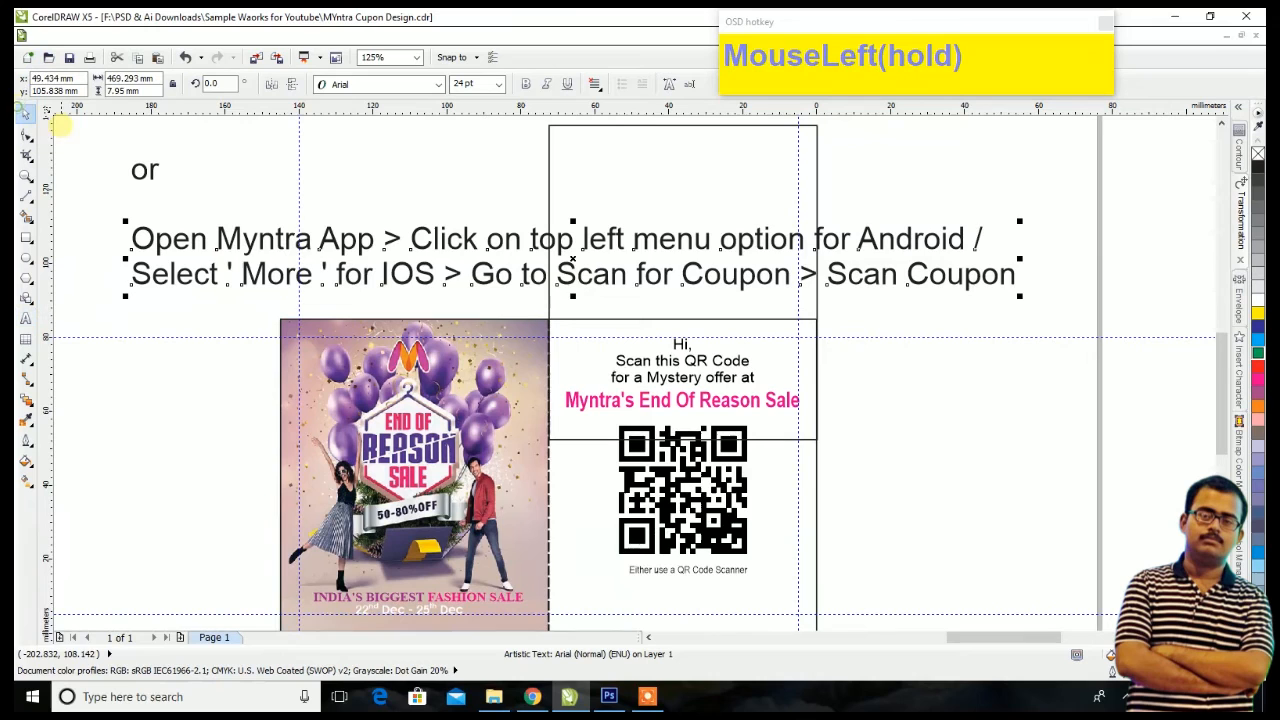
Step: Center-align the two-line "Open Myntra App" text and set it to Arial Narrow 7 pt
left_click(594, 84)
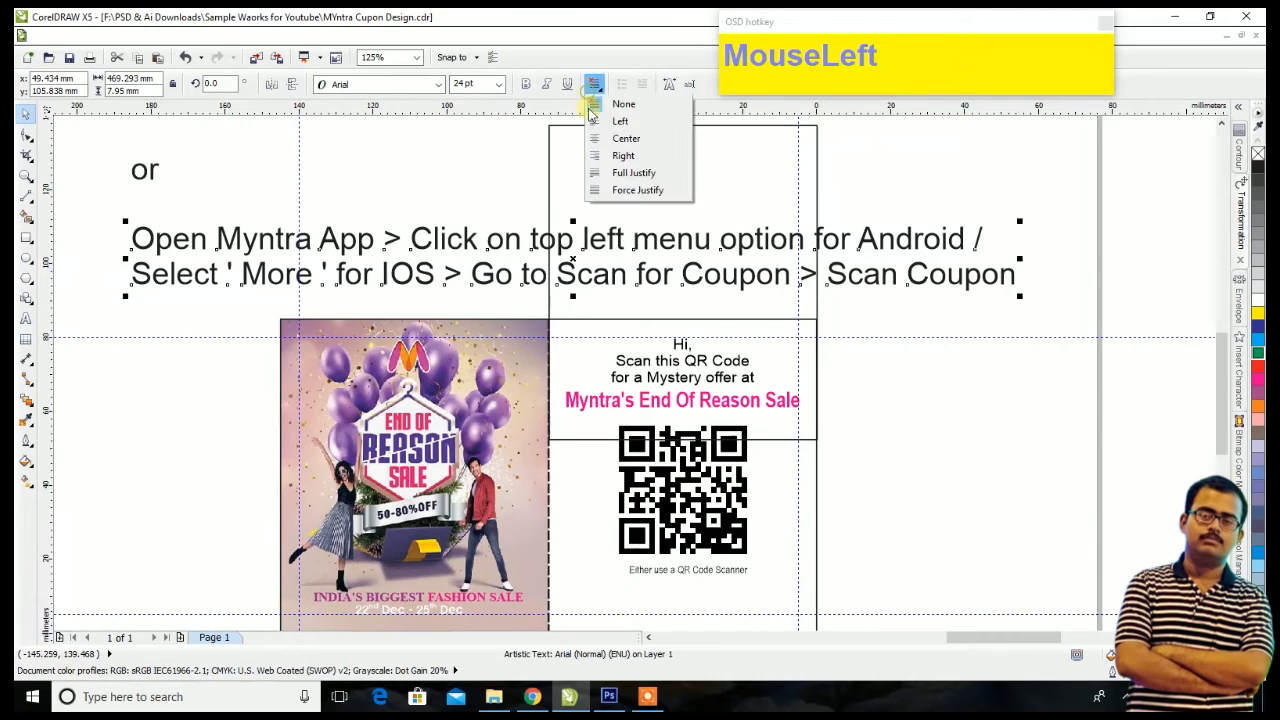
left_click(604, 175)
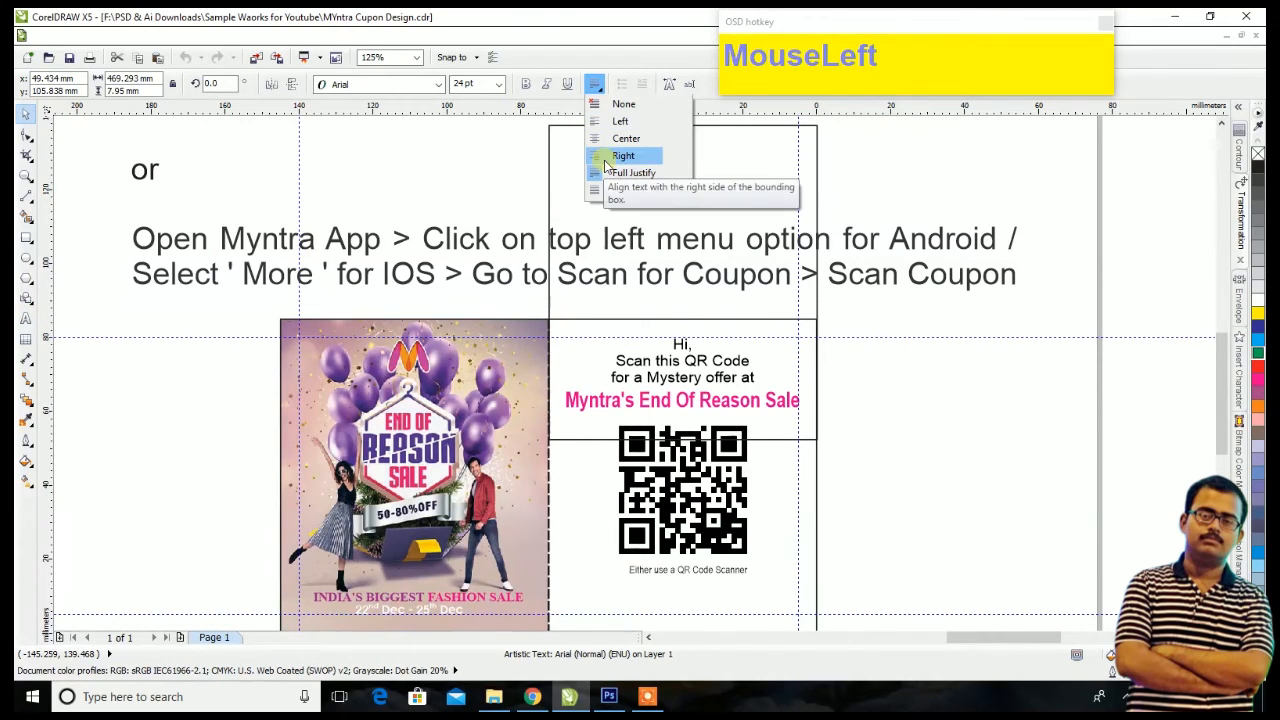
left_click(605, 138)
left_click(485, 84)
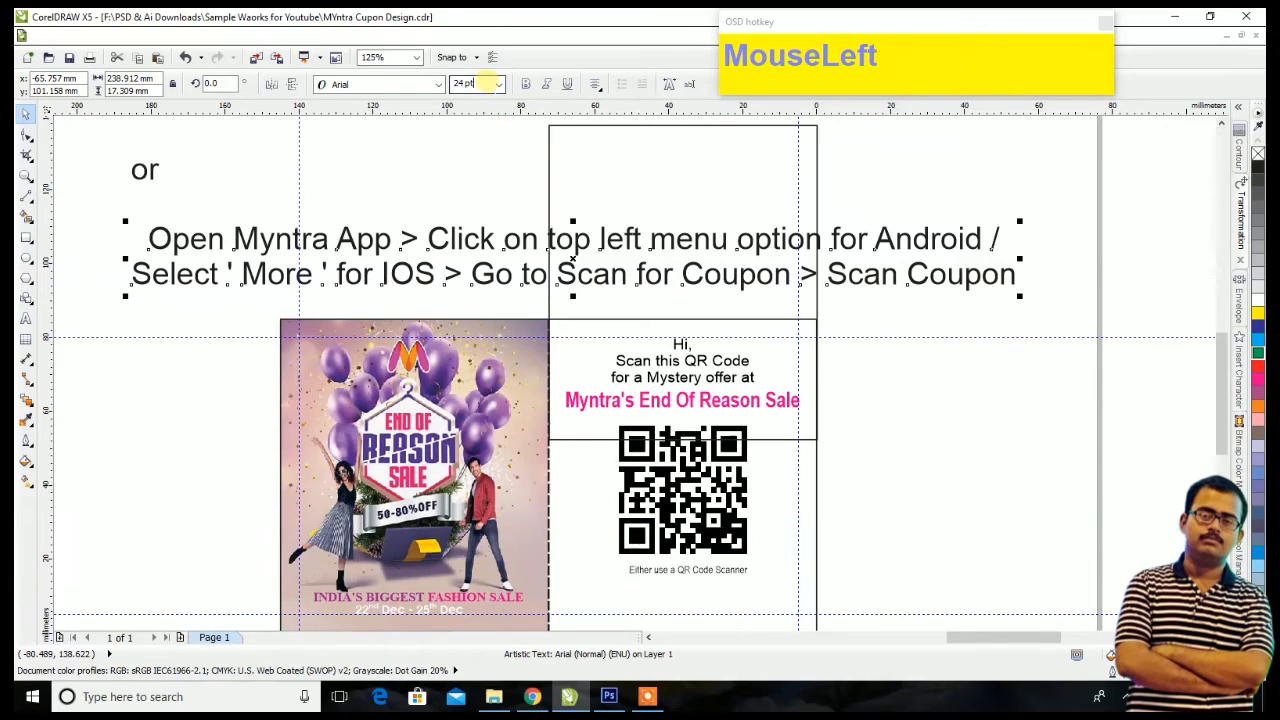
type("8")
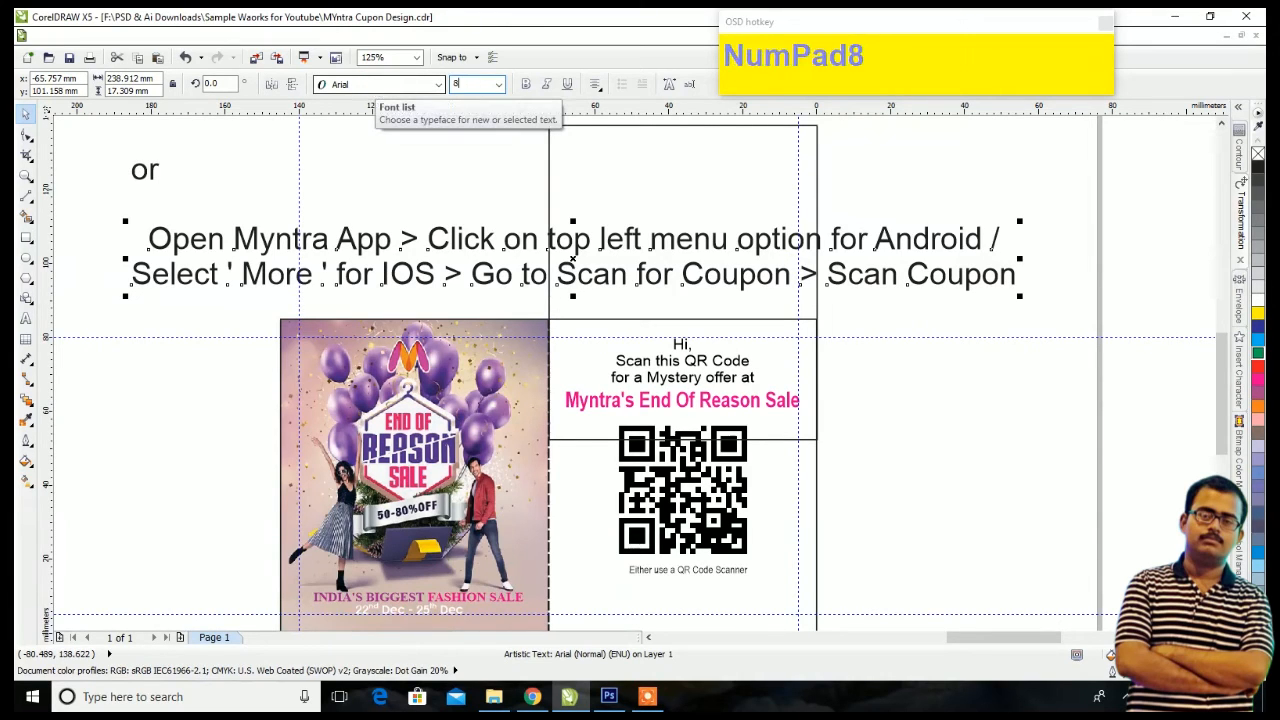
key("BackSpace")
type("7")
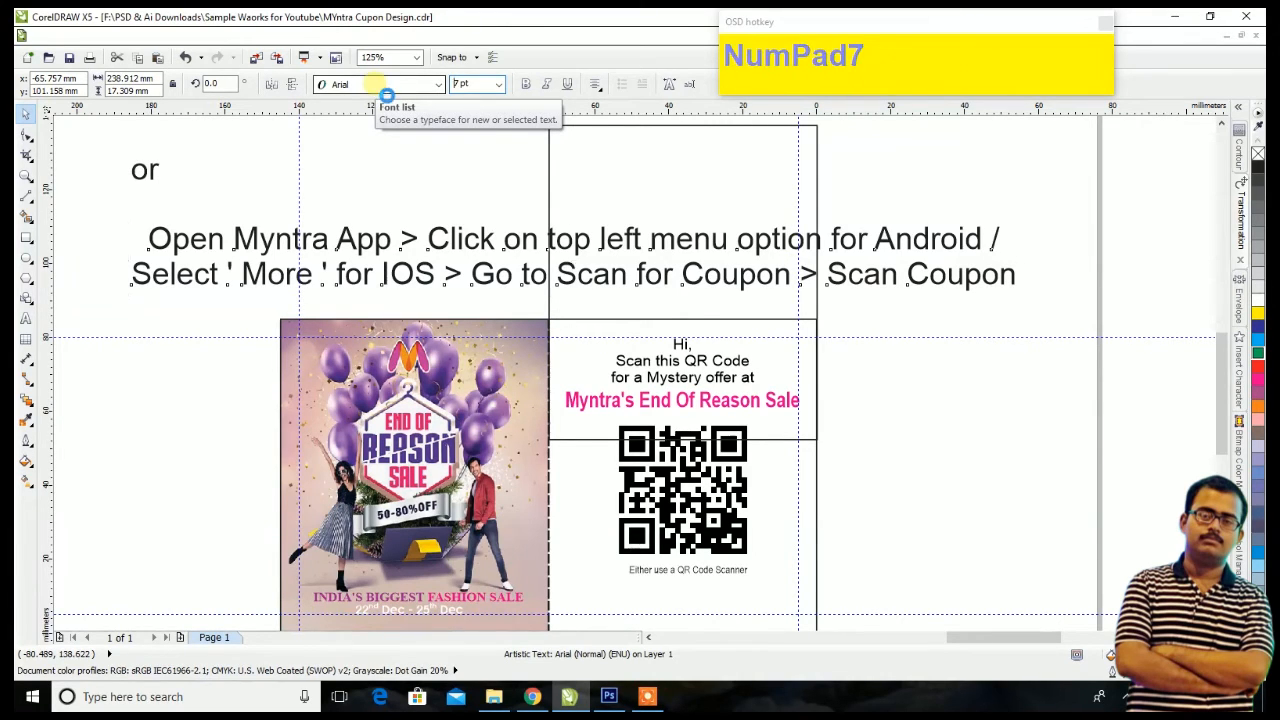
key("Return")
left_click(438, 85)
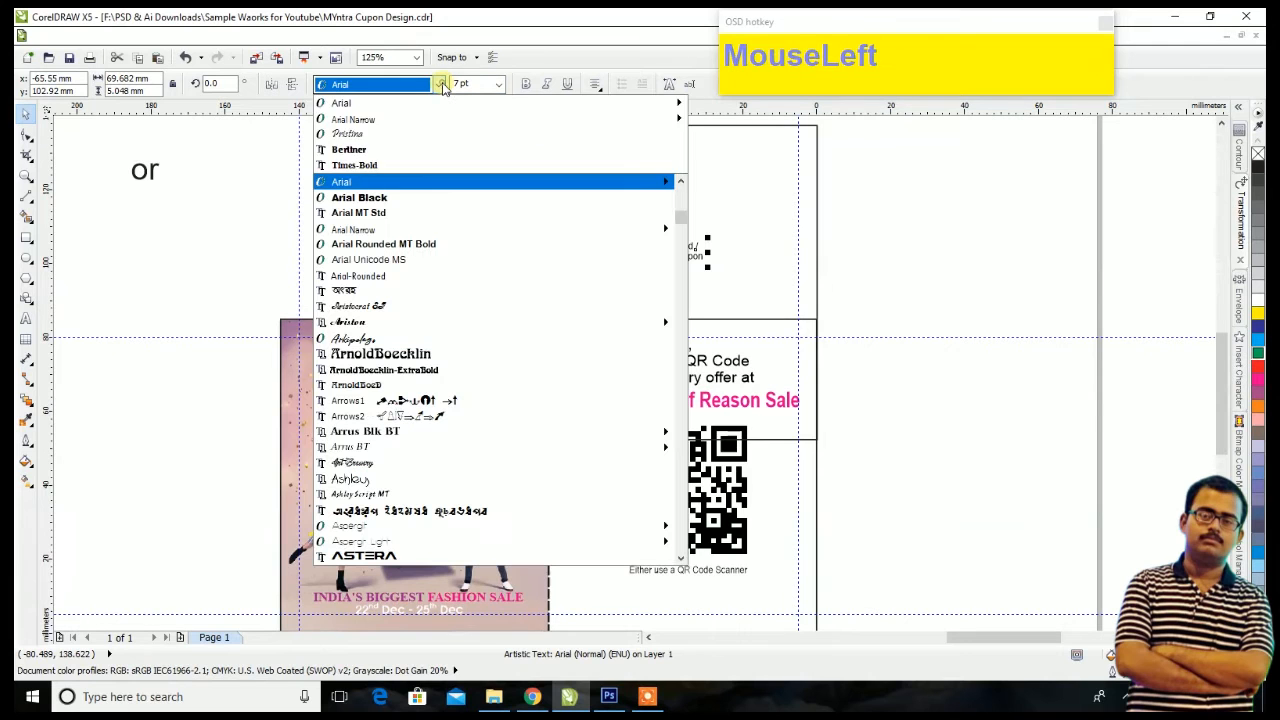
left_click(414, 120)
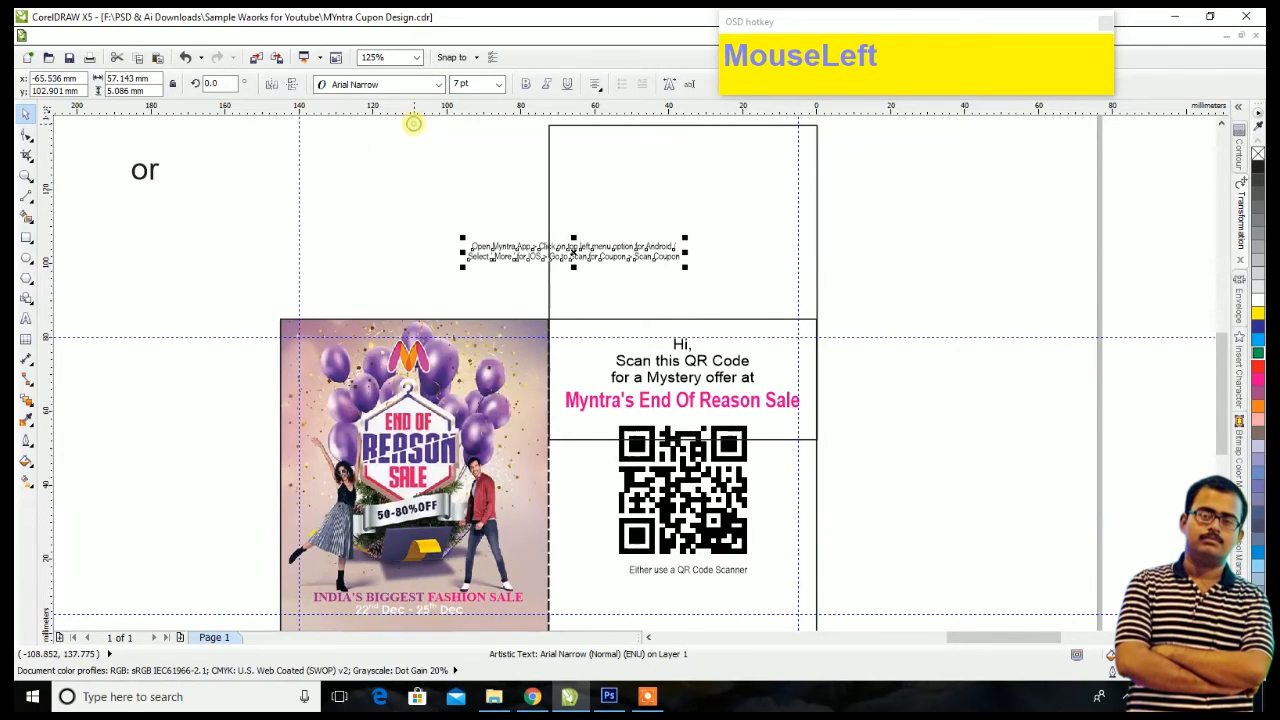
Step: Move the two-line "Open Myntra App" text below the "Either use a QR Code Scanner" line and set its size to 6 pt
scroll(414, 120, "down", 2)
left_click_drag(447, 186, 522, 361)
scroll(522, 361, "up", 2)
scroll(545, 355, "up", 1)
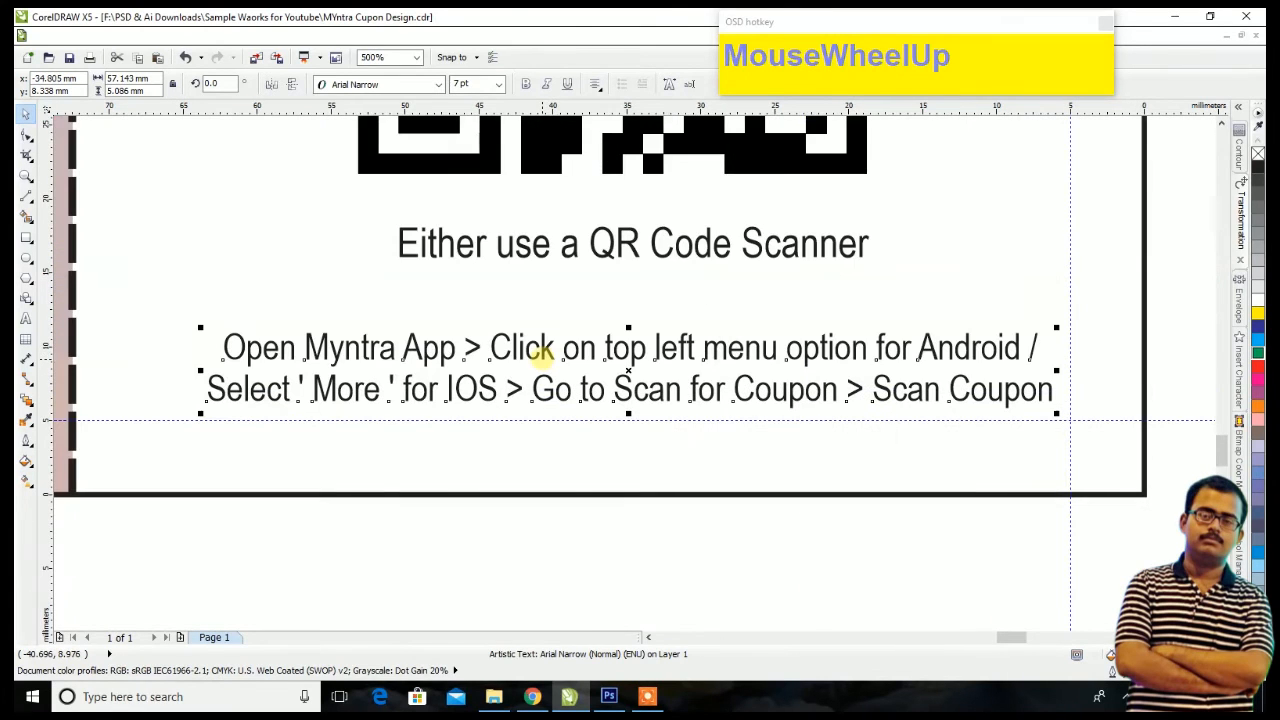
left_click(462, 84)
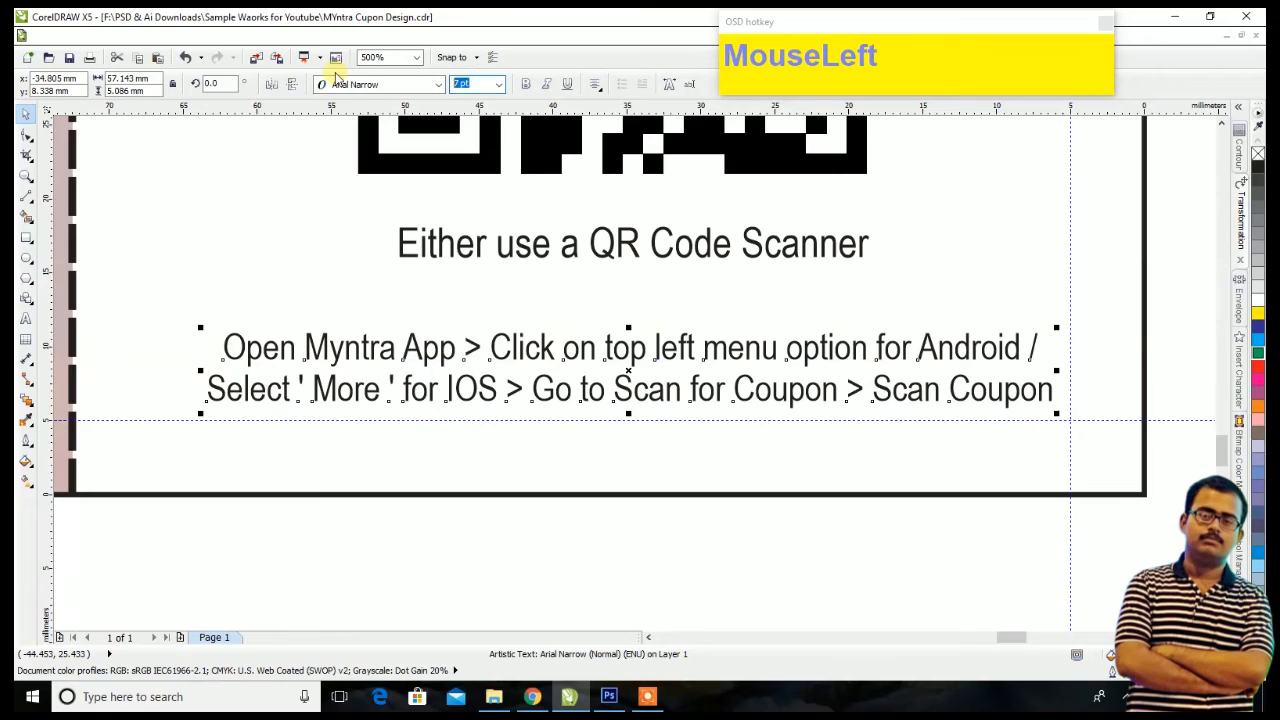
type("6")
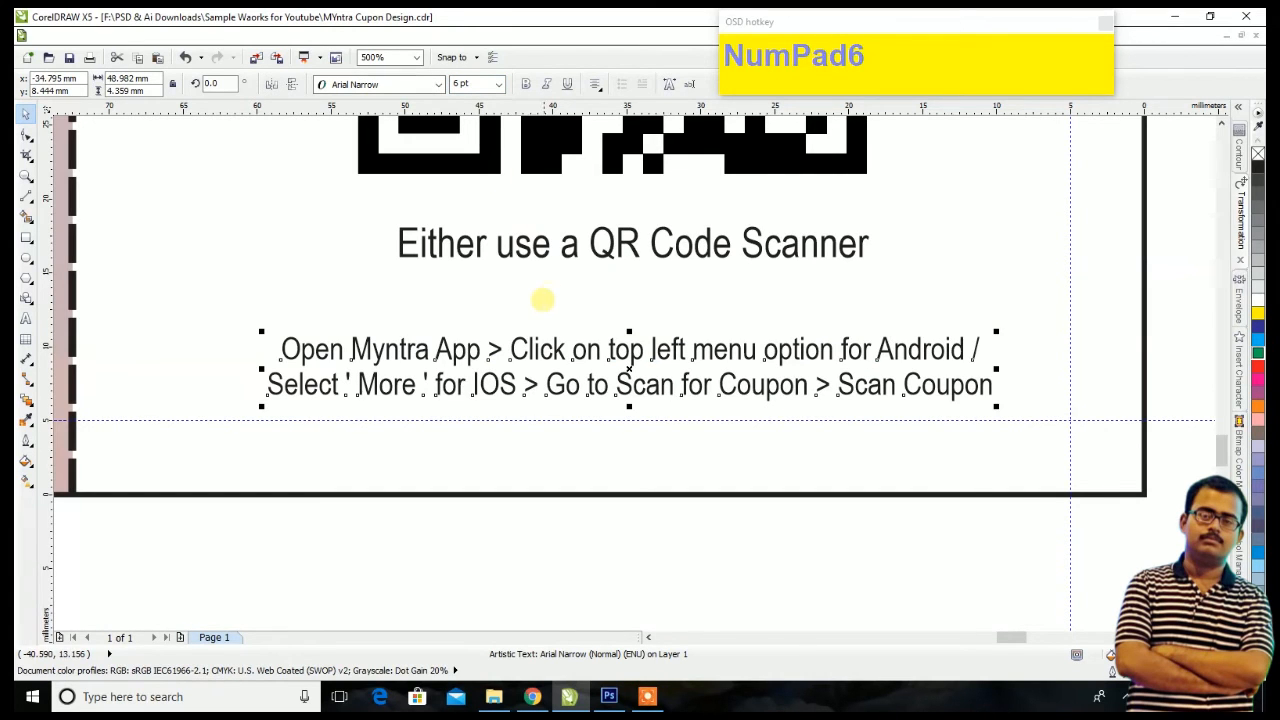
Step: Align the two-line "Open Myntra App" text to the horizontal center of the rectangle over the card's right half
scroll(623, 303, "down", 3)
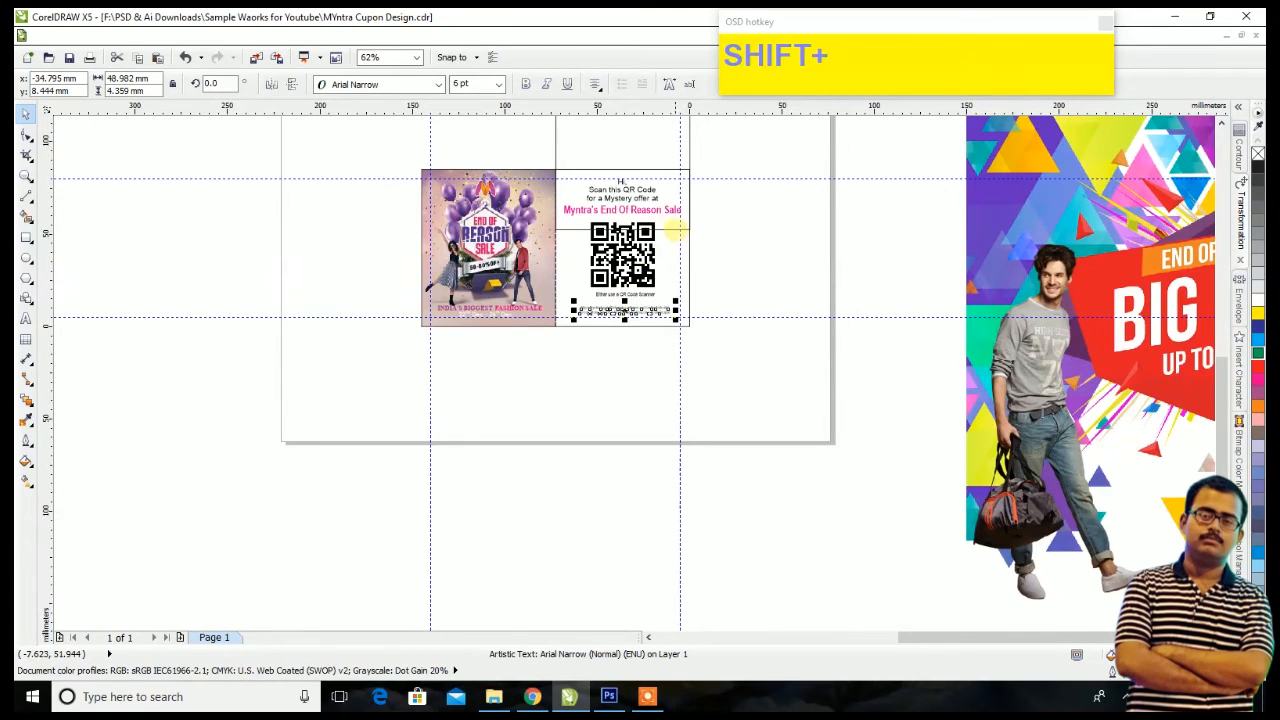
left_click(675, 232, "shift")
left_click(625, 85)
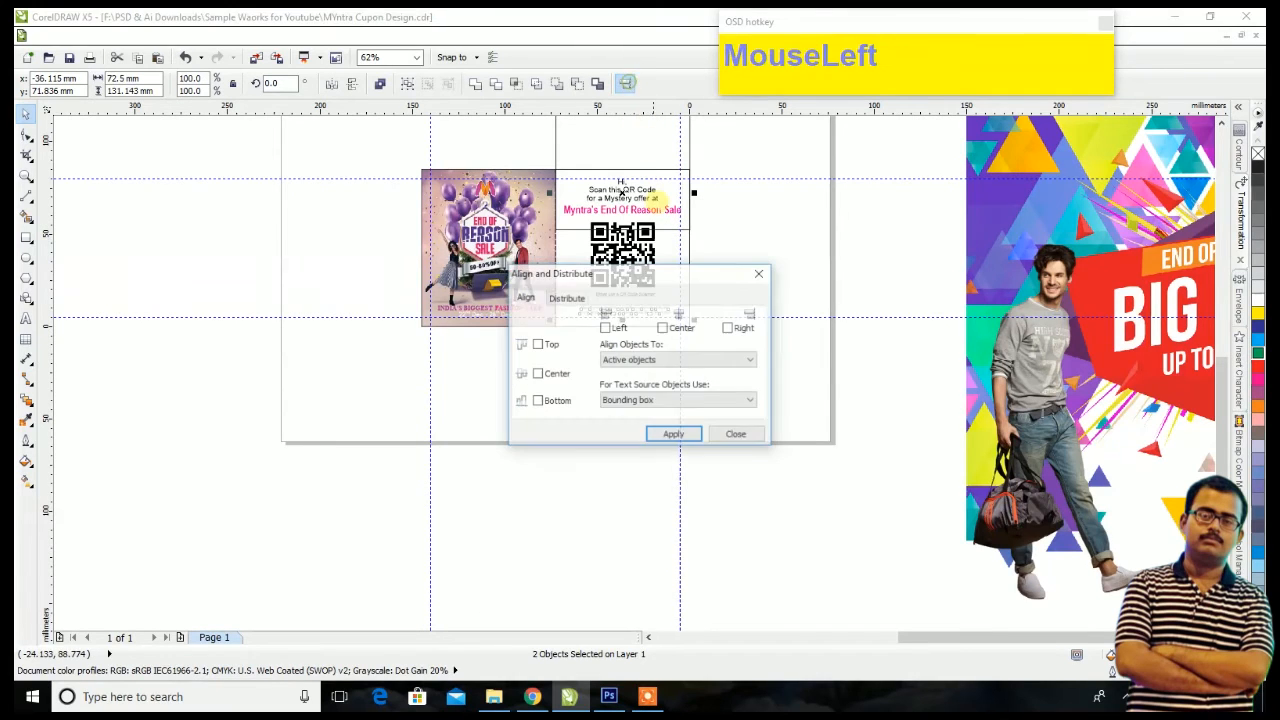
left_click(692, 327)
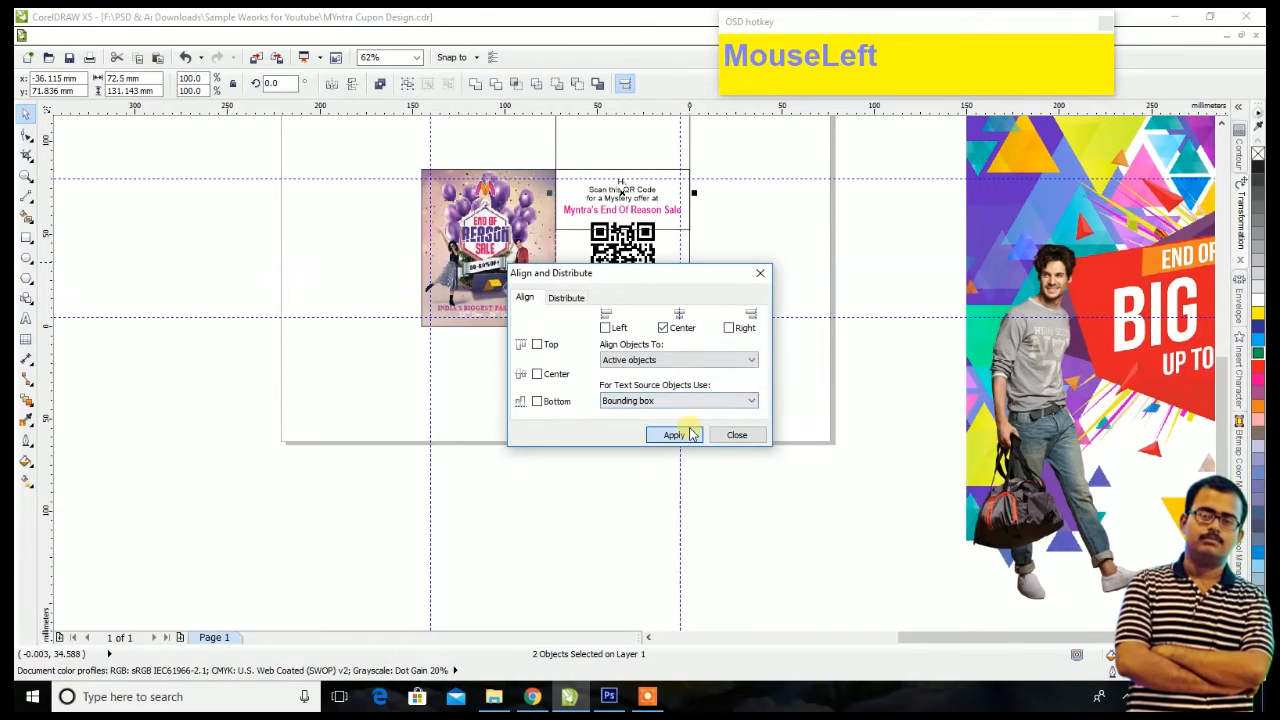
left_click(737, 434)
left_click(748, 451)
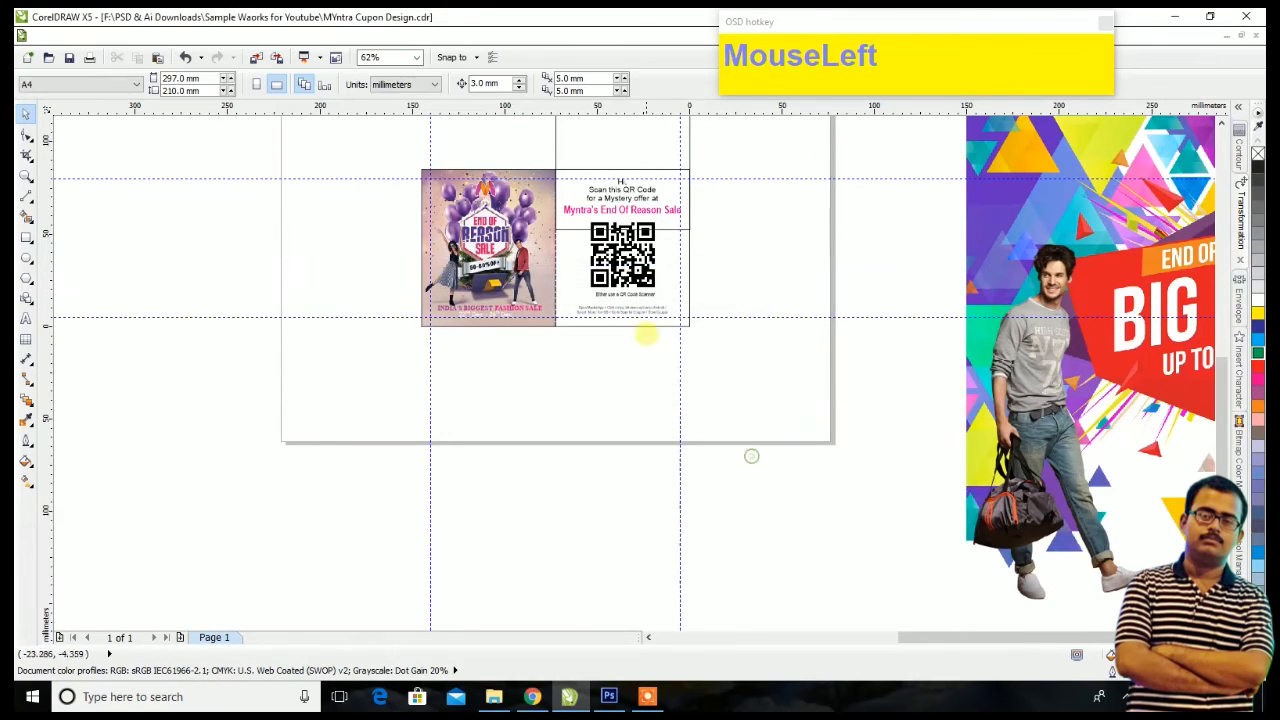
Step: Nudge the two-line "Open Myntra App" text straight down 1.5 mm so its last line sits at the lower margin guideline
scroll(640, 320, "up", 5)
left_click(570, 180)
left_click_drag(570, 180, 562, 180)
key("ctrl+z")
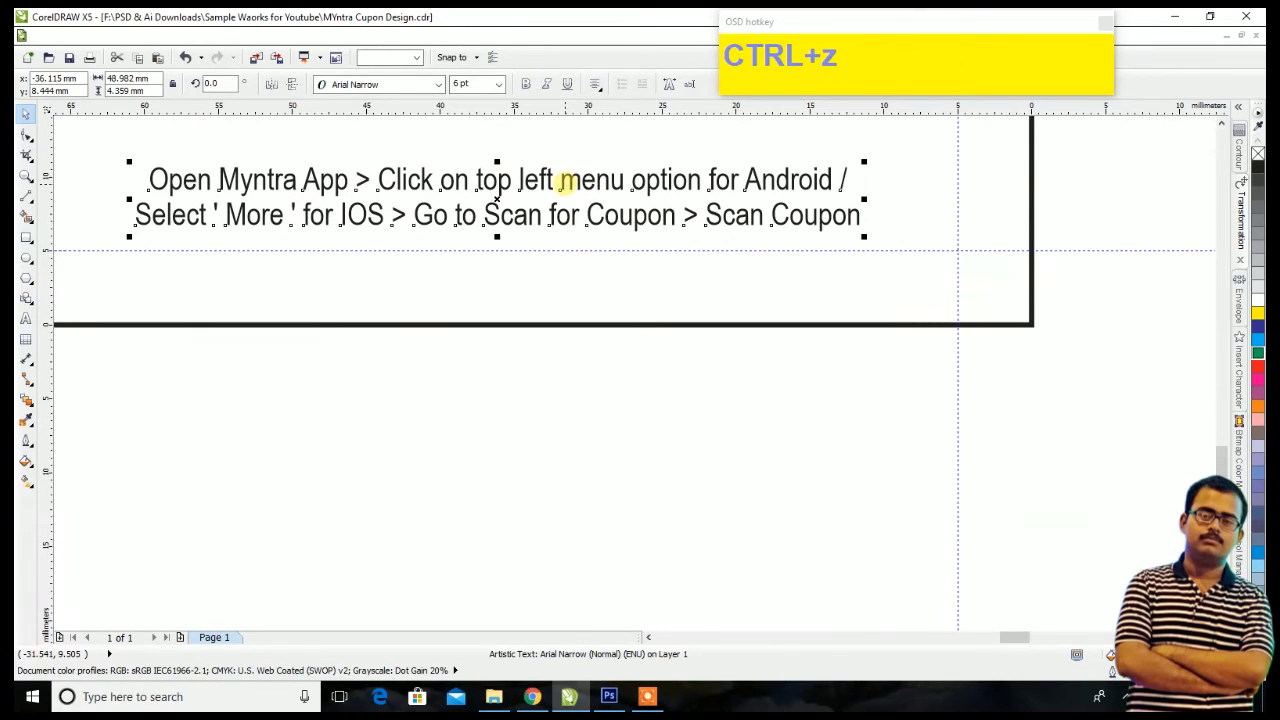
key("ctrl+Down")
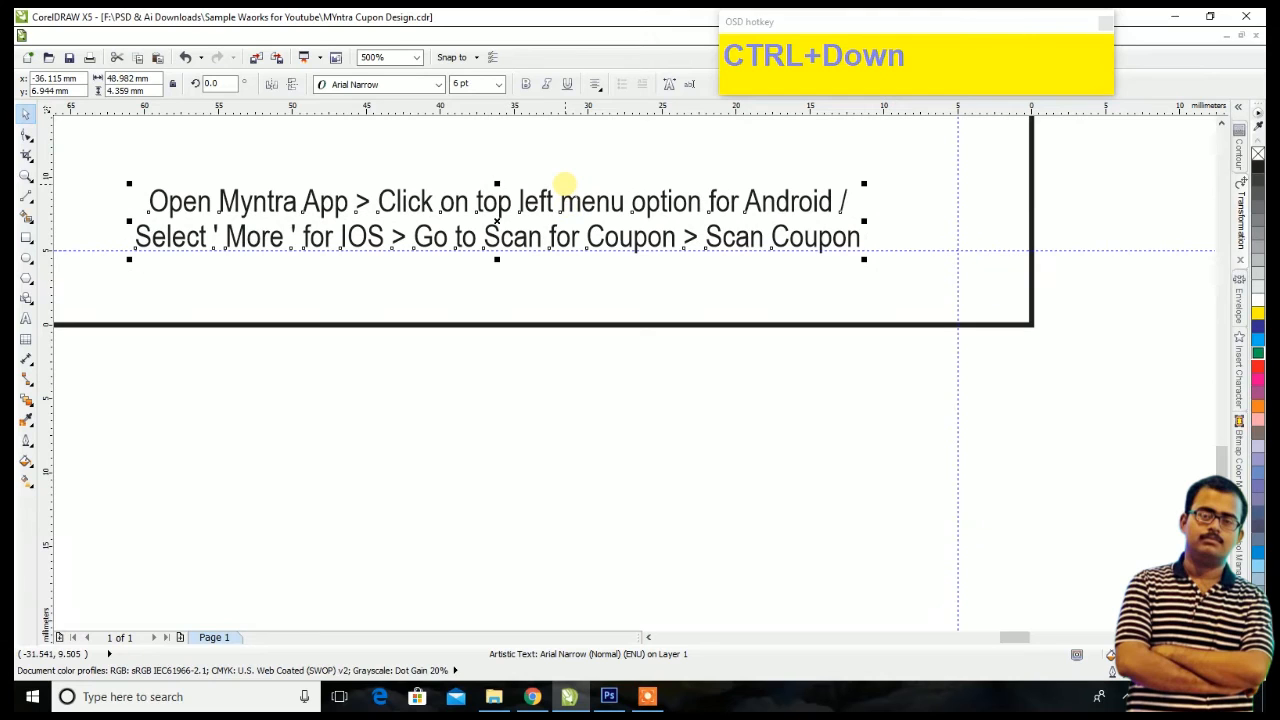
scroll(530, 296, "up", 2)
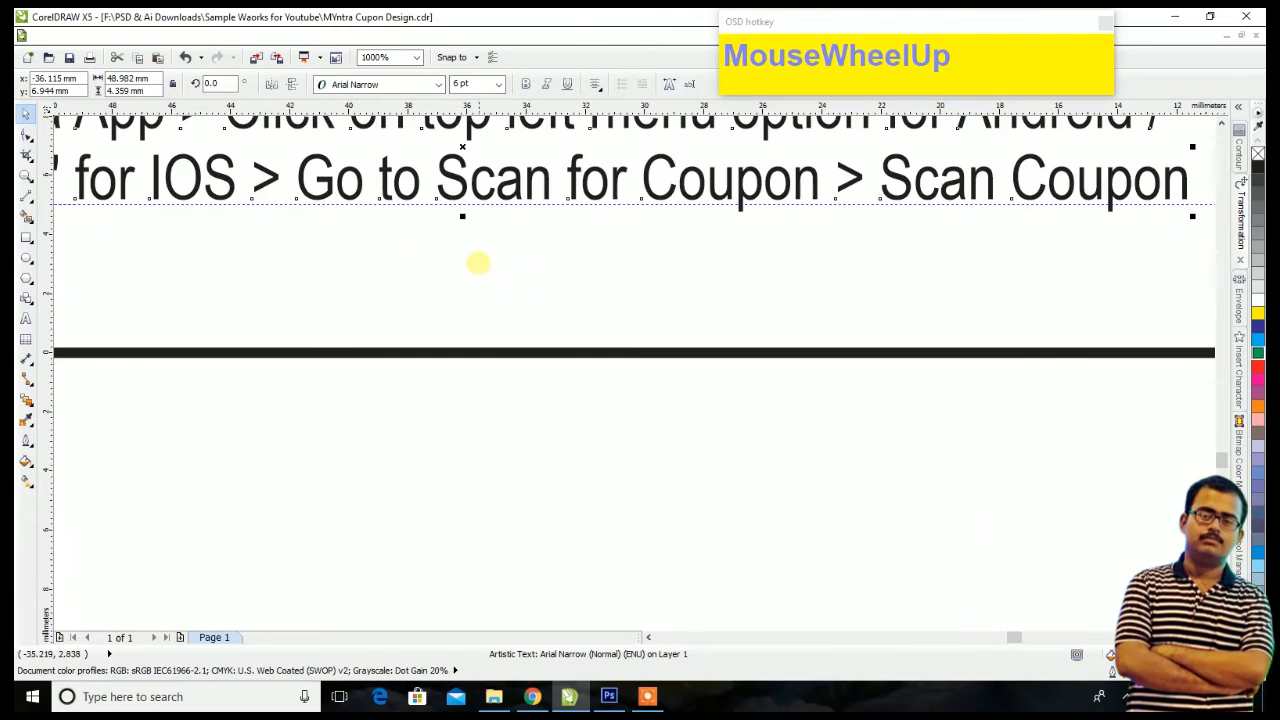
scroll(422, 309, "down", 2)
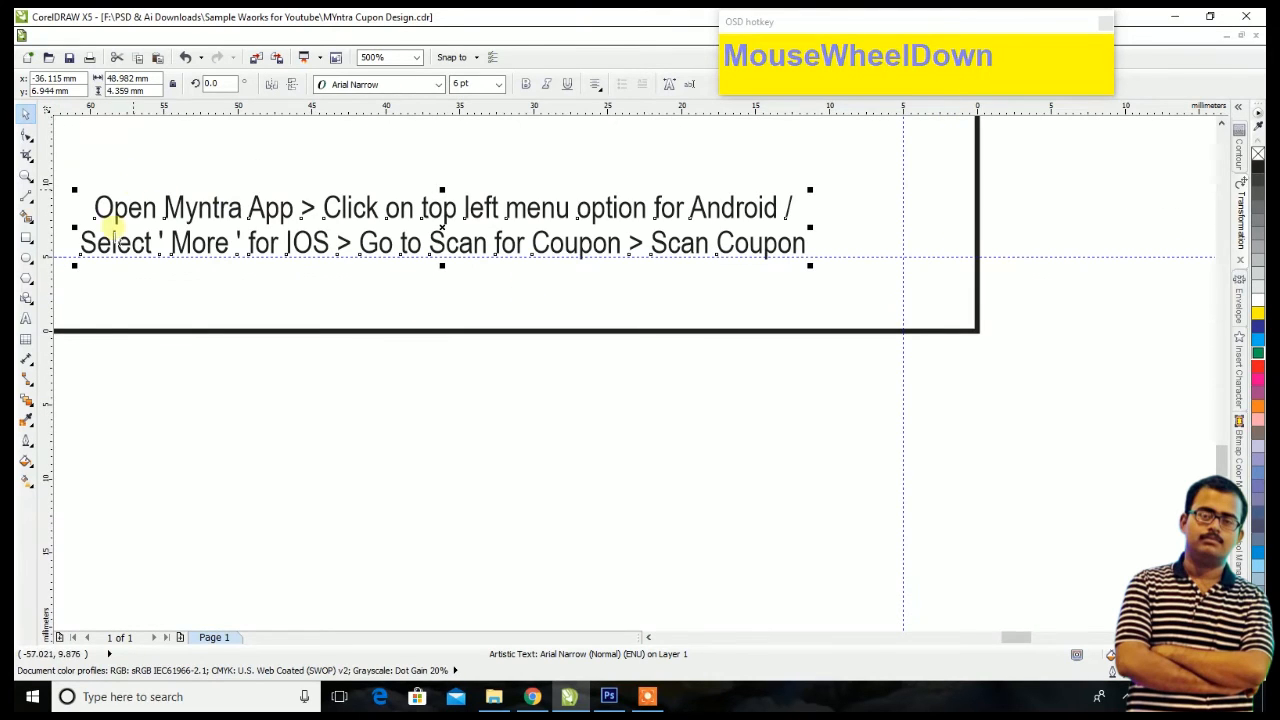
Step: Make the words "Myntra App" and "Android" bold in the first line of the scanning instructions
left_click(25, 316)
left_click_drag(164, 207, 295, 208)
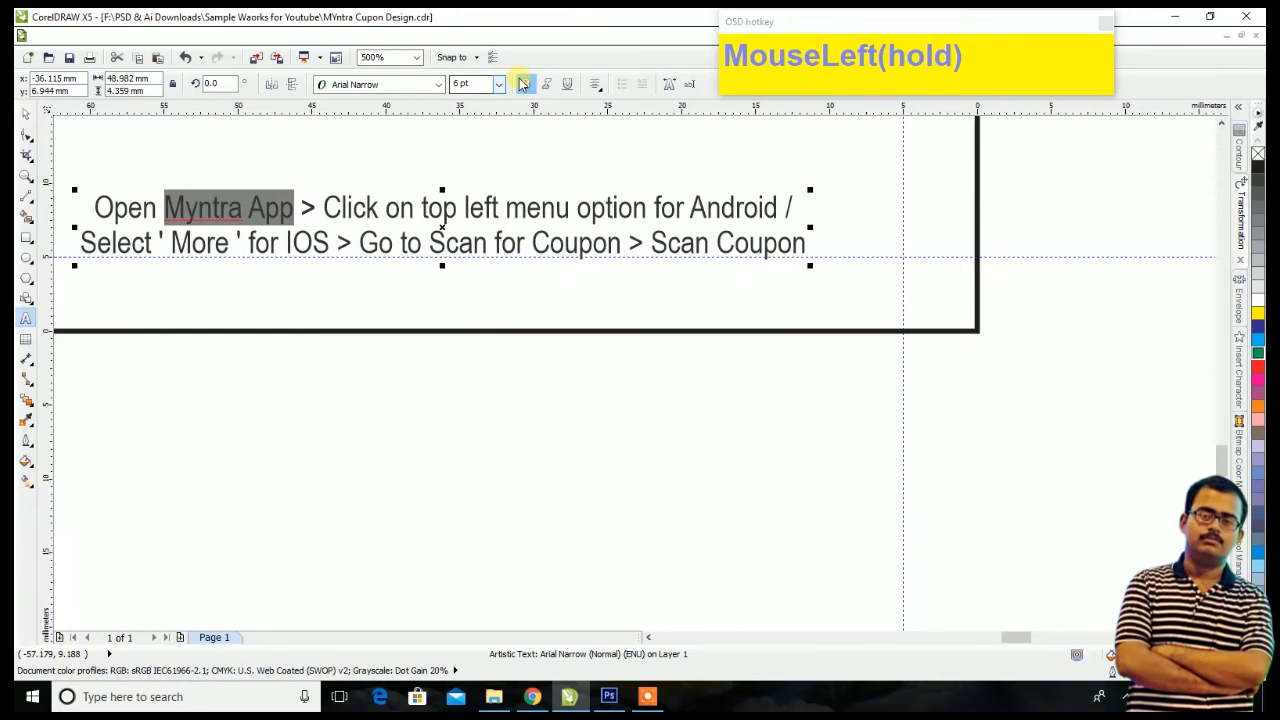
left_click(522, 84)
left_click_drag(482, 84, 402, 83)
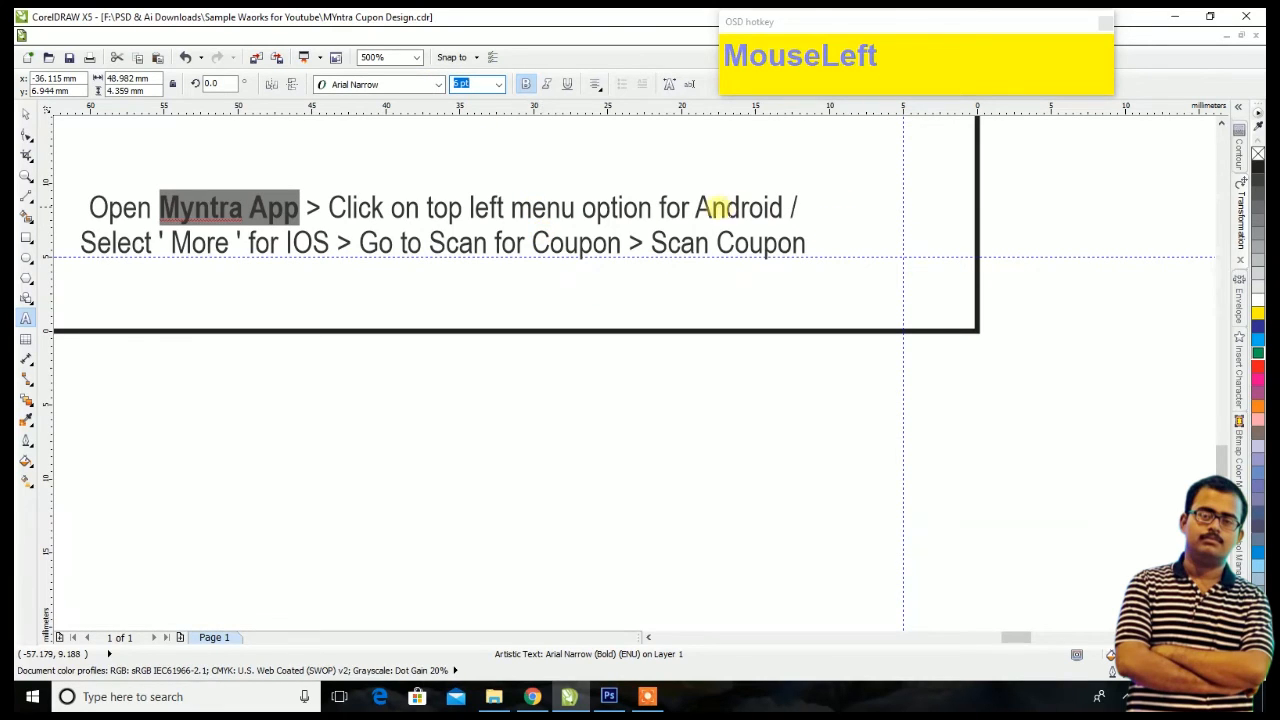
left_click_drag(695, 207, 783, 208)
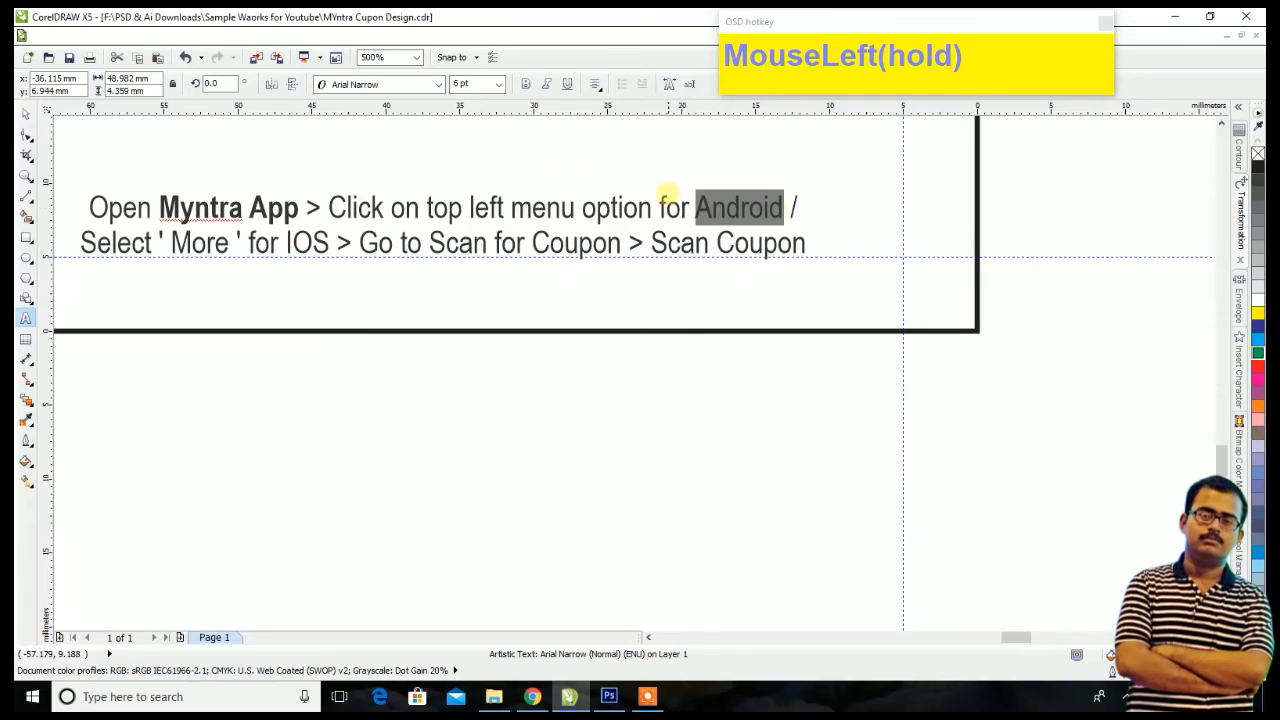
left_click(524, 85)
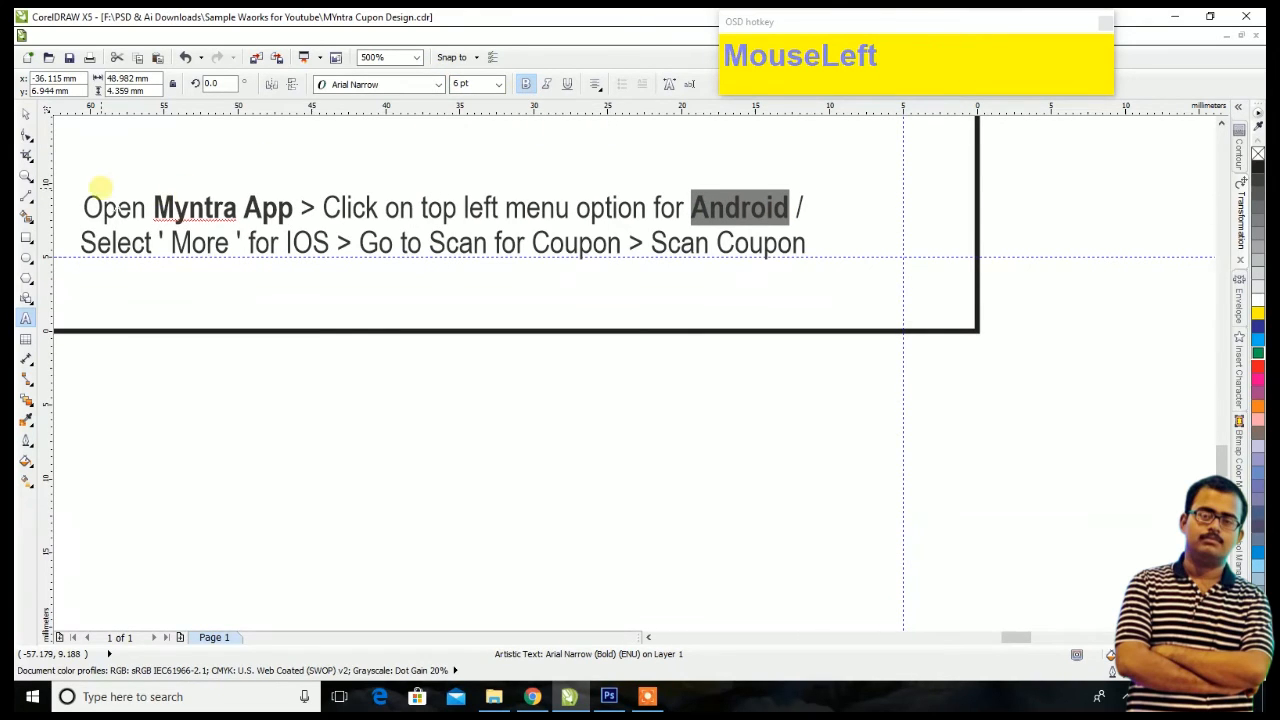
Step: Make "' More ' for IOS" and the final "Scan Coupon" bold in the second line of the scanning instructions
left_click_drag(160, 238, 329, 241)
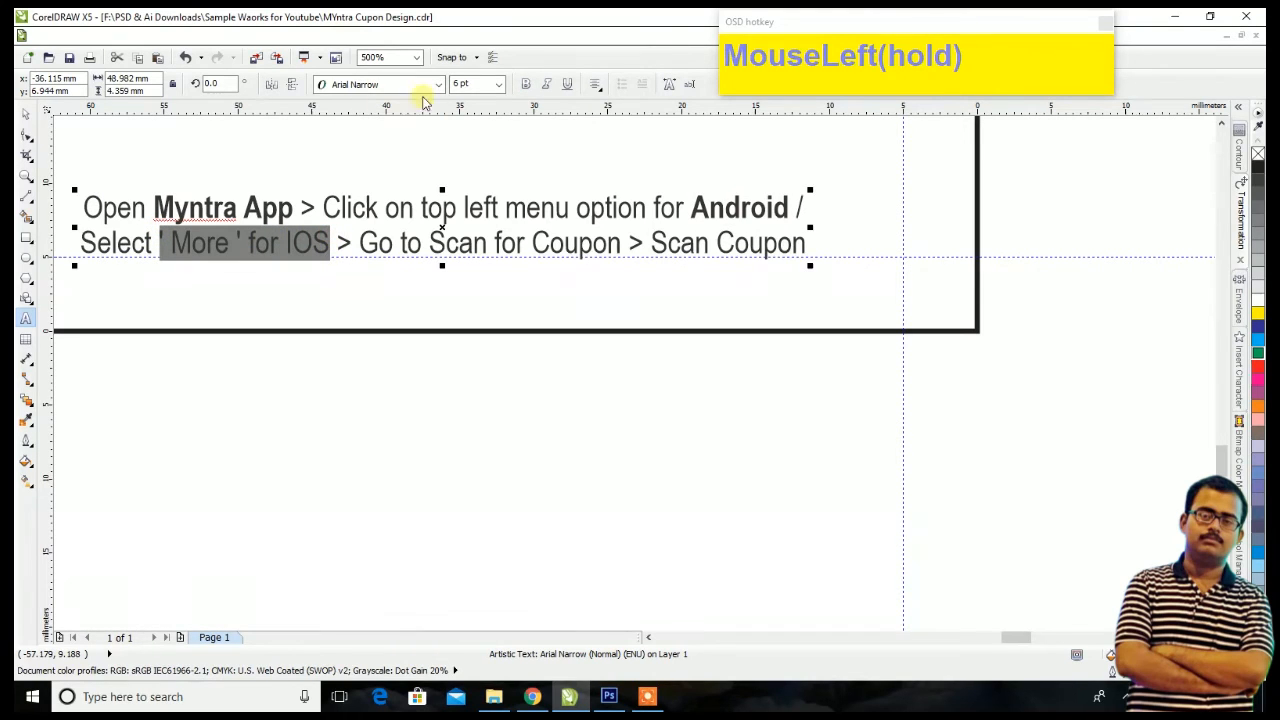
left_click(528, 86)
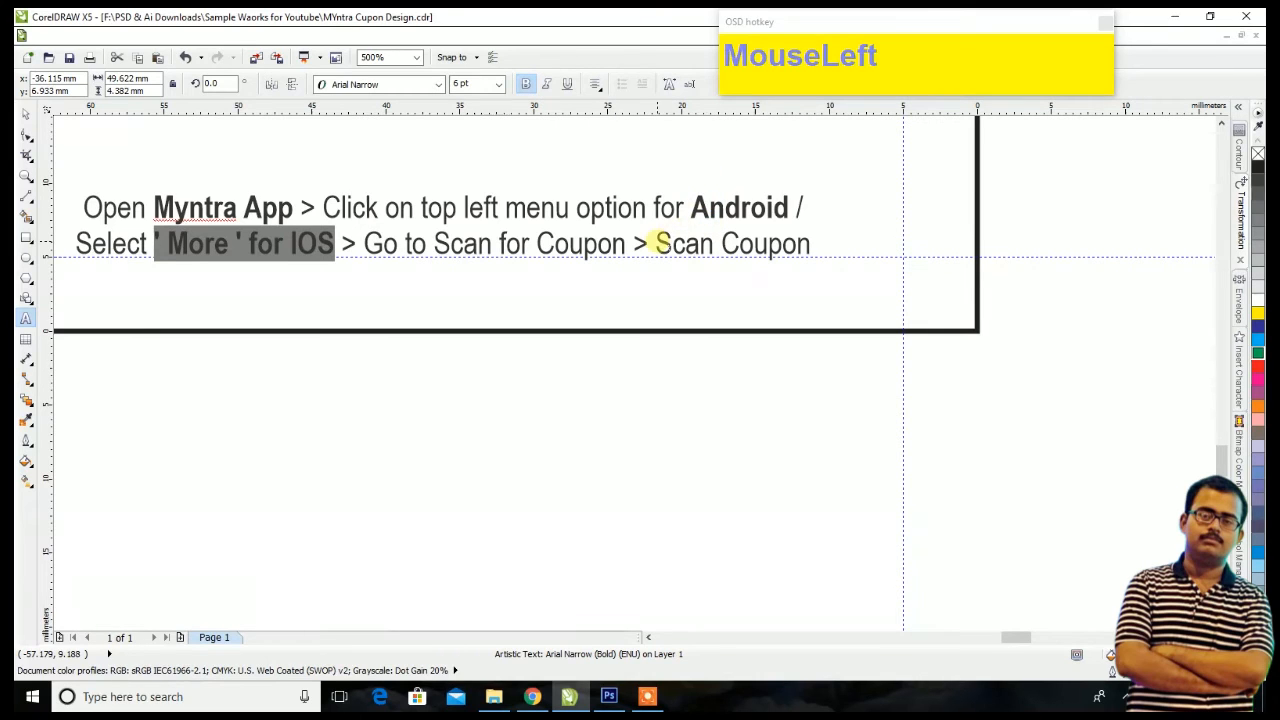
left_click_drag(657, 243, 812, 246)
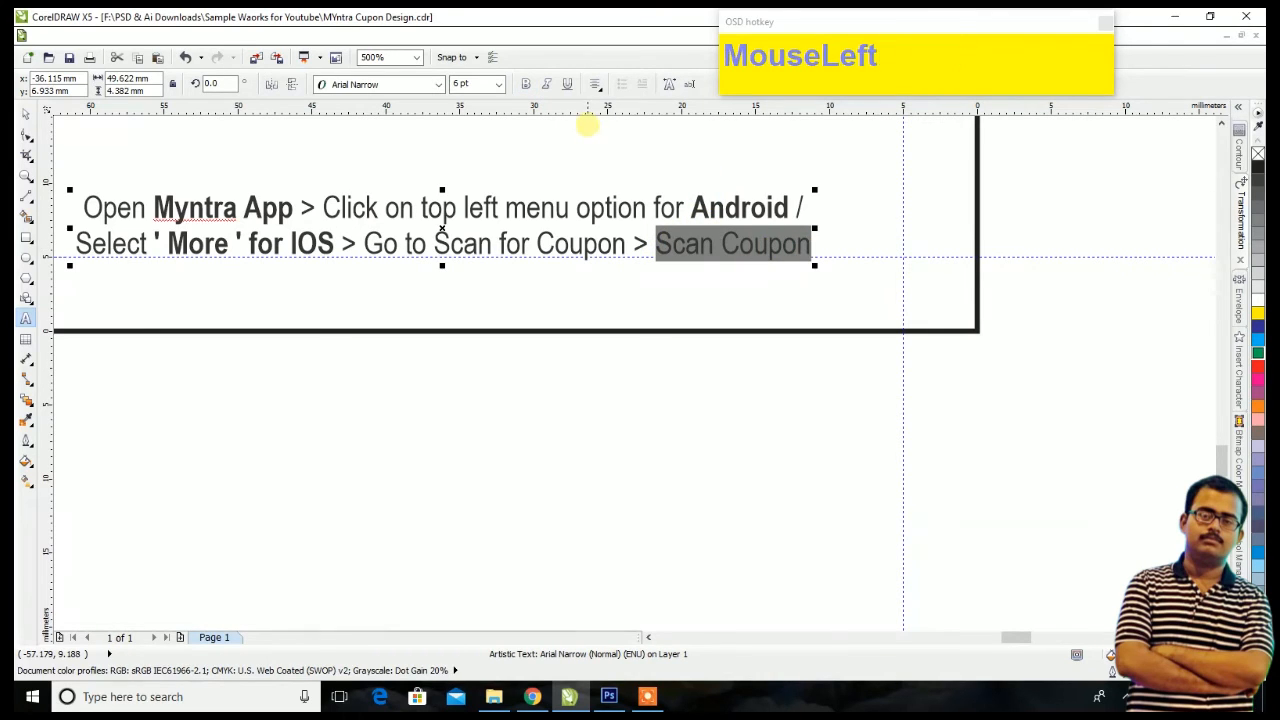
left_click(530, 84)
scroll(590, 252, "down", 1)
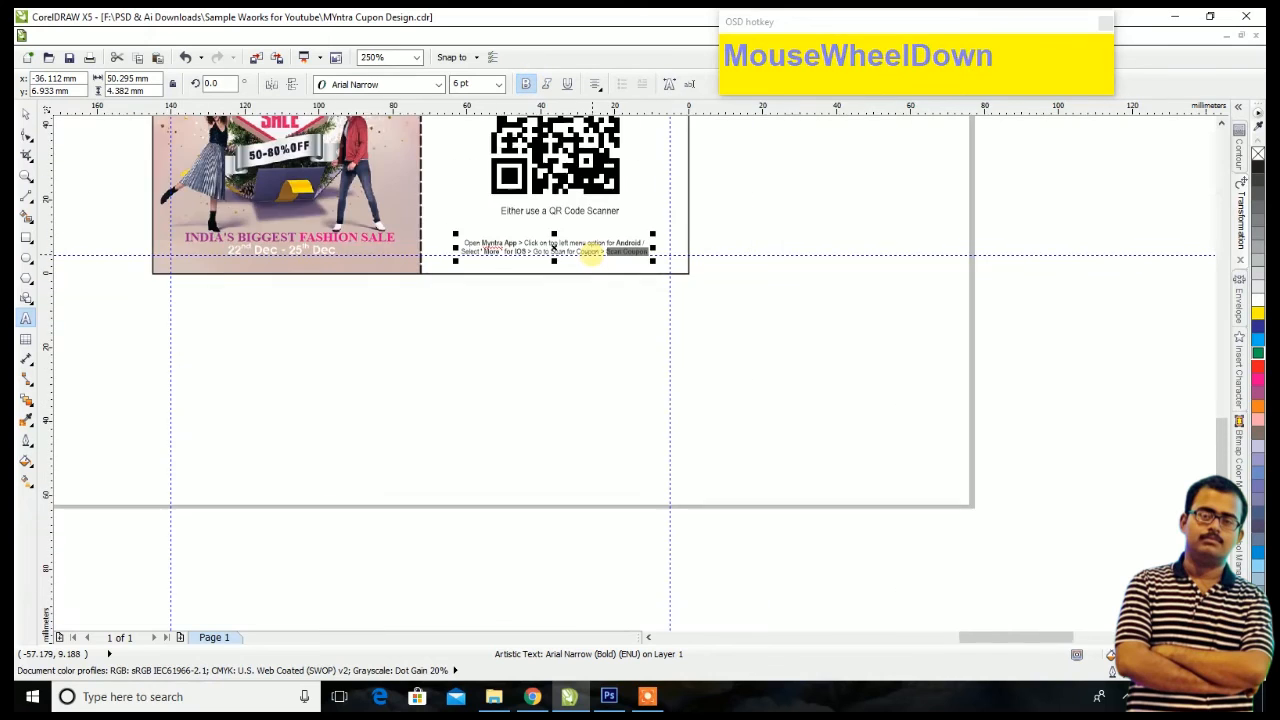
scroll(590, 252, "down", 1)
scroll(590, 158, "up", 1)
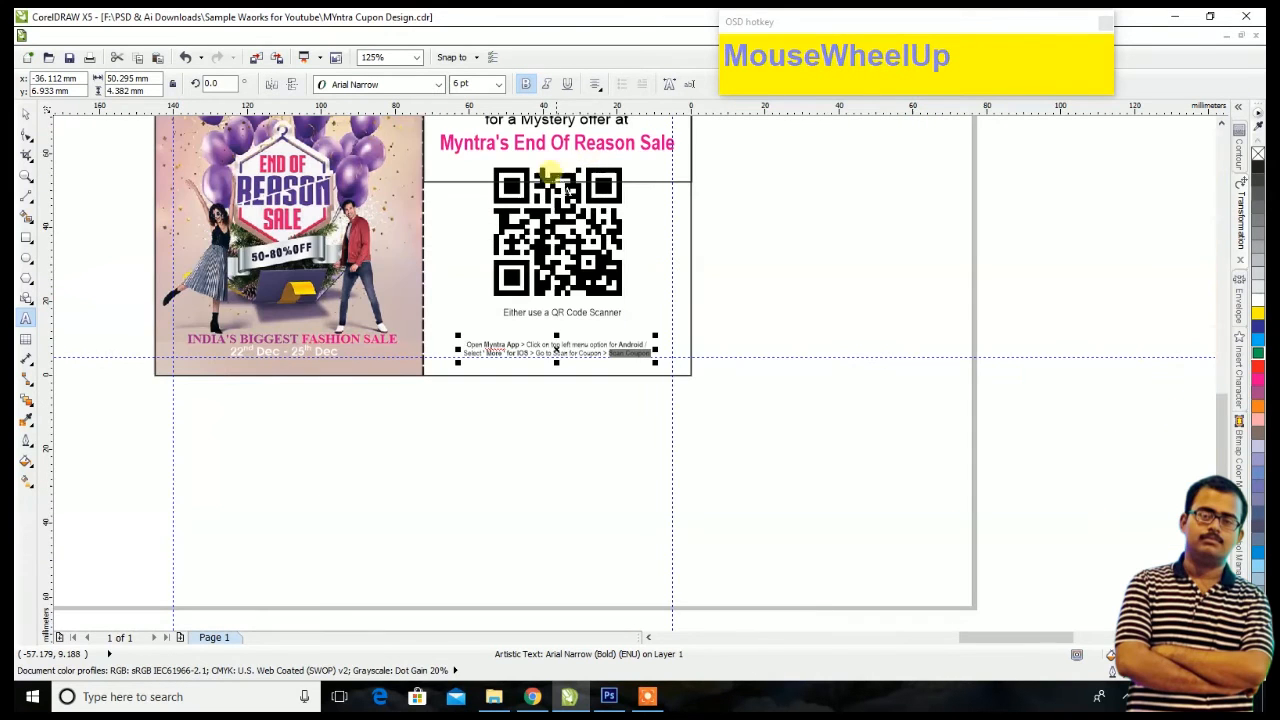
Step: Set the font size of the two-line "Open Myntra App" instructions to 7 pt
left_click(26, 113)
scroll(555, 347, "up", 1)
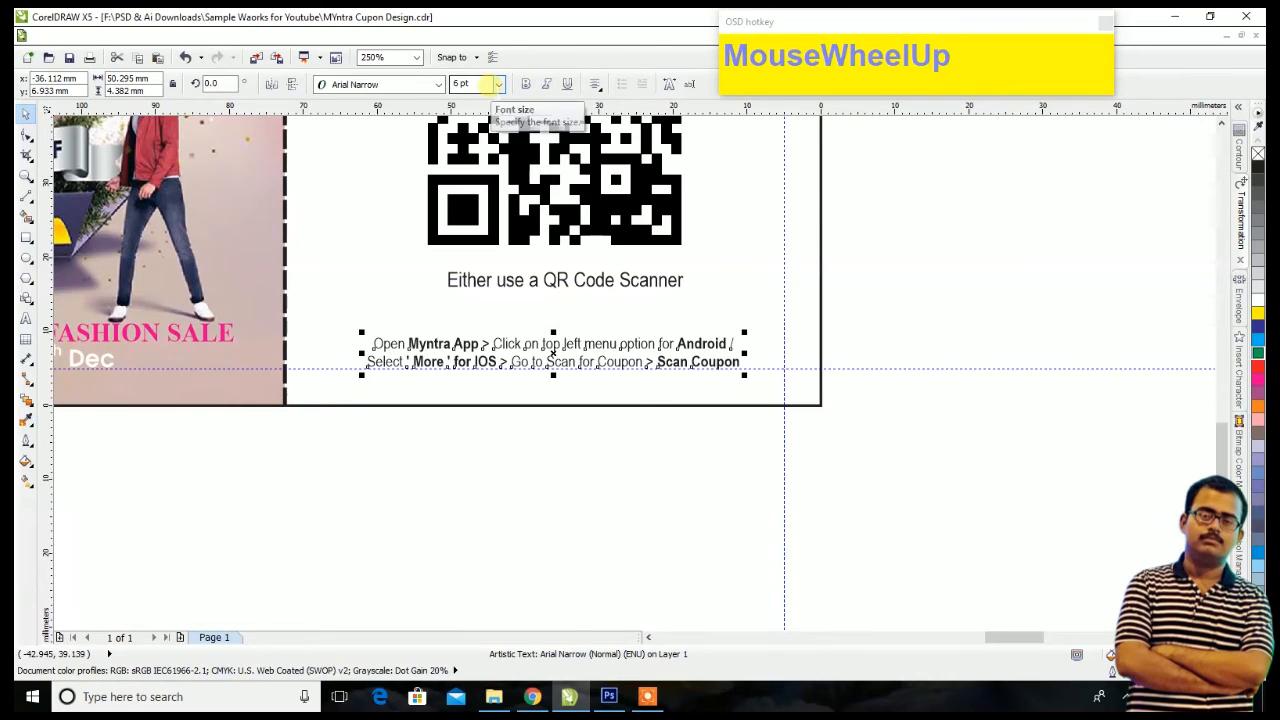
left_click_drag(486, 84, 413, 85)
type("4")
key("Return")
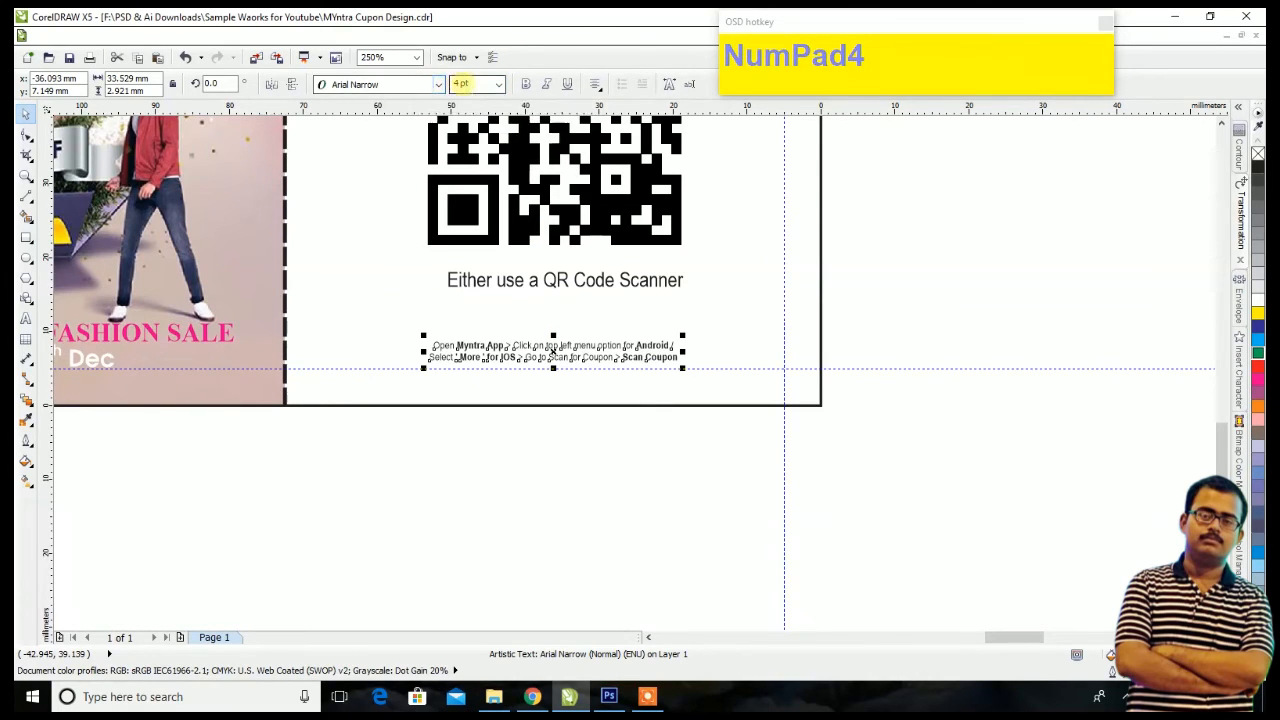
left_click_drag(476, 84, 378, 87)
type("4")
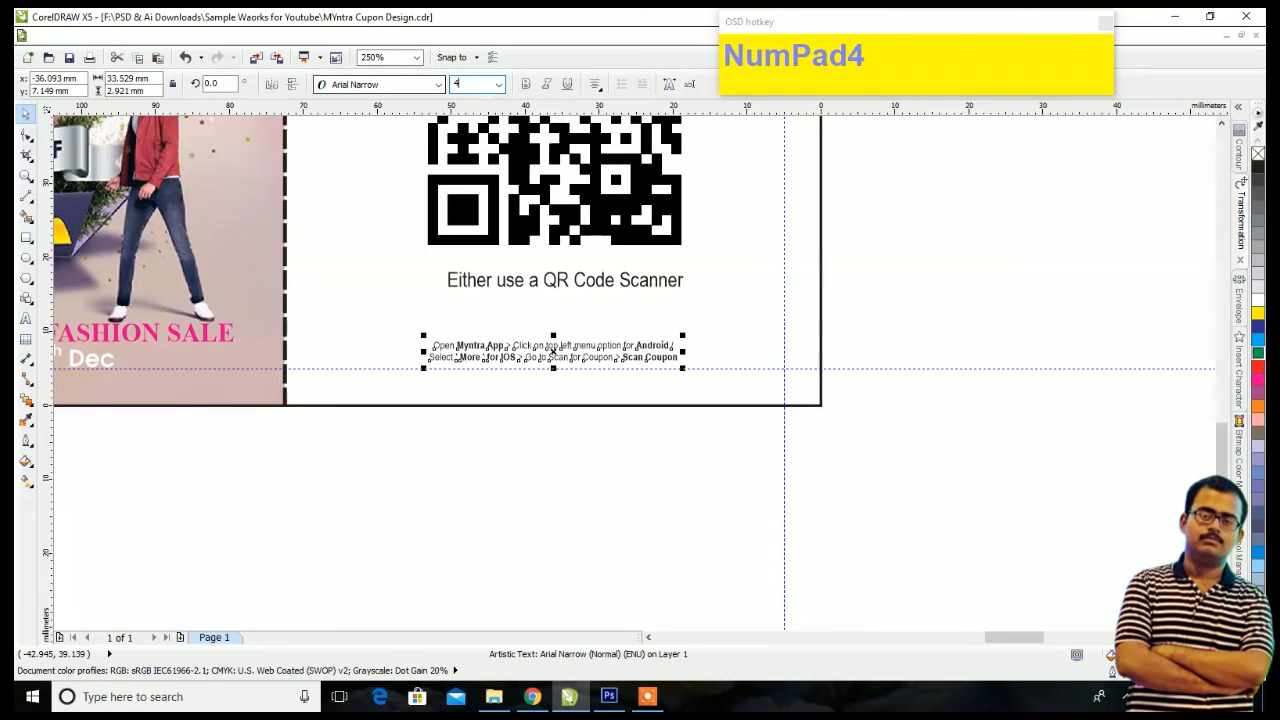
key("BackSpace")
type("7")
key("Return")
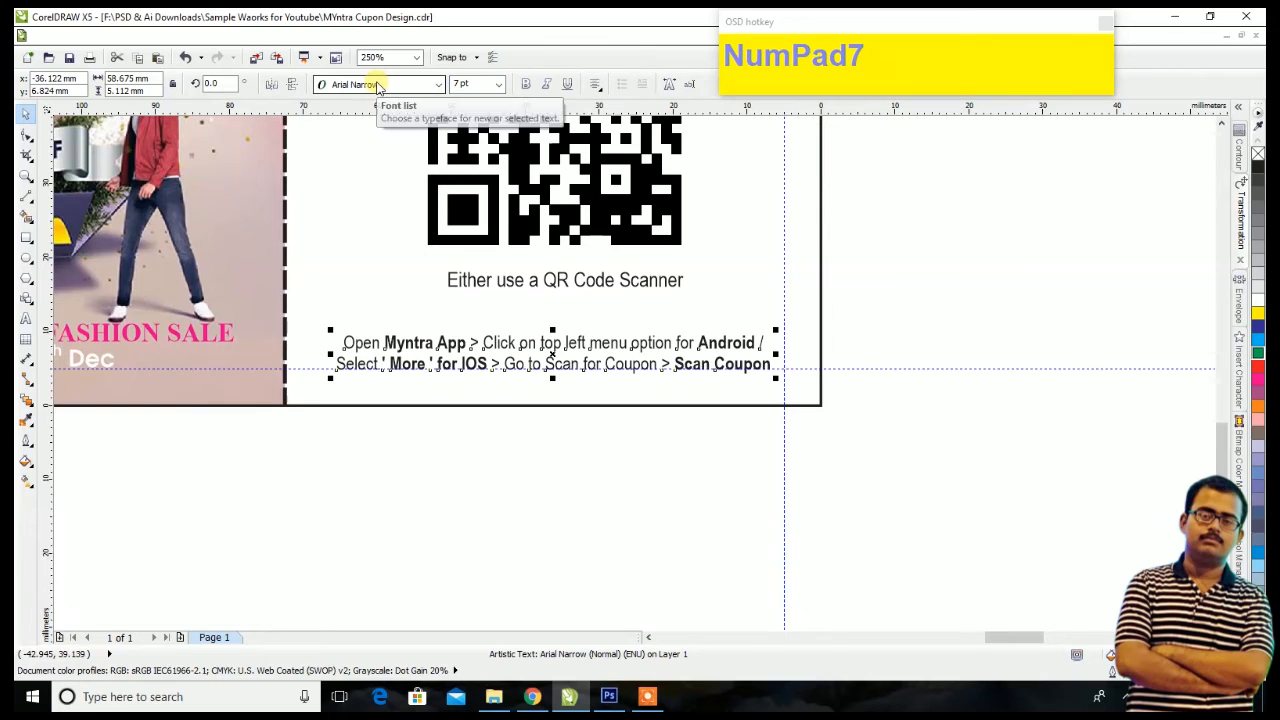
Step: Center the two-line "Open Myntra App" instructions horizontally on the rectangle over the card's right half
scroll(555, 385, "down", 1)
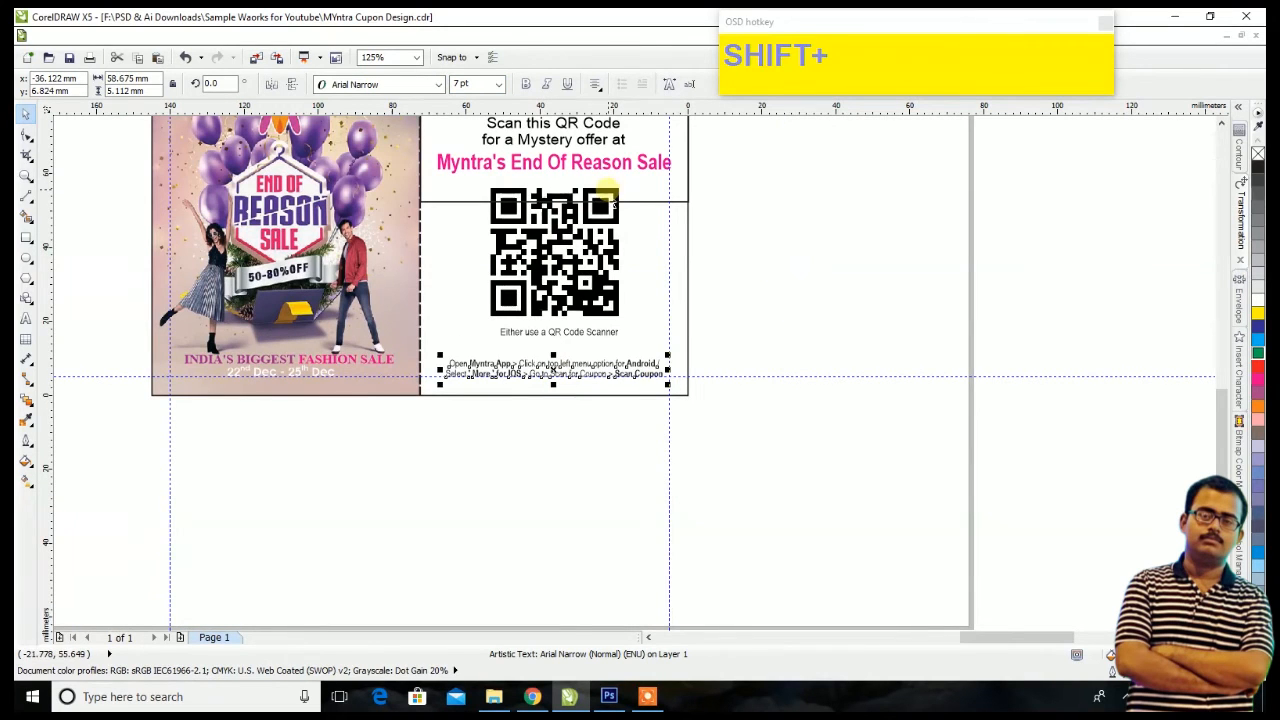
left_click(553, 386, "shift")
left_click(626, 84)
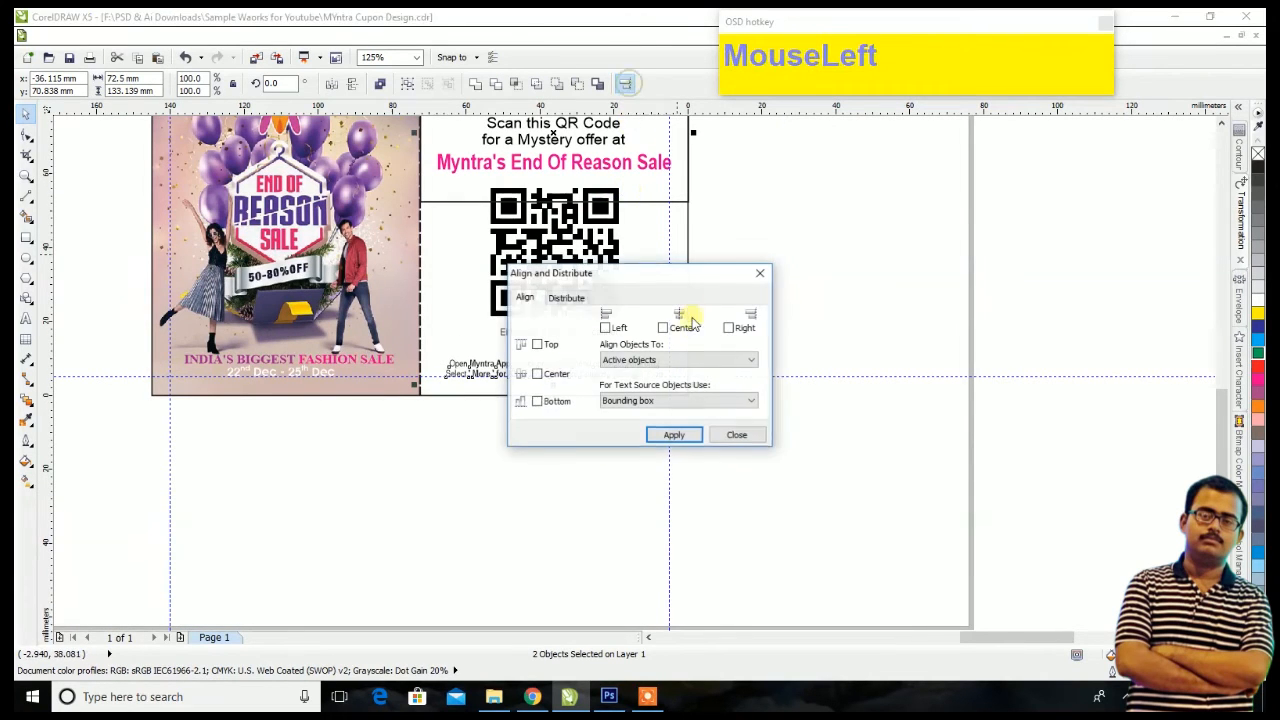
left_click(695, 434)
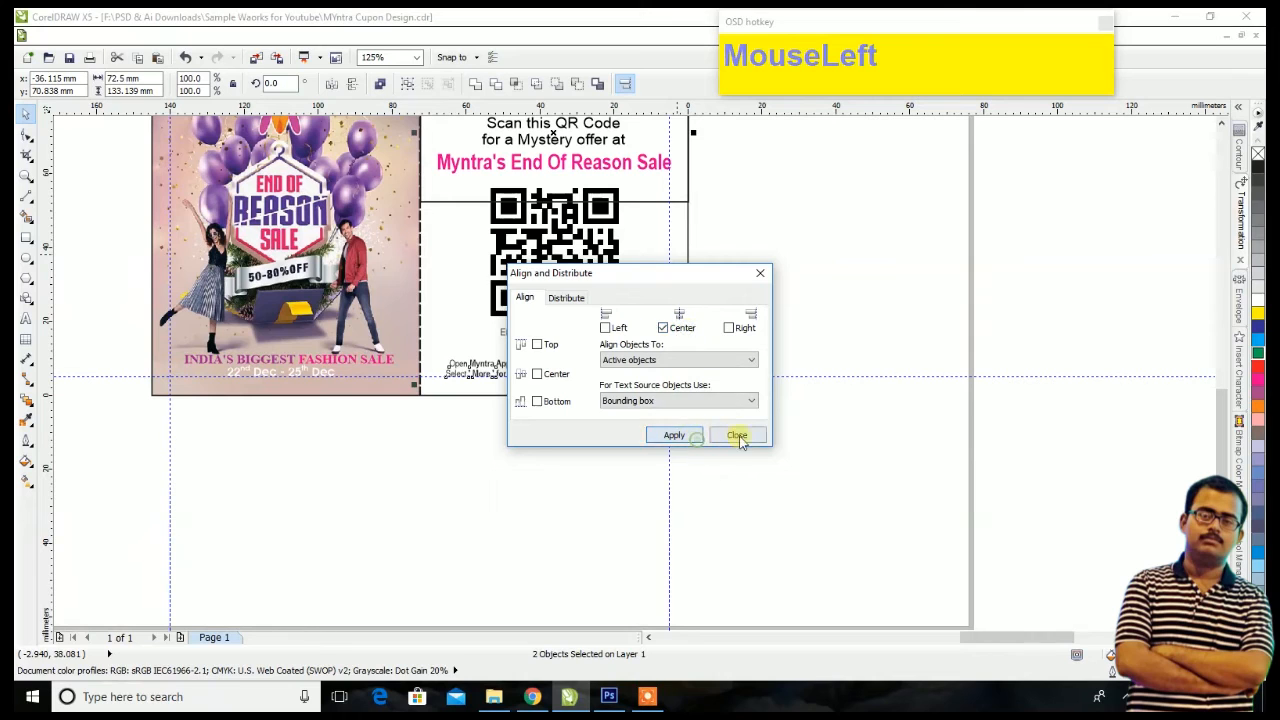
left_click(737, 435)
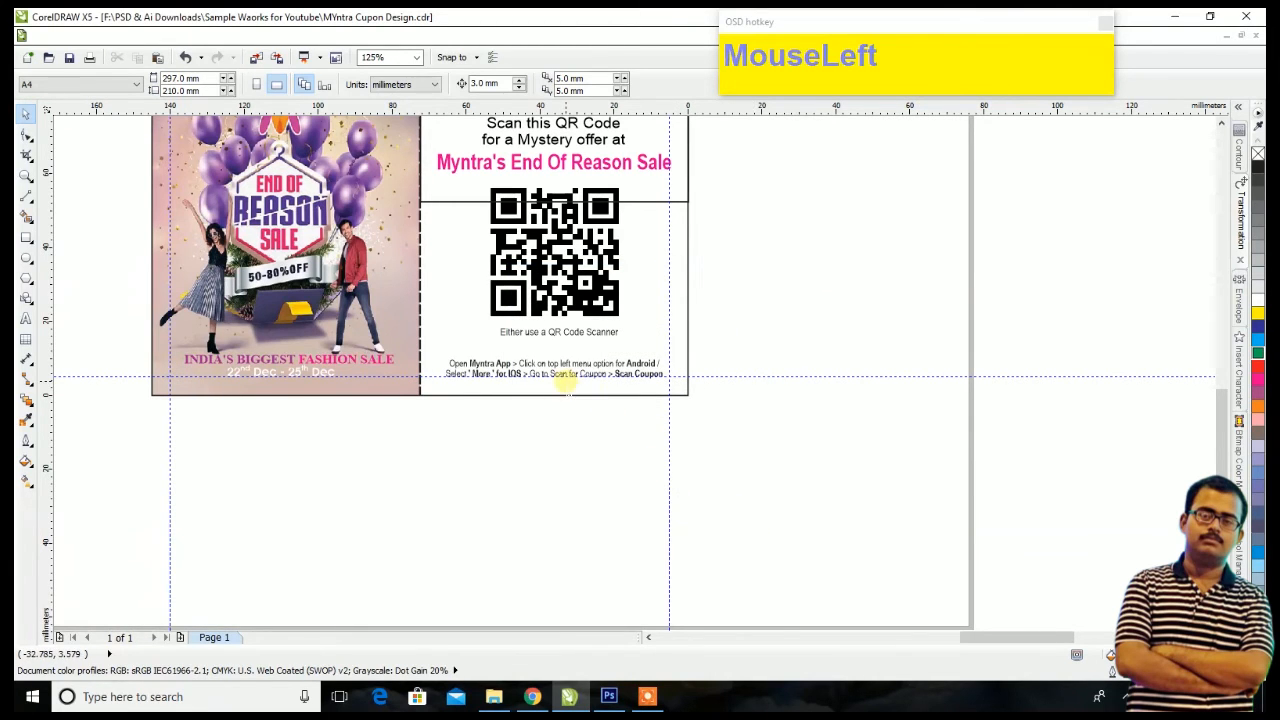
Step: Make the words "QR Code Scanner" bold in the line below the QR code
scroll(565, 380, "up", 3)
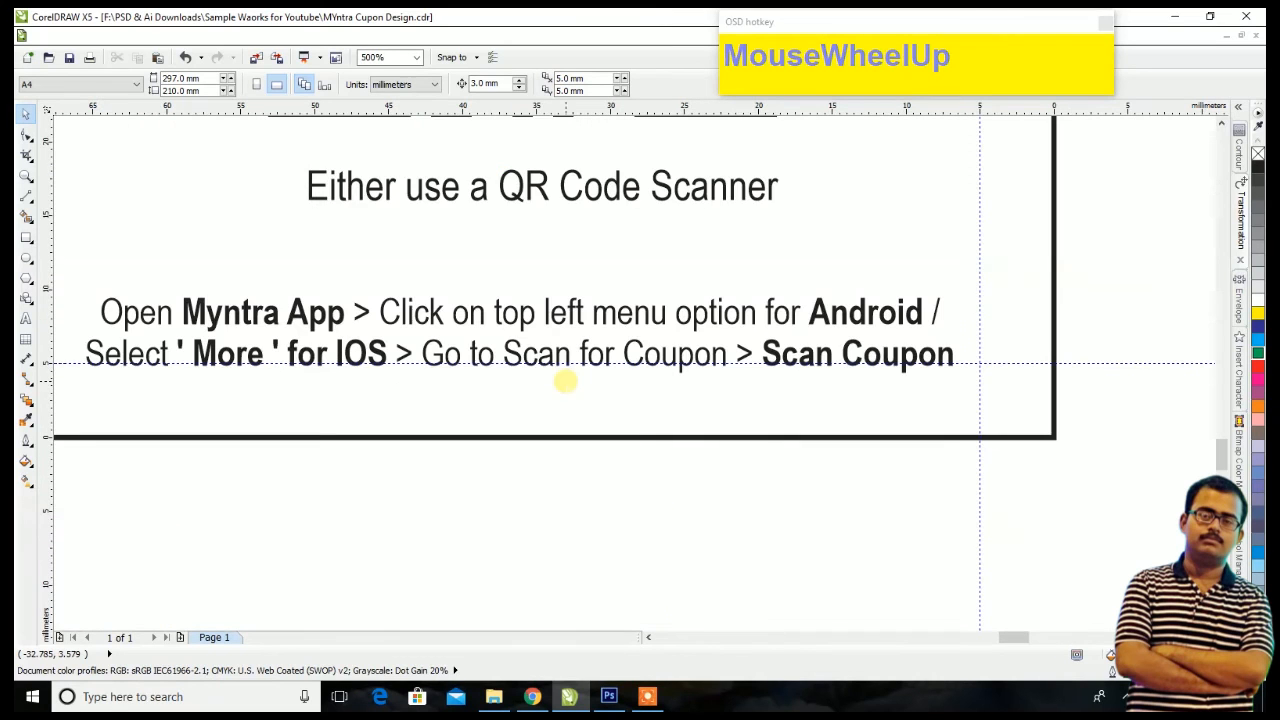
left_click(566, 195)
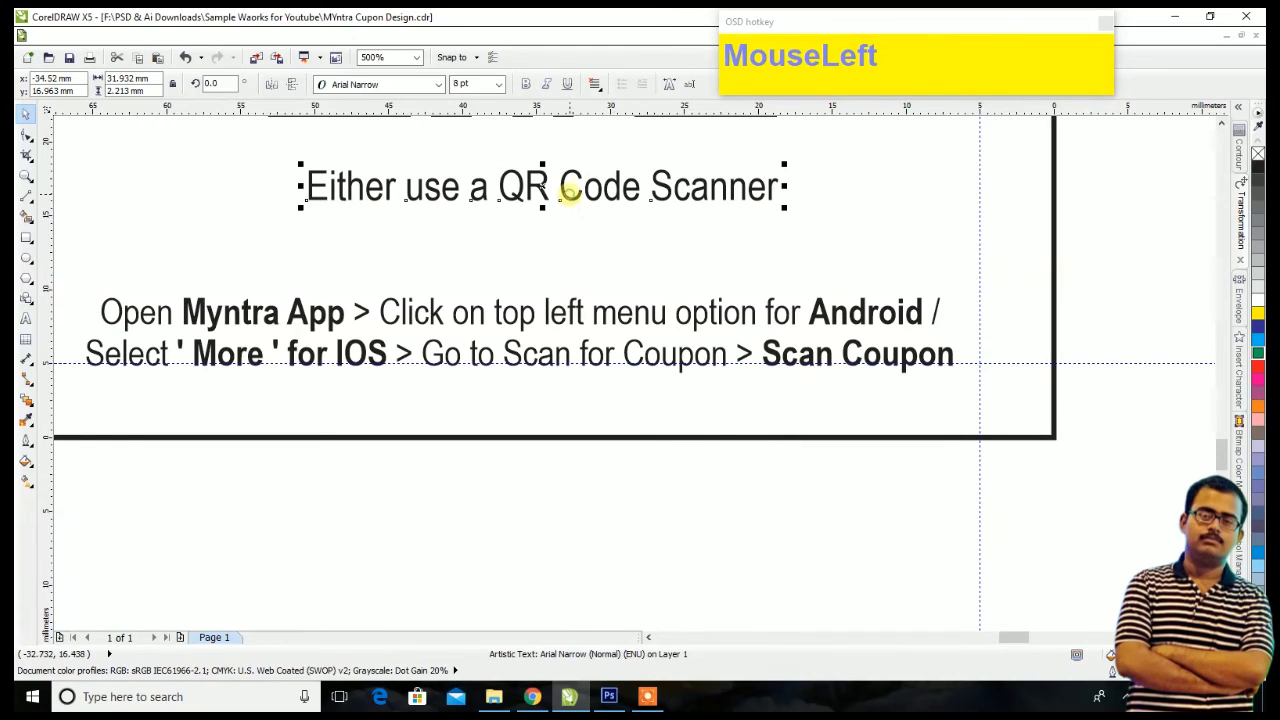
left_click(24, 318)
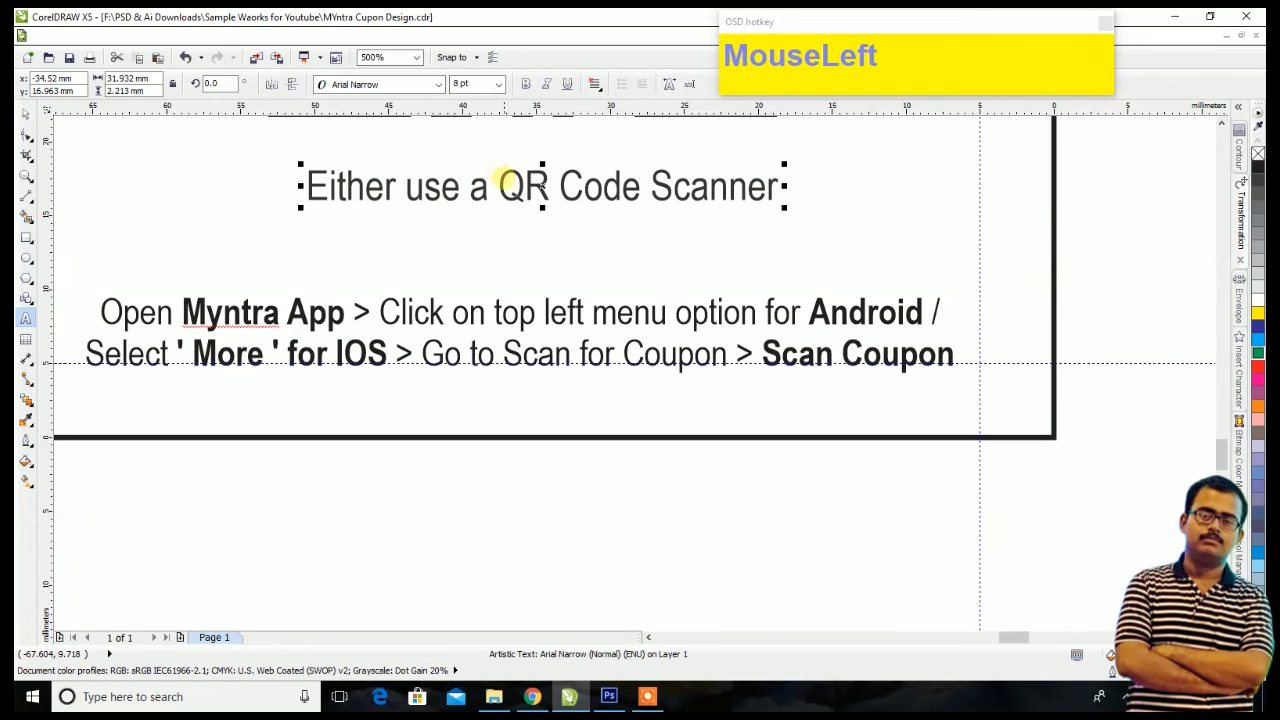
left_click(498, 186, "shift")
left_click(527, 84)
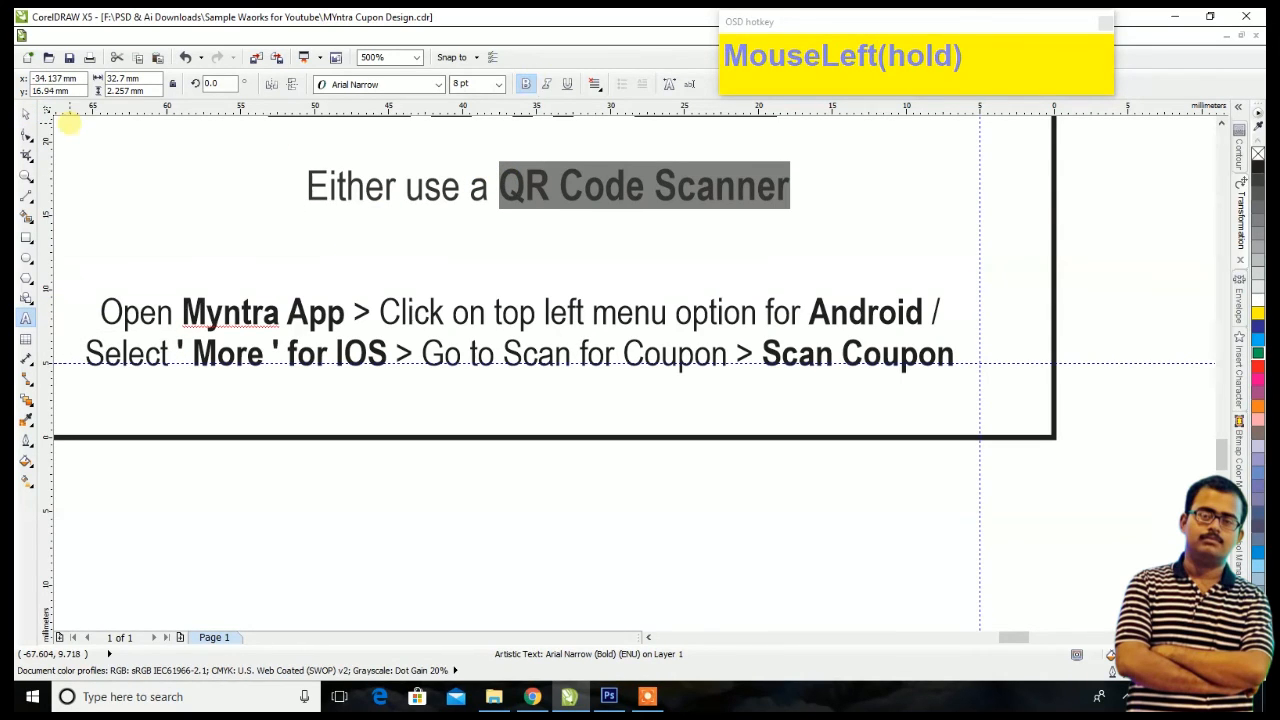
left_click(40, 116)
Step: Place the word "or" between the QR Code Scanner line and the two-line instructions, and set its font size to 8 pt
scroll(480, 451, "down", 6)
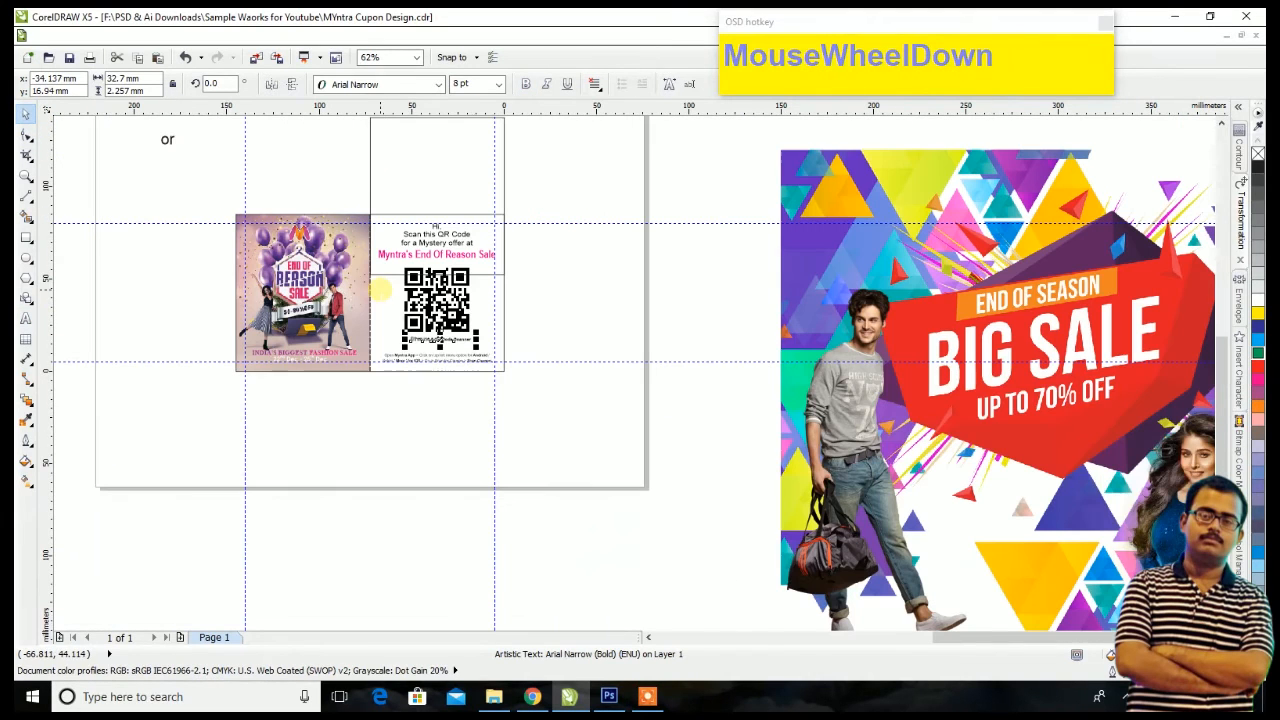
left_click_drag(166, 138, 436, 350)
scroll(437, 348, "up", 5)
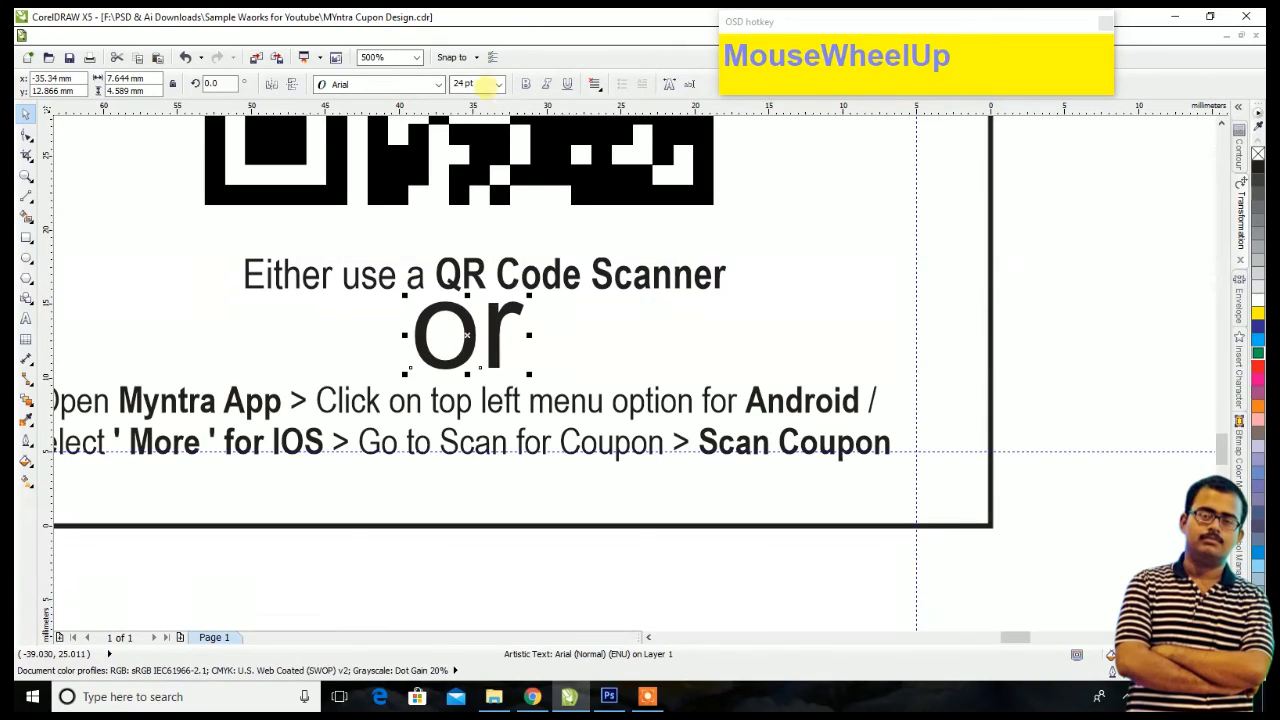
left_click_drag(475, 83, 343, 84)
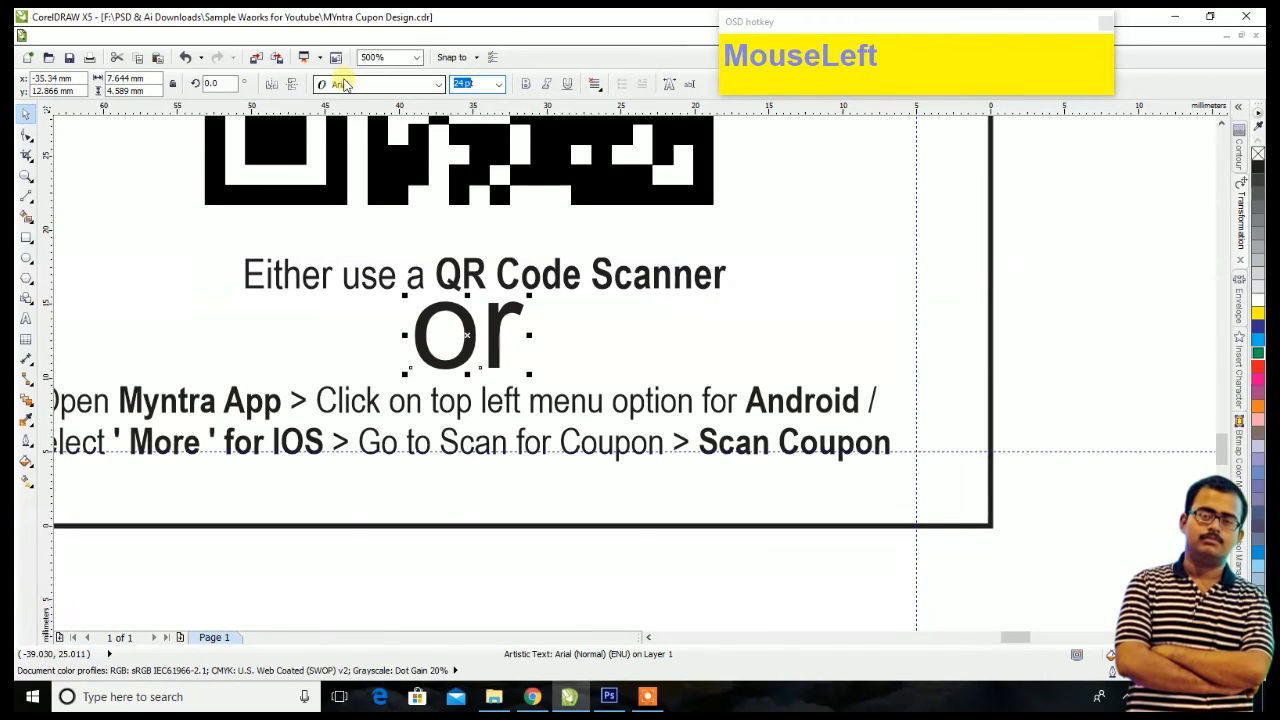
type("8")
key("Right")
key("BackSpace")
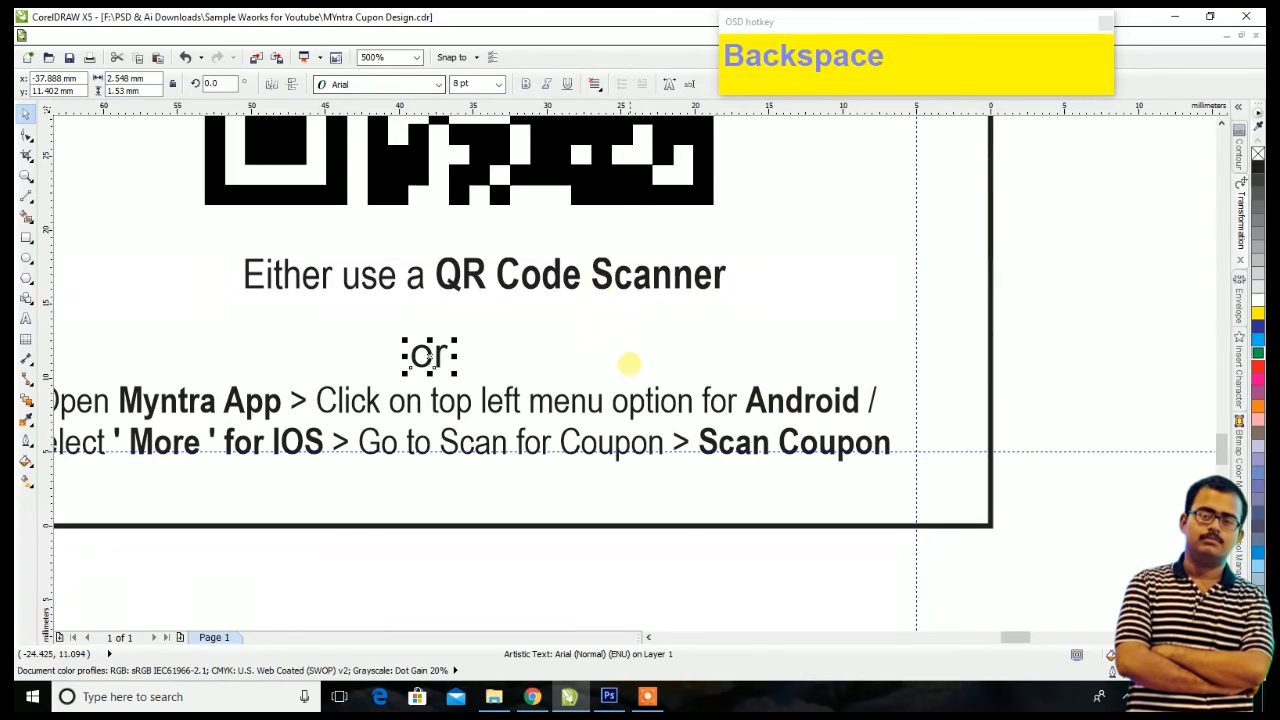
Step: Center the word "or" horizontally on the rectangle over the card's right half
scroll(626, 354, "down", 3)
left_click(675, 199, "shift")
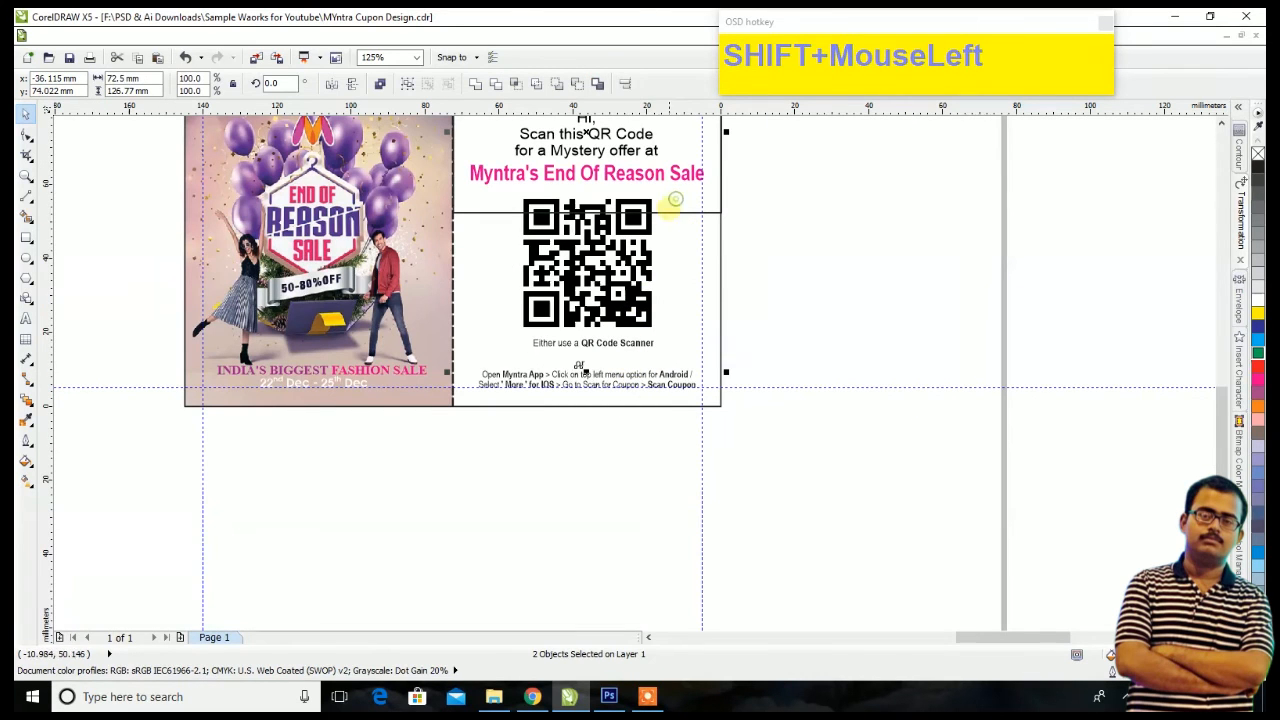
left_click(625, 83)
left_click(663, 328)
left_click(676, 435)
left_click(737, 435)
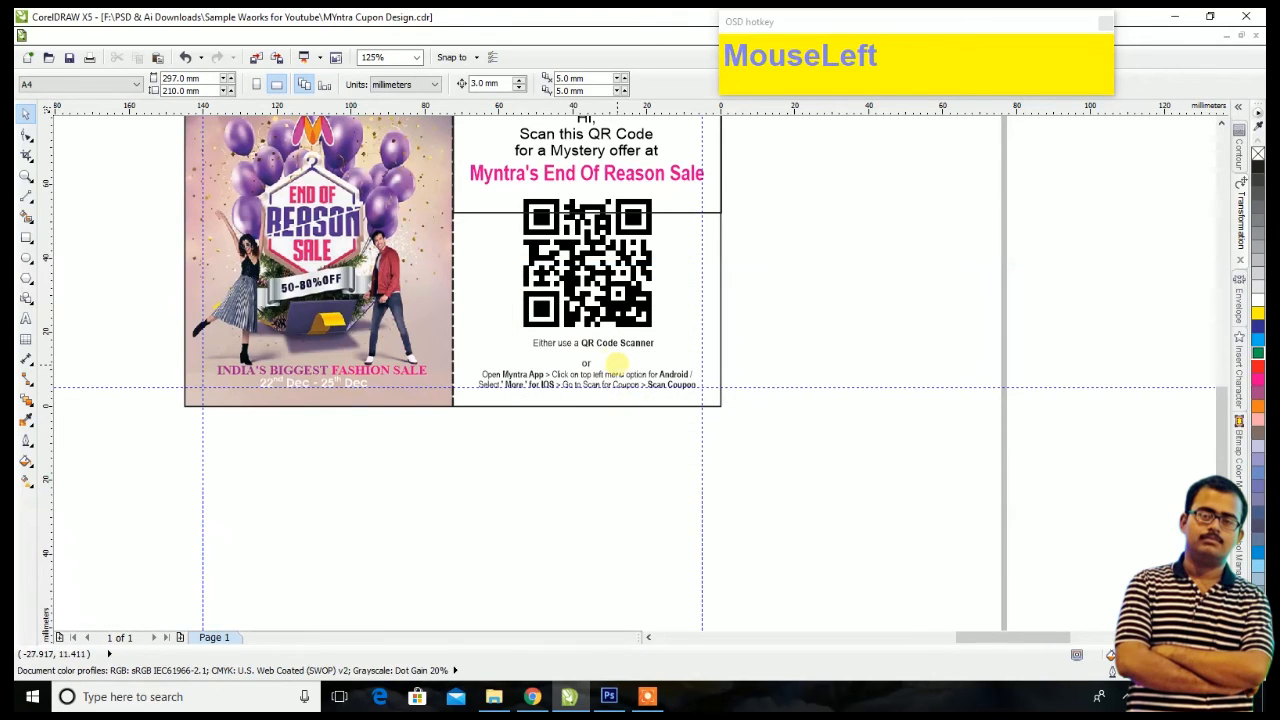
Step: Nudge the "Either use a QR Code Scanner" line straight down 1.5 mm, closer to the word "or"
scroll(613, 368, "up", 3)
left_click(513, 280)
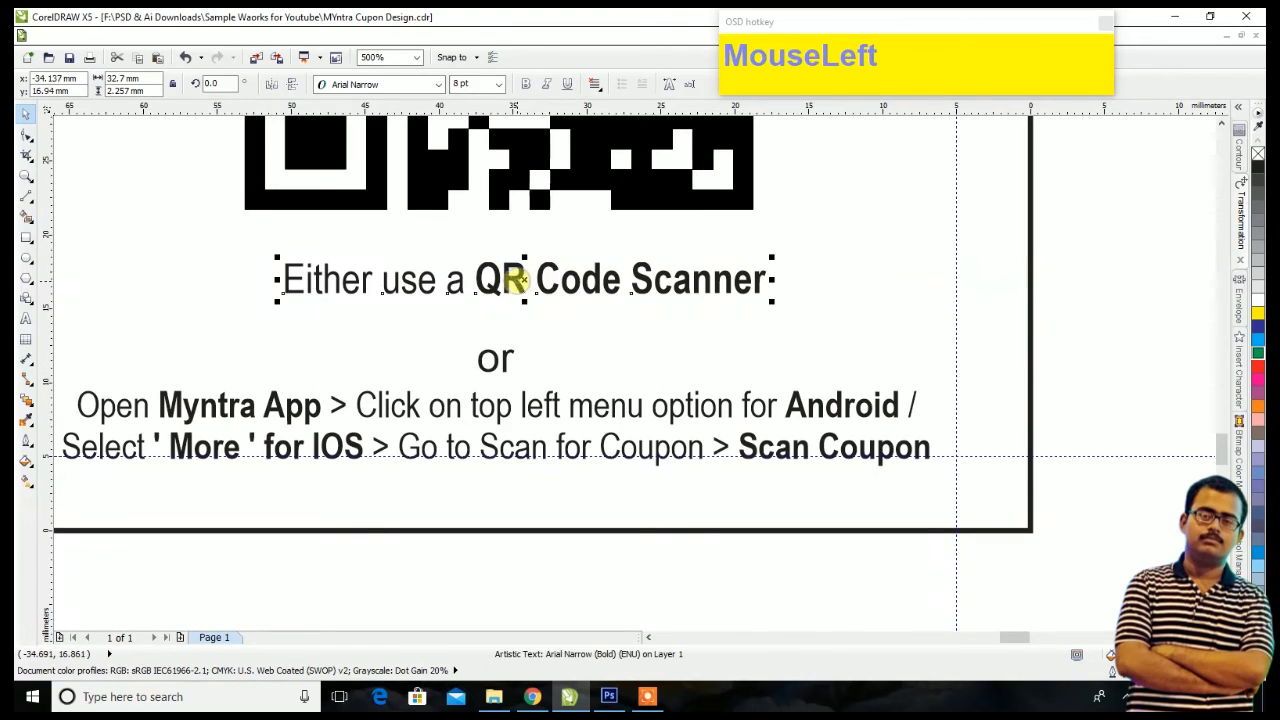
key("ctrl+Down")
key("ctrl+Down")
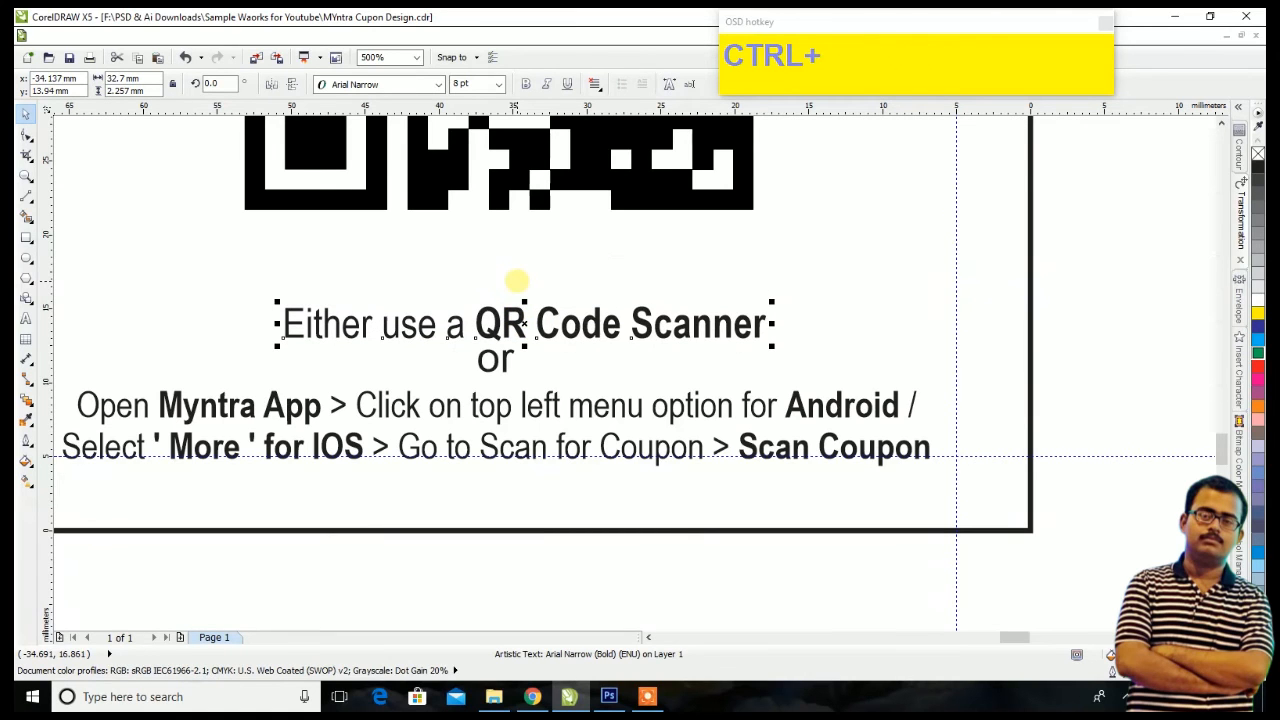
key("ctrl+Up")
Step: Center the "Either use a QR Code Scanner" line horizontally on the rectangle over the card's right half
scroll(513, 282, "down", 2)
scroll(608, 237, "down", 3)
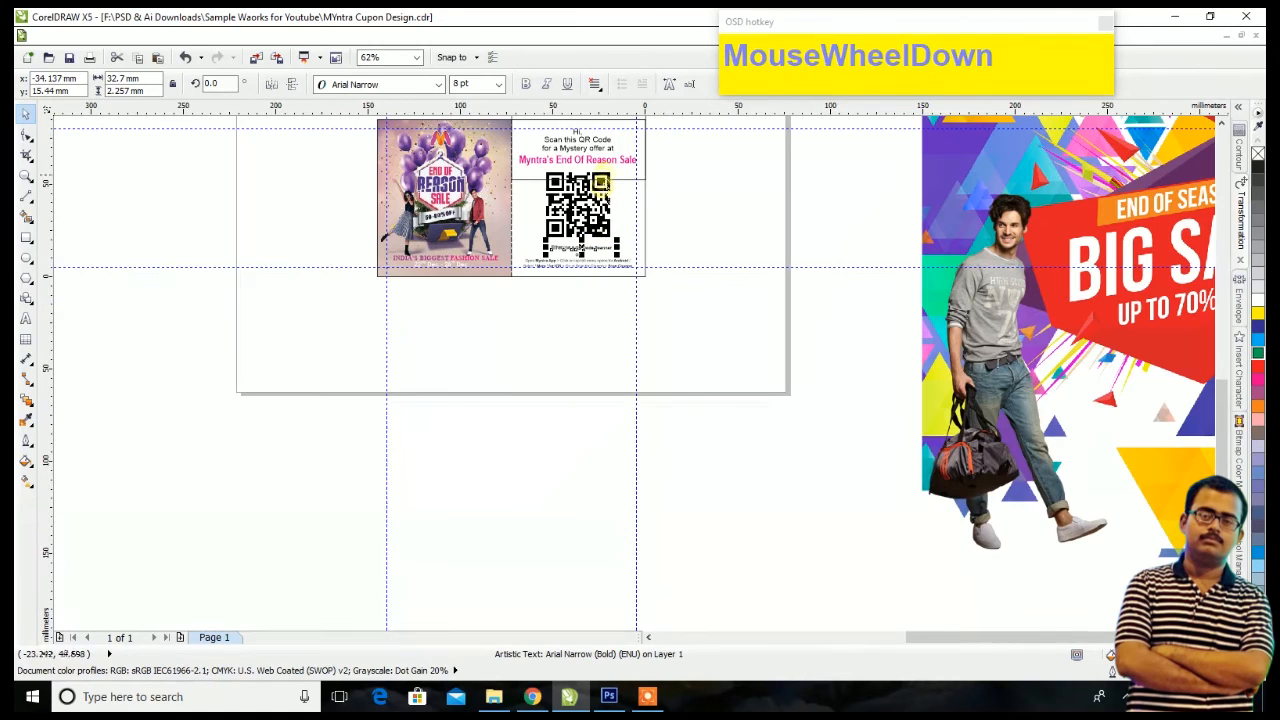
left_click(612, 172, "shift")
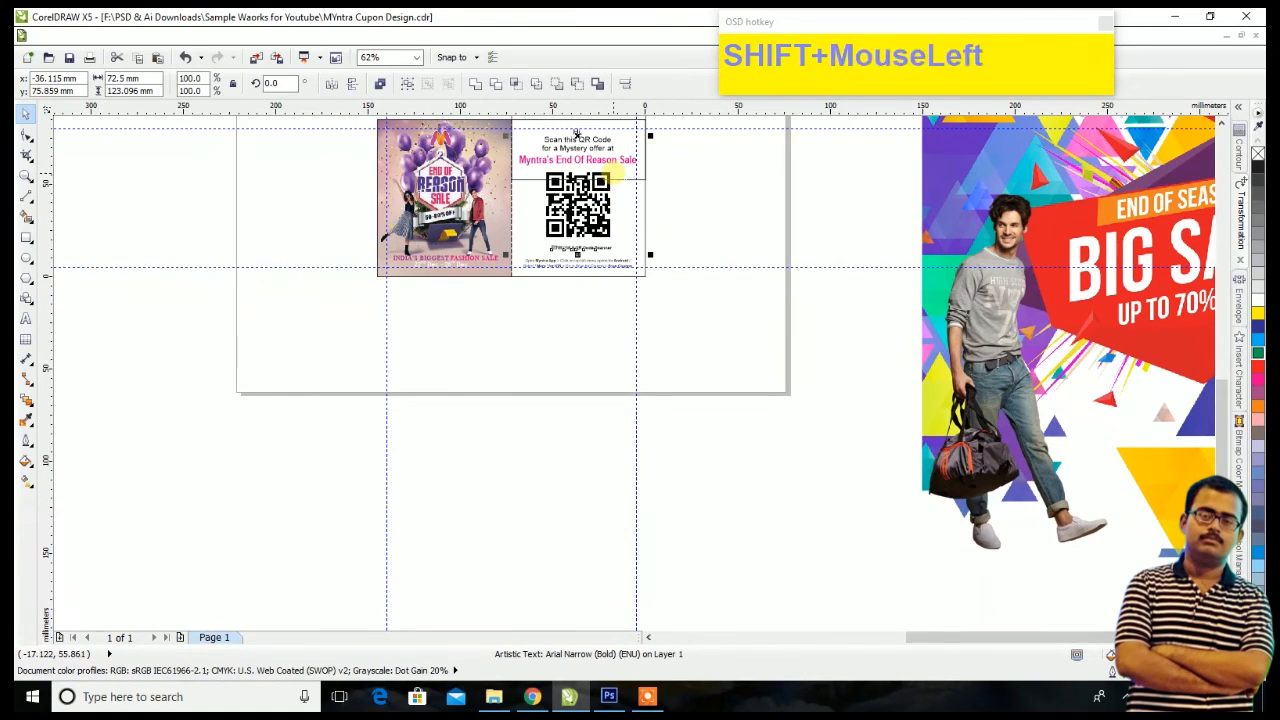
left_click(625, 84)
left_click(680, 330)
left_click(682, 435)
left_click(722, 434)
left_click(688, 425)
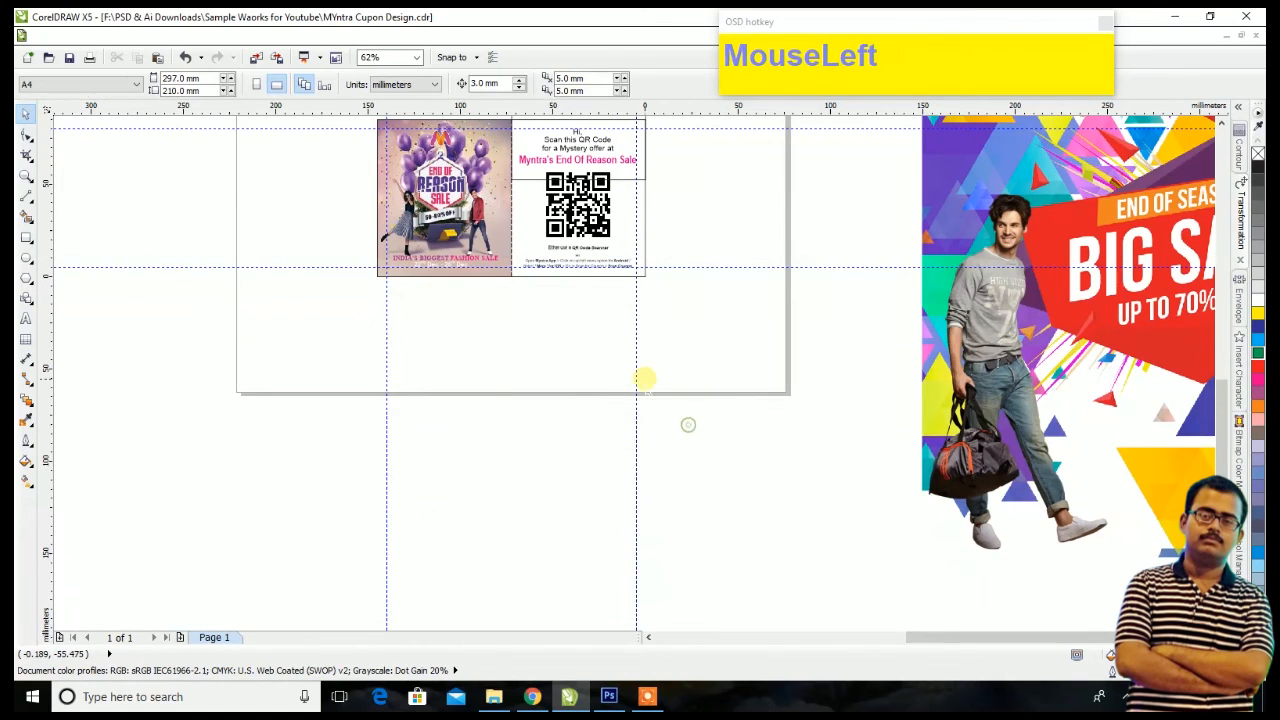
Step: Enlarge the QR code about its center to about 40.3 mm wide, filling the space between the headline and the scanner line
scroll(646, 370, "down", 2)
scroll(640, 350, "up", 4)
left_click(617, 297)
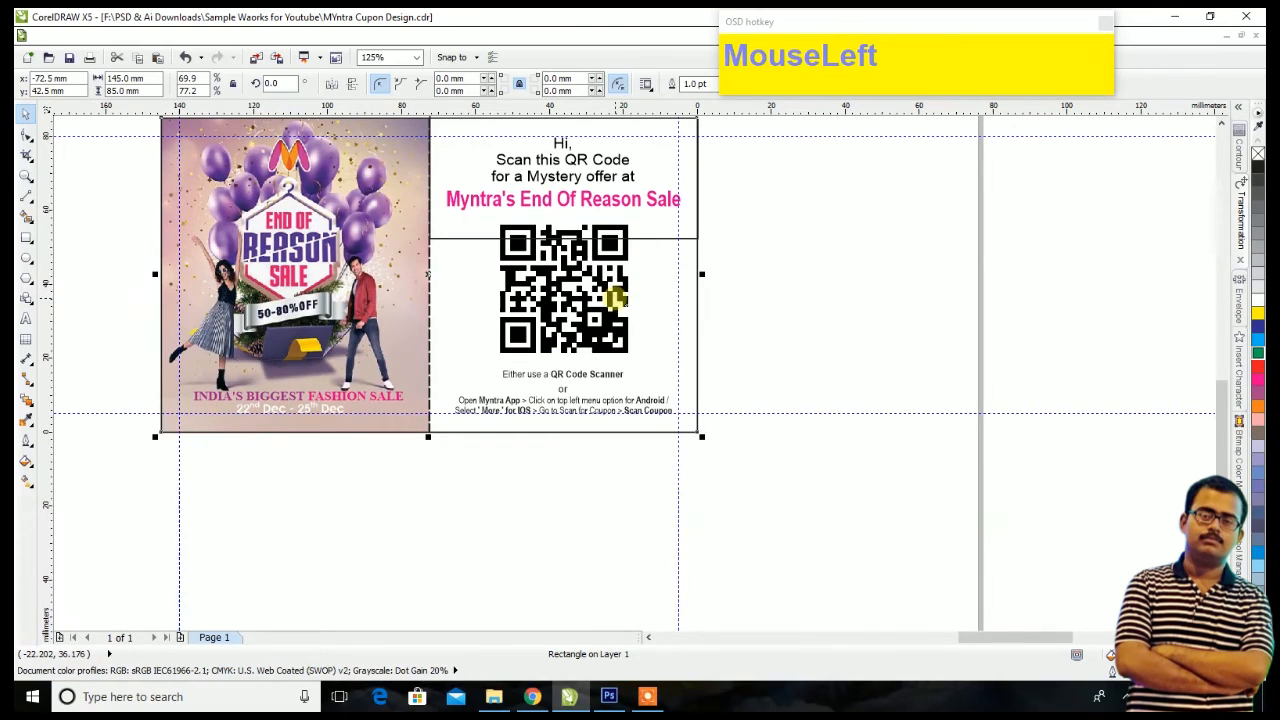
left_click_drag(776, 199, 444, 366)
scroll(652, 200, "up", 2)
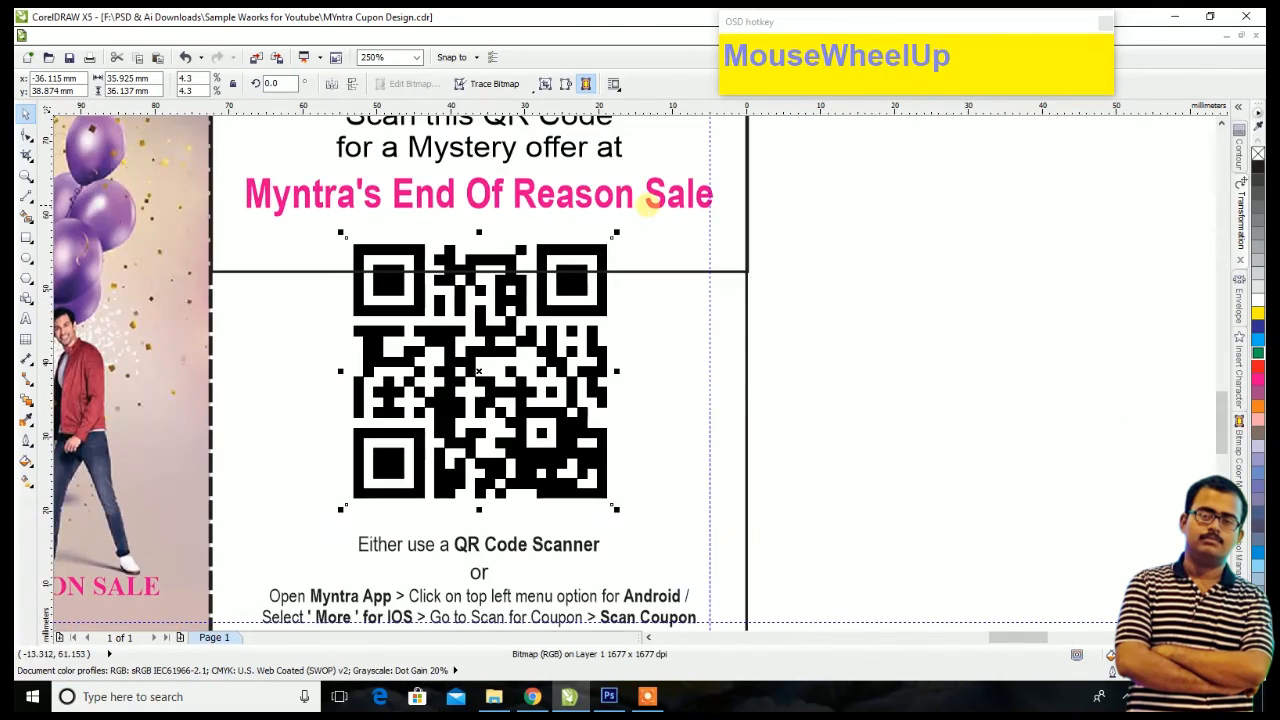
key("shift")
left_click_drag(616, 233, 633, 216)
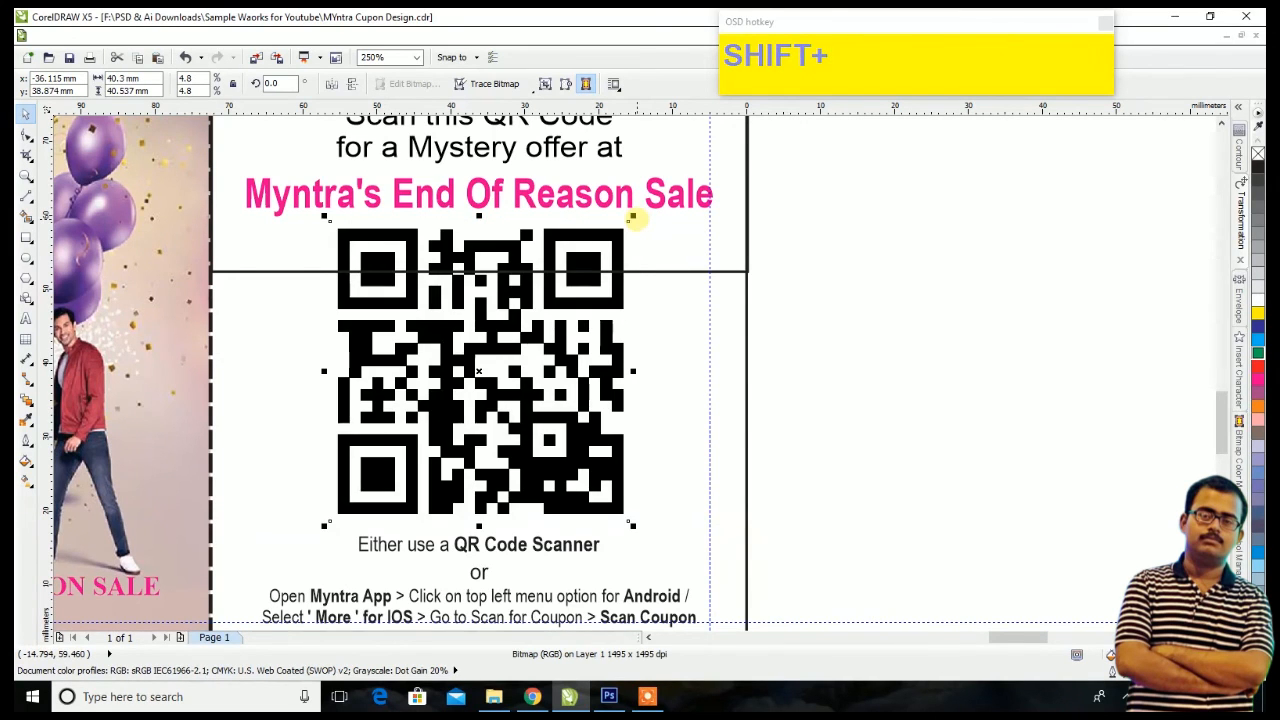
scroll(643, 289, "down", 1)
left_click(794, 343)
Step: Place the small Myntra logo with its name at the center of the QR code, about 20.5 mm square
scroll(796, 344, "down", 1)
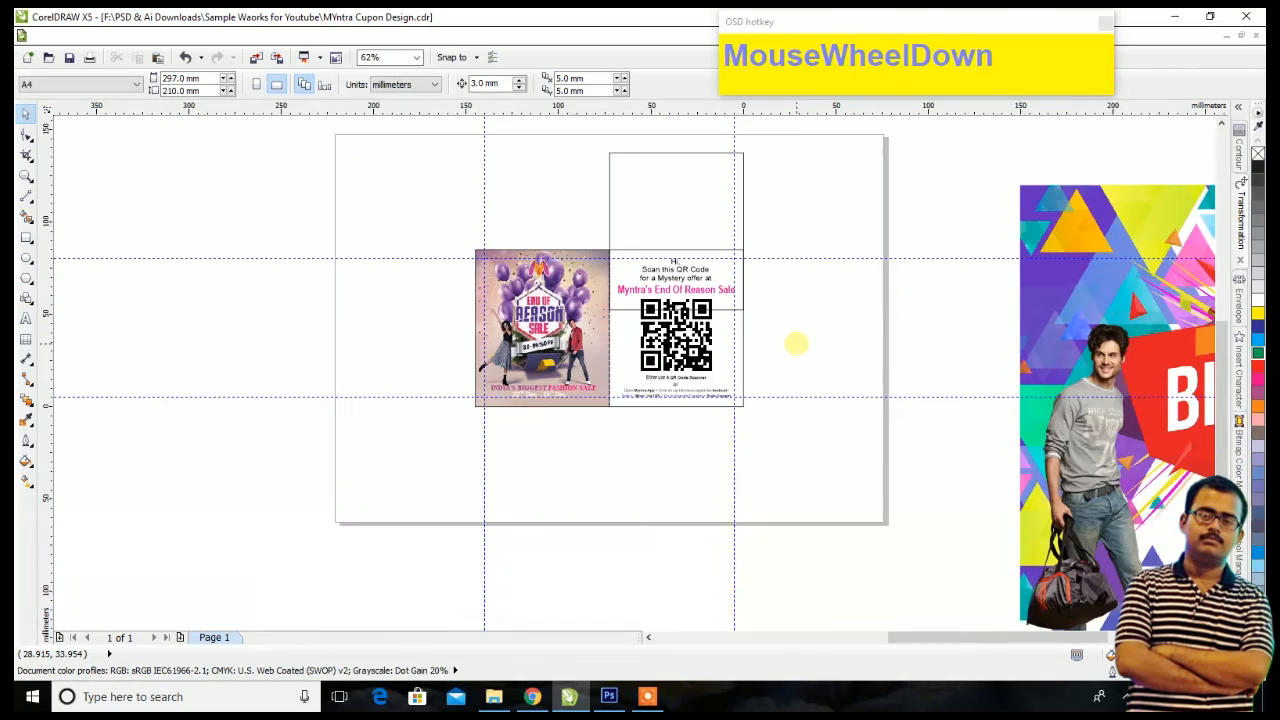
scroll(690, 290, "up", 2)
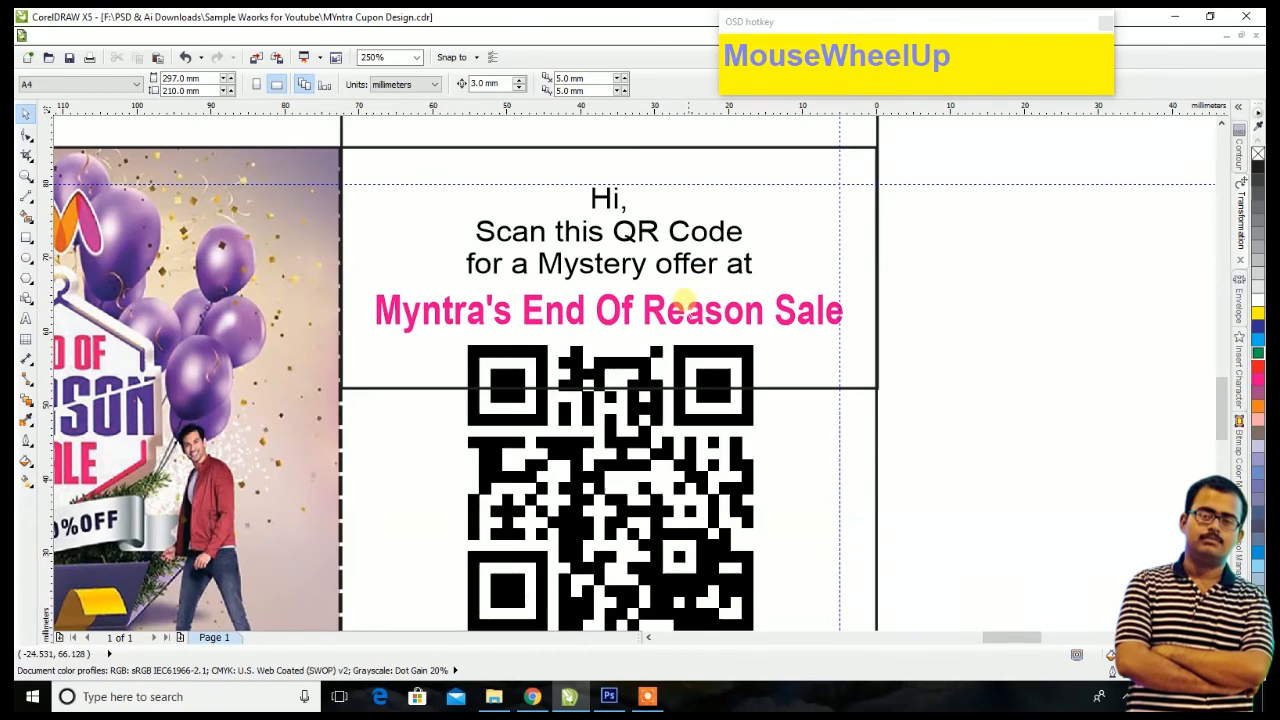
scroll(683, 298, "down", 3)
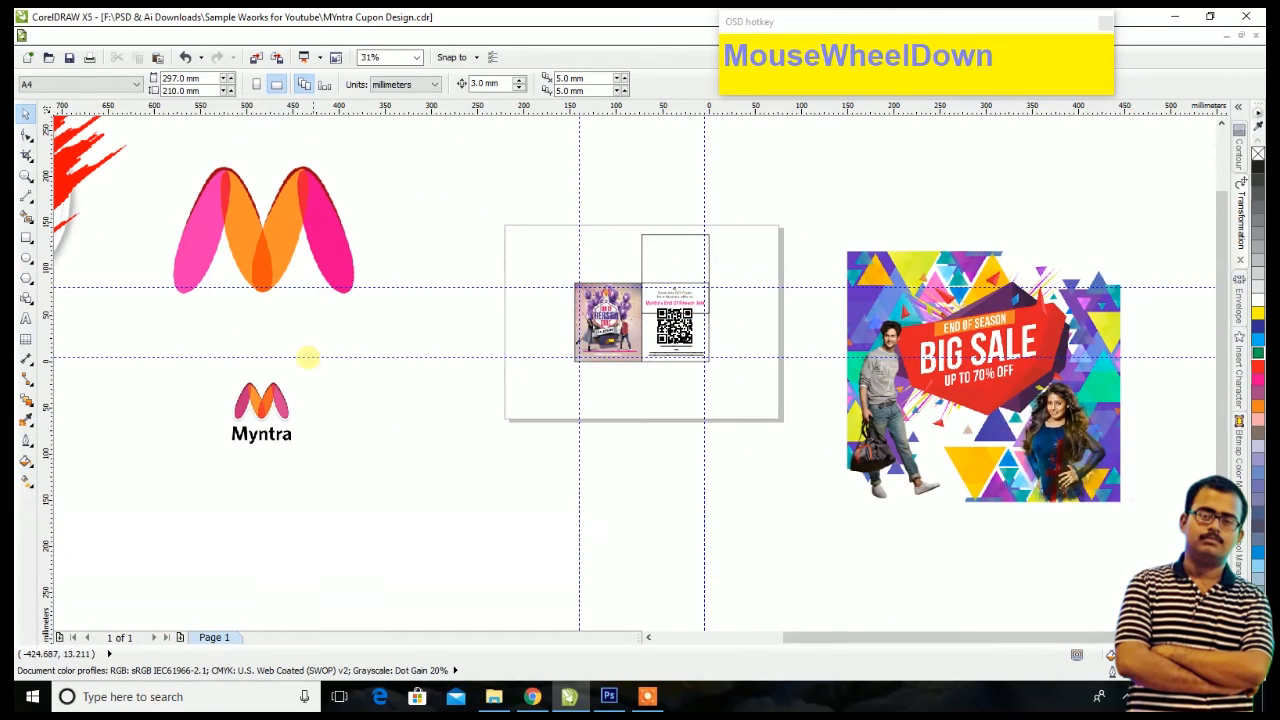
left_click_drag(278, 422, 562, 438)
left_click_drag(602, 371, 675, 323)
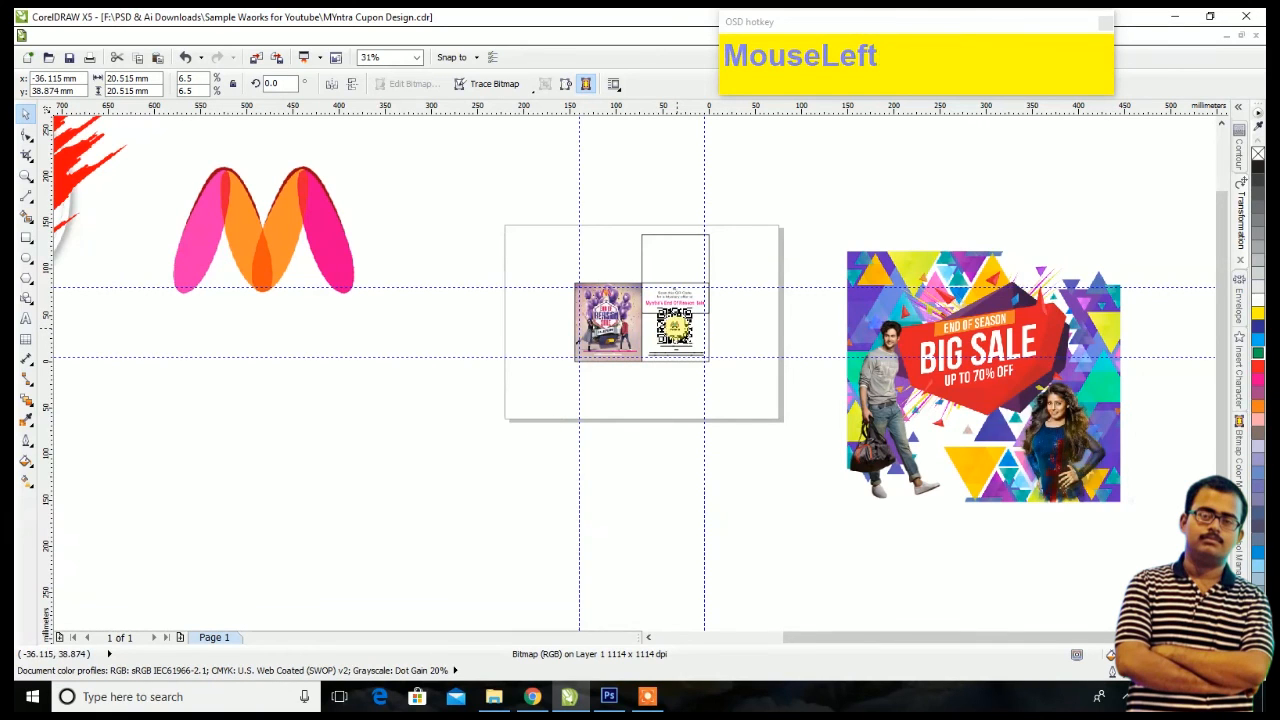
scroll(675, 323, "up", 4)
scroll(718, 272, "up", 1)
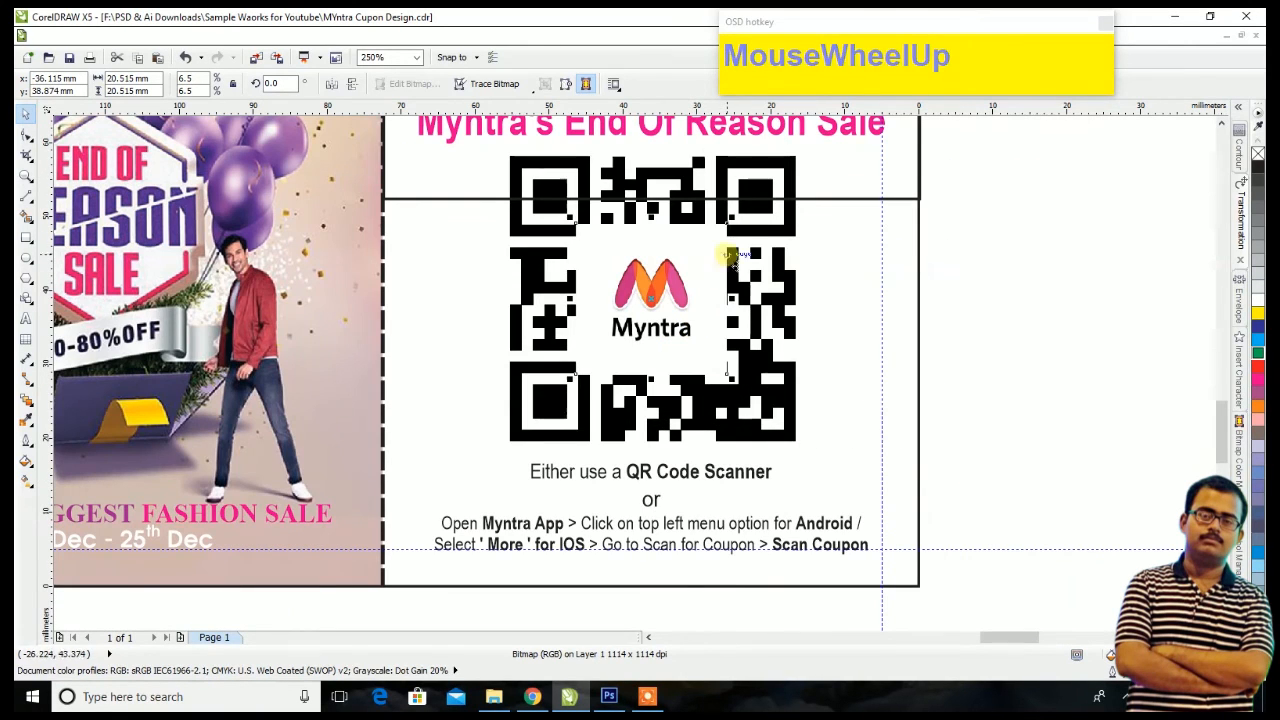
Step: Shrink the Myntra logo on the QR code about its center to about 15.1 mm square
left_click_drag(729, 212, 729, 236)
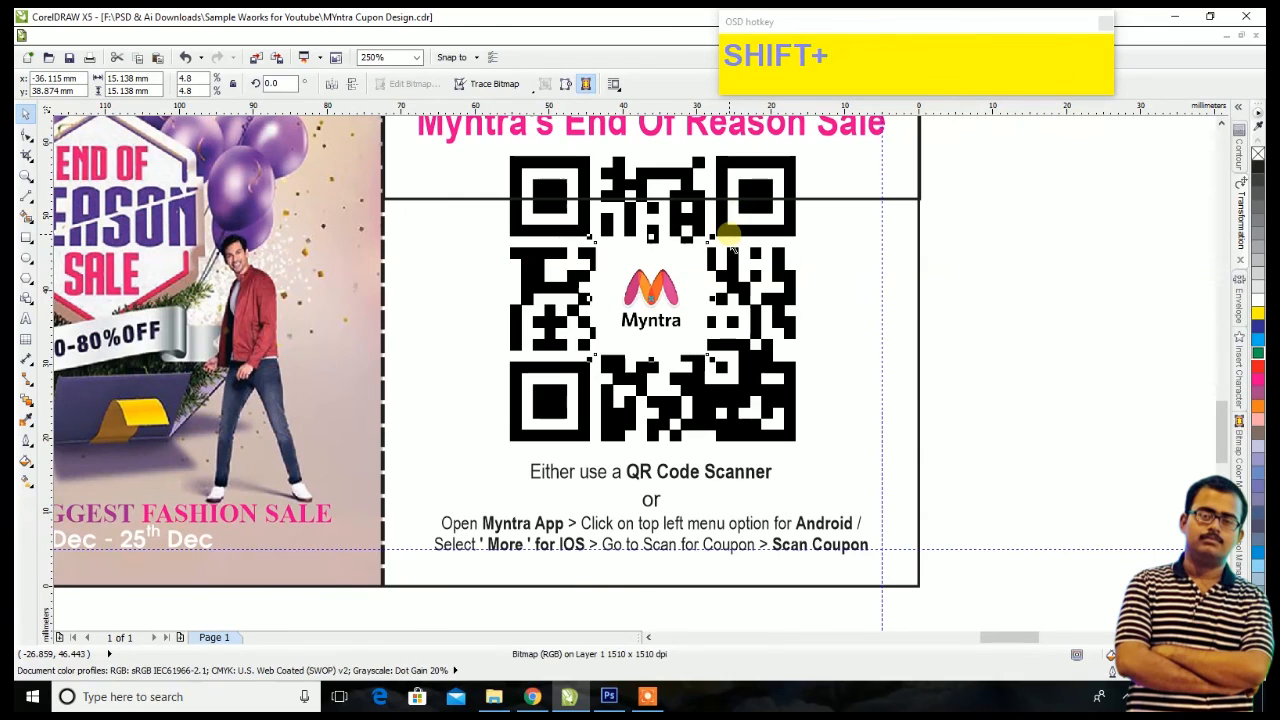
left_click(760, 200, "shift")
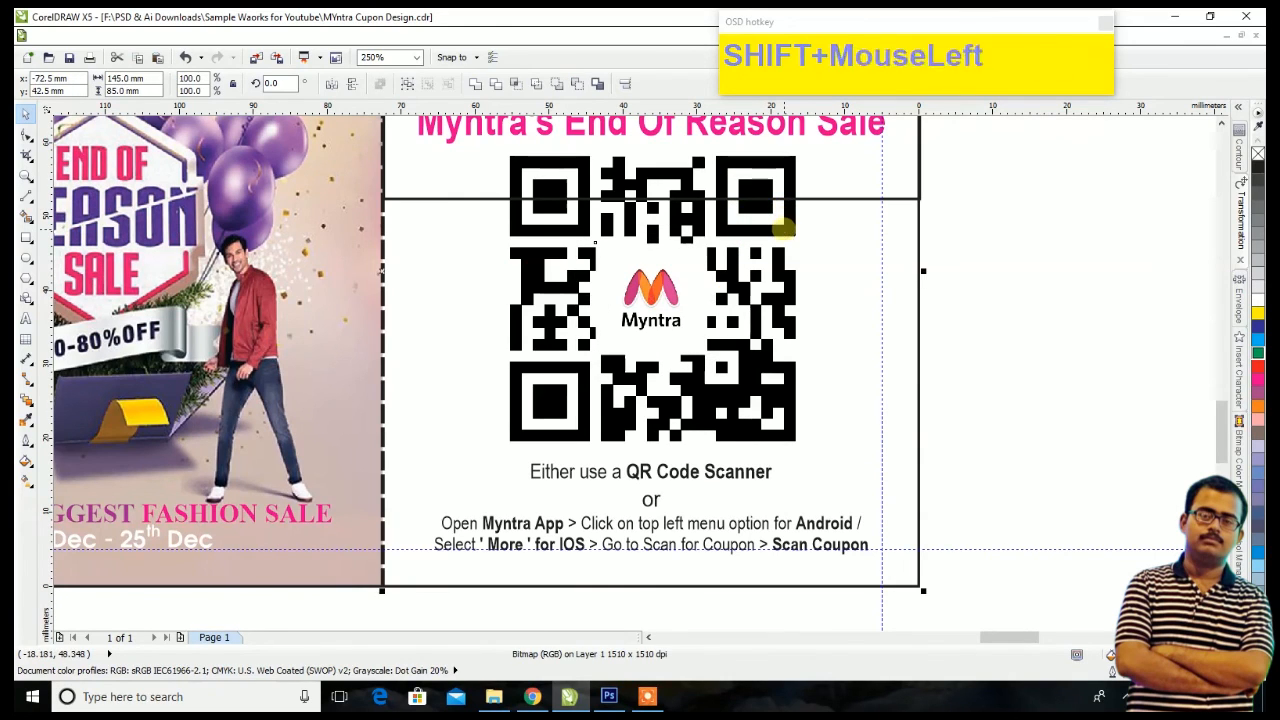
left_click_drag(968, 324, 991, 325)
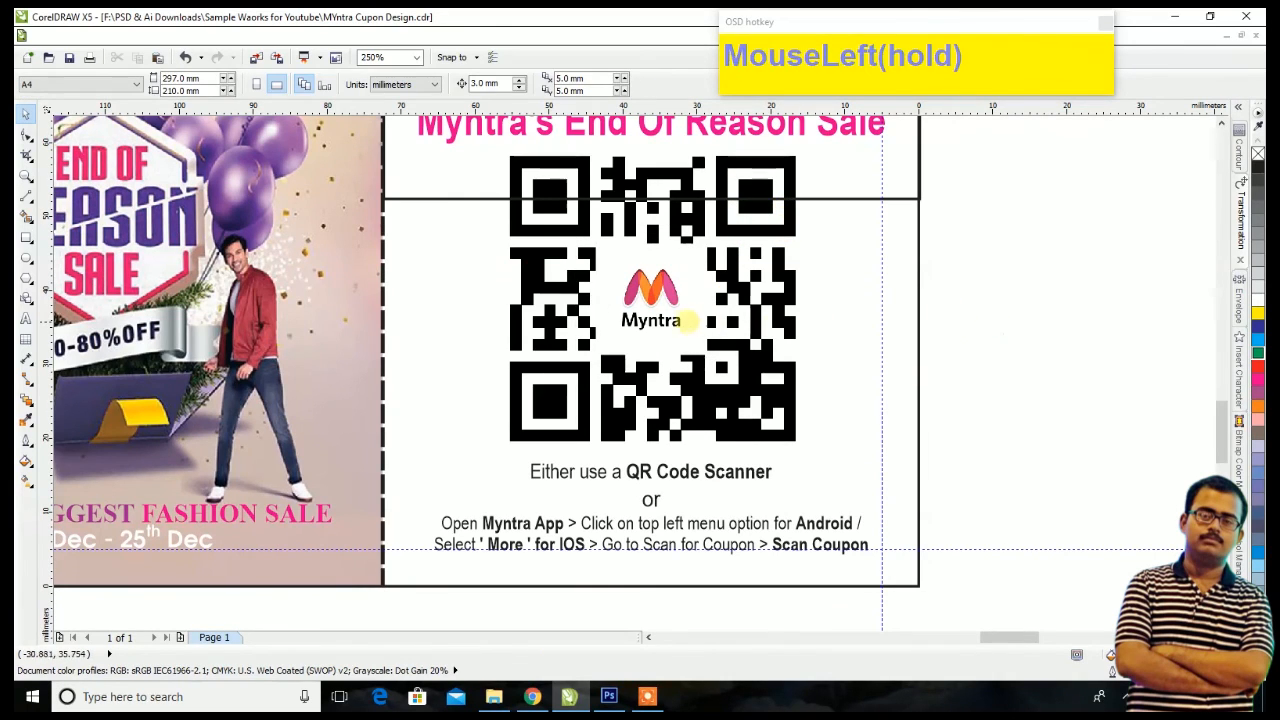
left_click(694, 334)
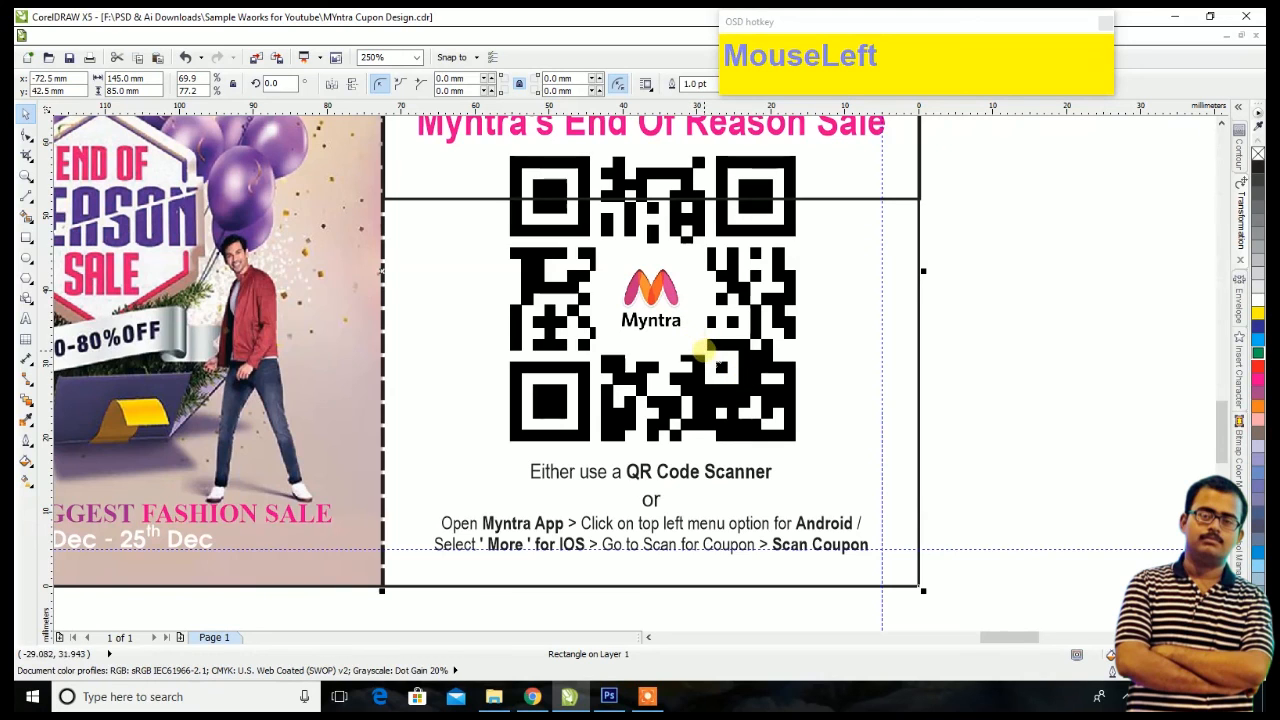
left_click(704, 352)
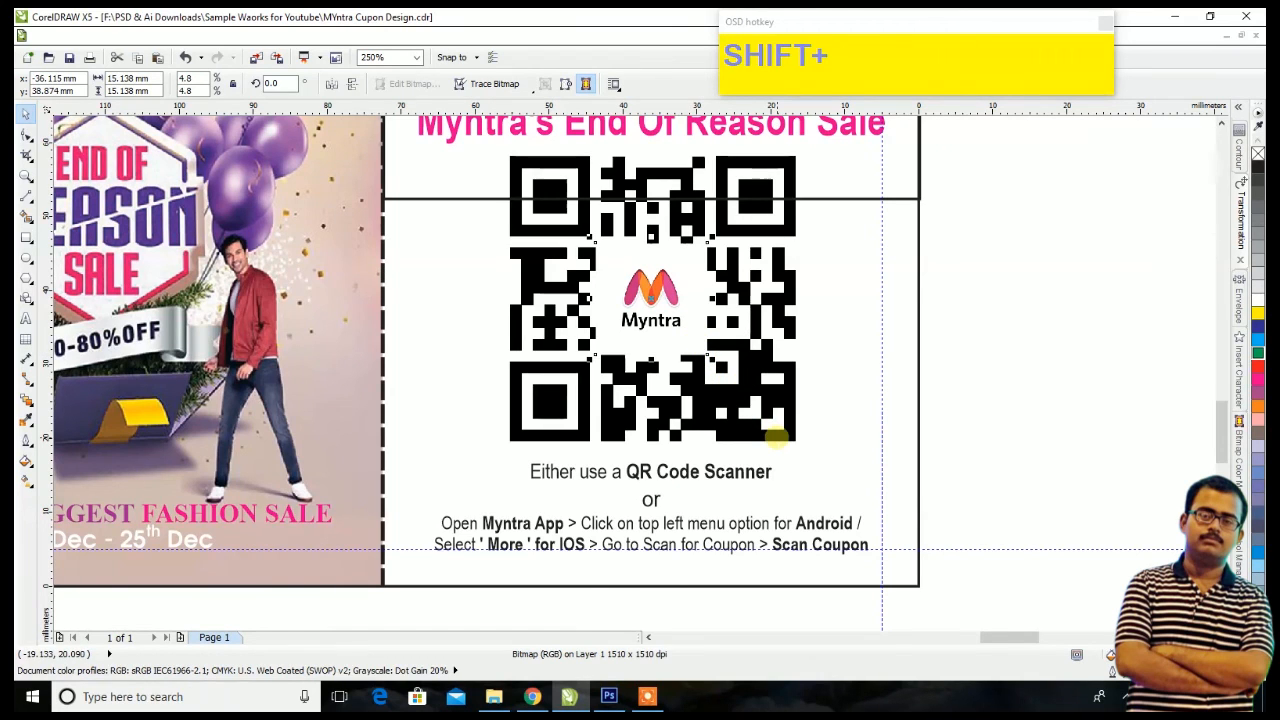
left_click(779, 443, "shift")
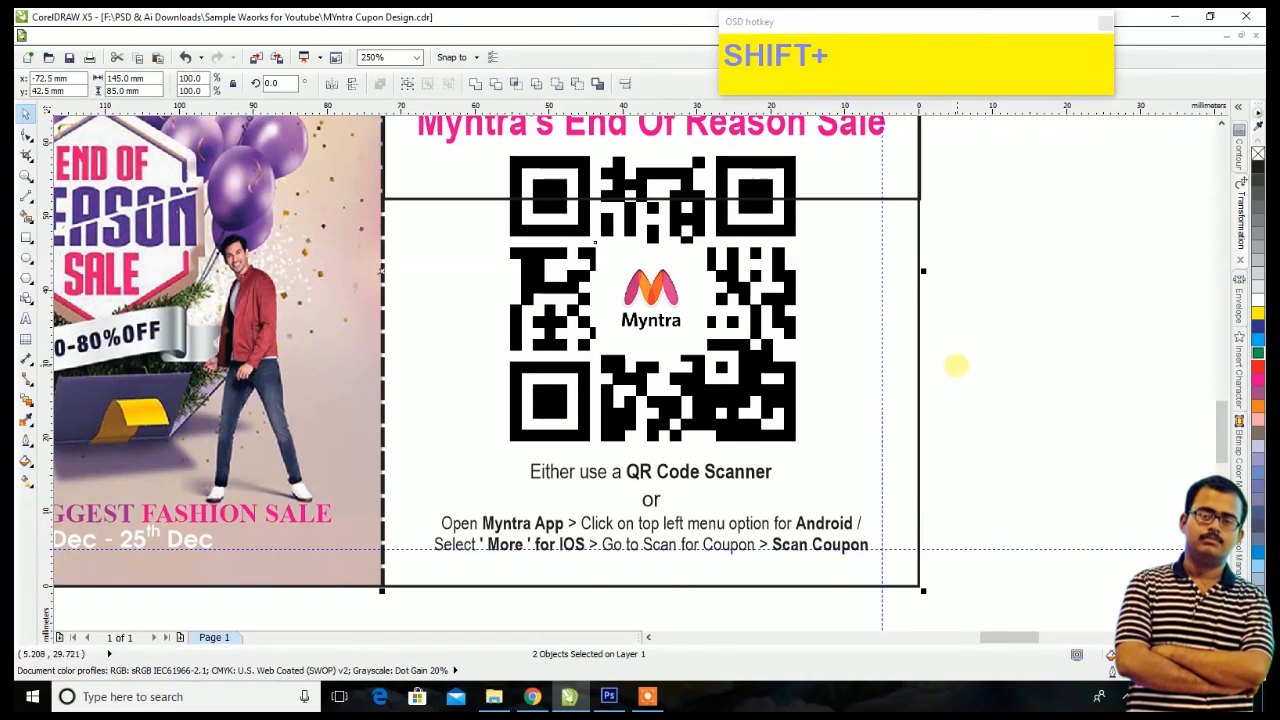
key("shift+Page_Down")
left_click(956, 365)
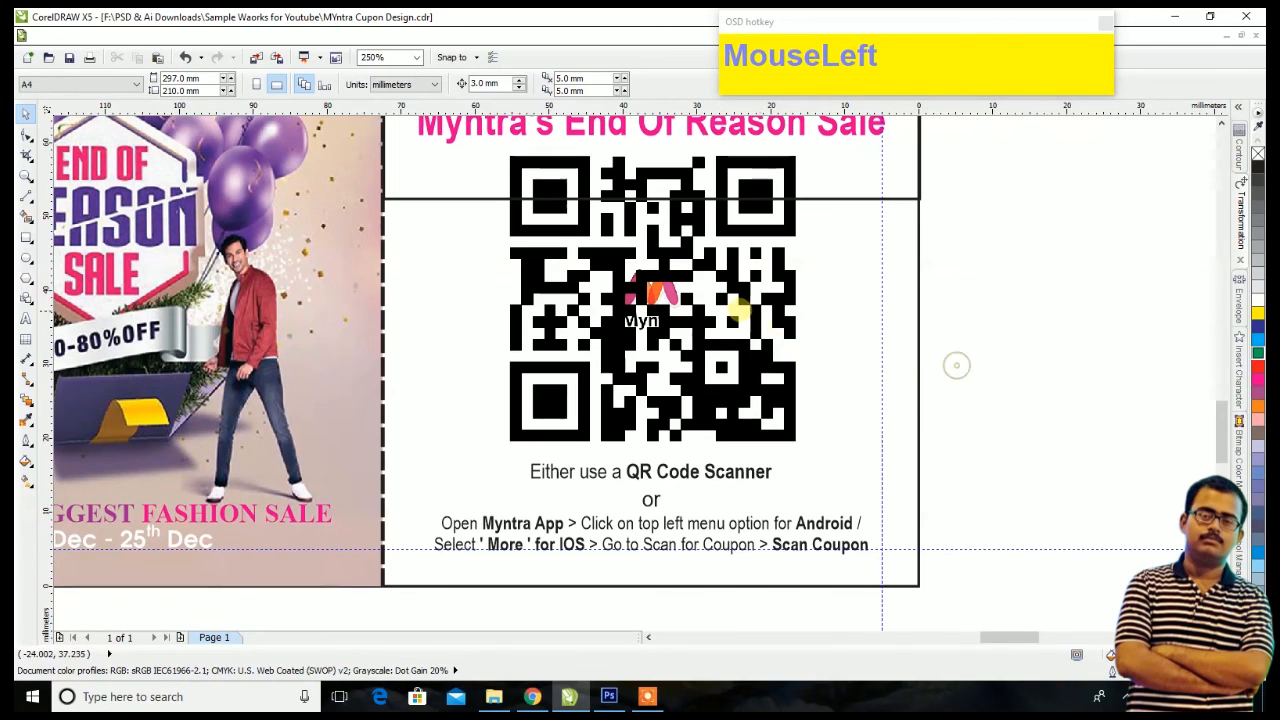
key("ctrl+z")
left_click(980, 326)
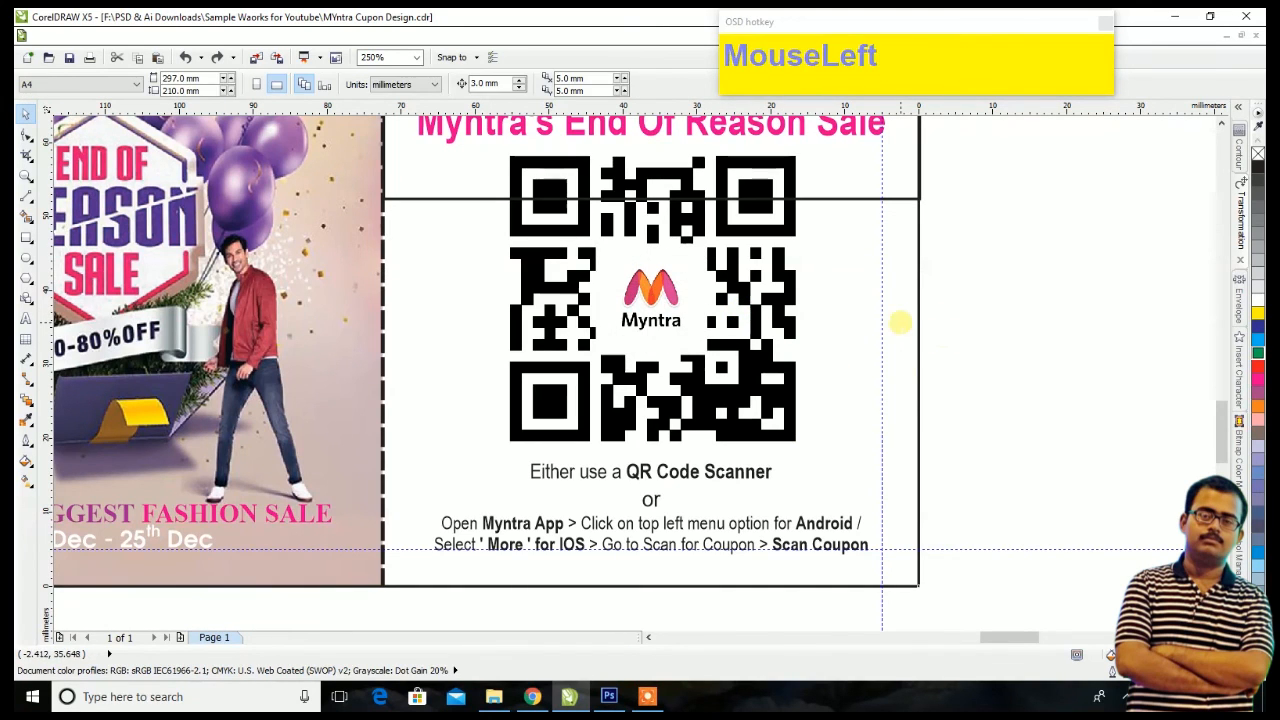
left_click(900, 322)
key("shift+Page_Down")
left_click(1001, 364)
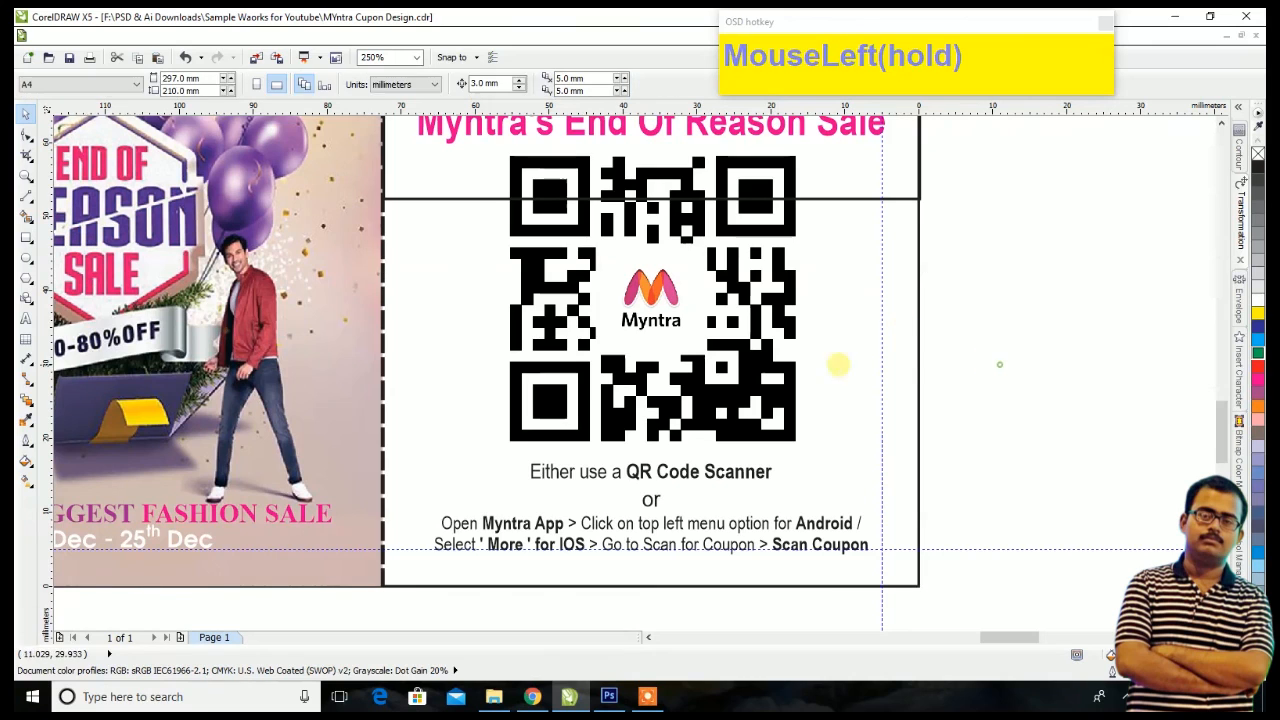
Step: Align the Myntra logo and the QR code to each other by their centers, both horizontally and vertically
left_click(641, 318)
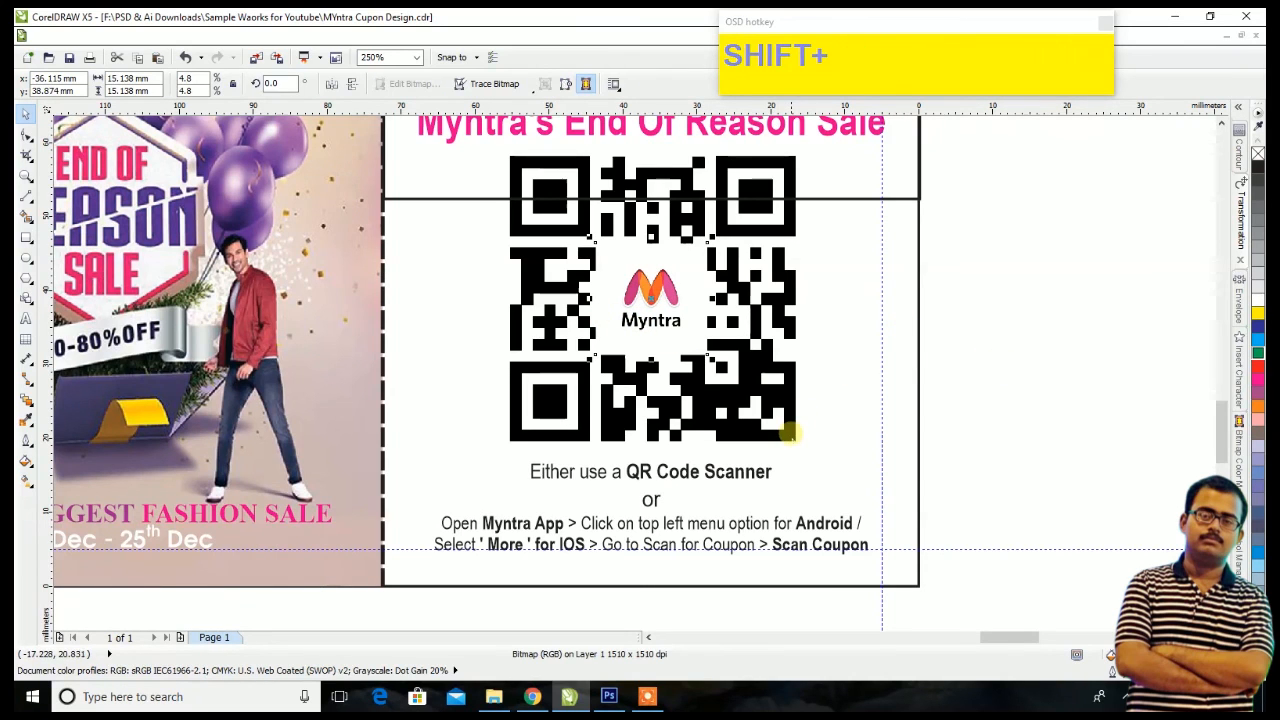
left_click(797, 420, "shift")
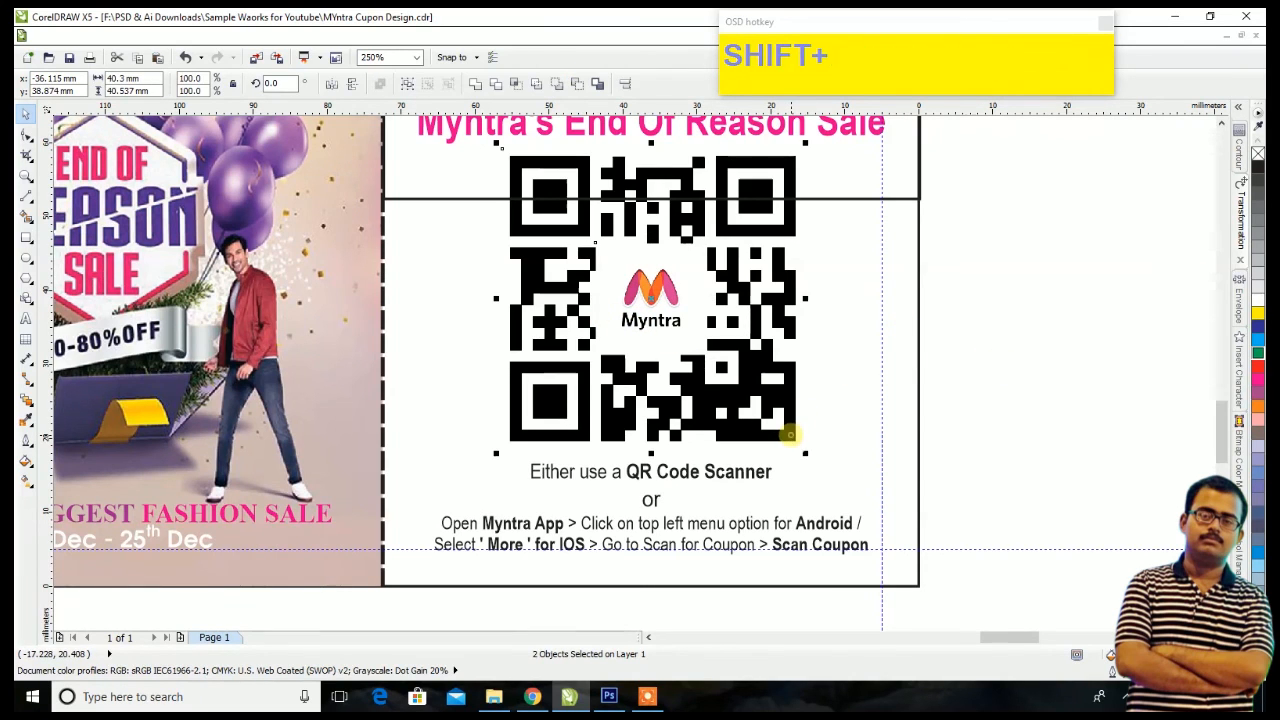
left_click(624, 84)
left_click(663, 327)
left_click(540, 373)
left_click(674, 434)
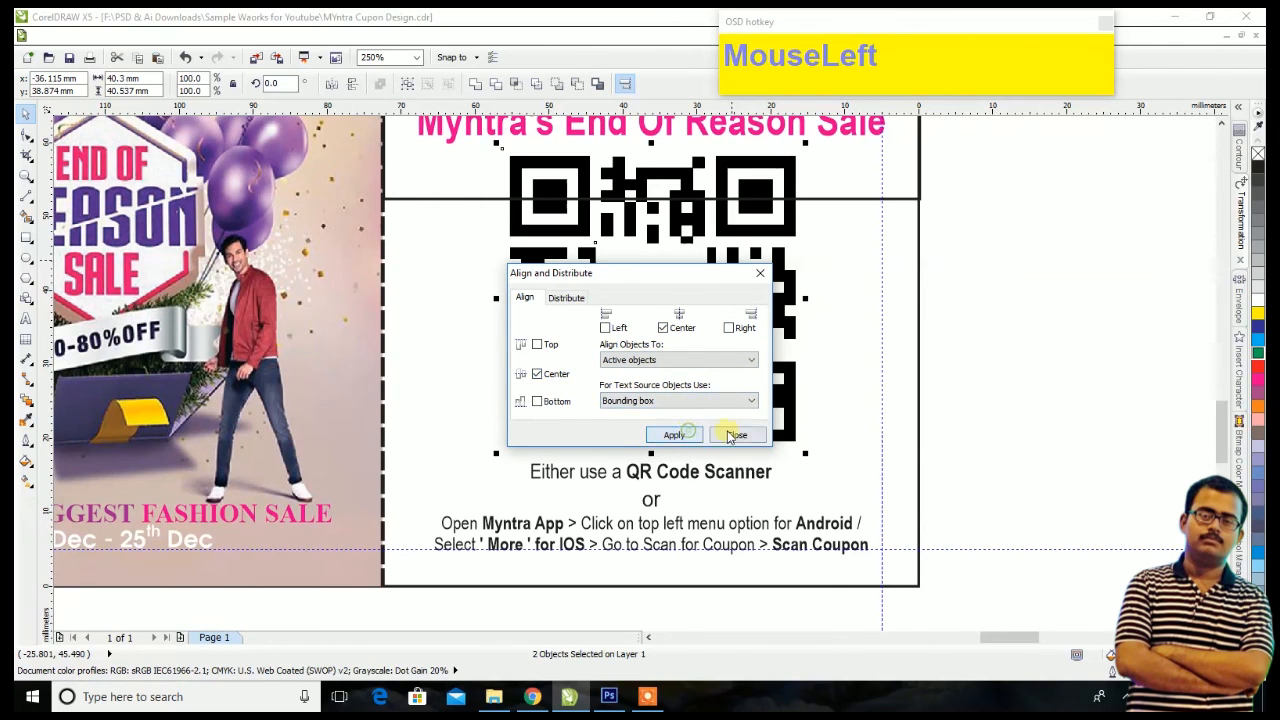
left_click(732, 435)
left_click(889, 400)
Step: Bring the 145 x 85 mm card outline rectangle to the front of the layer
scroll(634, 347, "down", 2)
left_click(756, 319)
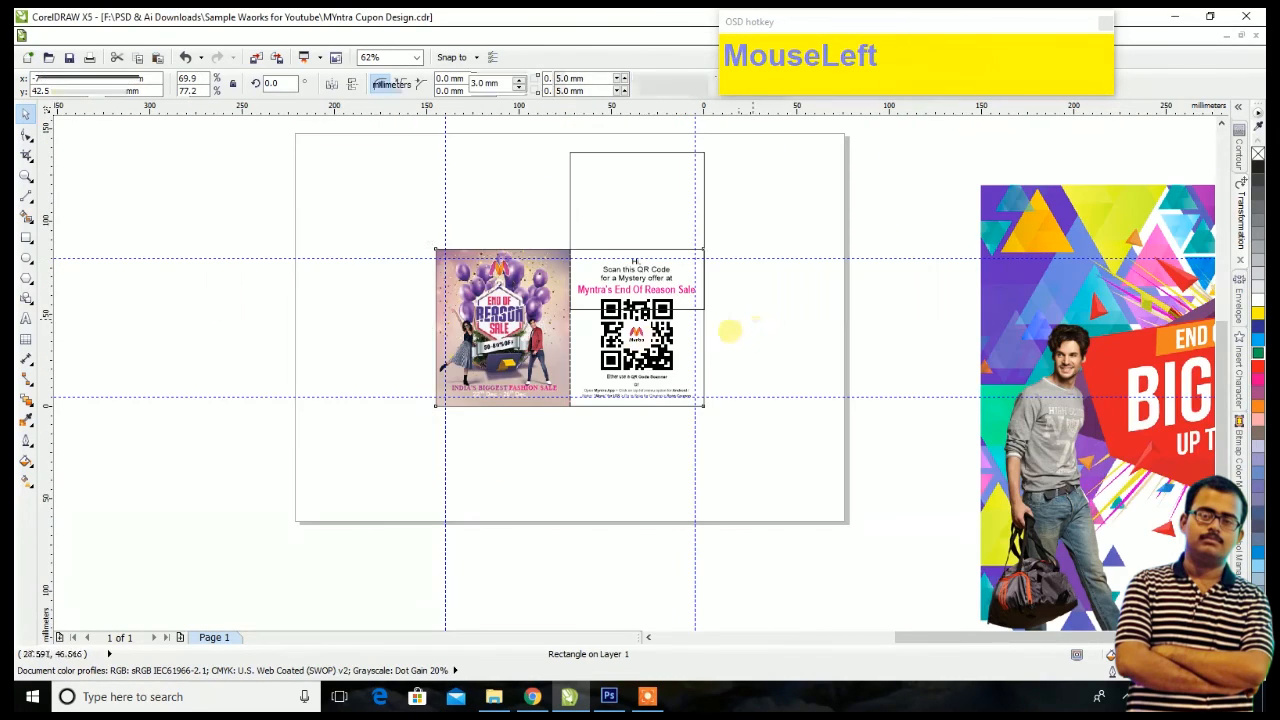
left_click(730, 331)
left_click(702, 353)
scroll(697, 349, "up", 1)
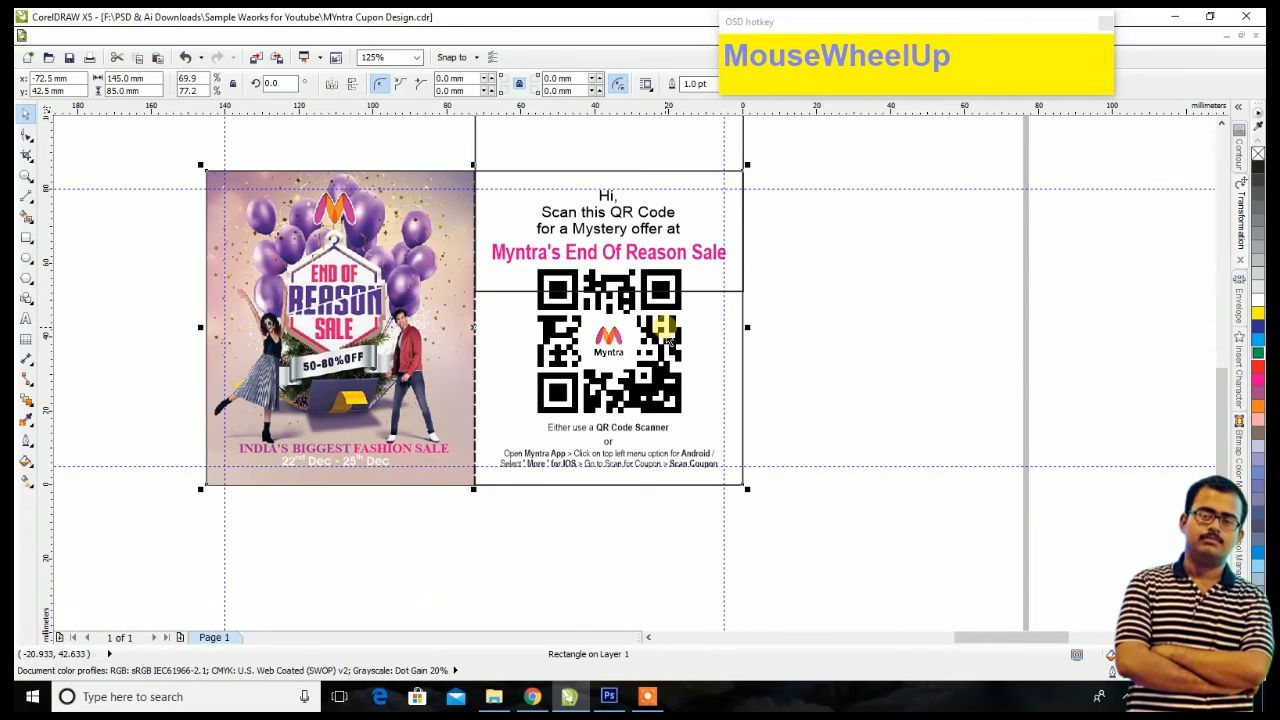
key("shift+Page_Up")
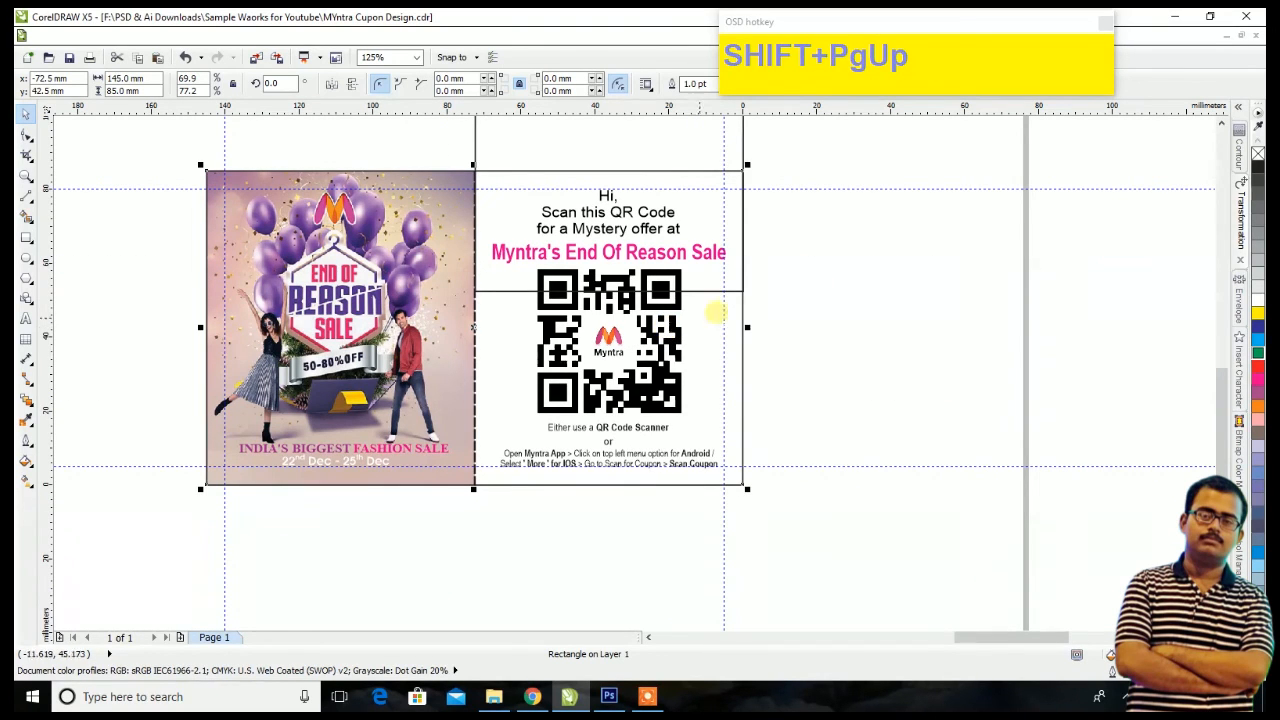
Step: Delete the 72.5 x 85 mm helper rectangle that extends above the card's right half
left_click(891, 273)
left_click(623, 137)
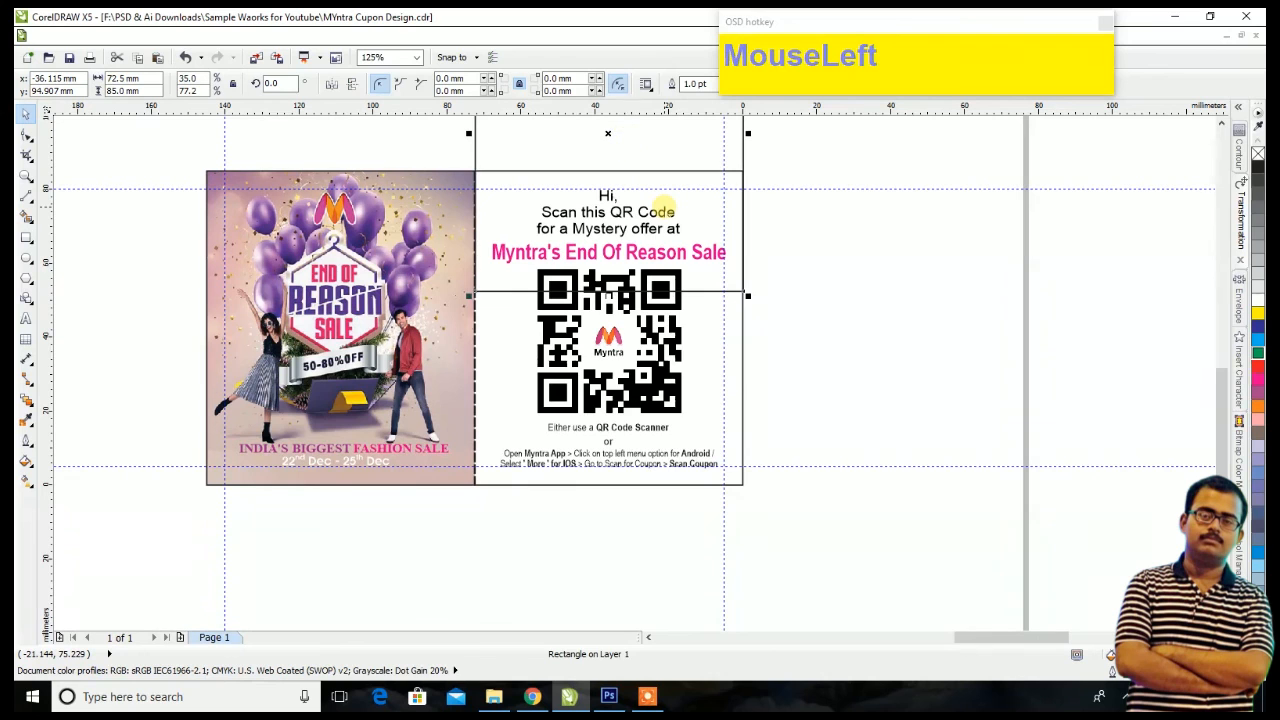
key("Delete")
Step: Save the coupon design file and frame the whole card for review
scroll(682, 303, "down", 1)
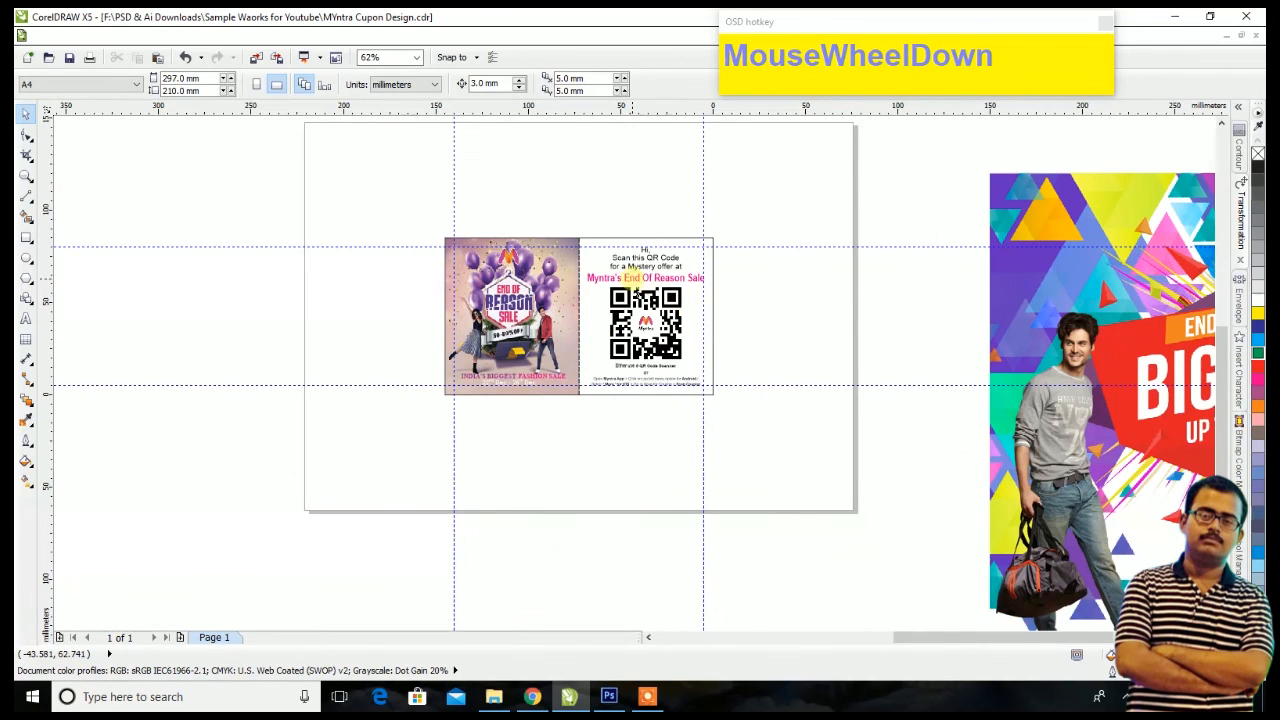
scroll(631, 279, "up", 1)
key("ctrl+s")
left_click(26, 176)
left_click_drag(240, 170, 849, 545)
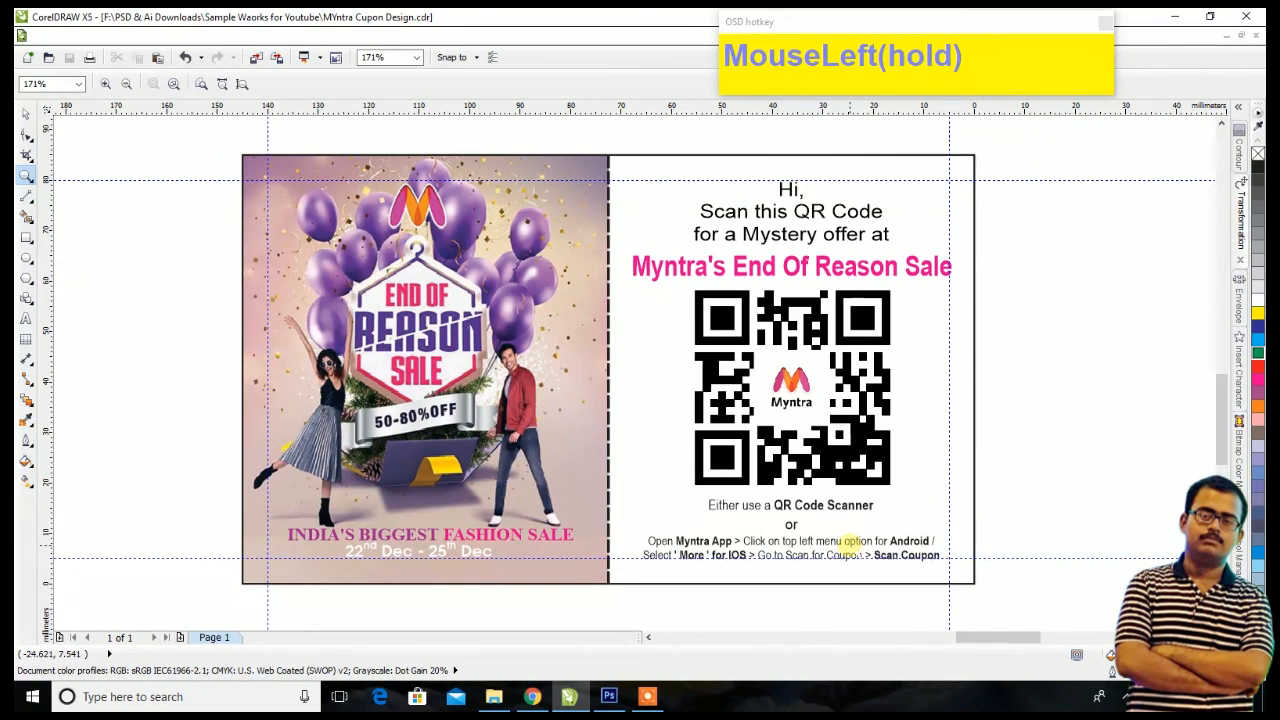
left_click(26, 113)
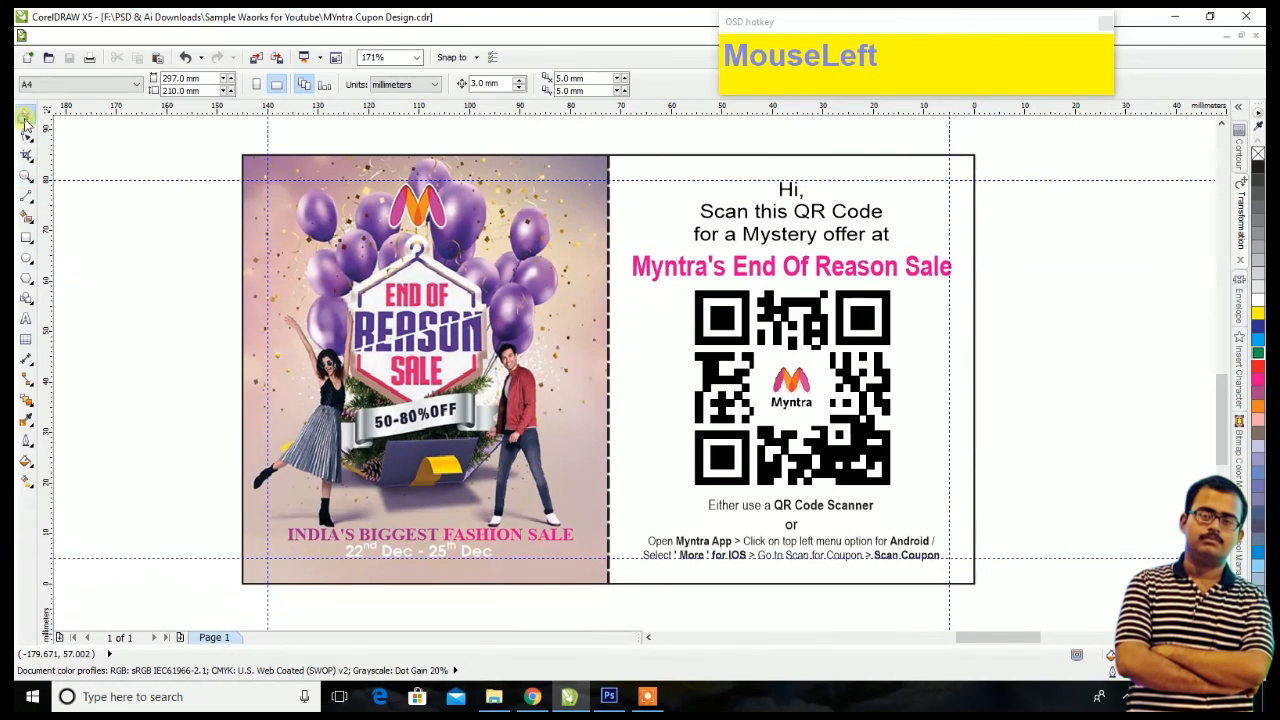